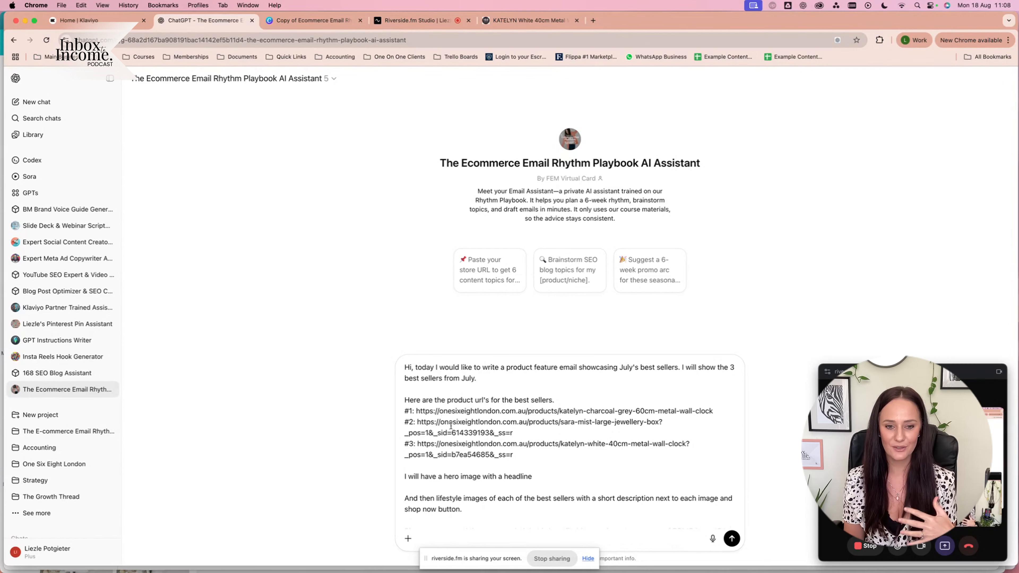
# - Submit the prompt asking for benefit-driven July best sellers product feature email copy that creates FOMO
pyautogui.scroll(-1, 451, 425)
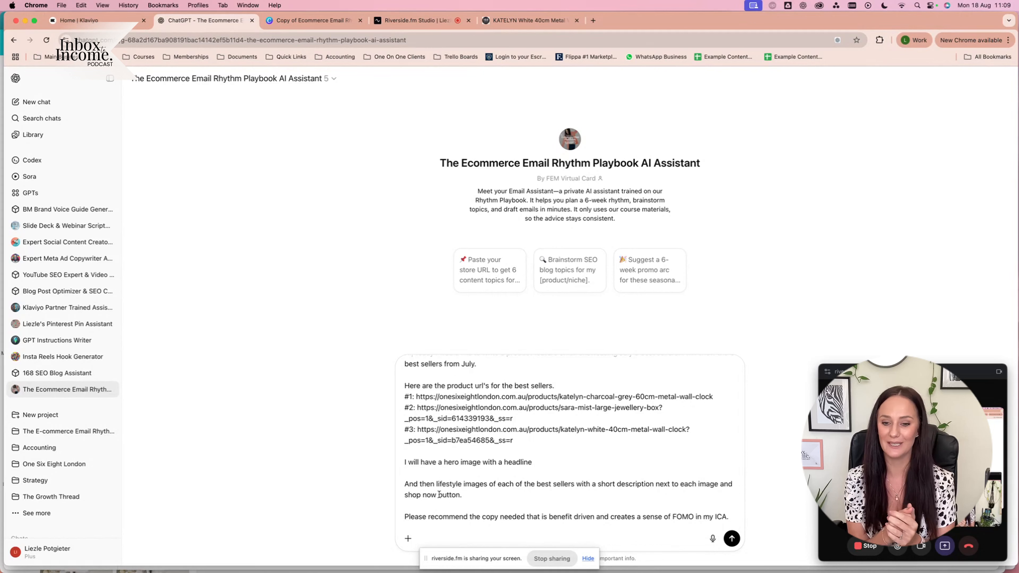
pyautogui.click(732, 539)
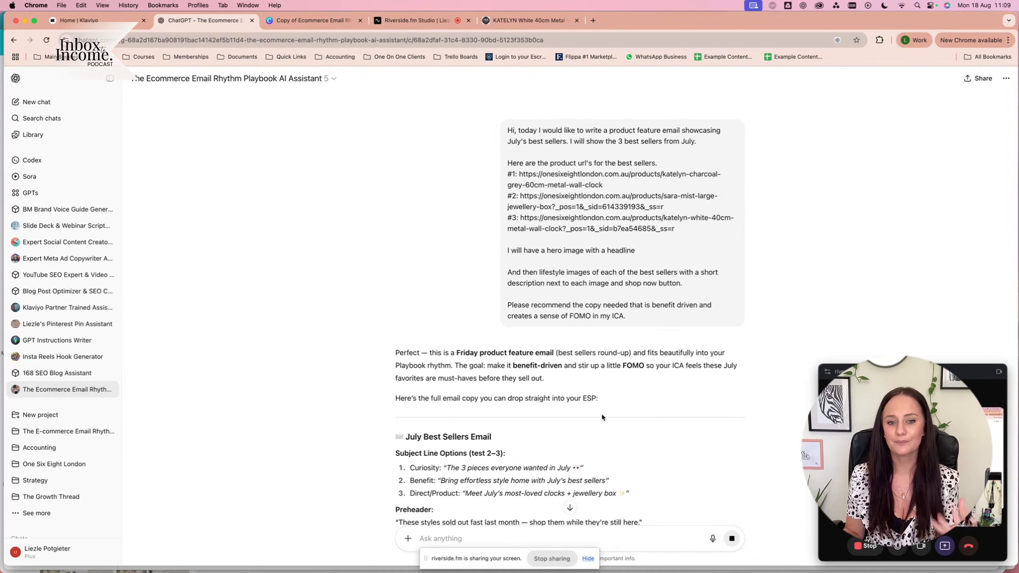
# - Read through the generated July Best Sellers email copy, from the subject lines and hero headline to the product features and send checklist
pyautogui.scroll(-5, 565, 332)
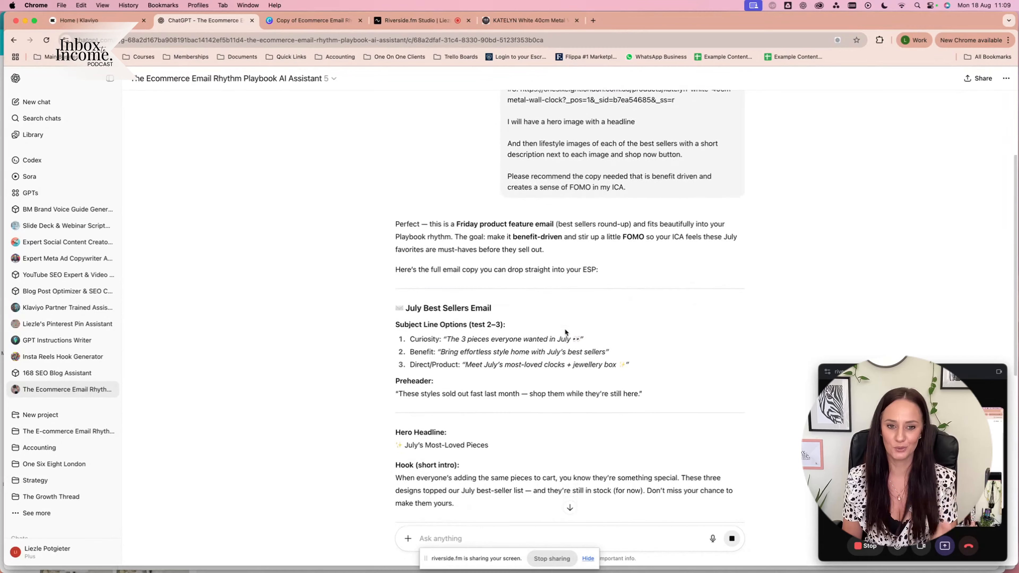
pyautogui.scroll(-1, 565, 332)
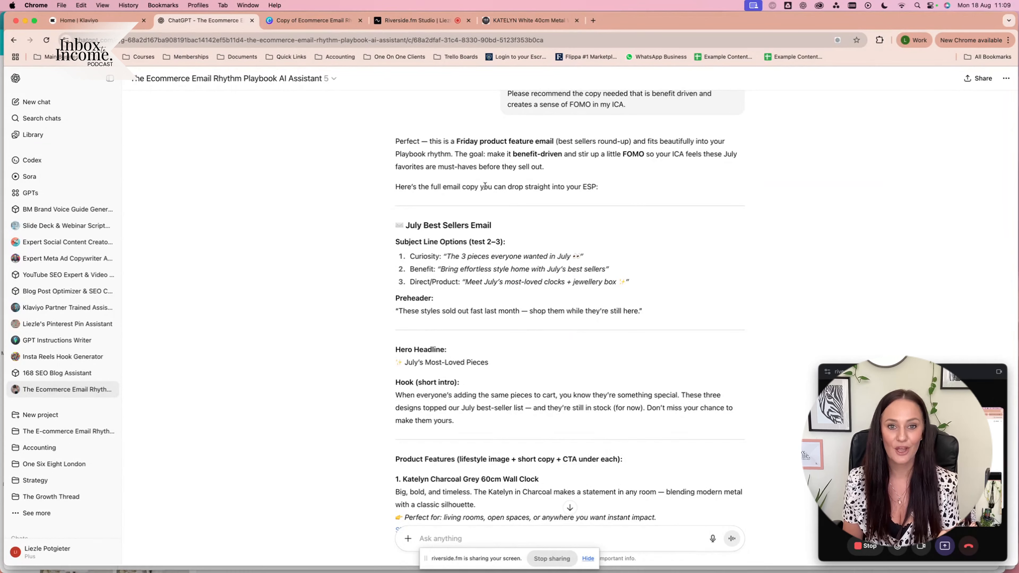
pyautogui.scroll(-1, 485, 186)
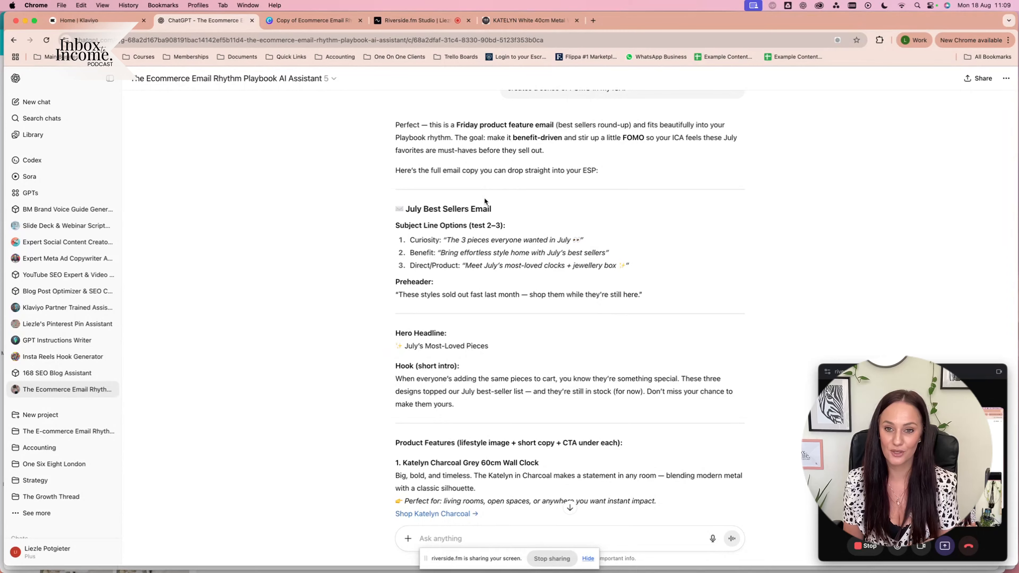
pyautogui.scroll(-1, 484, 197)
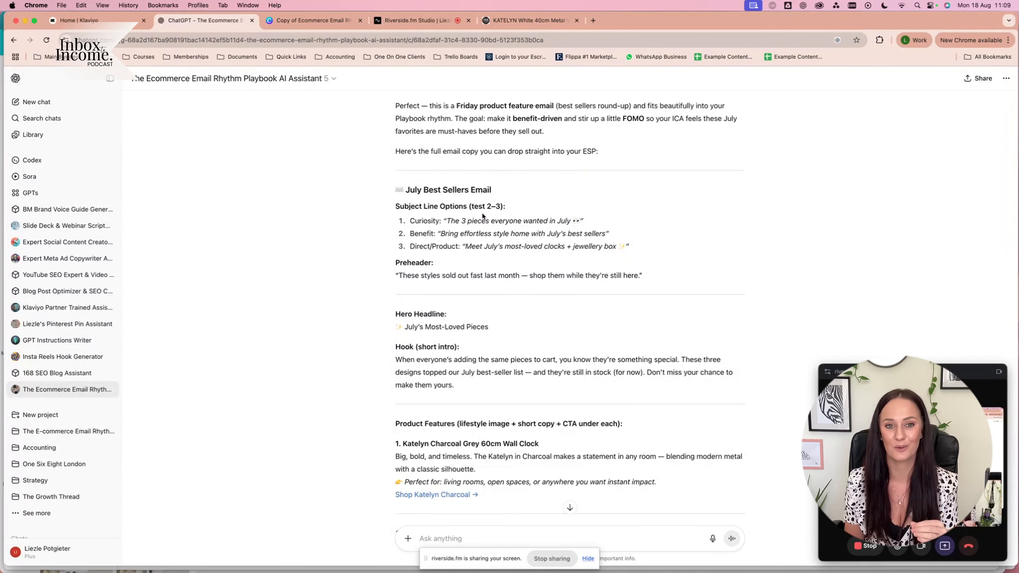
pyautogui.scroll(-3, 416, 229)
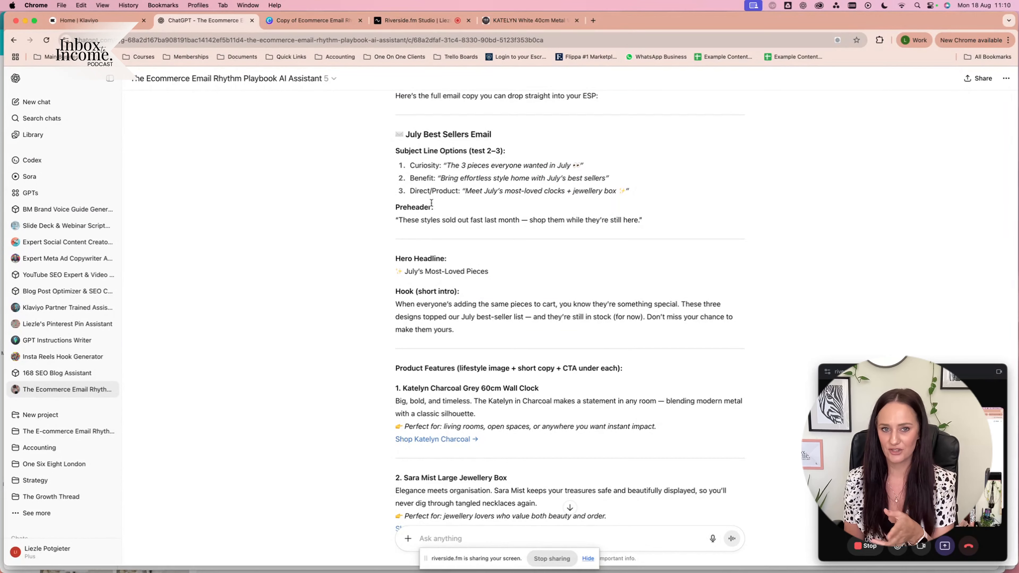
pyautogui.scroll(-2, 432, 203)
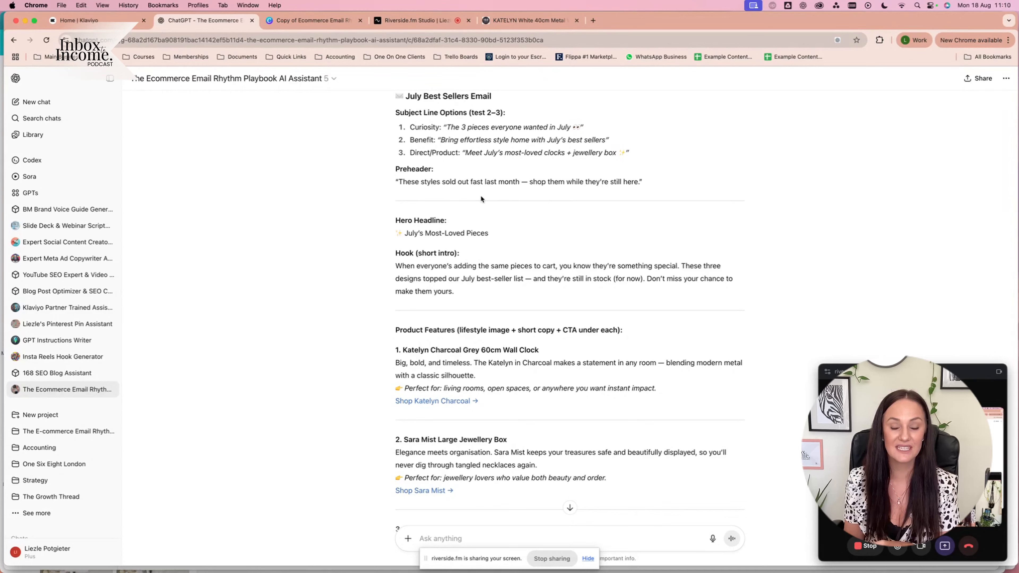
pyautogui.scroll(-2, 461, 203)
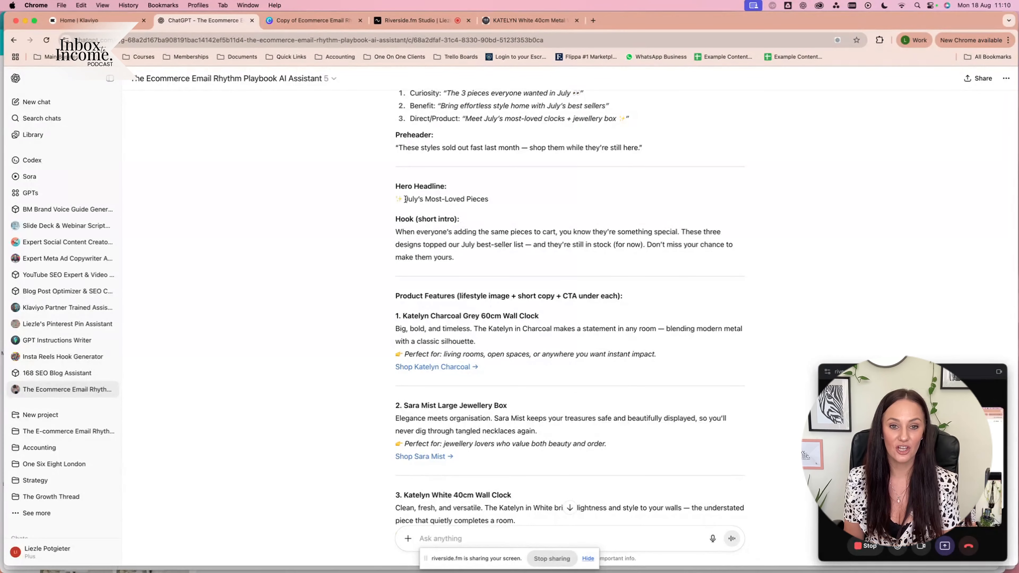
pyautogui.moveTo(405, 199); pyautogui.dragTo(496, 199)
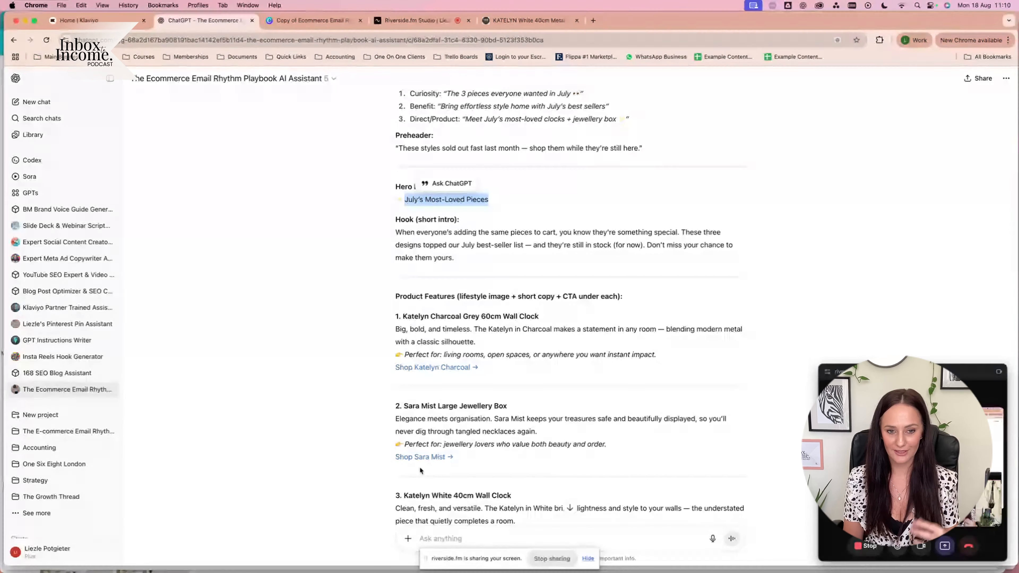
pyautogui.scroll(-5, 419, 466)
pyautogui.scroll(6, 419, 469)
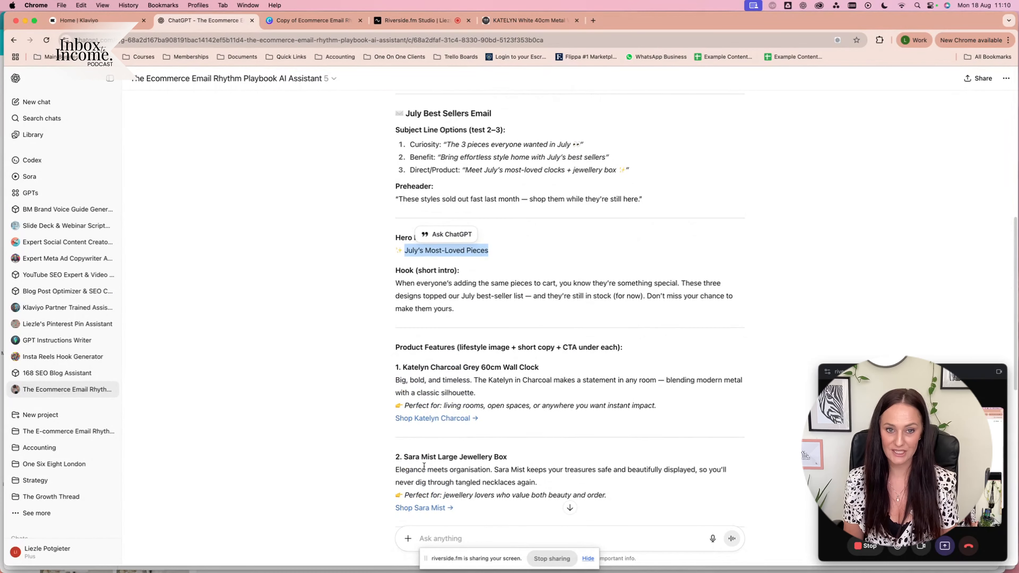
pyautogui.scroll(-2, 425, 281)
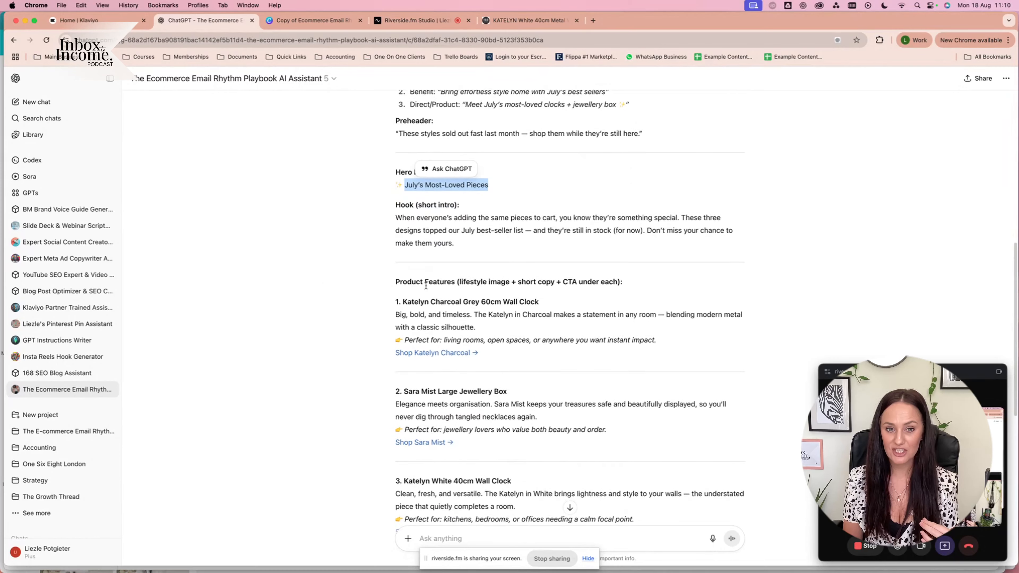
pyautogui.scroll(-1, 476, 329)
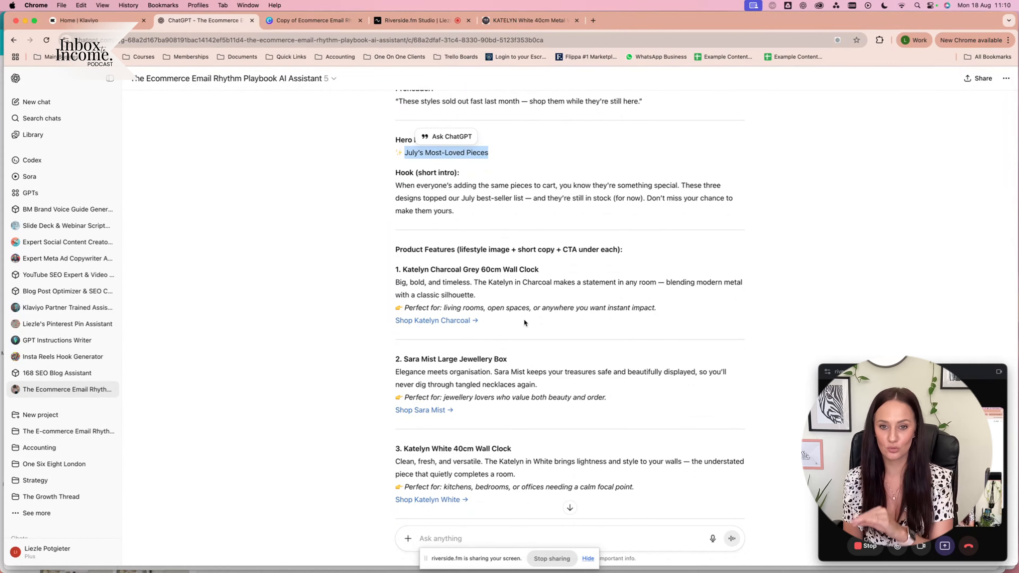
pyautogui.scroll(-6, 538, 319)
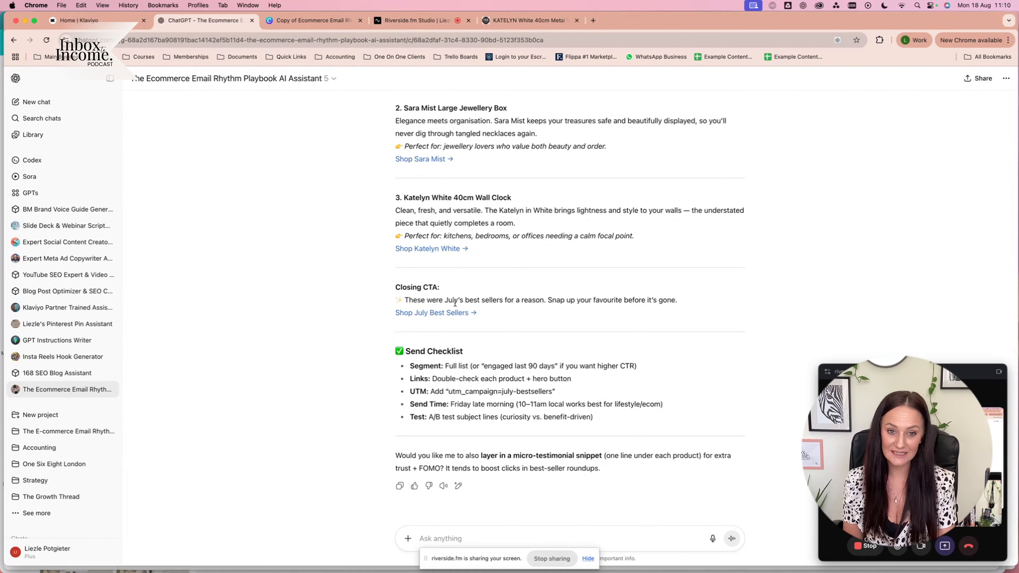
pyautogui.scroll(10, 455, 302)
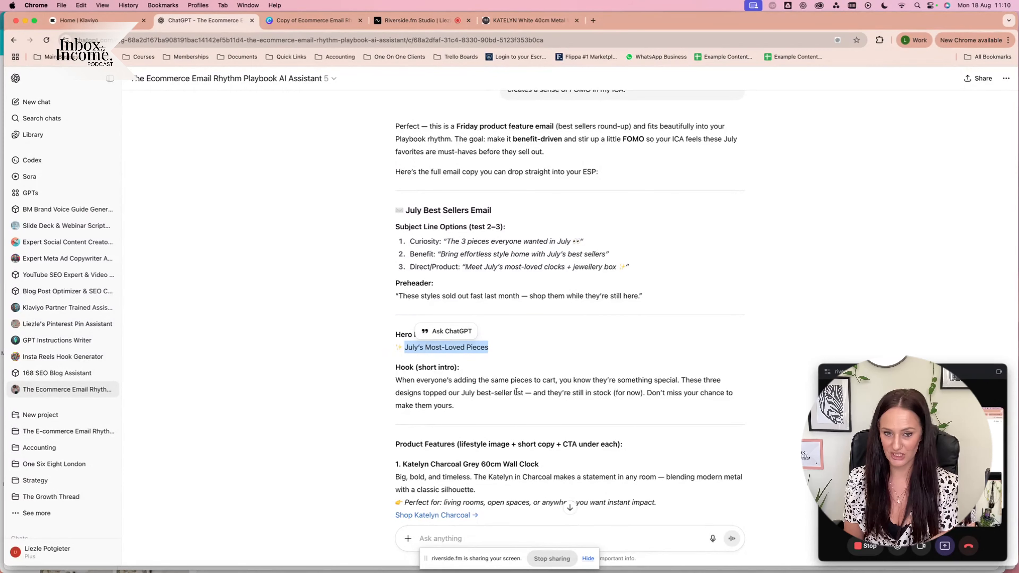
# - Switch to Klaviyo, create a new email template and delete its default content and footer section
pyautogui.click(80, 20)
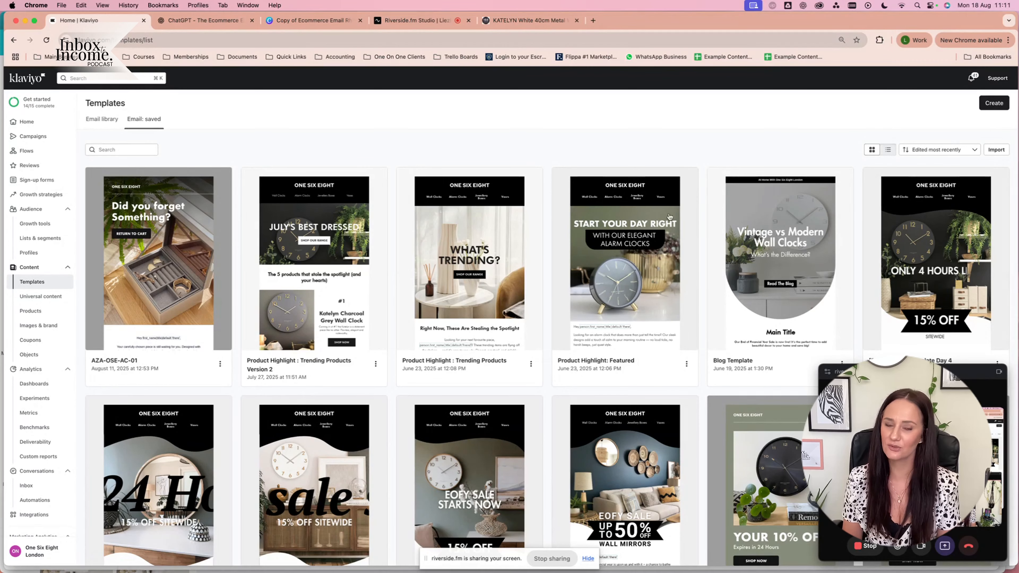
pyautogui.click(994, 103)
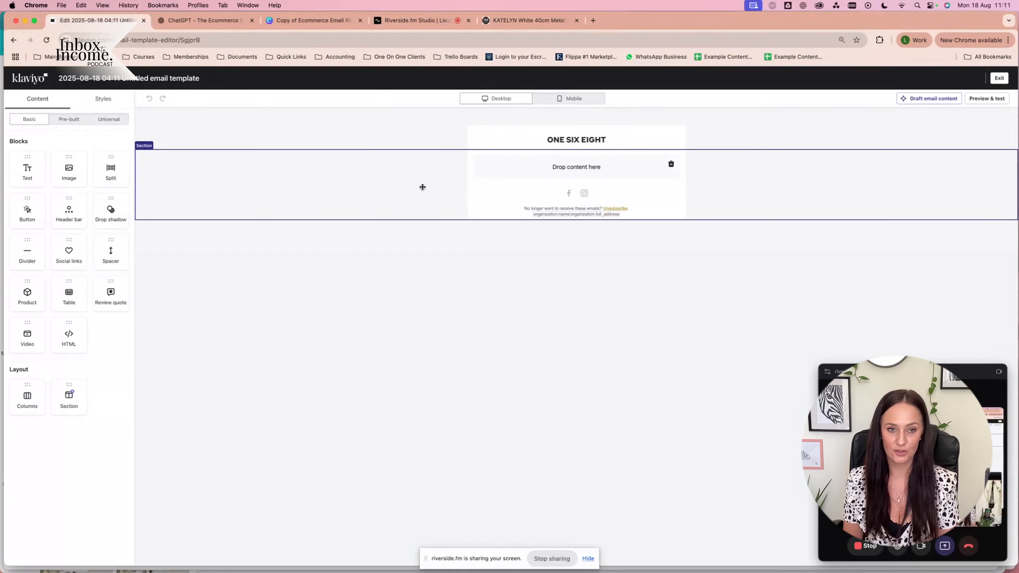
pyautogui.click(180, 172)
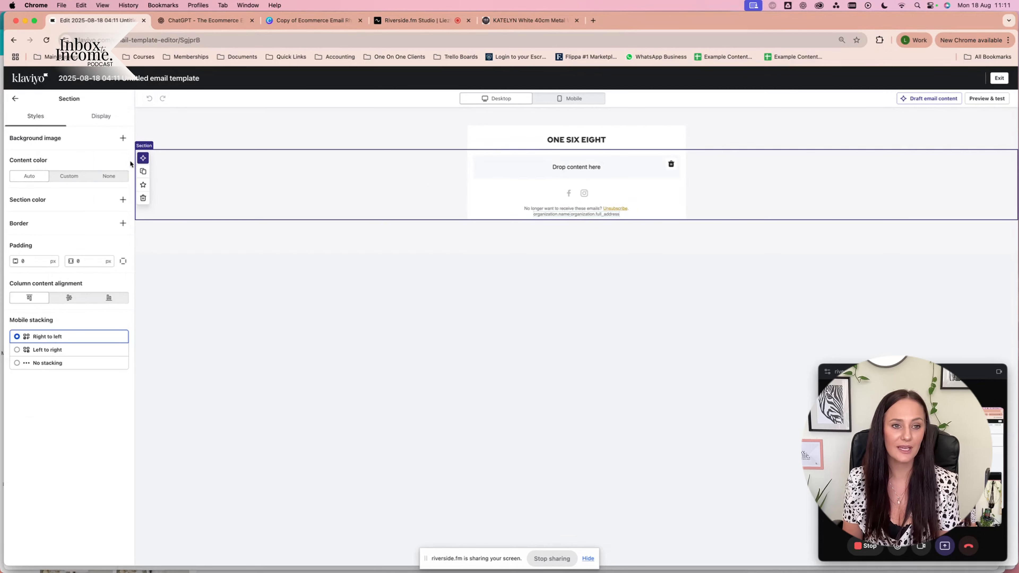
pyautogui.click(143, 197)
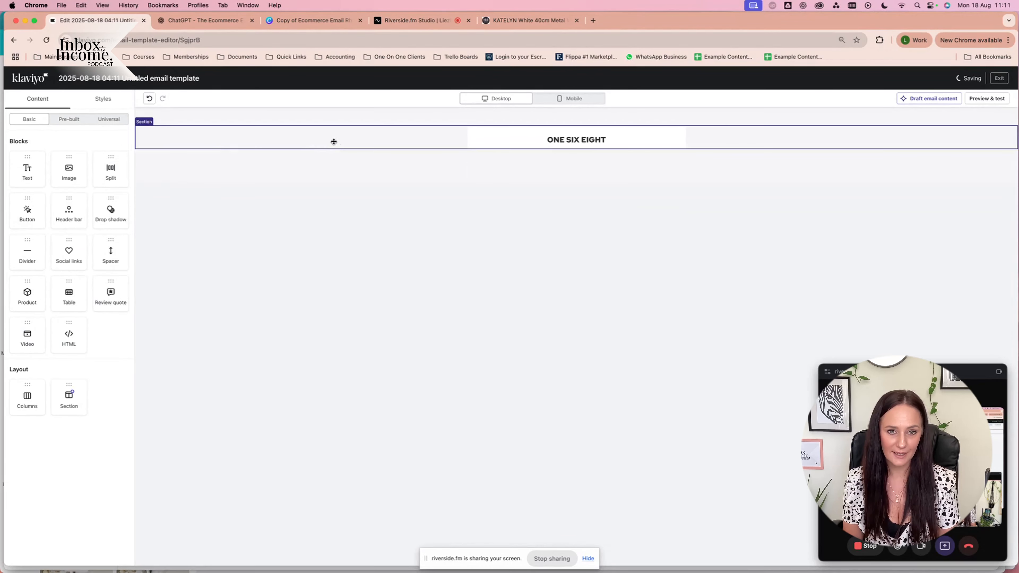
# - Add the universal General Footer section below the logo in the email template
pyautogui.click(107, 120)
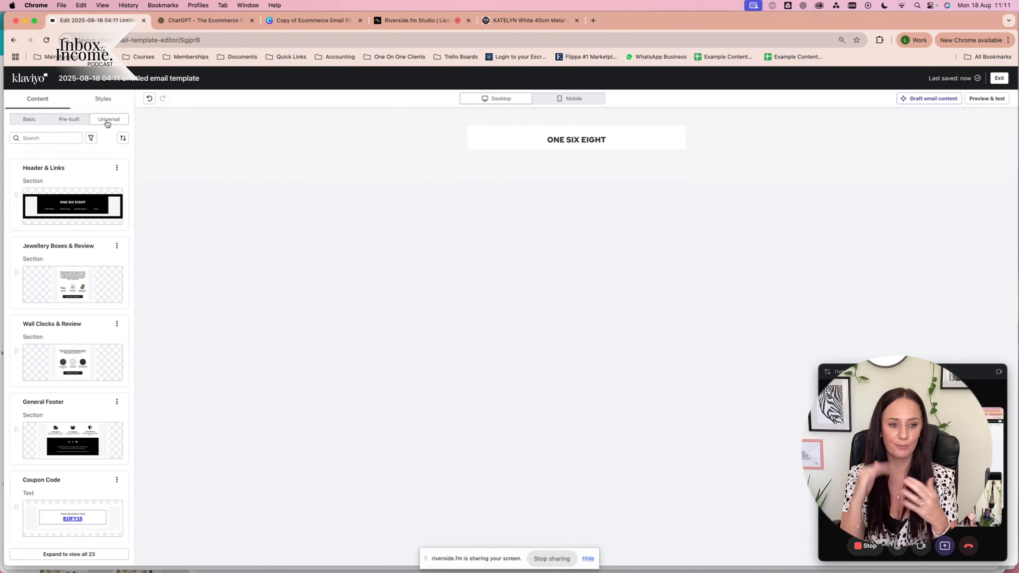
pyautogui.moveTo(55, 450); pyautogui.dragTo(571, 164)
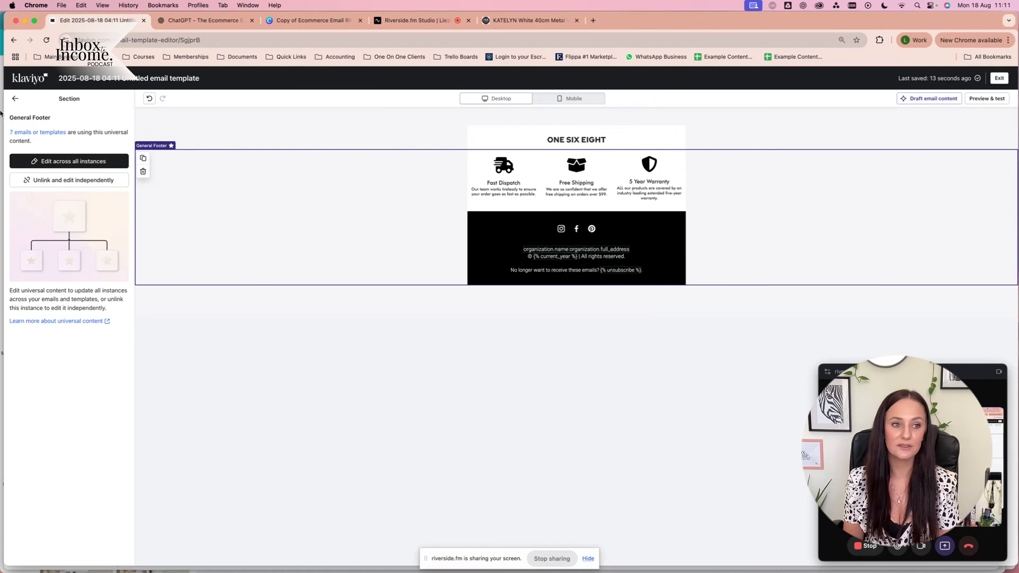
pyautogui.click(15, 98)
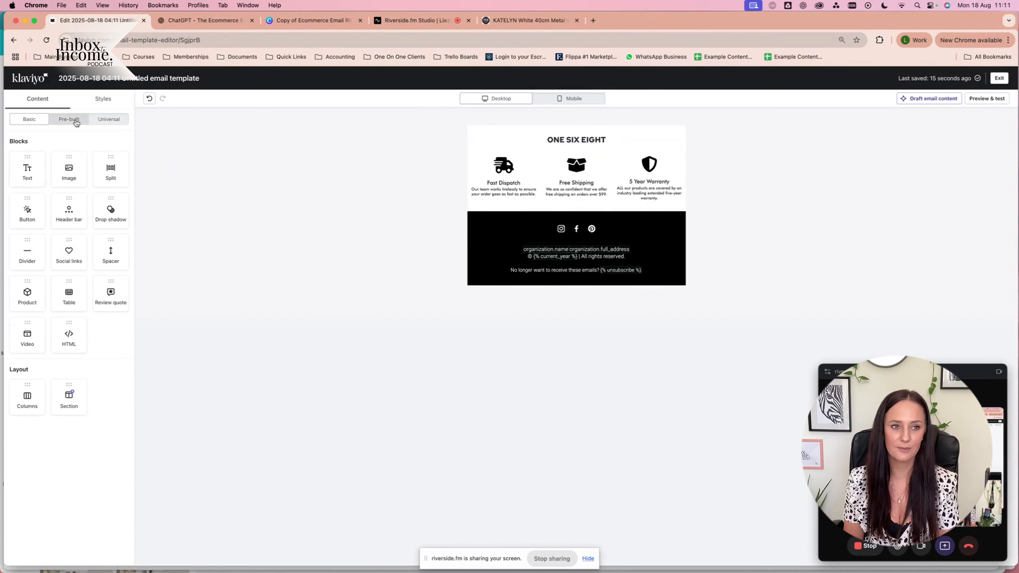
# - Add the universal Header & Links section at the top of the email and delete the default ONE SIX EIGHT logo section
pyautogui.click(108, 119)
pyautogui.moveTo(59, 205); pyautogui.dragTo(654, 155)
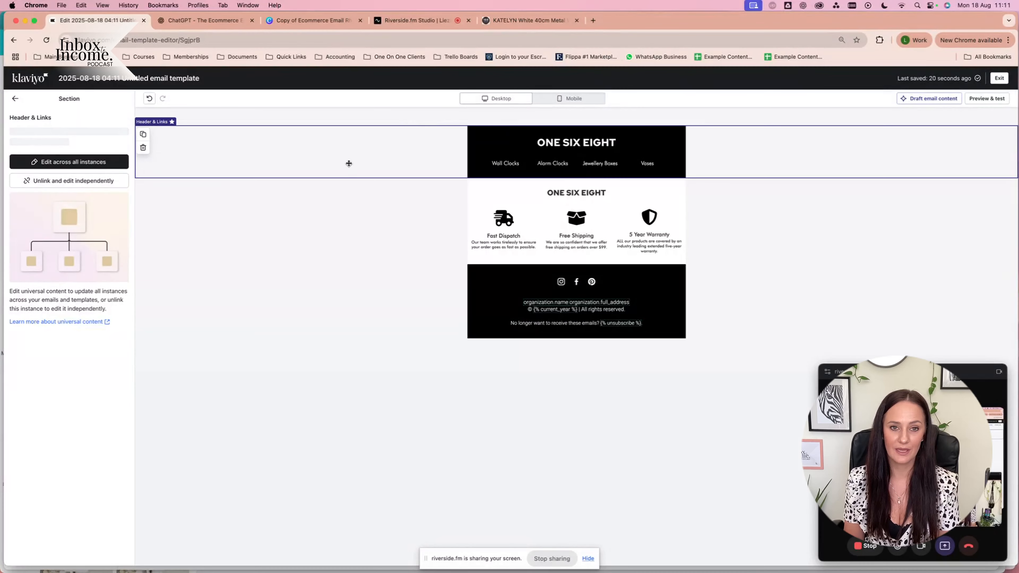
pyautogui.click(207, 187)
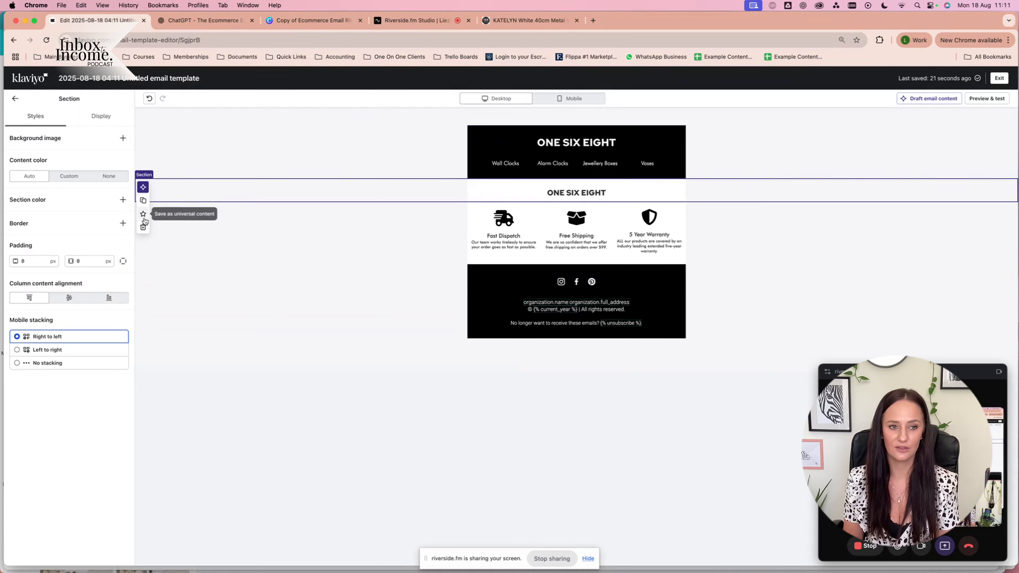
pyautogui.click(143, 227)
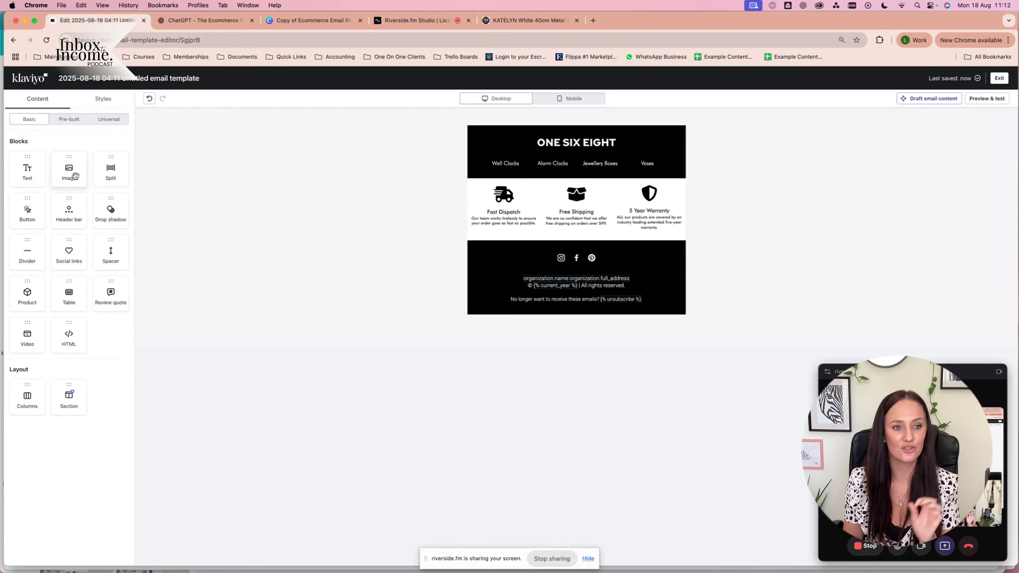
# - Insert a new section between the header and the footer and place an image block in it
pyautogui.moveTo(67, 182); pyautogui.dragTo(593, 189)
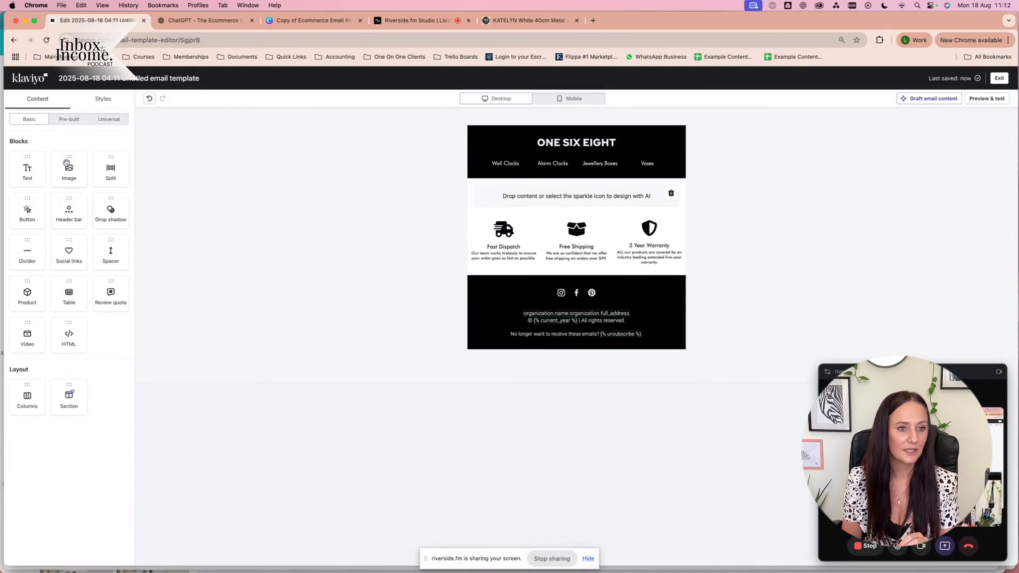
pyautogui.moveTo(69, 173); pyautogui.dragTo(601, 200)
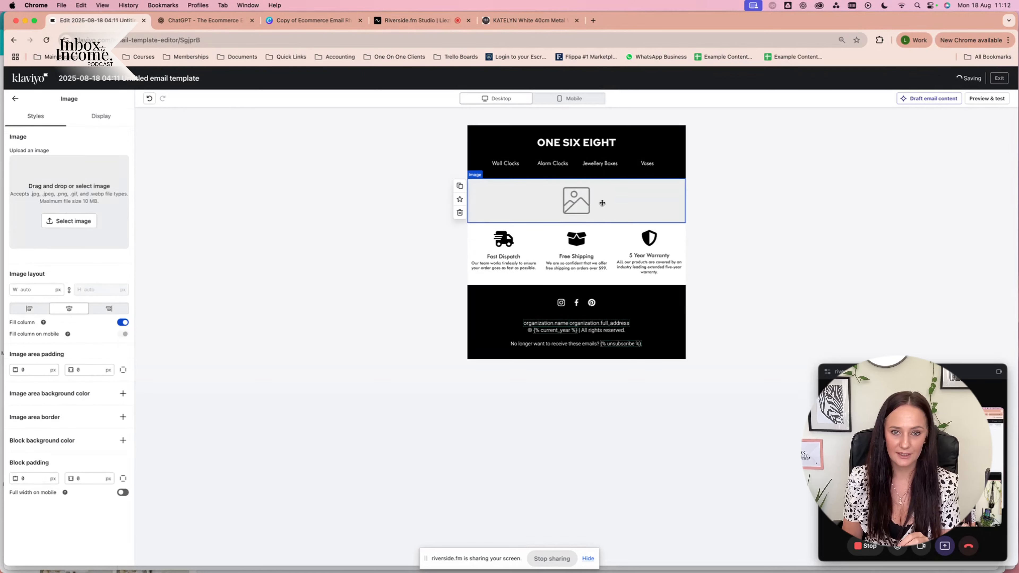
pyautogui.click(15, 99)
# - Add a text block below the image block, followed by a product block underneath it
pyautogui.moveTo(25, 173); pyautogui.dragTo(600, 231)
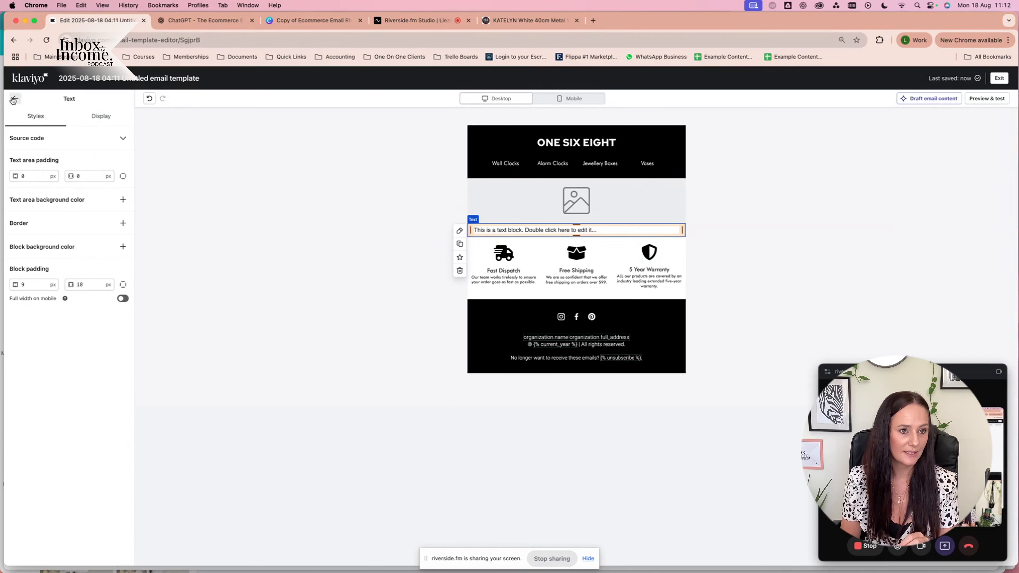
pyautogui.click(15, 98)
pyautogui.moveTo(23, 302); pyautogui.dragTo(558, 277)
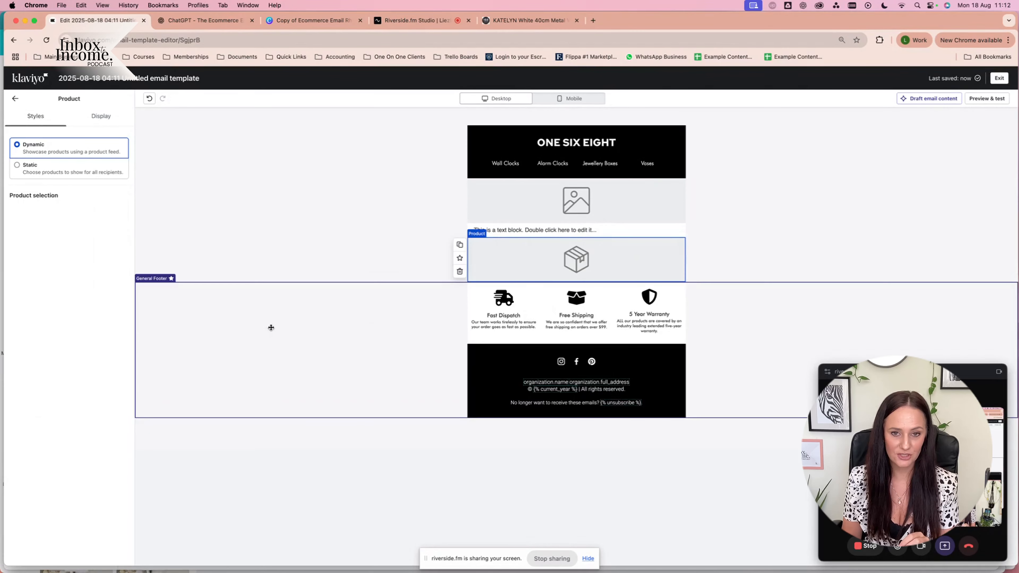
# - Switch to the Copy of Ecommerce Email Rhythm Playbook Templates design in Canva and open its uploaded images
pyautogui.click(587, 188)
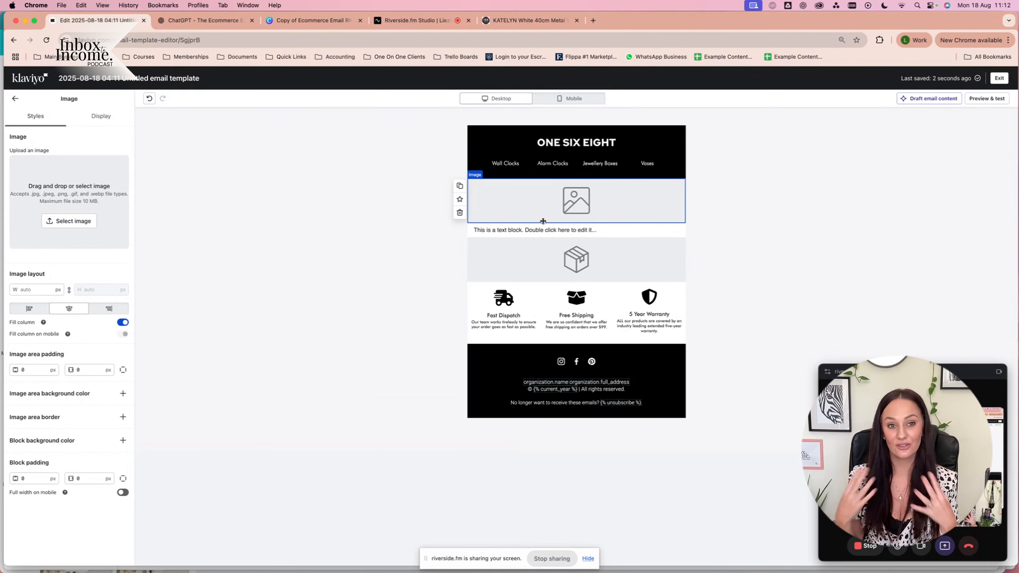
pyautogui.click(312, 22)
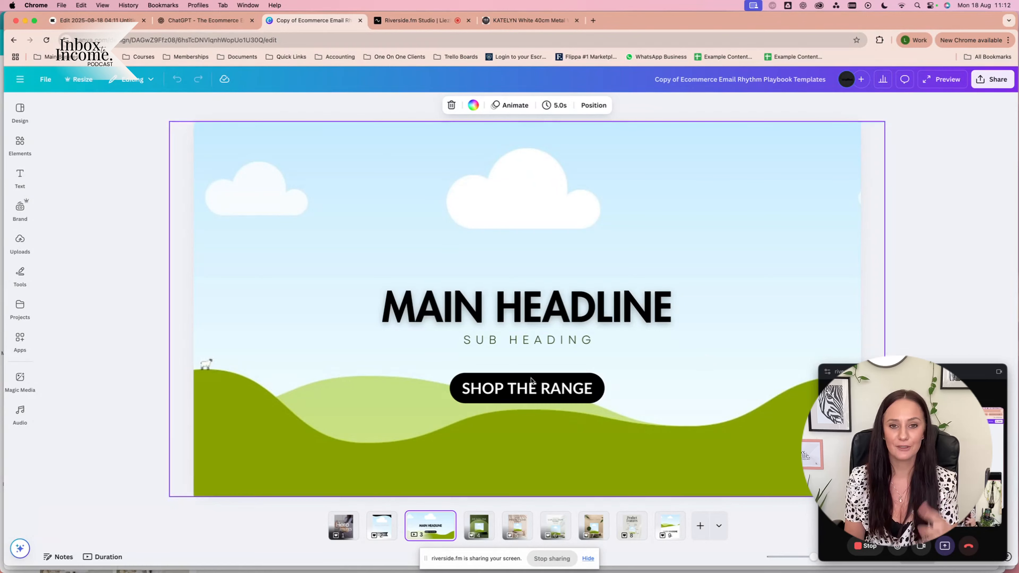
pyautogui.click(19, 210)
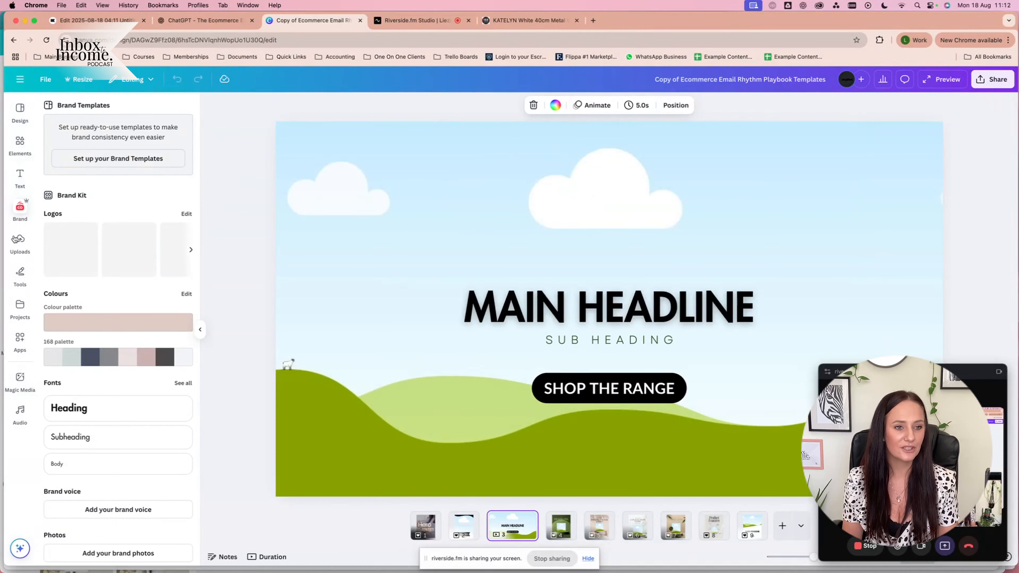
pyautogui.click(16, 241)
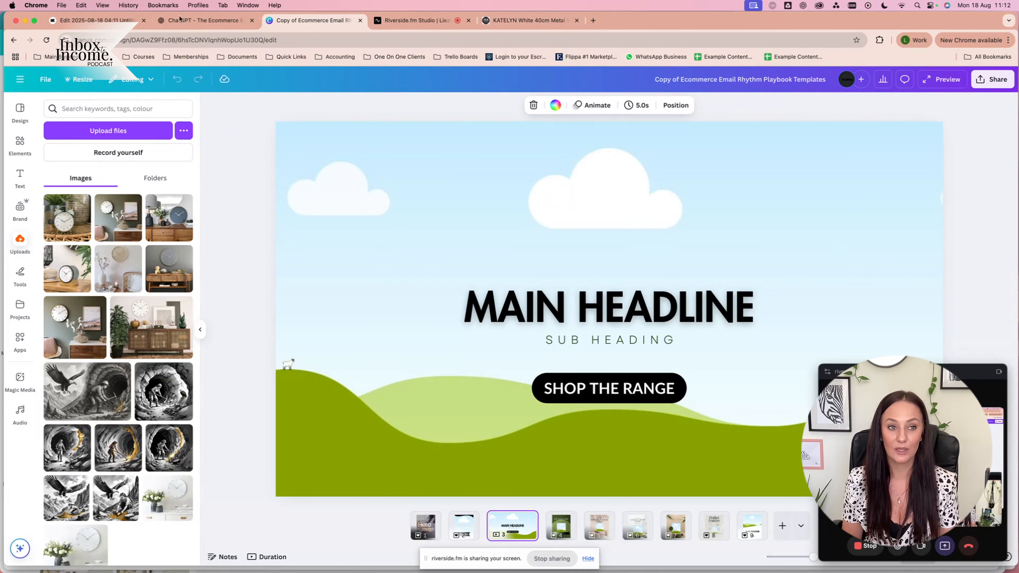
# - Check the first best-seller product URL in the ChatGPT prompt and return to the Canva design
pyautogui.click(204, 20)
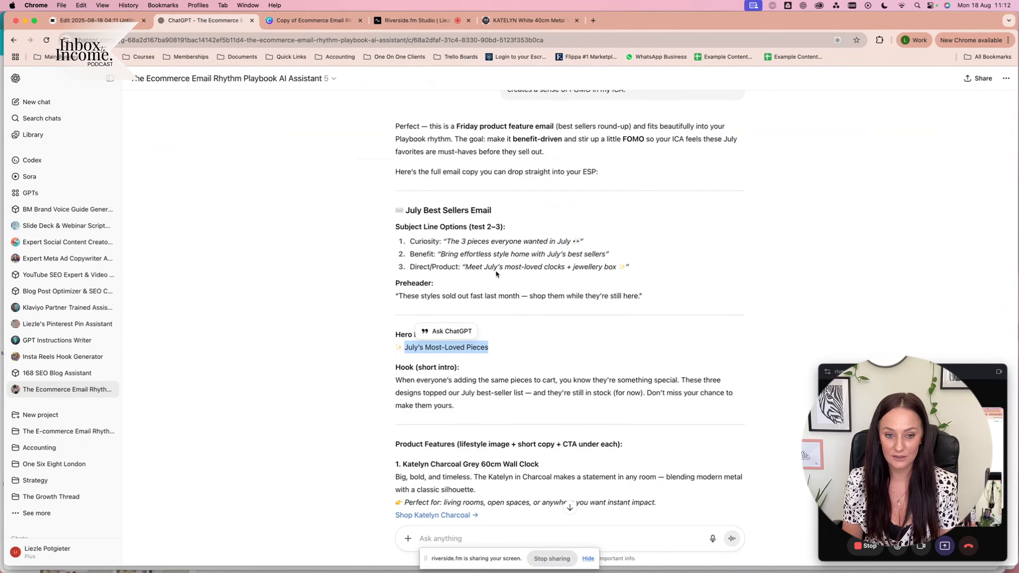
pyautogui.scroll(5, 497, 275)
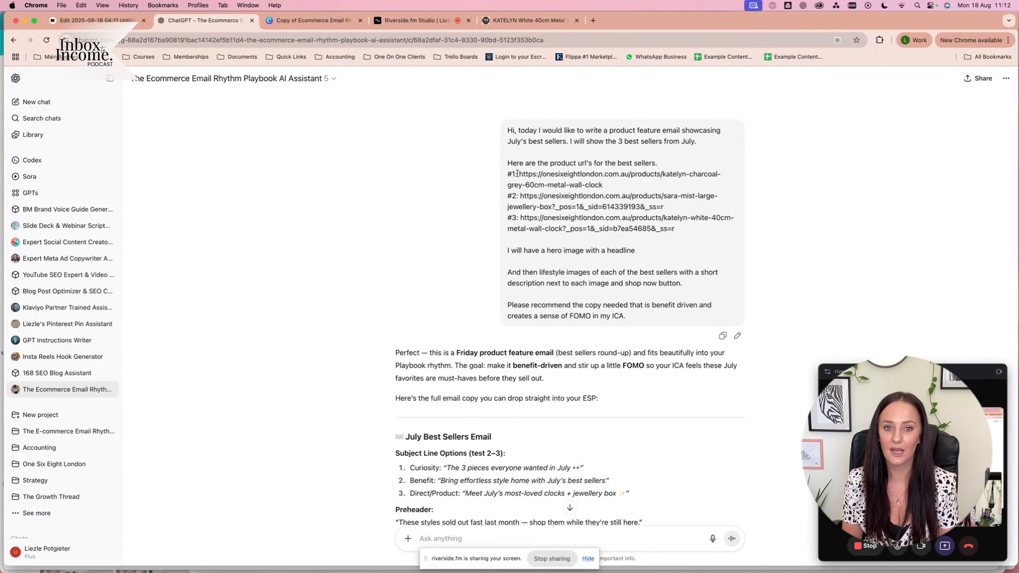
pyautogui.moveTo(518, 172); pyautogui.dragTo(597, 182)
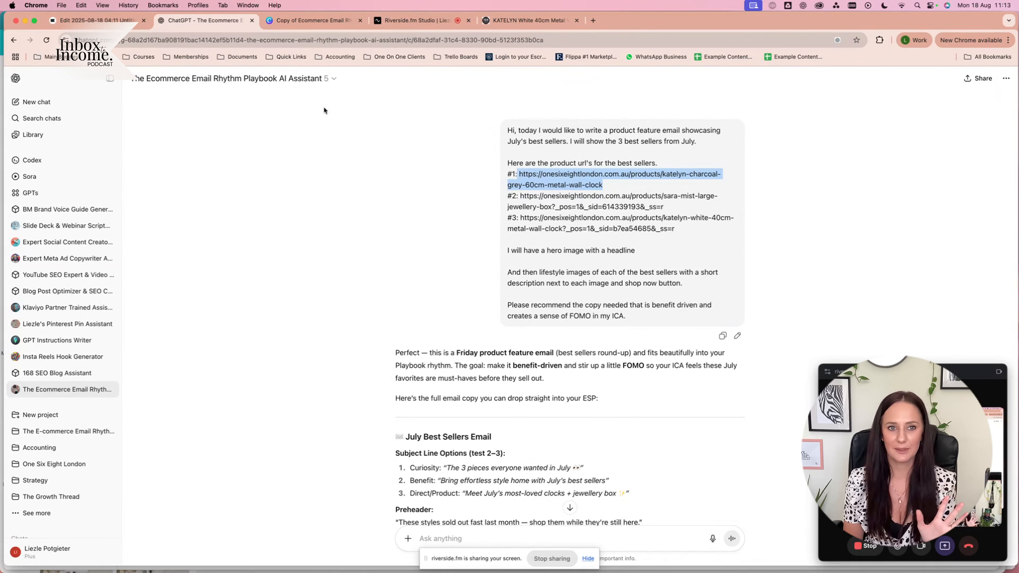
pyautogui.click(326, 20)
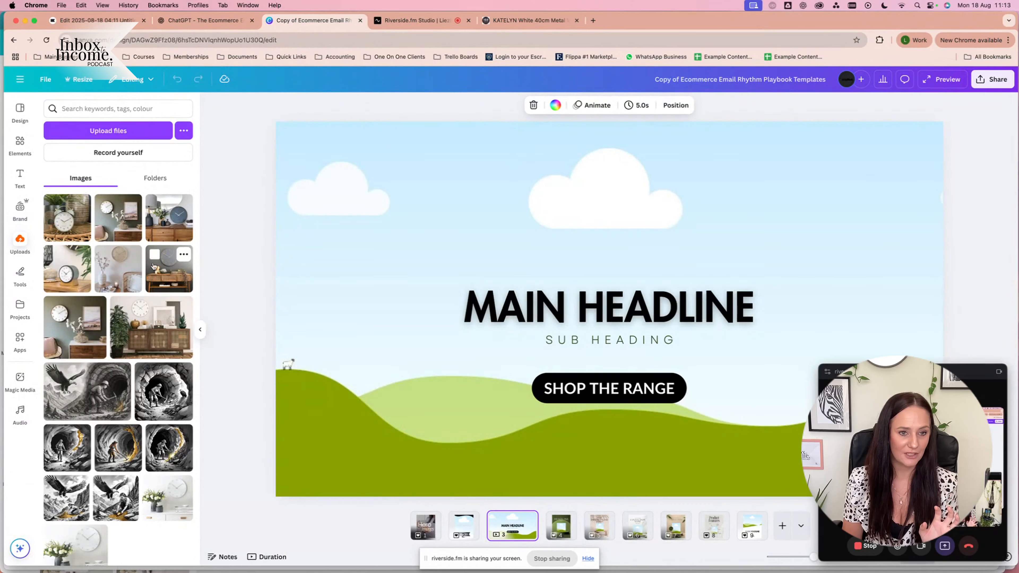
# - Fill the hero background with the uploaded charcoal wall clock photo and reposition it within its frame so the whole clock face shows
pyautogui.moveTo(174, 276); pyautogui.dragTo(321, 285)
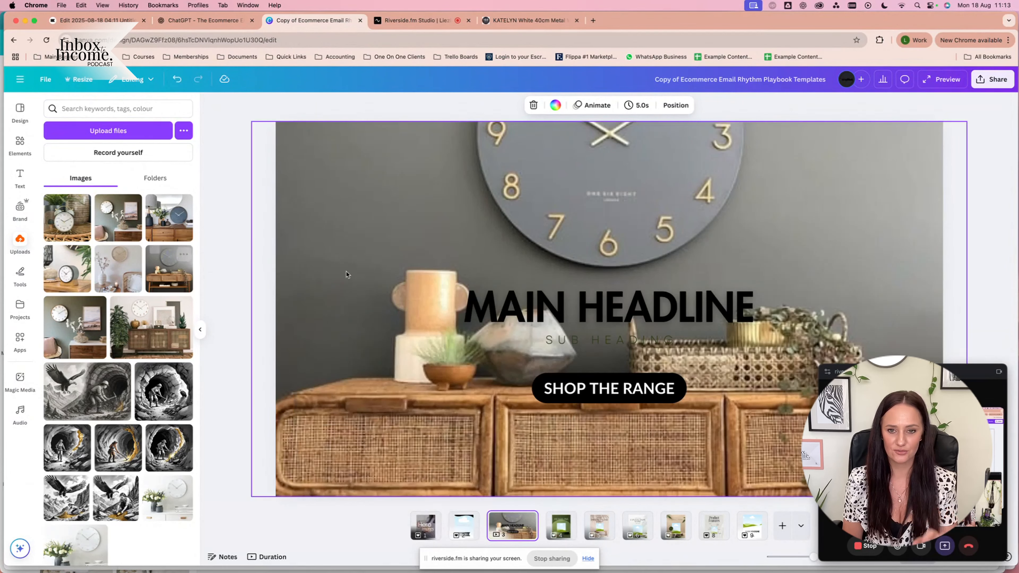
pyautogui.doubleClick(853, 231)
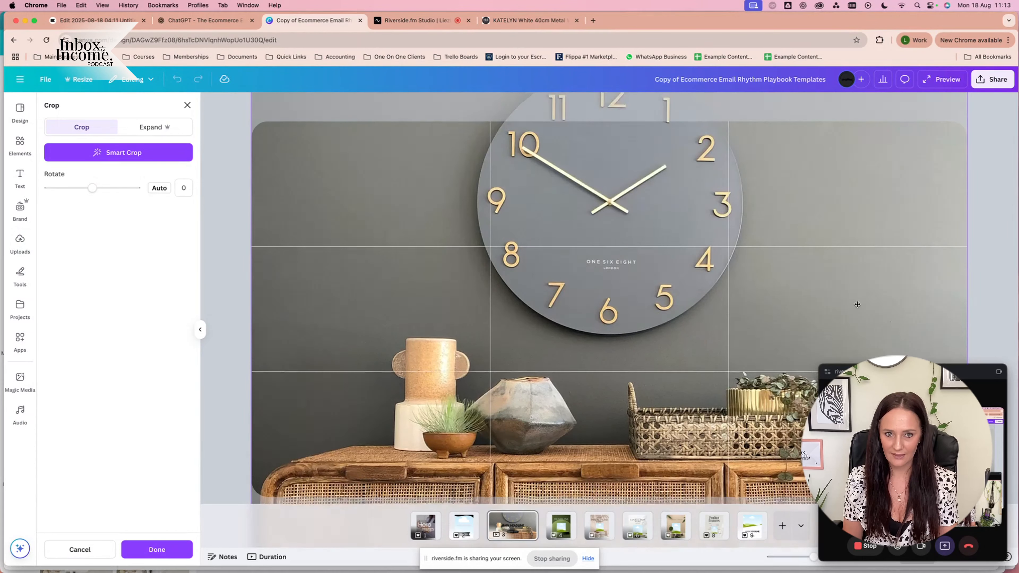
pyautogui.moveTo(858, 305); pyautogui.dragTo(863, 350)
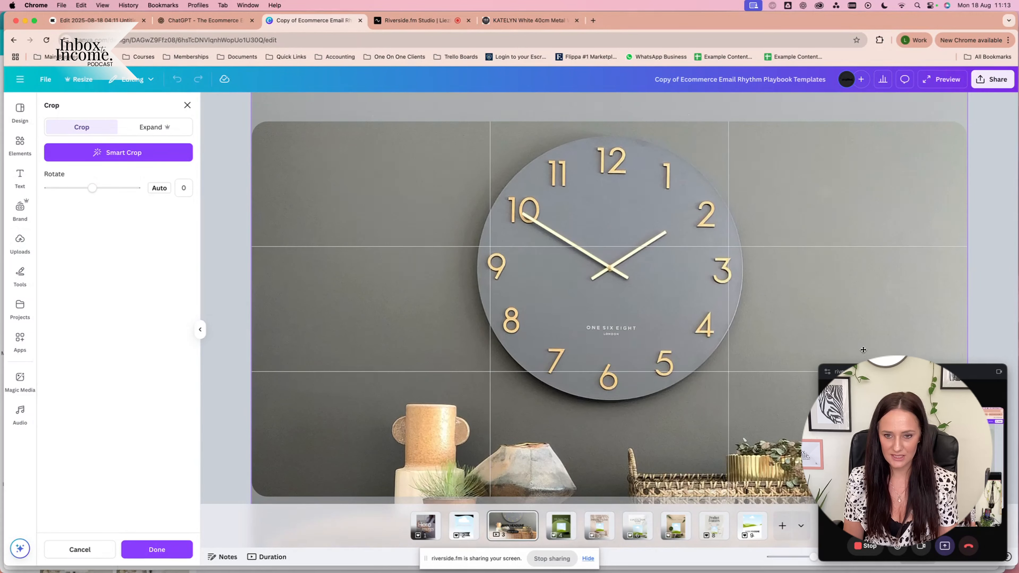
pyautogui.click(978, 214)
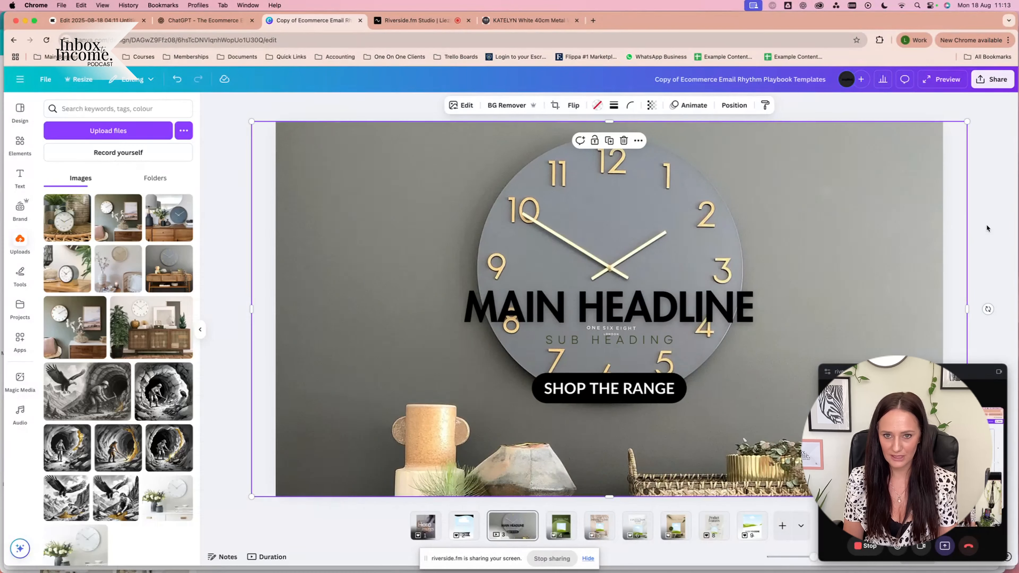
pyautogui.click(527, 305)
pyautogui.click(341, 235)
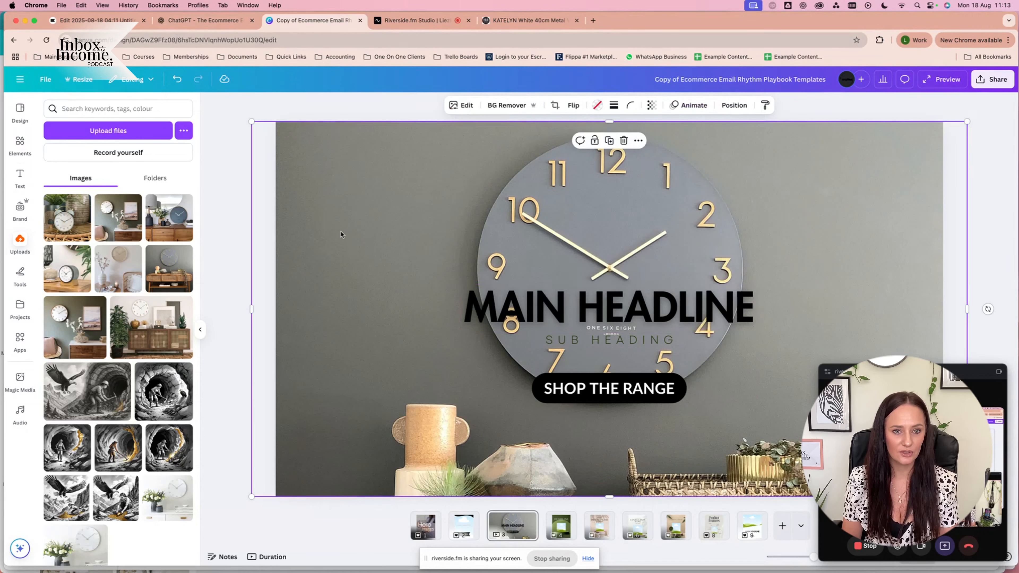
pyautogui.doubleClick(341, 235)
pyautogui.click(998, 200)
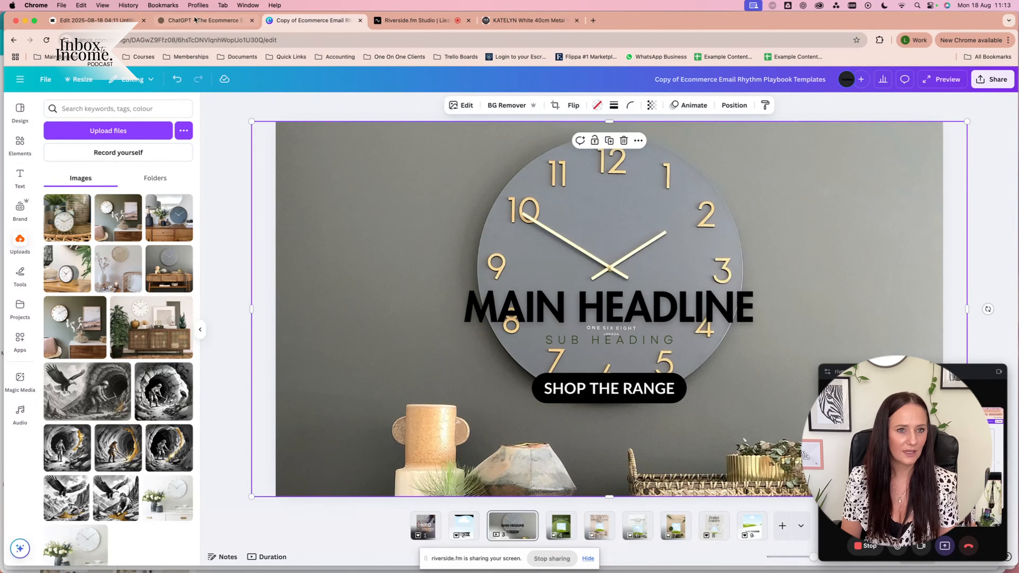
# - Copy the hero headline "July's Most-Loved Pieces" from ChatGPT and replace the MAIN HEADLINE text in Canva with it
pyautogui.click(192, 20)
pyautogui.scroll(-7, 478, 356)
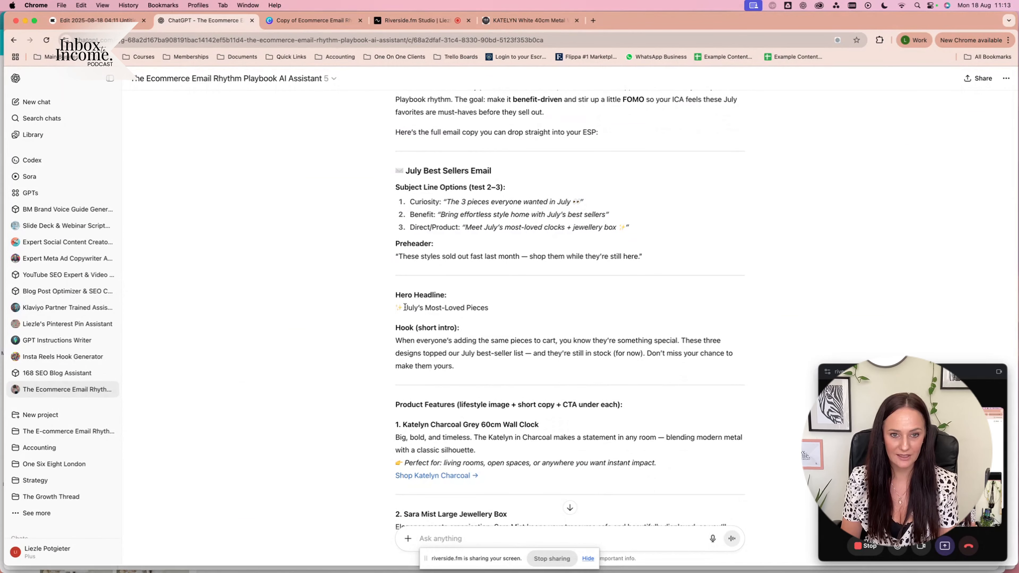
pyautogui.moveTo(406, 307); pyautogui.dragTo(513, 313)
pyautogui.press('cmd+c')
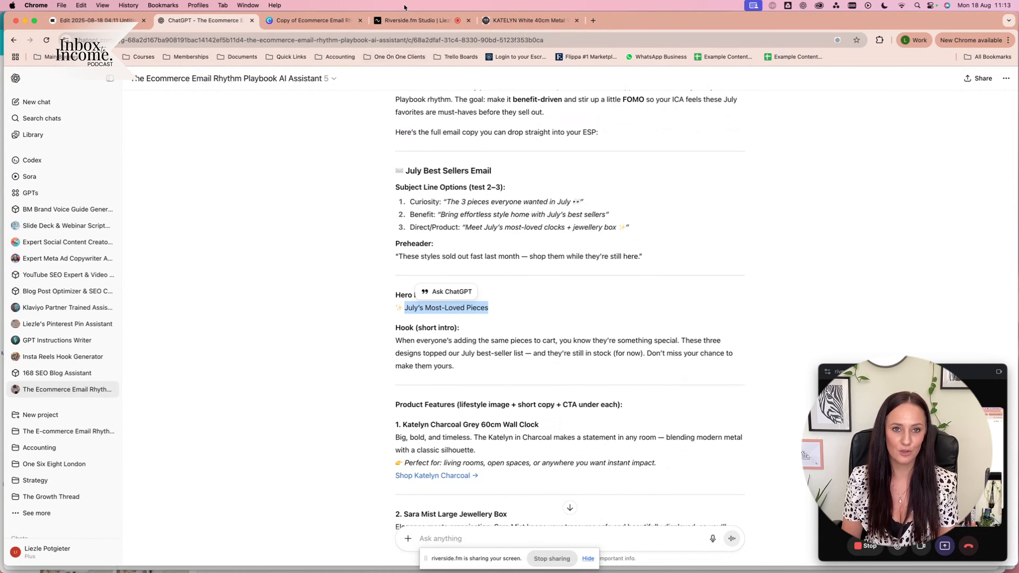
pyautogui.click(313, 20)
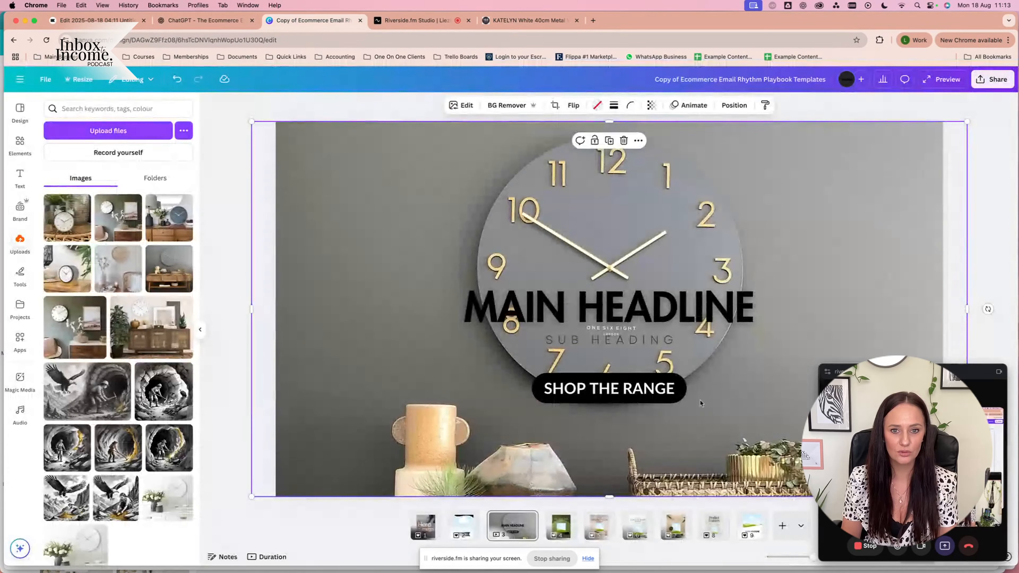
pyautogui.click(585, 312)
pyautogui.click(584, 313)
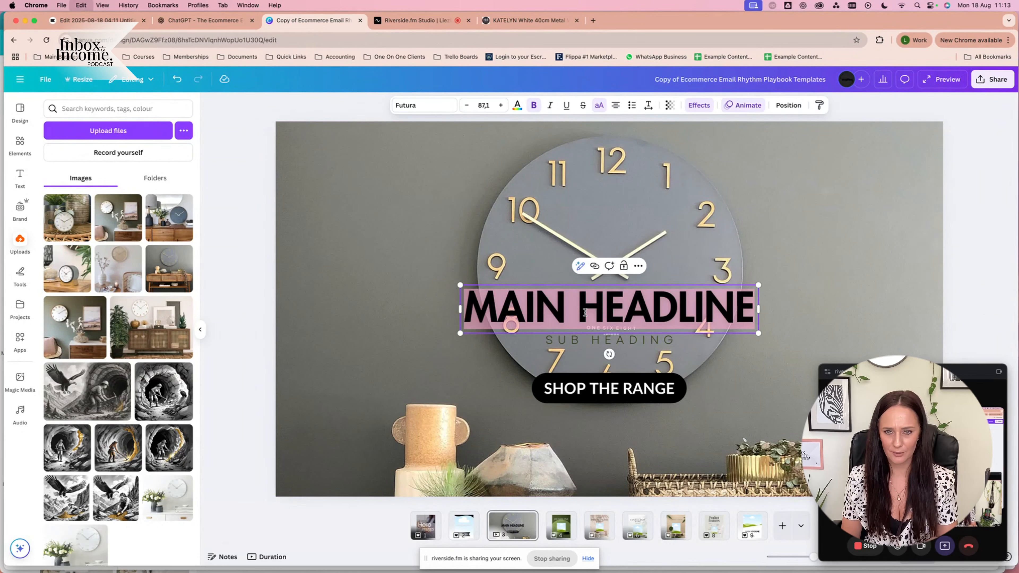
pyautogui.press('cmd+v')
pyautogui.click(610, 389)
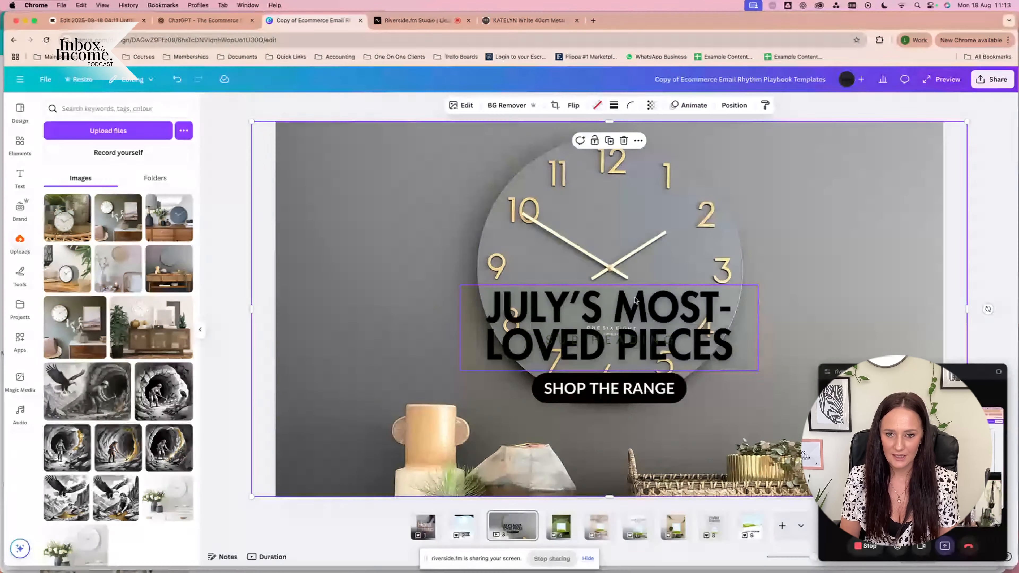
# - Delete the SUB HEADING text and position the headline just above the SHOP THE RANGE button
pyautogui.moveTo(635, 300); pyautogui.dragTo(635, 263)
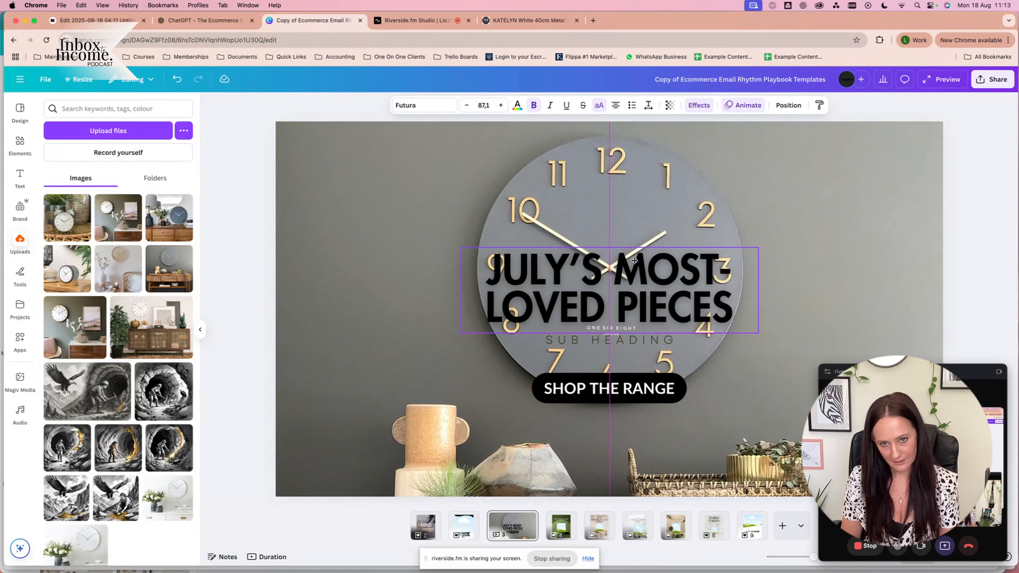
pyautogui.click(630, 345)
pyautogui.press('BackSpace')
pyautogui.moveTo(607, 290); pyautogui.dragTo(611, 317)
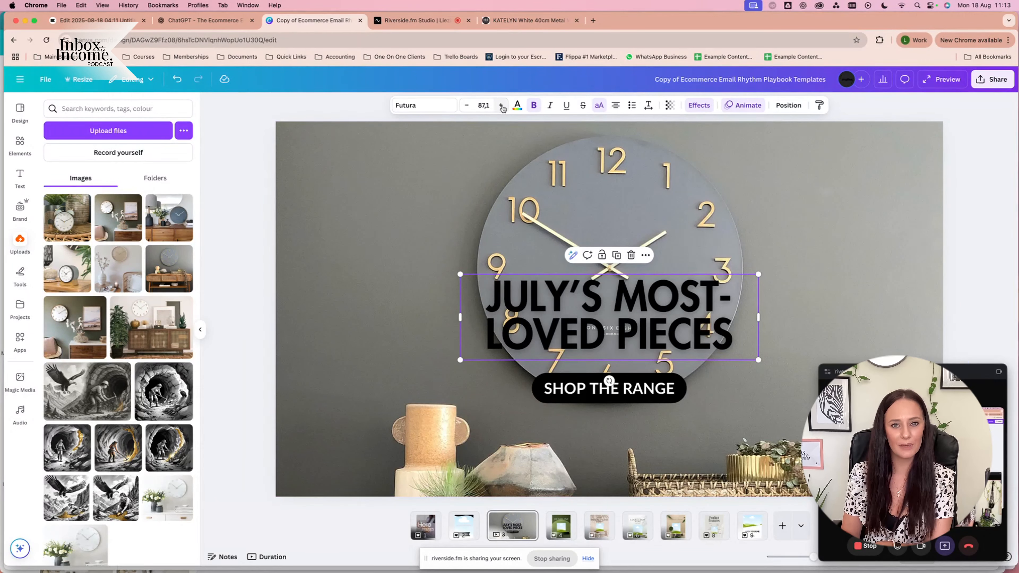
# - Change the headline's text colour to white
pyautogui.click(517, 105)
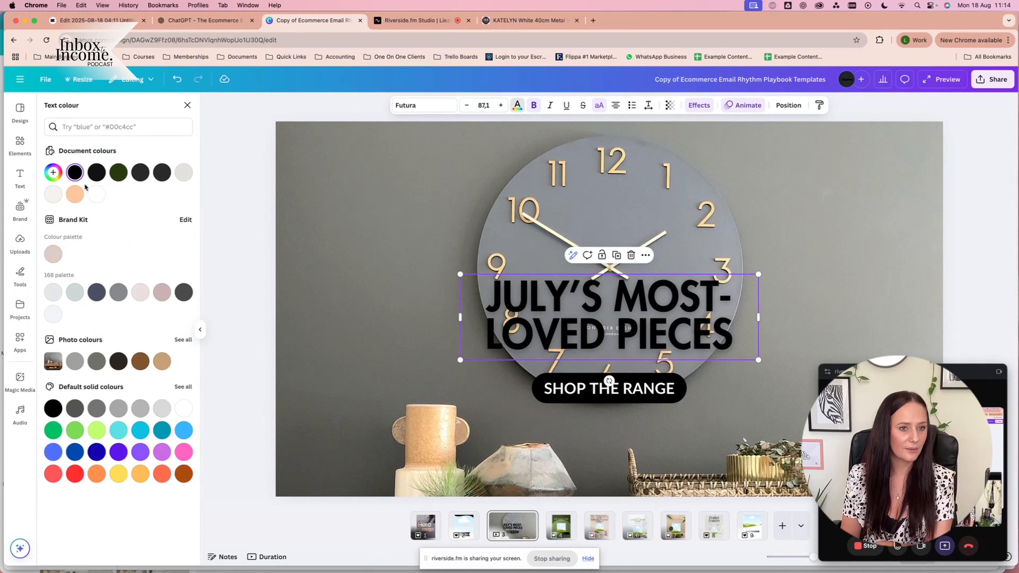
pyautogui.click(98, 196)
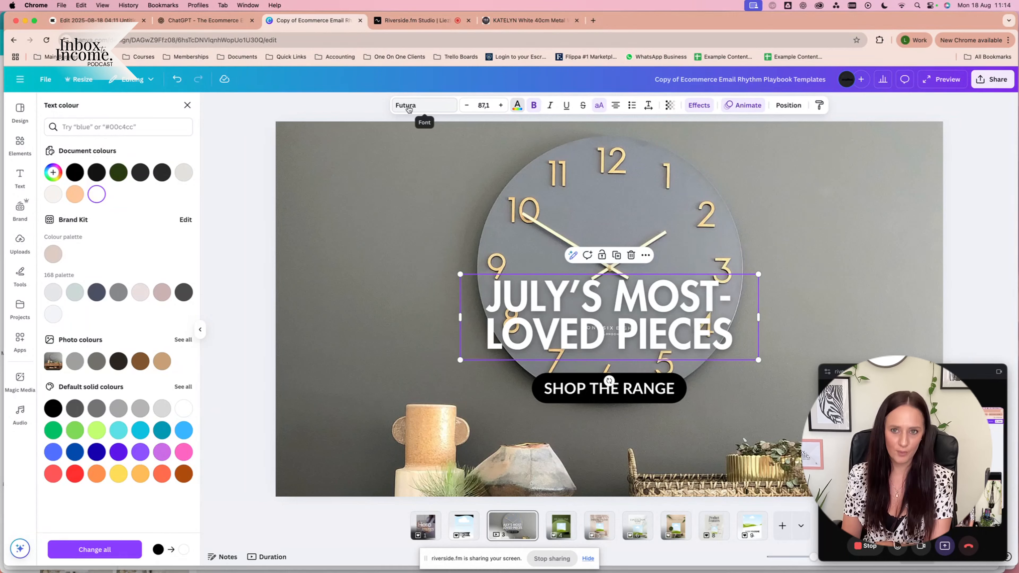
pyautogui.click(919, 270)
# - Make the clock photo behind the headline partly transparent
pyautogui.scroll(-2, 830, 285)
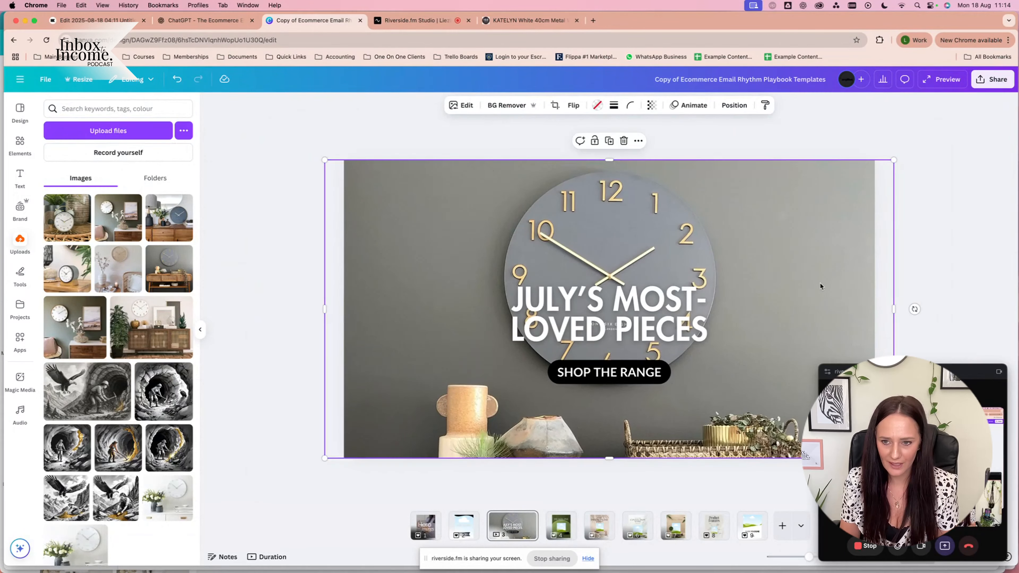
pyautogui.scroll(-2, 815, 283)
pyautogui.scroll(1, 802, 289)
pyautogui.click(942, 224)
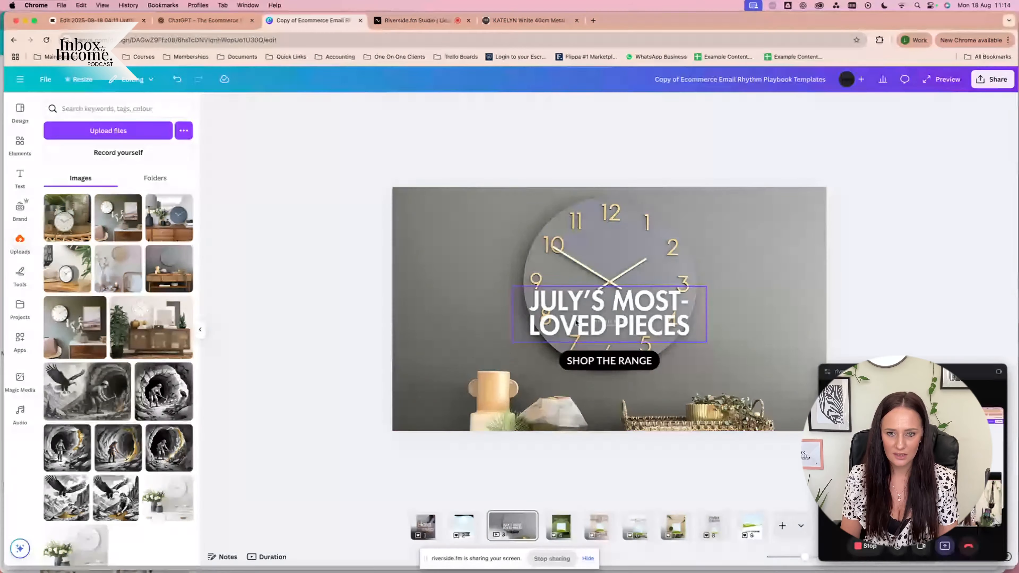
pyautogui.click(706, 232)
pyautogui.click(652, 105)
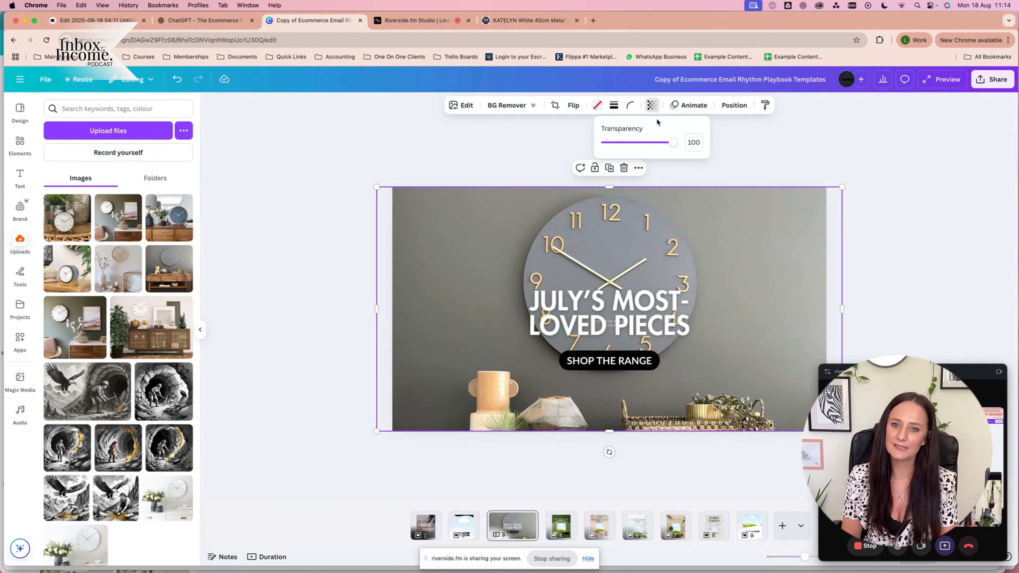
pyautogui.click(648, 143)
# - Set the page background behind the photo to the near-black document colour, keeping the photo stretched to the page's full height
pyautogui.moveTo(609, 187); pyautogui.dragTo(610, 209)
pyautogui.click(702, 189)
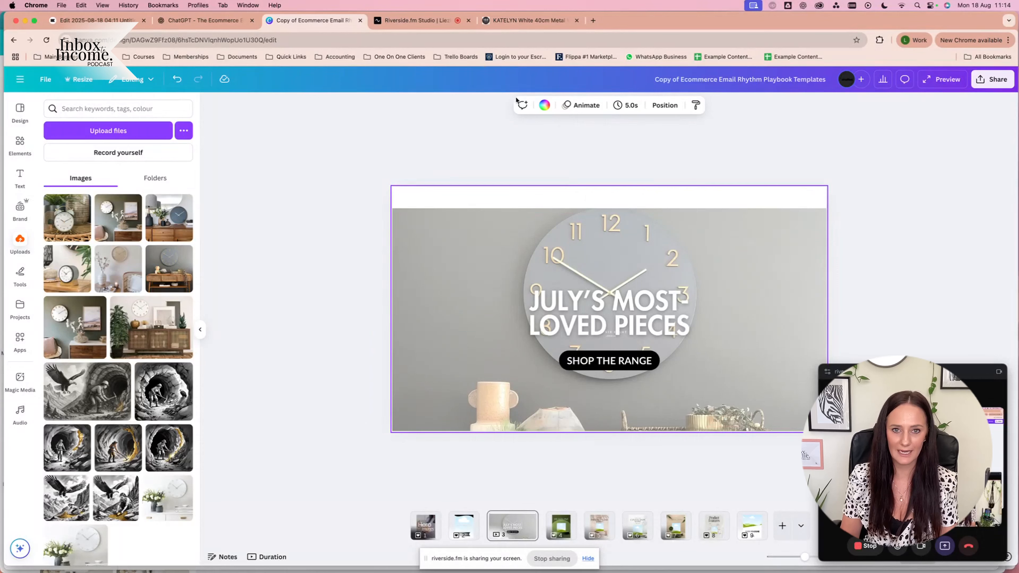
pyautogui.click(544, 106)
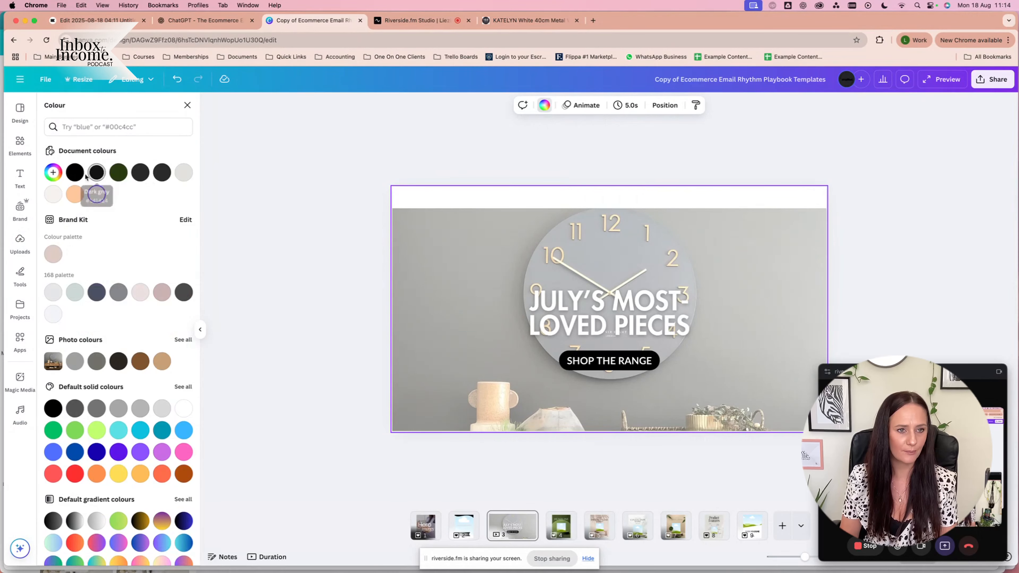
pyautogui.click(96, 180)
pyautogui.click(765, 279)
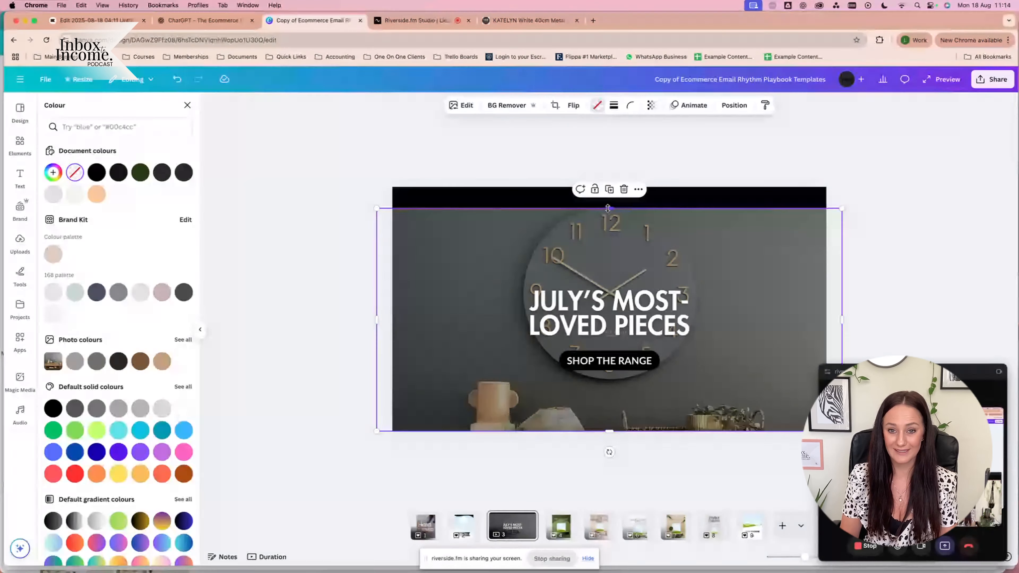
pyautogui.moveTo(608, 209); pyautogui.dragTo(617, 190)
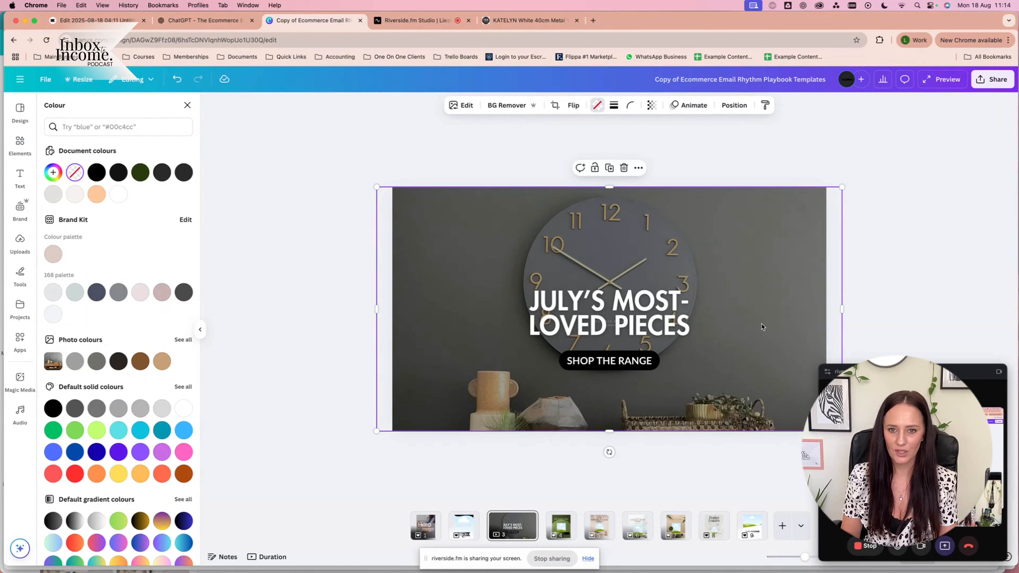
# - Shift the clock photo down within its frame so the clock sits centred behind the headline
pyautogui.doubleClick(746, 315)
pyautogui.moveTo(747, 318); pyautogui.dragTo(749, 341)
pyautogui.click(911, 257)
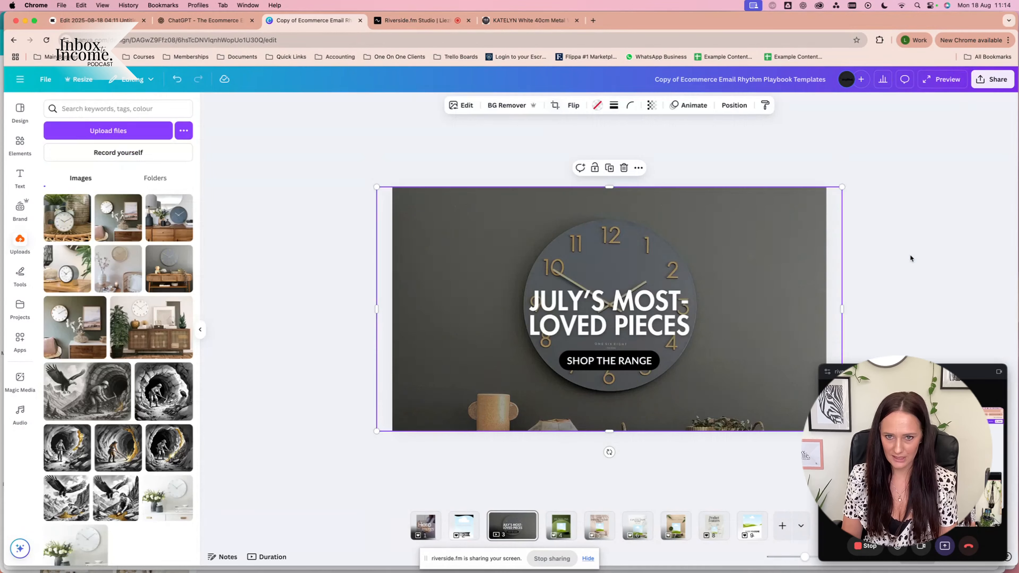
pyautogui.click(910, 254)
# - Enlarge the headline to font size 103 and centre it horizontally on the page
pyautogui.click(619, 319)
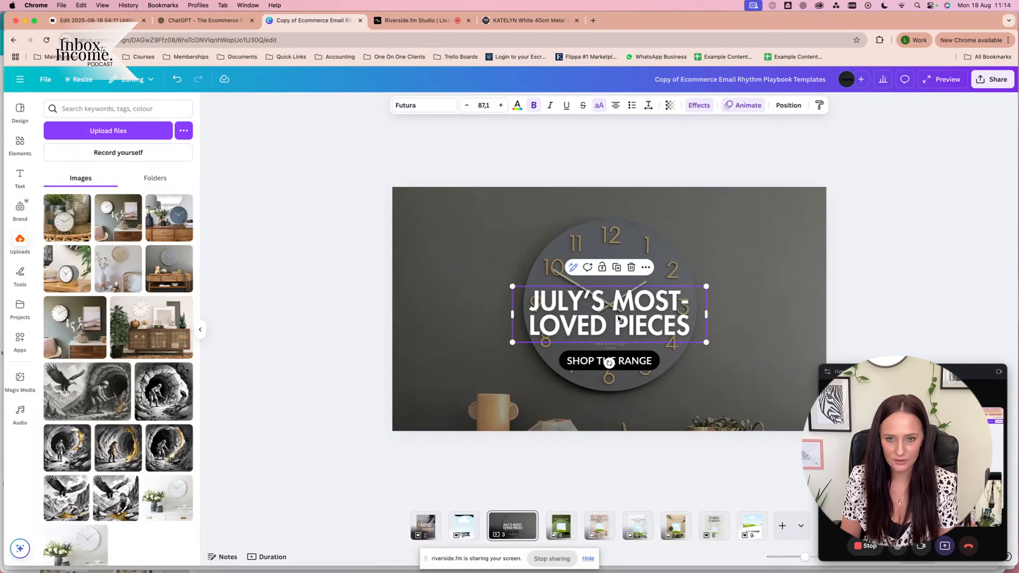
pyautogui.moveTo(707, 286); pyautogui.dragTo(741, 276)
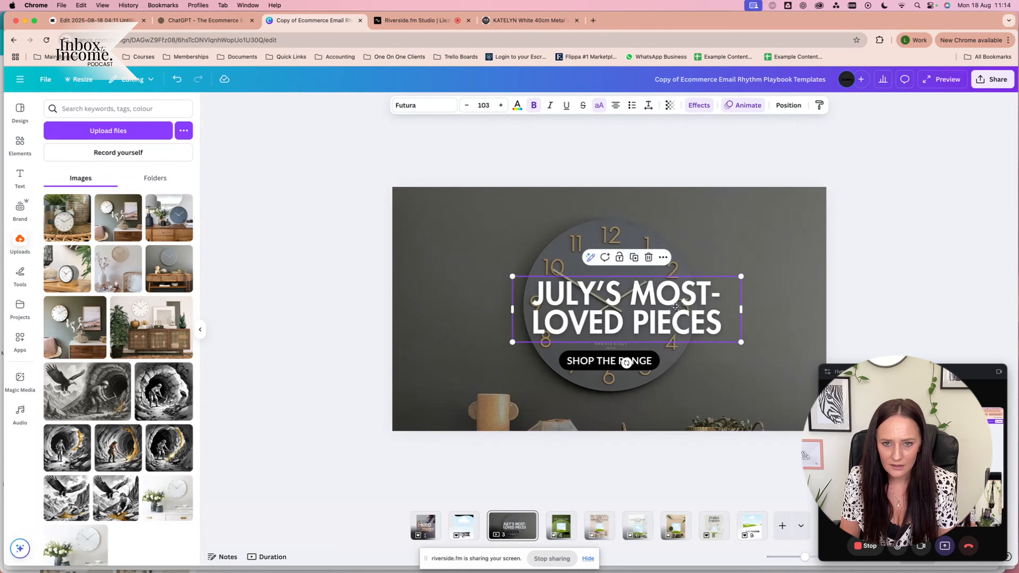
pyautogui.moveTo(676, 306); pyautogui.dragTo(658, 306)
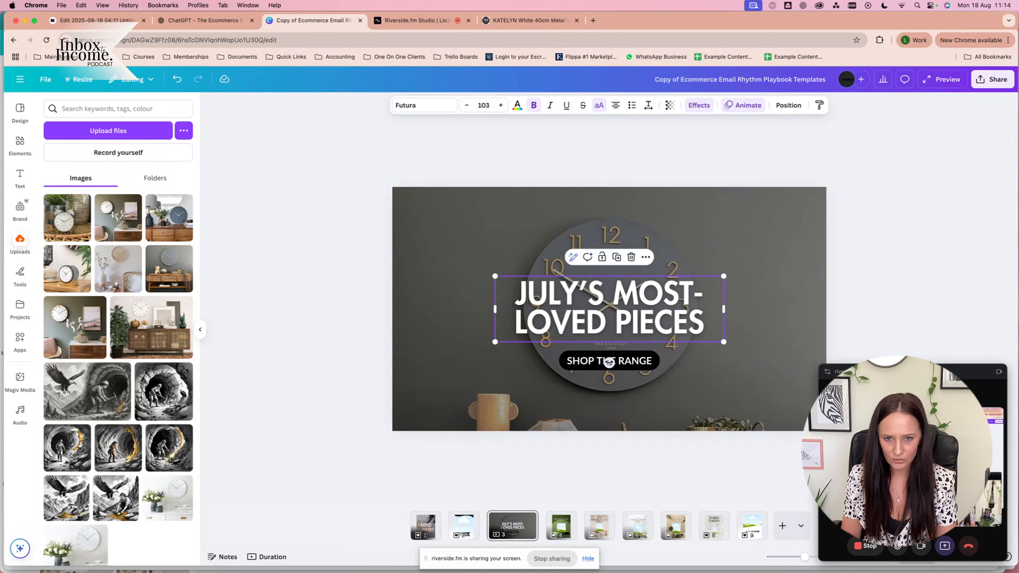
# - Change the button text to "SHOP THE BEST SELLERS" and widen its text box so it fits on one line
pyautogui.click(589, 367)
pyautogui.doubleClick(625, 363)
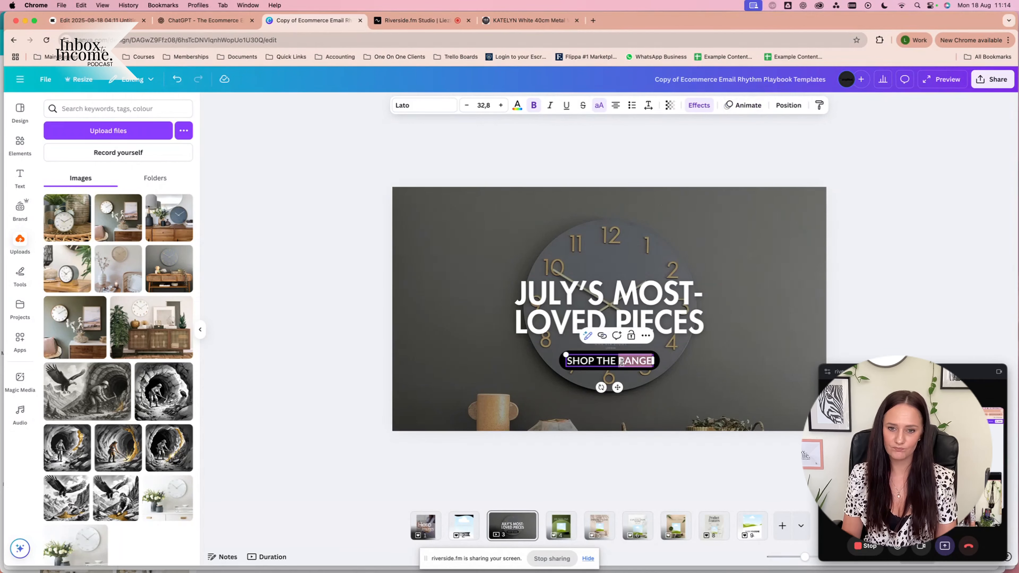
pyautogui.write('BESY')
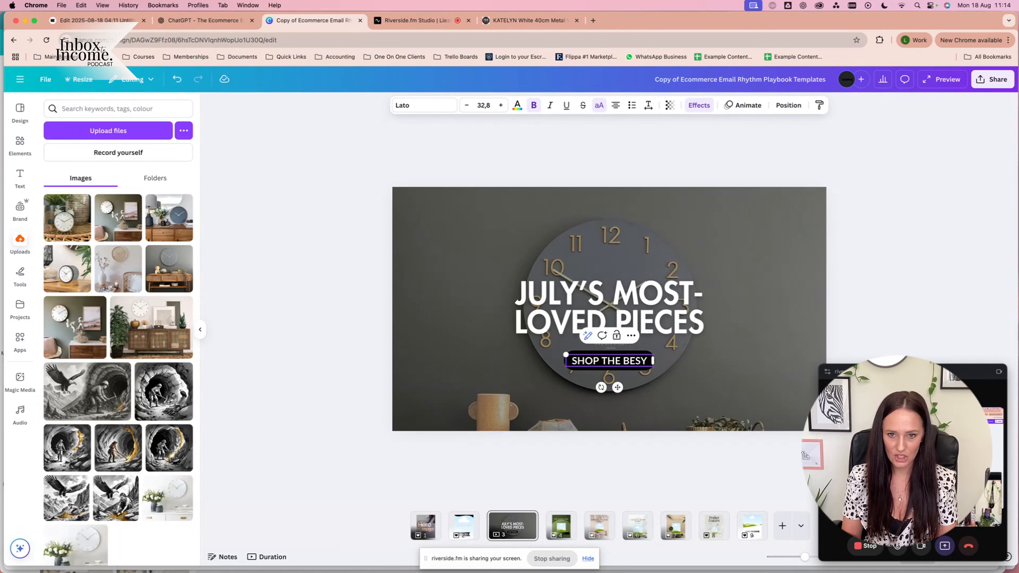
pyautogui.press('BackSpace')
pyautogui.write('T')
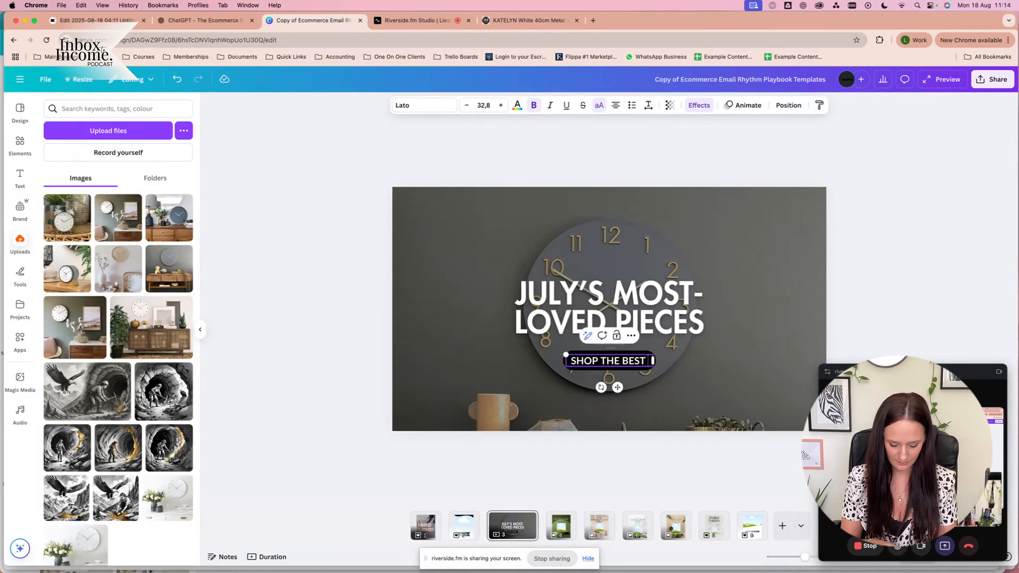
pyautogui.write(' SELLERS')
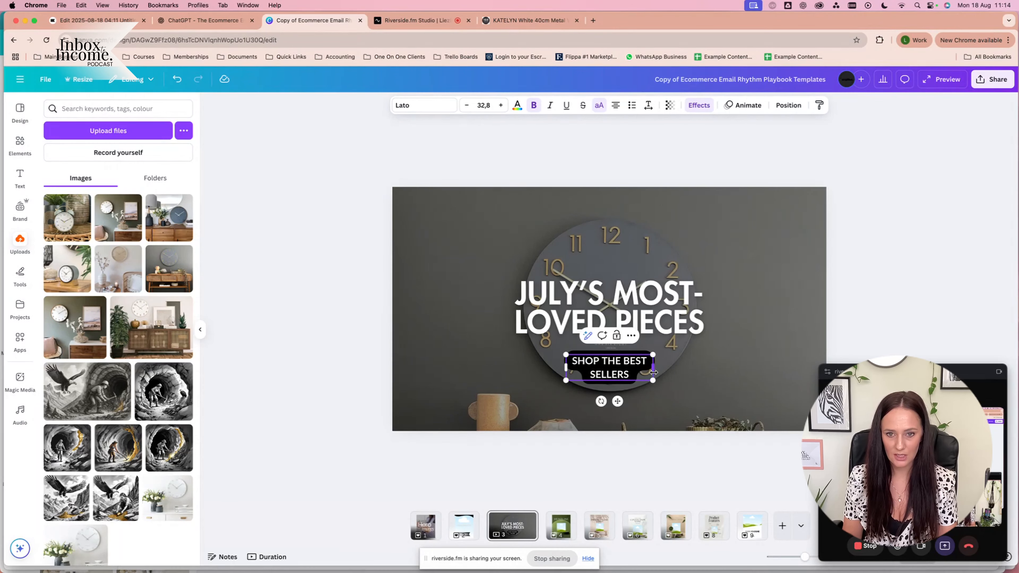
pyautogui.moveTo(653, 368); pyautogui.dragTo(702, 365)
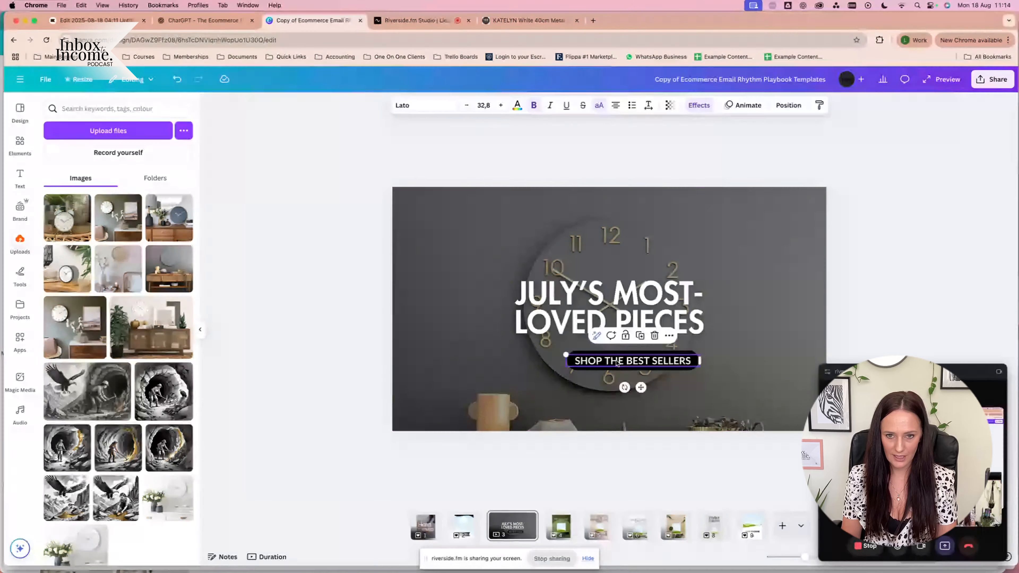
# - Move the "SHOP THE BEST SELLERS" button slightly lower and centre it under the headline
pyautogui.moveTo(616, 360); pyautogui.dragTo(593, 366)
pyautogui.click(704, 374)
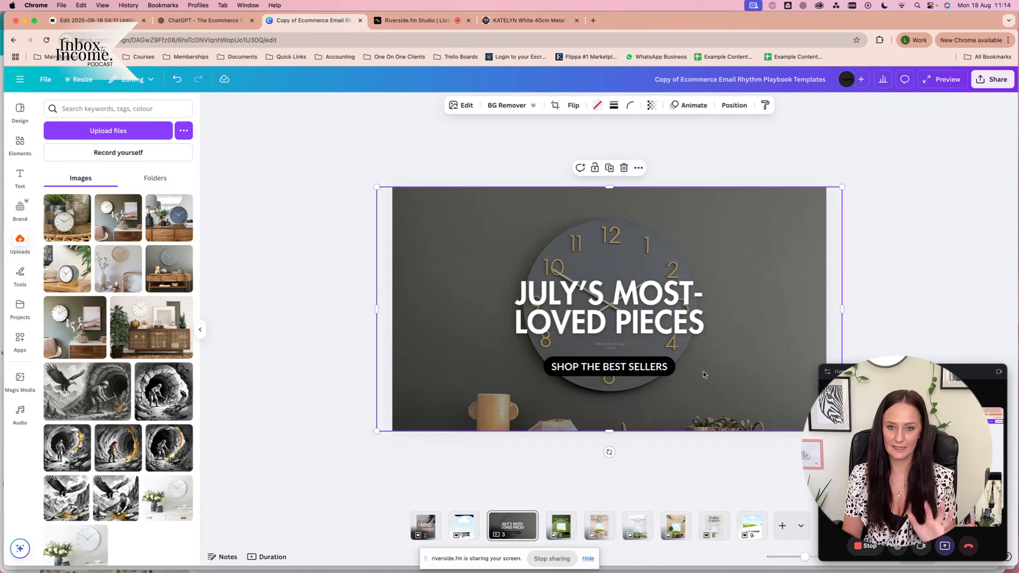
pyautogui.click(901, 228)
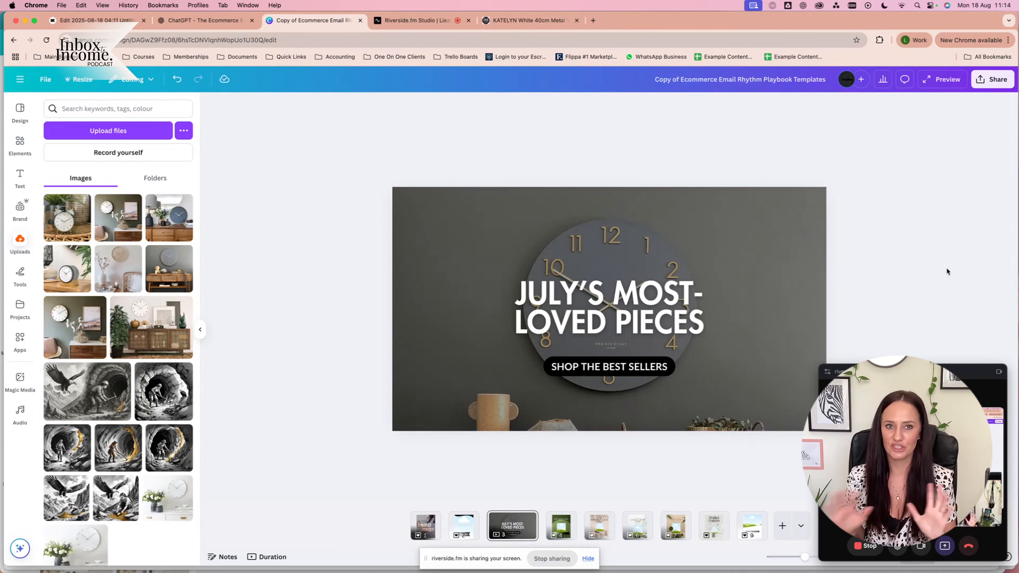
pyautogui.click(516, 20)
pyautogui.moveTo(147, 106)
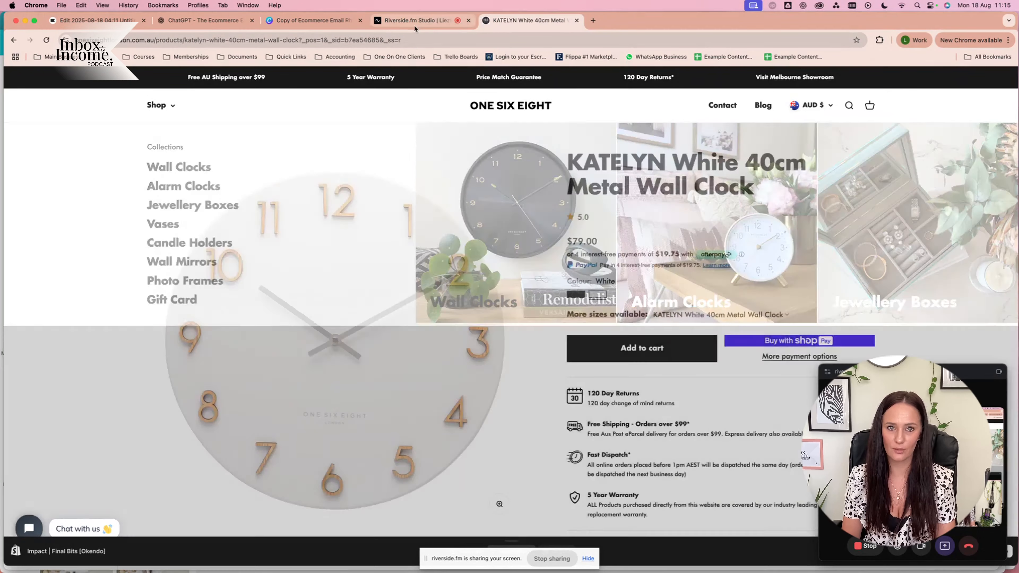
pyautogui.click(415, 23)
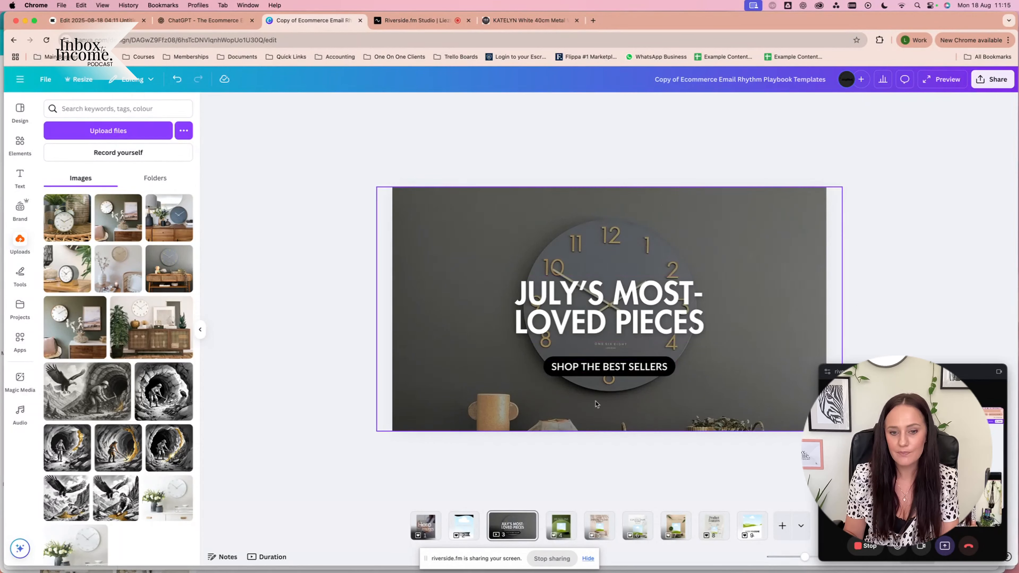
# - Set the design's download options to only the current page (Page 3) with PNG as the file type
pyautogui.click(992, 79)
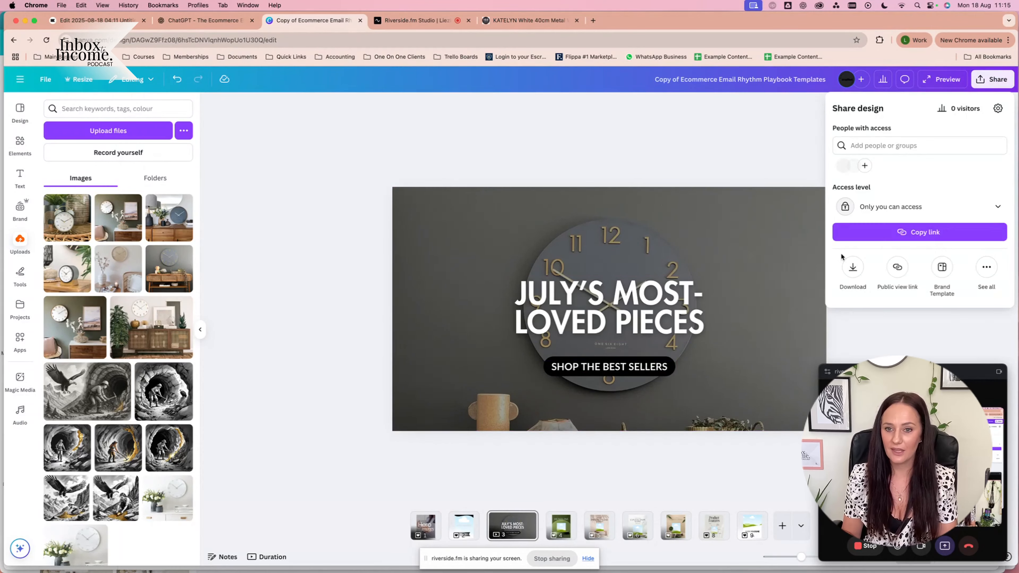
pyautogui.click(853, 267)
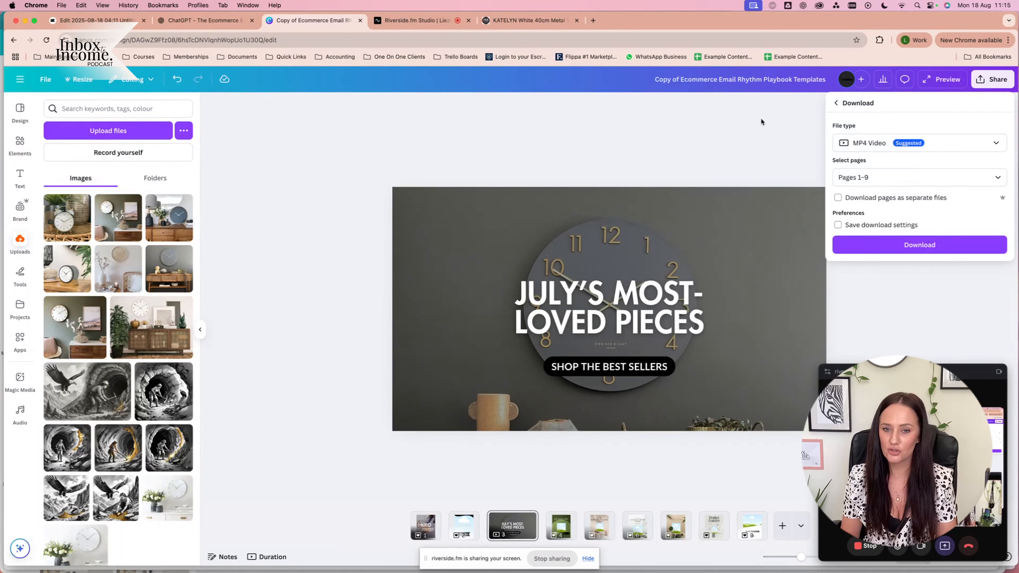
pyautogui.click(903, 178)
pyautogui.click(866, 200)
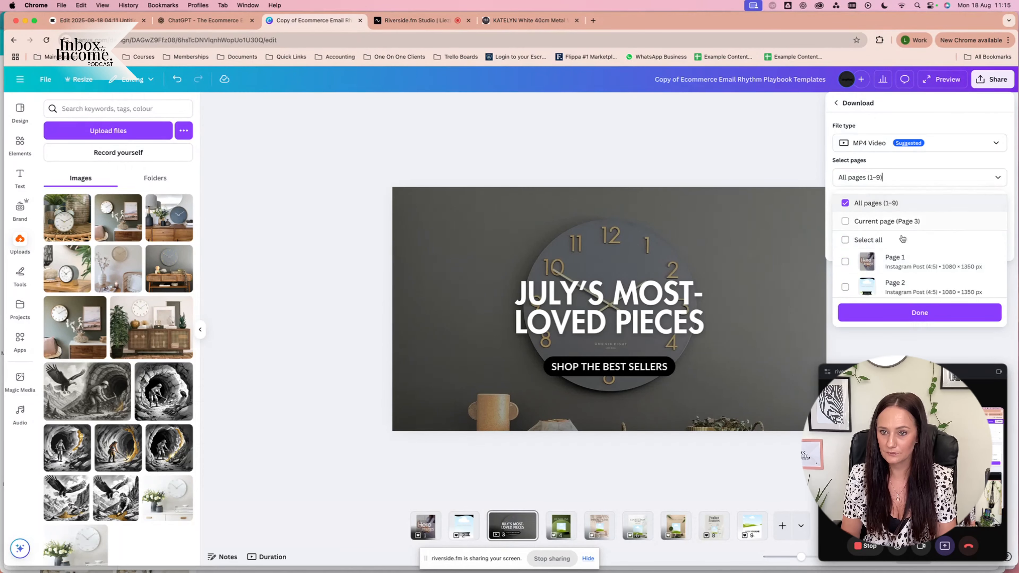
pyautogui.click(879, 221)
pyautogui.click(886, 317)
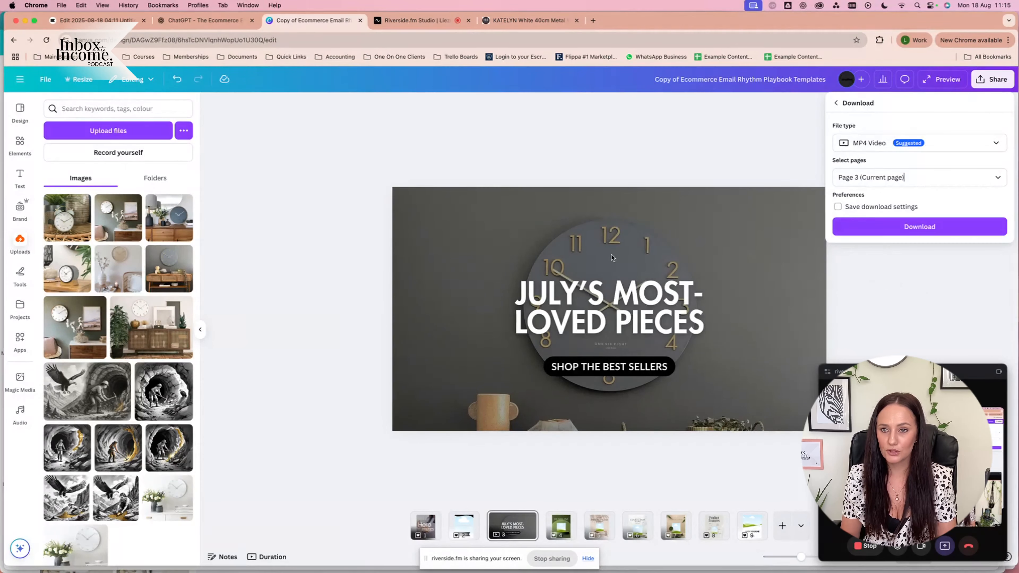
pyautogui.click(919, 143)
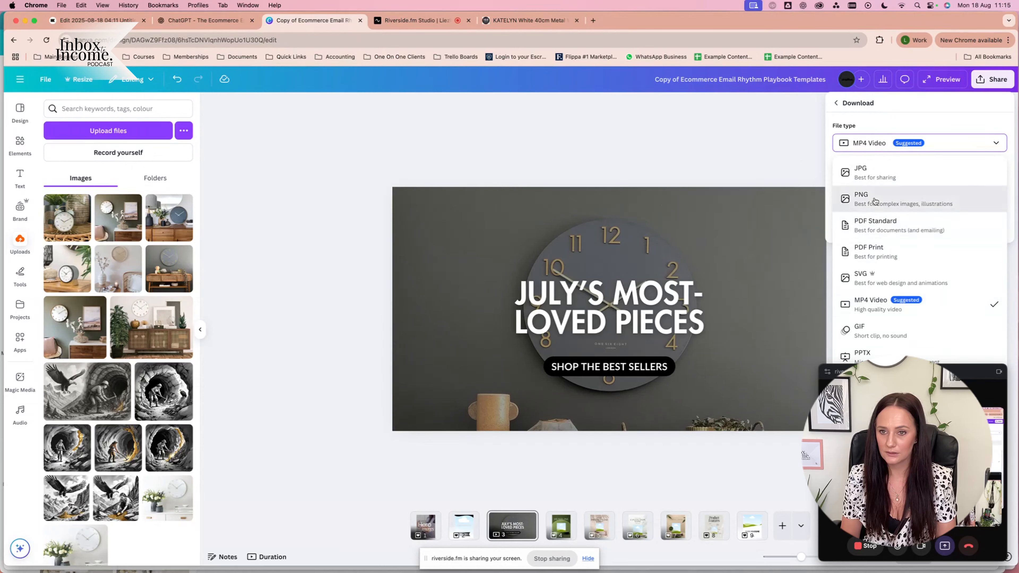
pyautogui.click(883, 197)
# - Download the hero image and save it in the shecommerce folder as "Tutorrial"
pyautogui.click(882, 346)
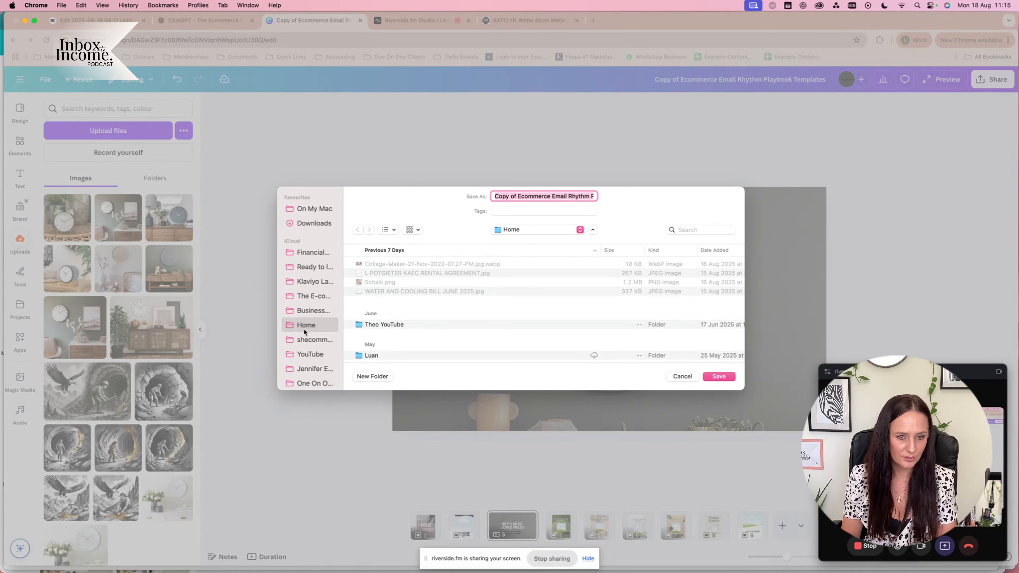
pyautogui.click(310, 341)
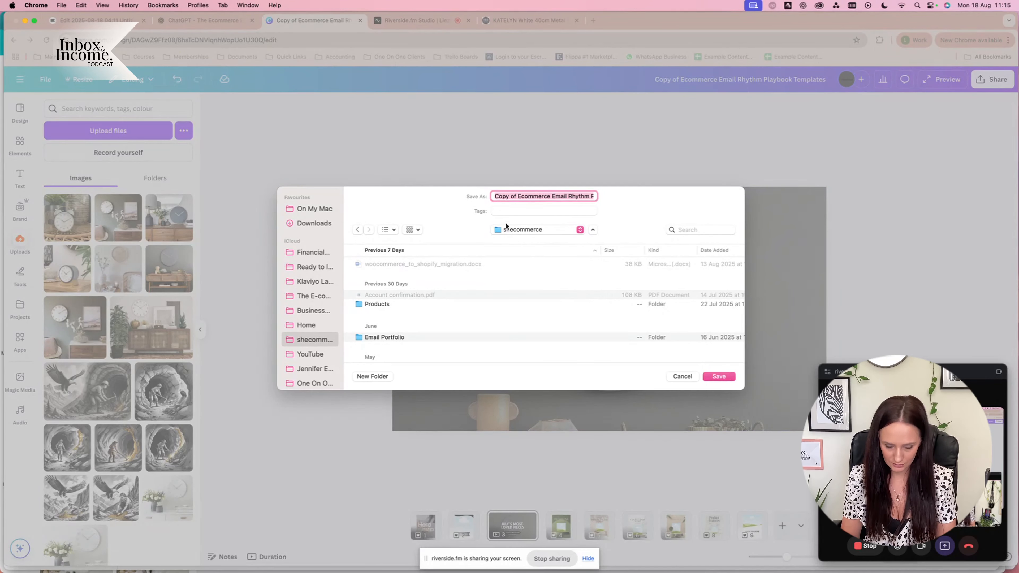
pyautogui.write('Tutorrial')
pyautogui.press('Return')
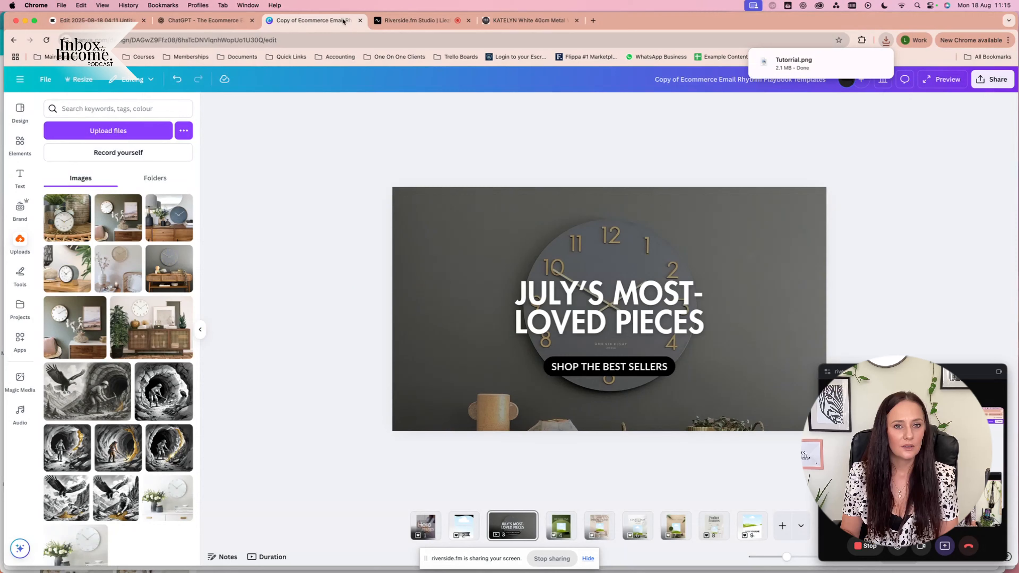
# - Switch to the Klaviyo email template and upload Tutorrial.png into the empty image block below the header
pyautogui.click(99, 21)
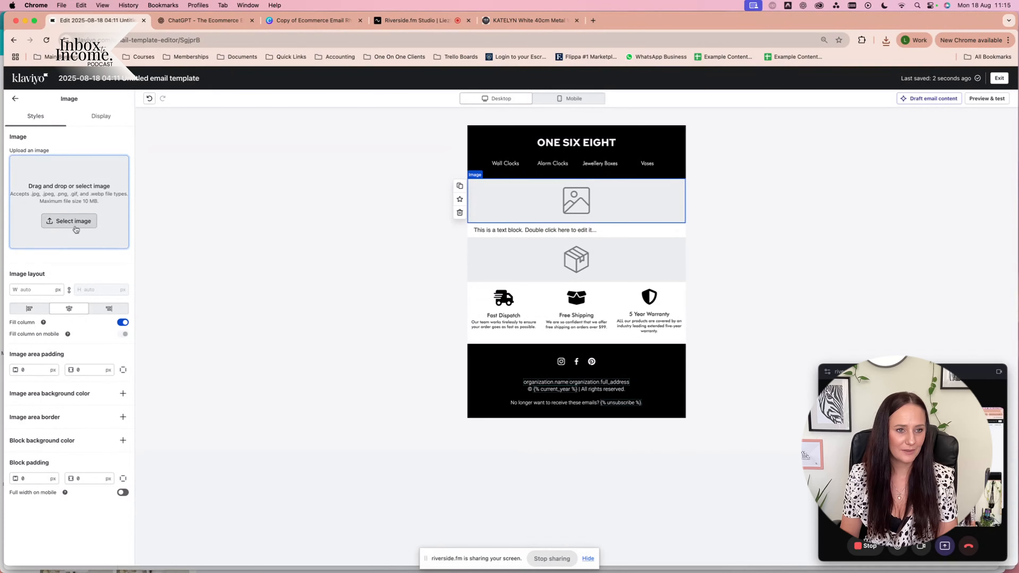
pyautogui.doubleClick(636, 206)
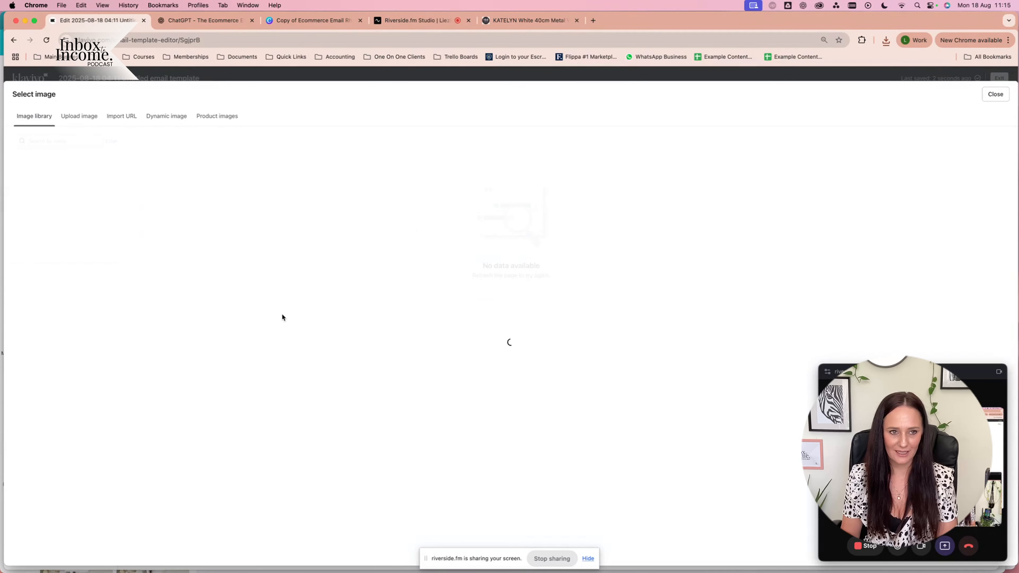
pyautogui.click(75, 117)
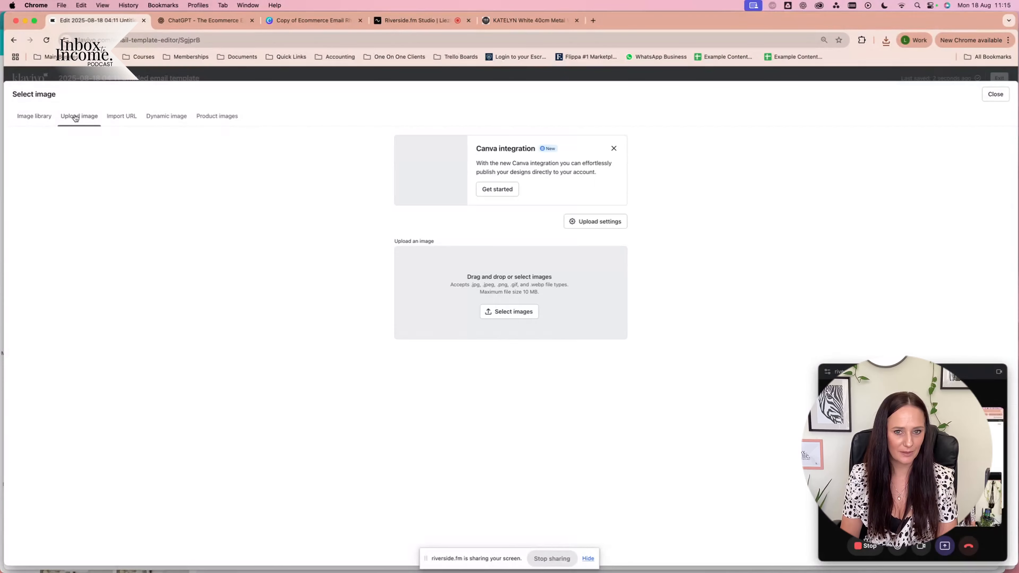
pyautogui.click(45, 117)
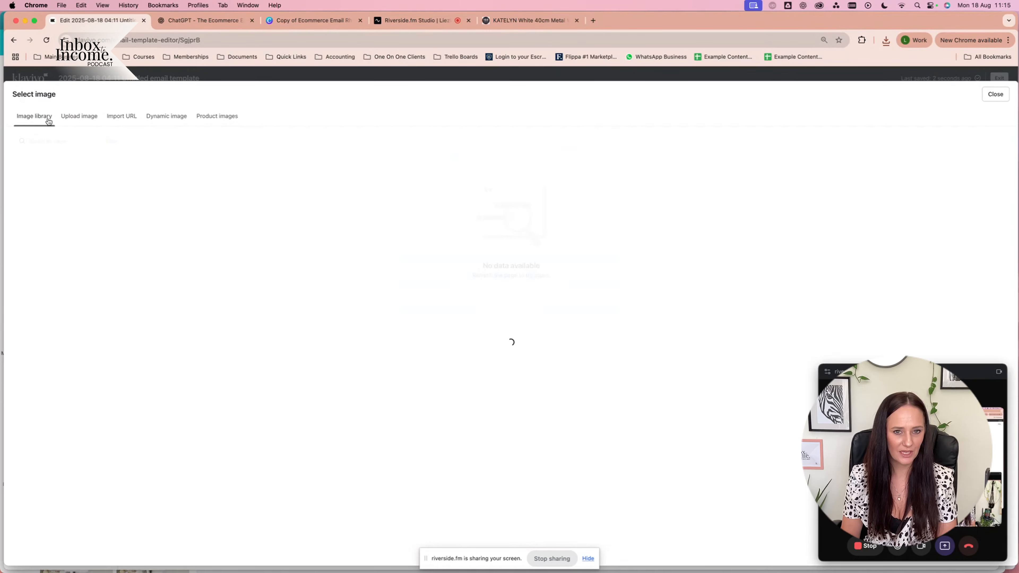
pyautogui.click(91, 118)
pyautogui.click(524, 314)
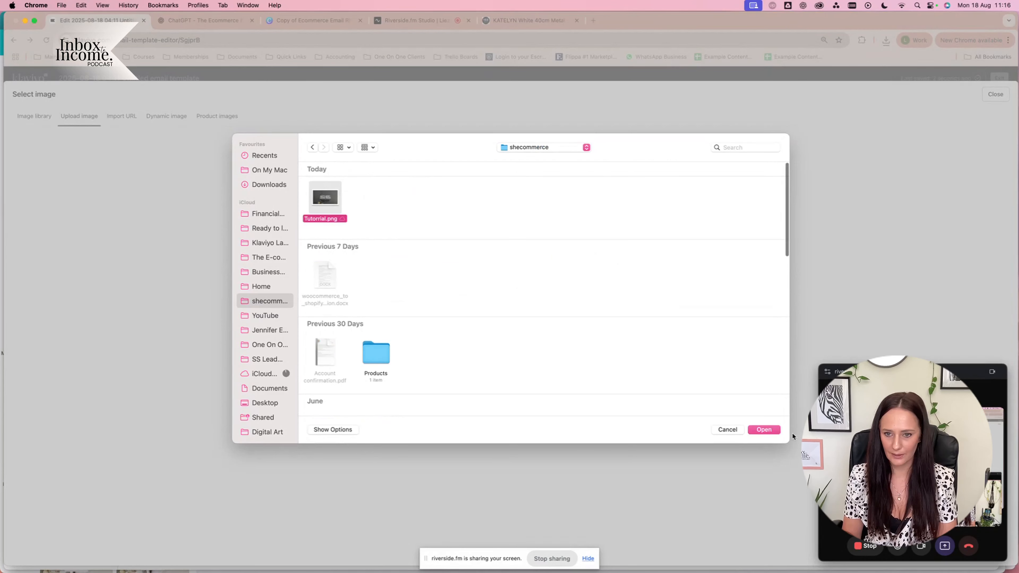
pyautogui.click(767, 432)
pyautogui.click(749, 412)
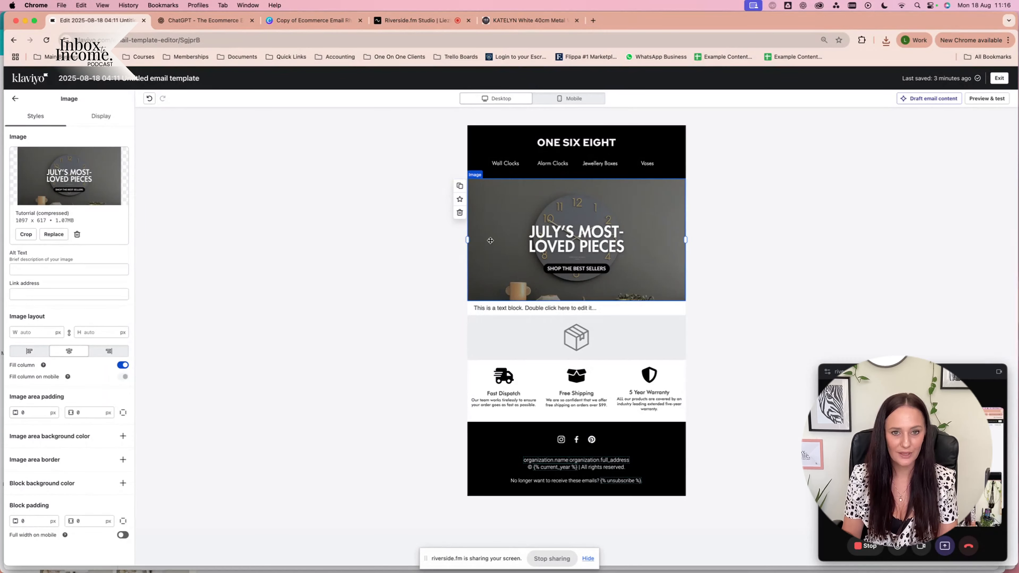
# - Link the hero image to the Wall Clocks collection page, copying its address from the One Six Eight store site
pyautogui.click(26, 291)
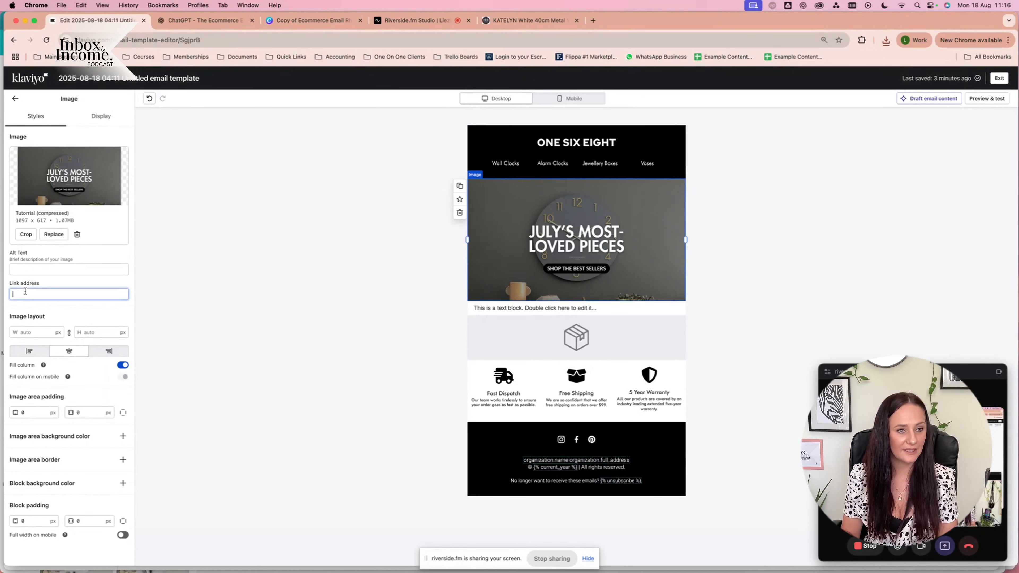
pyautogui.click(529, 21)
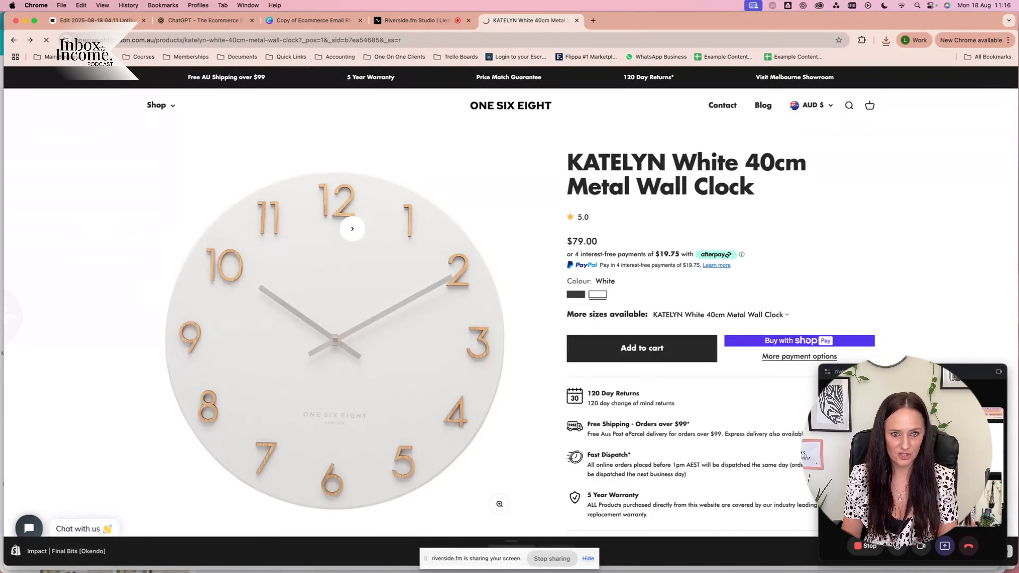
pyautogui.click(13, 40)
pyautogui.moveTo(163, 107)
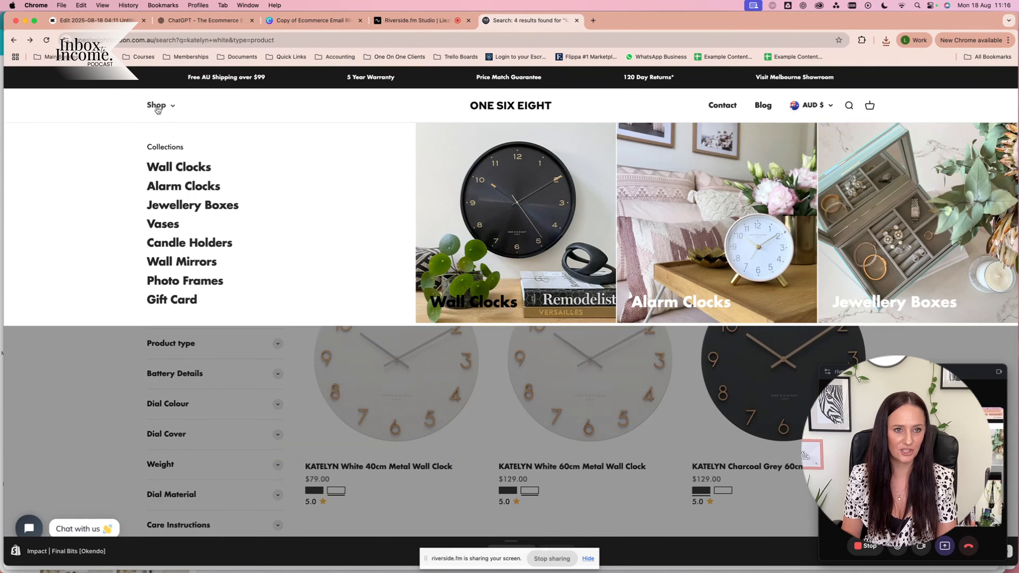
pyautogui.click(179, 169)
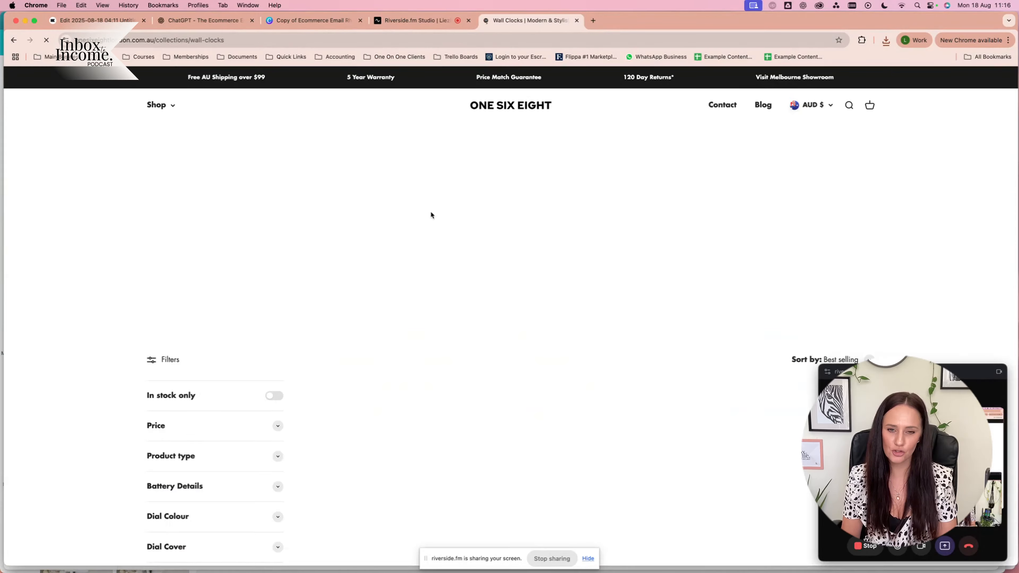
pyautogui.scroll(-5, 423, 362)
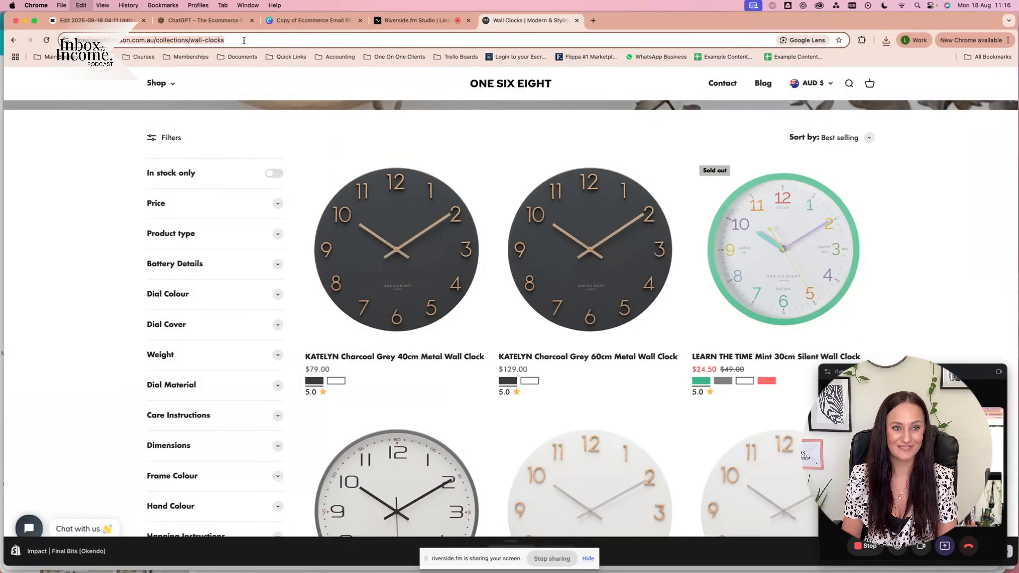
pyautogui.click(96, 20)
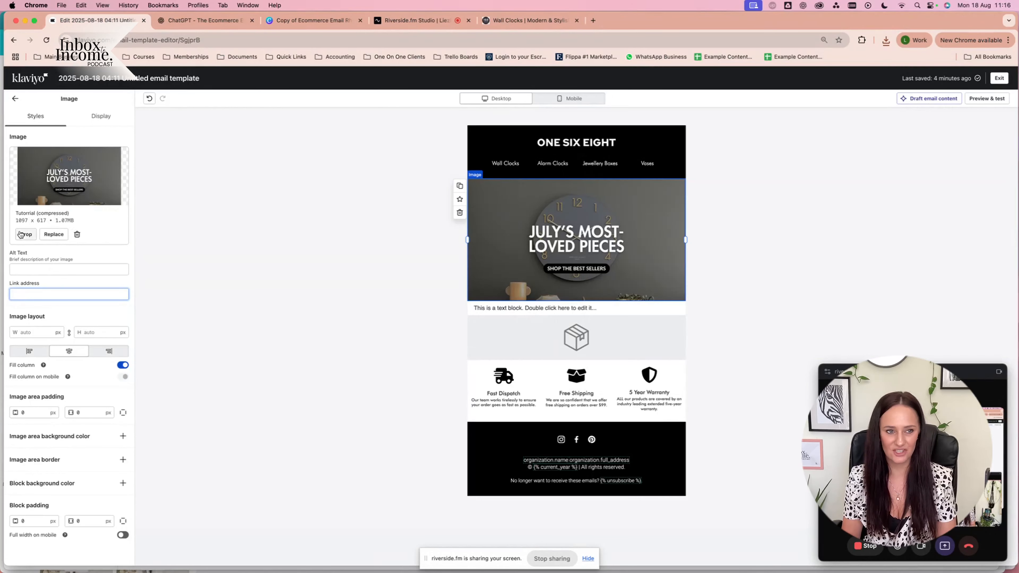
pyautogui.press('super+v')
# - Set the hero image's alt text to "July's most loved pieces show now"
pyautogui.click(43, 271)
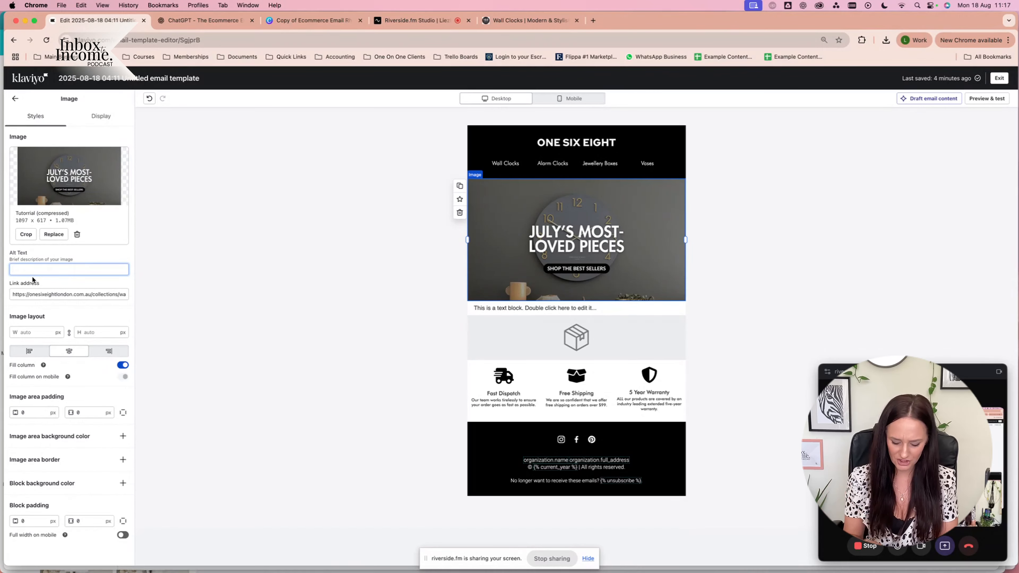
pyautogui.write("July's m")
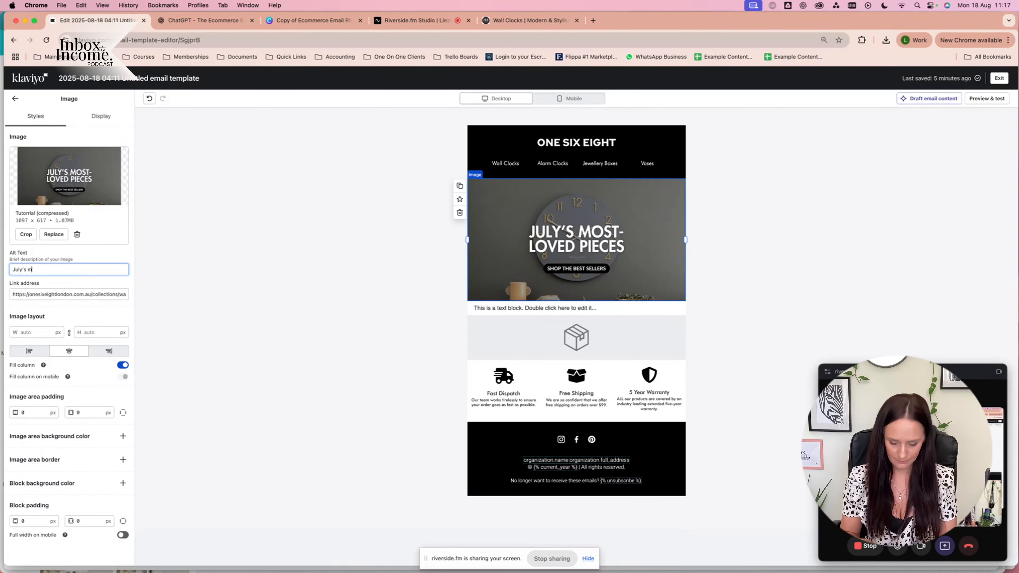
pyautogui.write('ost lpoved ')
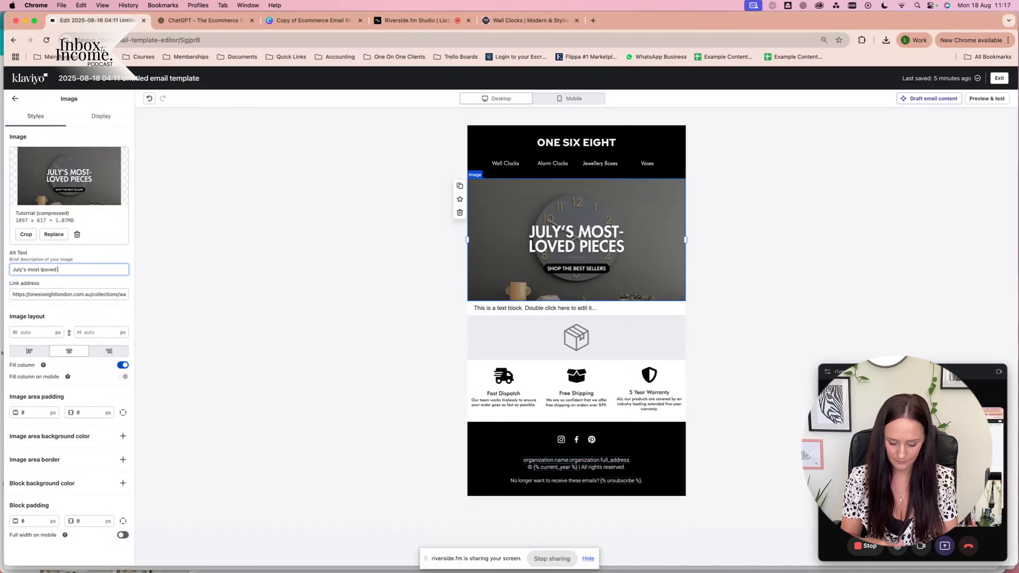
pyautogui.write('pieces show now')
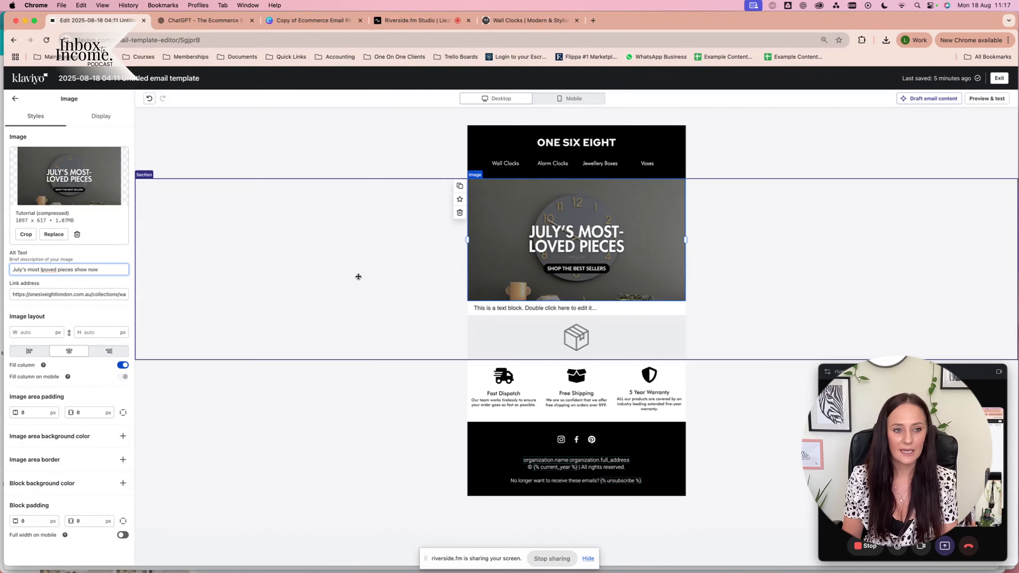
pyautogui.click(47, 269)
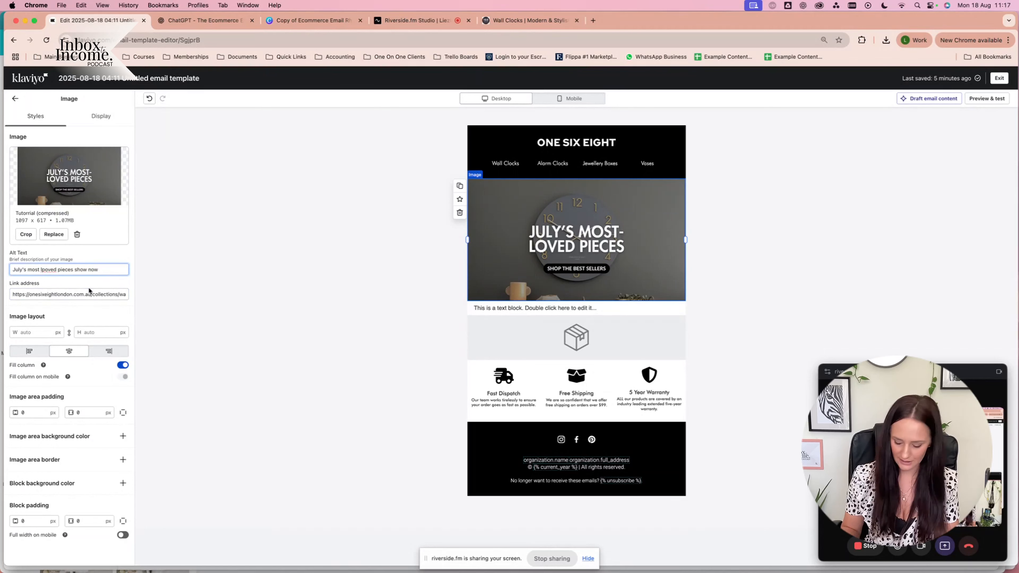
pyautogui.press('BackSpace')
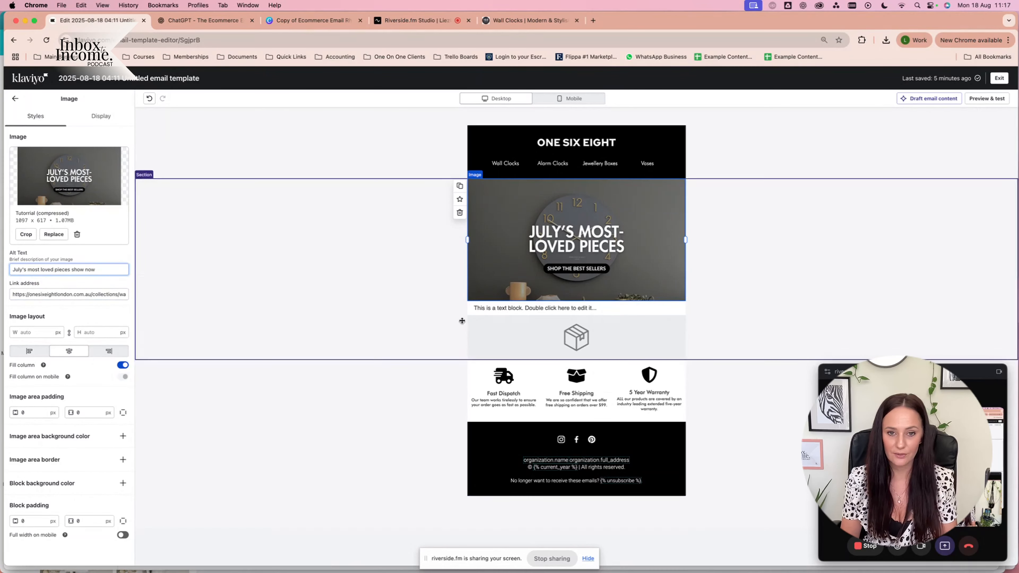
# - Replace the placeholder text below the hero image with the "Hook (short intro)" paragraph copied from the ChatGPT email copy
pyautogui.click(477, 308)
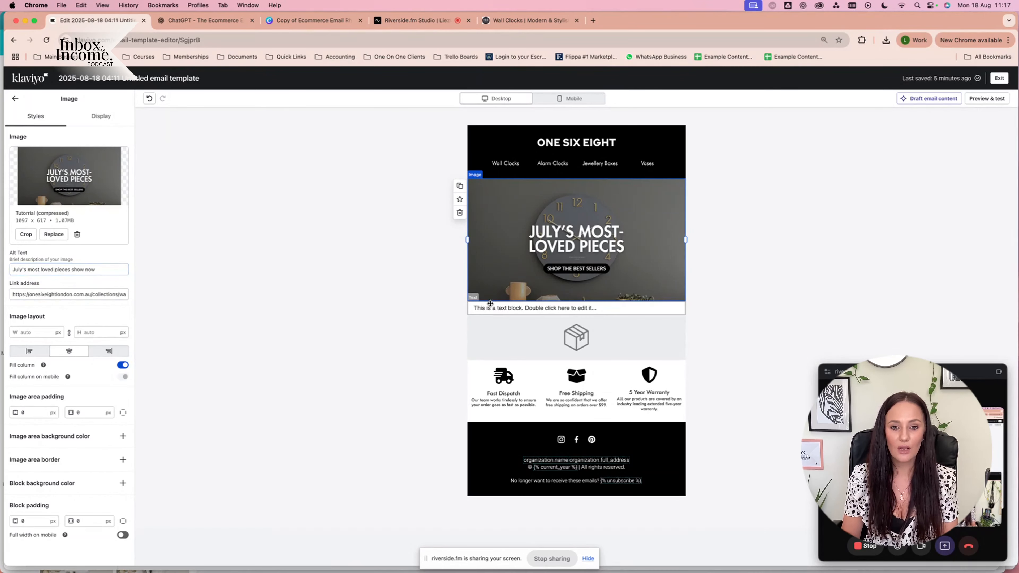
pyautogui.click(207, 20)
pyautogui.scroll(-1, 462, 316)
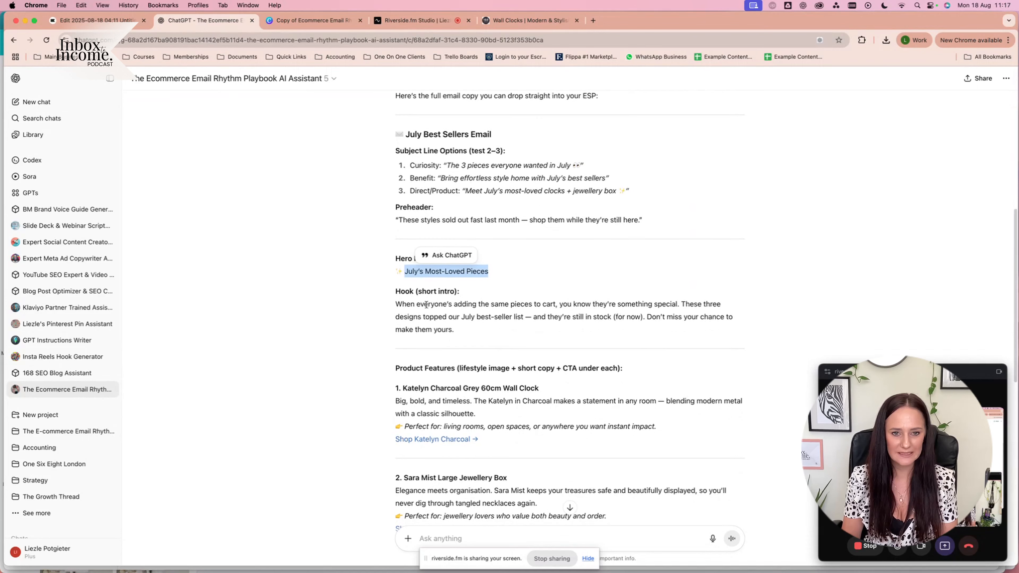
pyautogui.moveTo(396, 304); pyautogui.dragTo(459, 331)
pyautogui.press('super+c')
pyautogui.scroll(1, 459, 331)
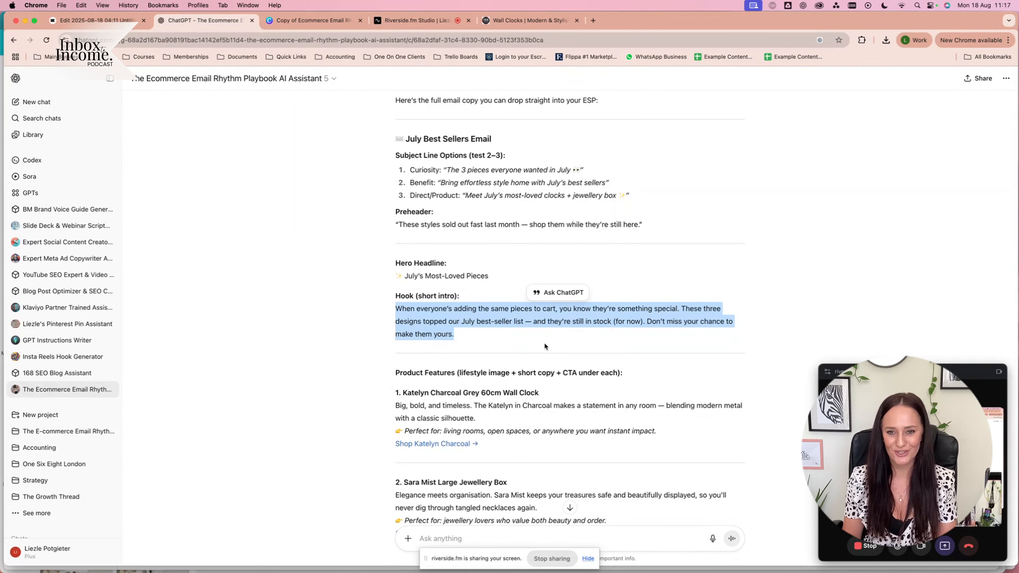
pyautogui.click(96, 20)
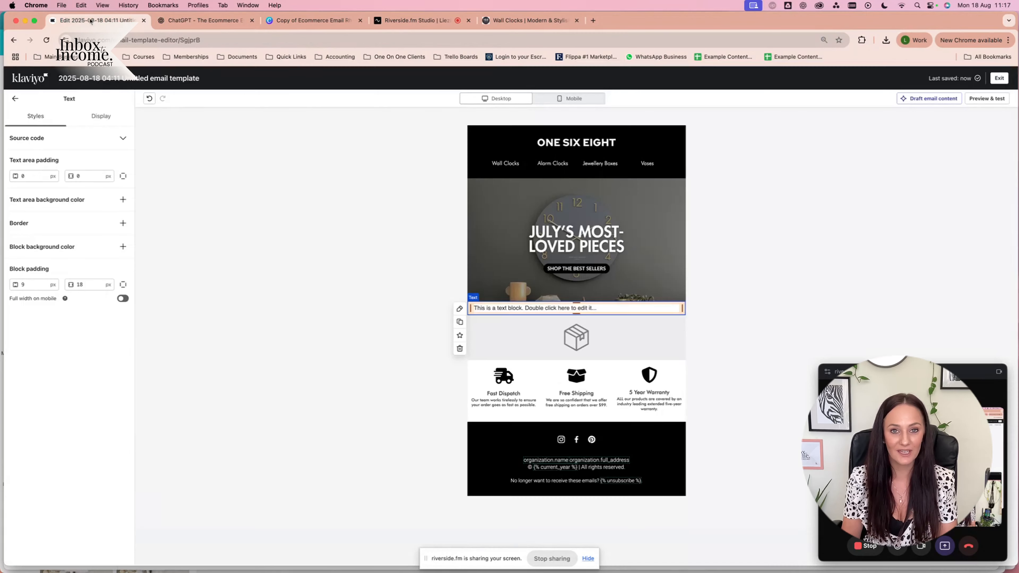
pyautogui.doubleClick(546, 308)
pyautogui.press('super+v')
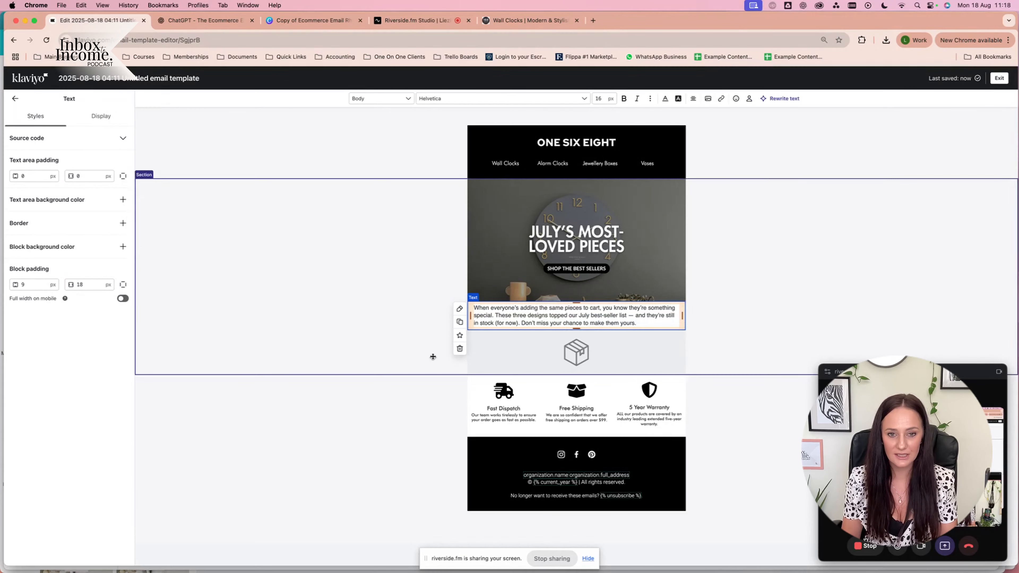
# - Set the vertical text area padding of the intro text block below the hero image to 30 px
pyautogui.click(807, 356)
pyautogui.click(566, 313)
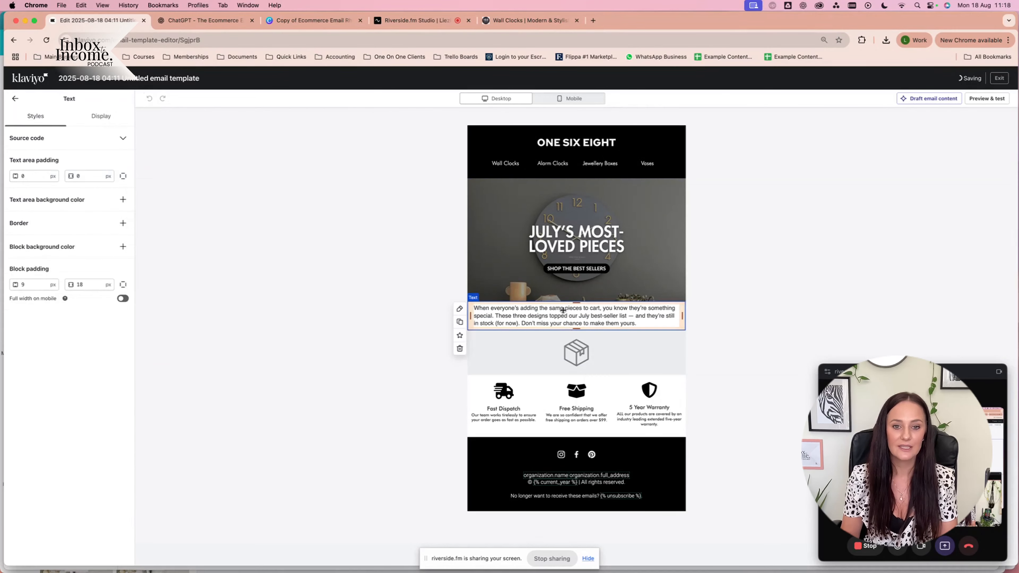
pyautogui.tripleClick(506, 310)
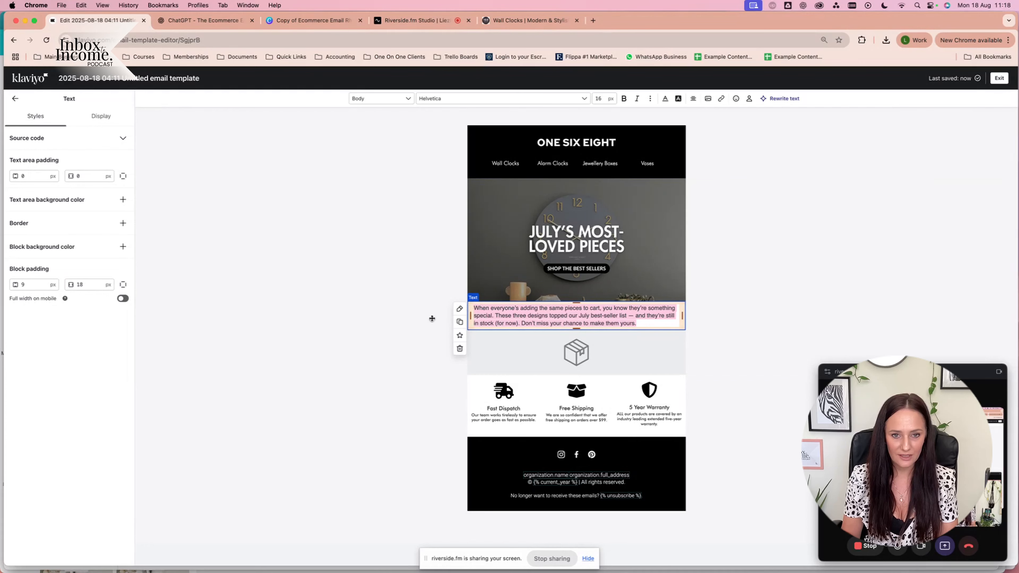
pyautogui.click(36, 176)
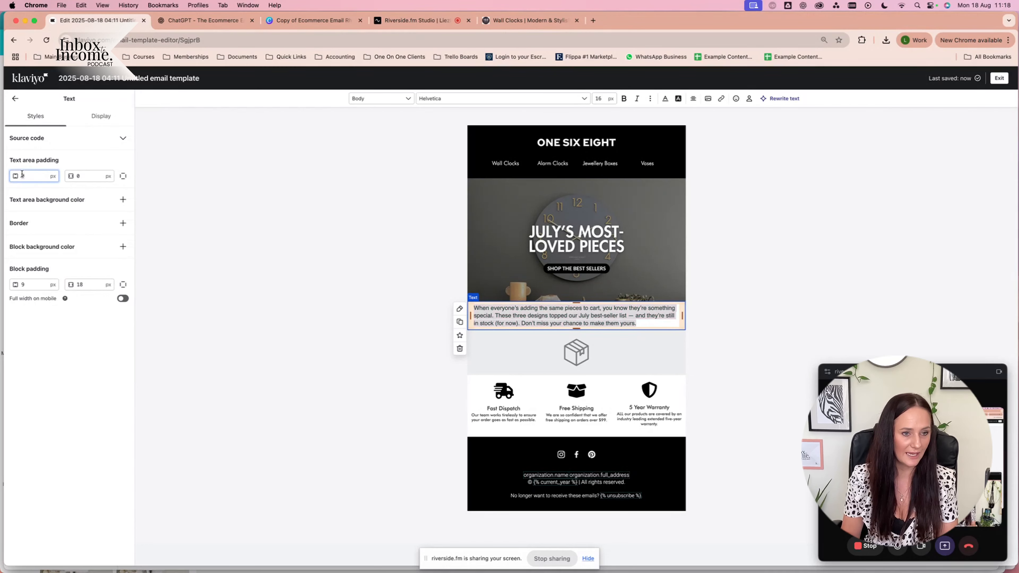
pyautogui.write('30')
pyautogui.click(512, 359)
# - Begin a greeting with "Hi" before the first word of the intro paragraph
pyautogui.click(510, 319)
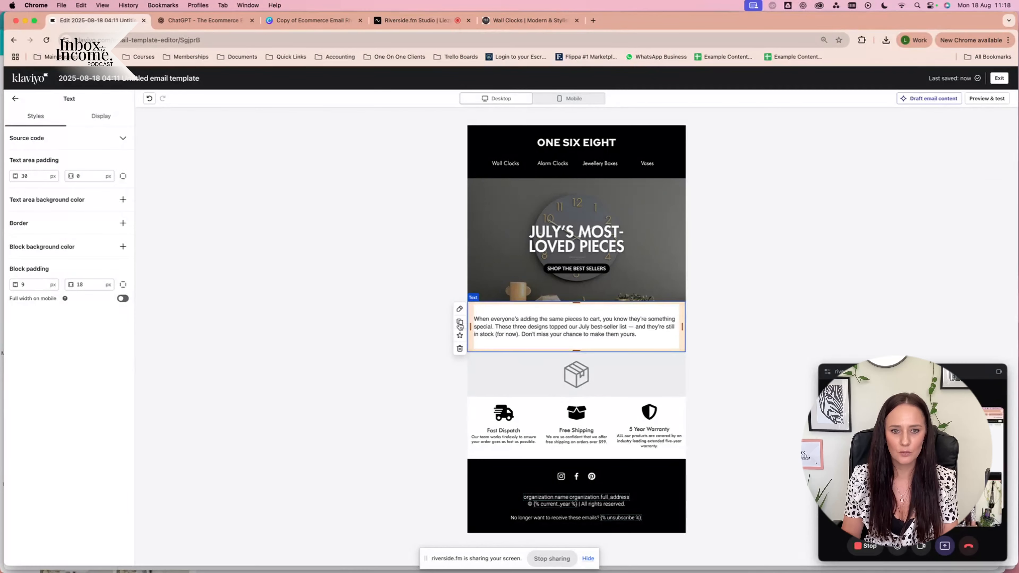
pyautogui.click(493, 317)
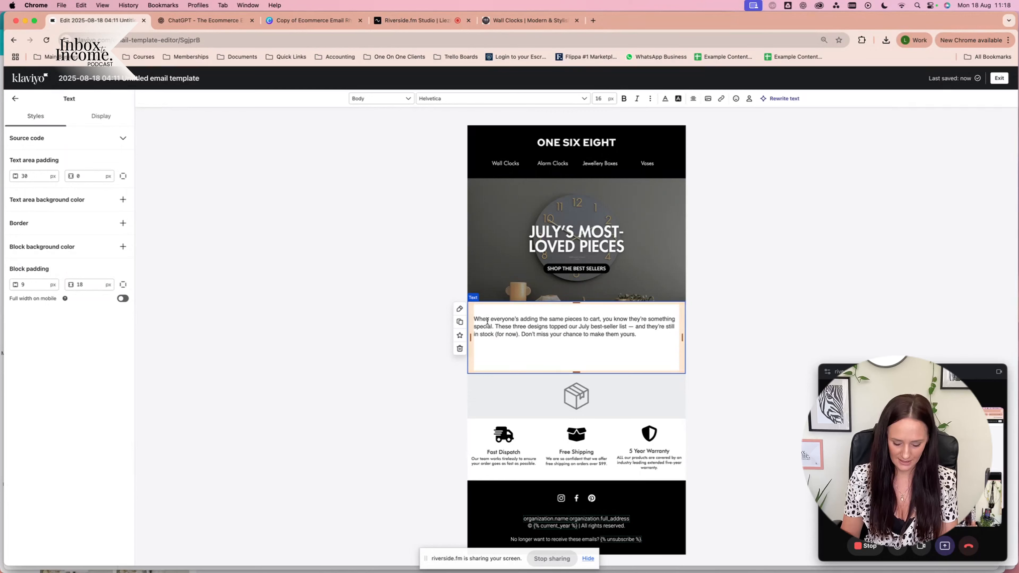
pyautogui.write('Hi')
pyautogui.press('BackSpace')
pyautogui.press('BackSpace')
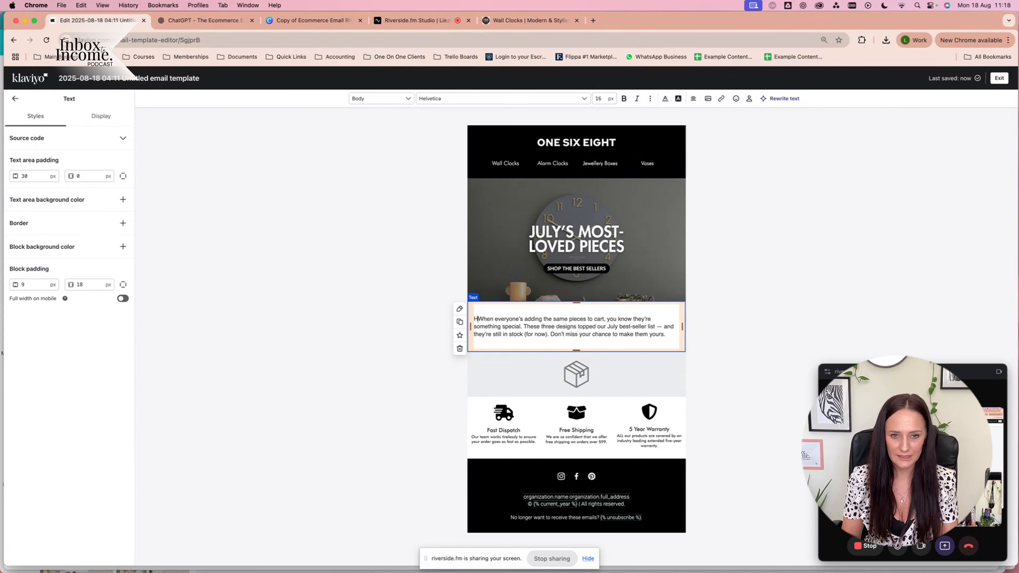
pyautogui.write('i')
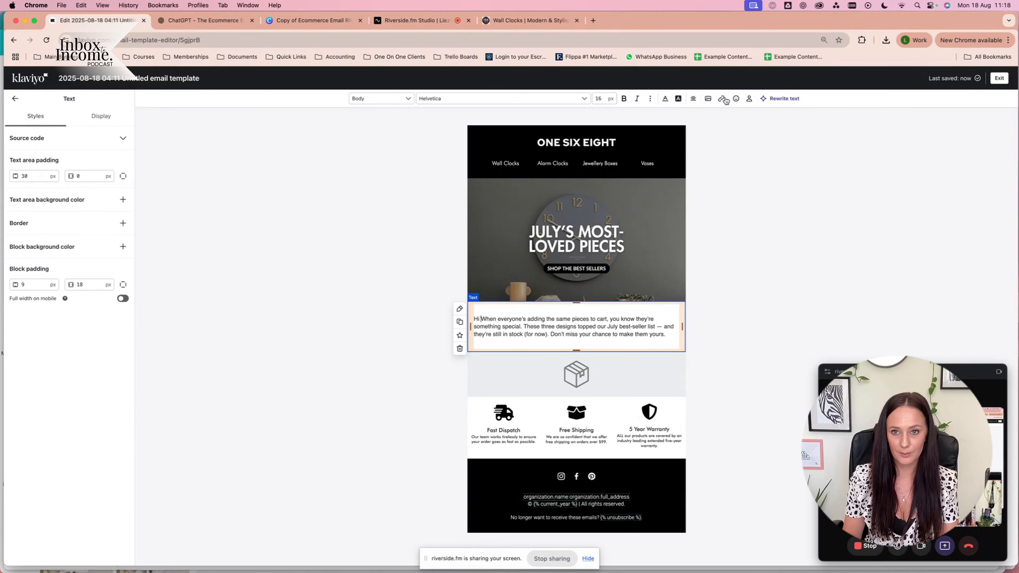
# - Insert the First name property with default text "friend" and initial-capital formatting after "Hi", add a comma, and separate the greeting from the paragraph
pyautogui.click(749, 98)
pyautogui.click(682, 166)
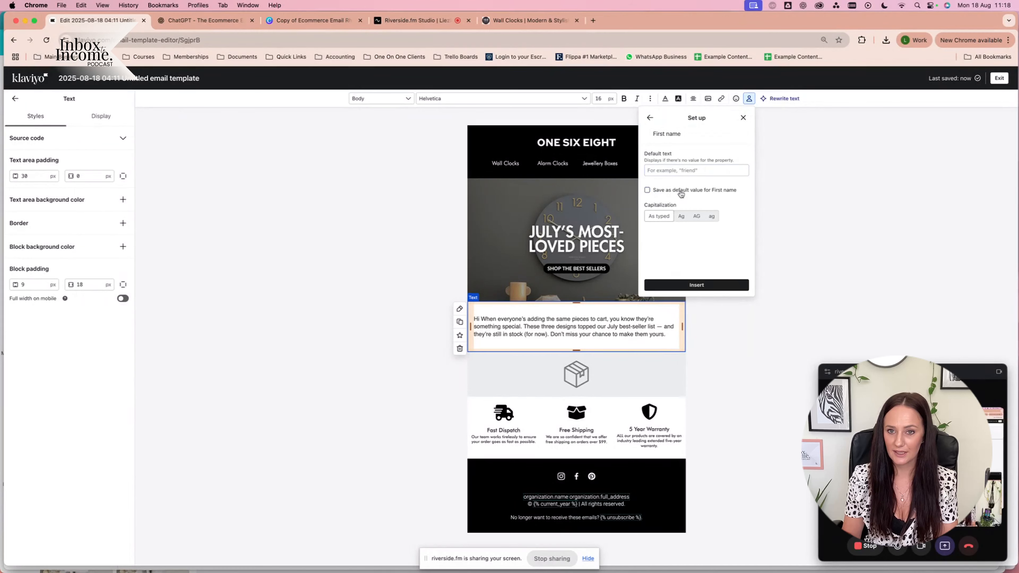
pyautogui.click(683, 217)
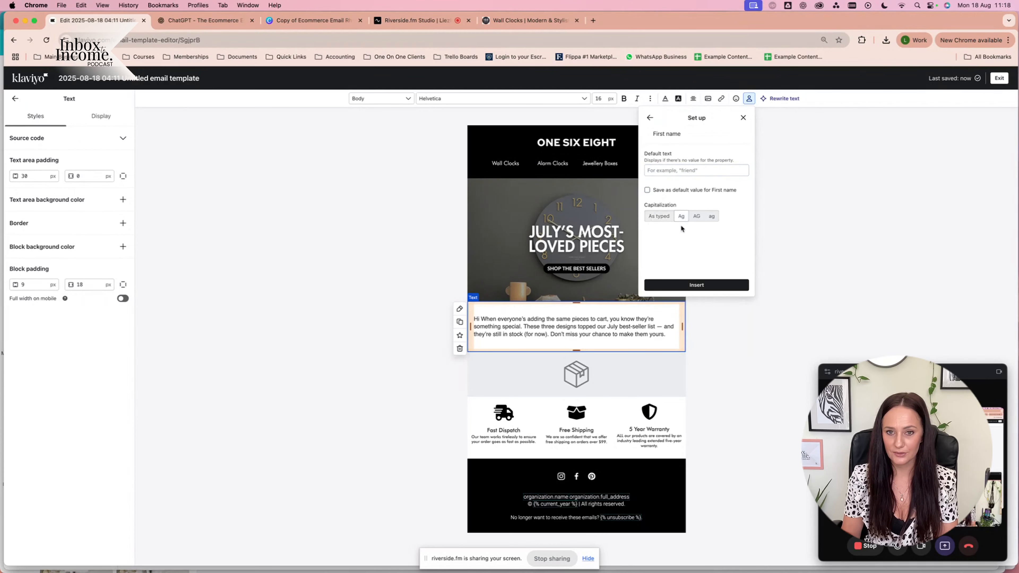
pyautogui.click(662, 171)
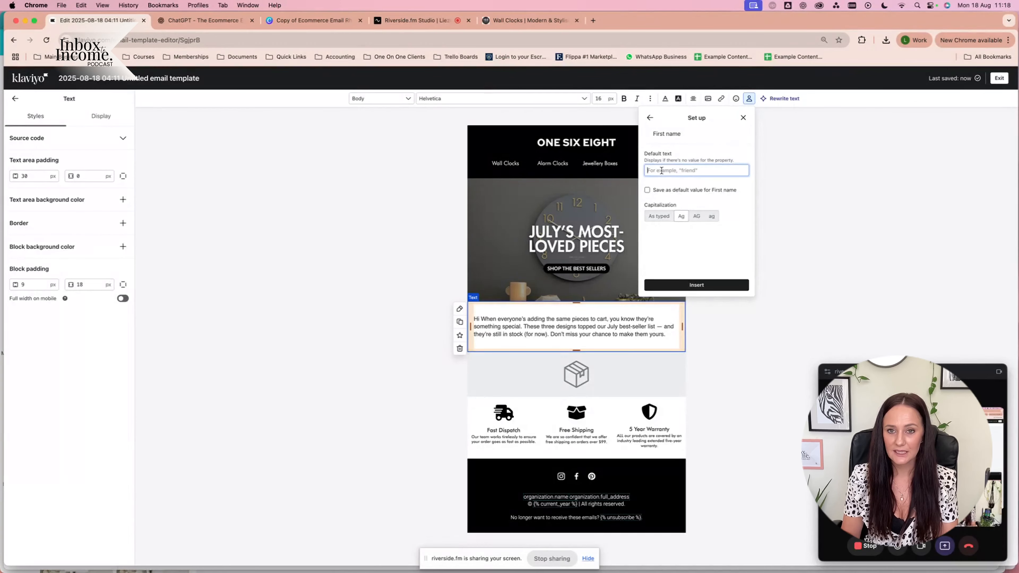
pyautogui.write('friend')
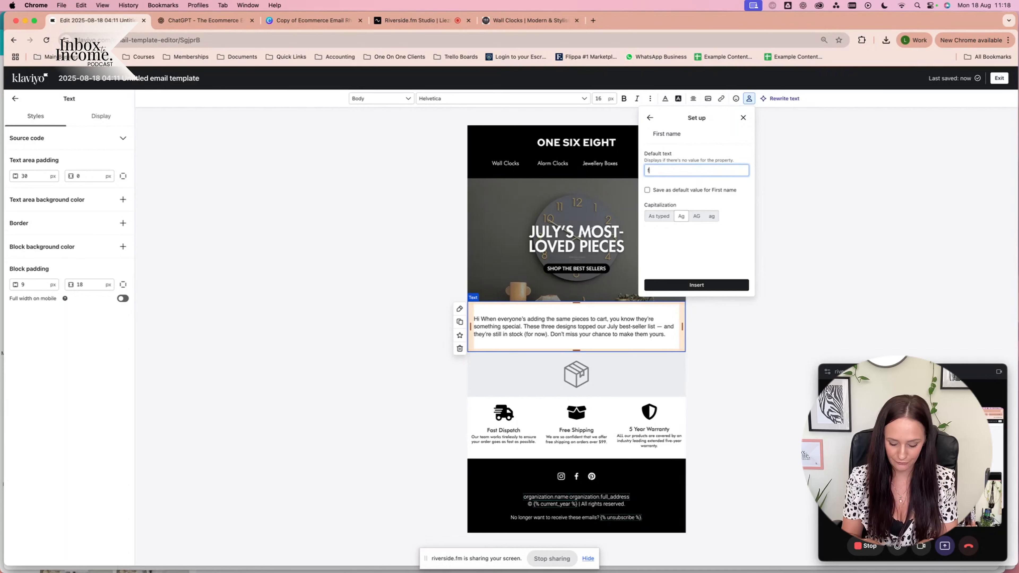
pyautogui.click(696, 285)
pyautogui.write(',')
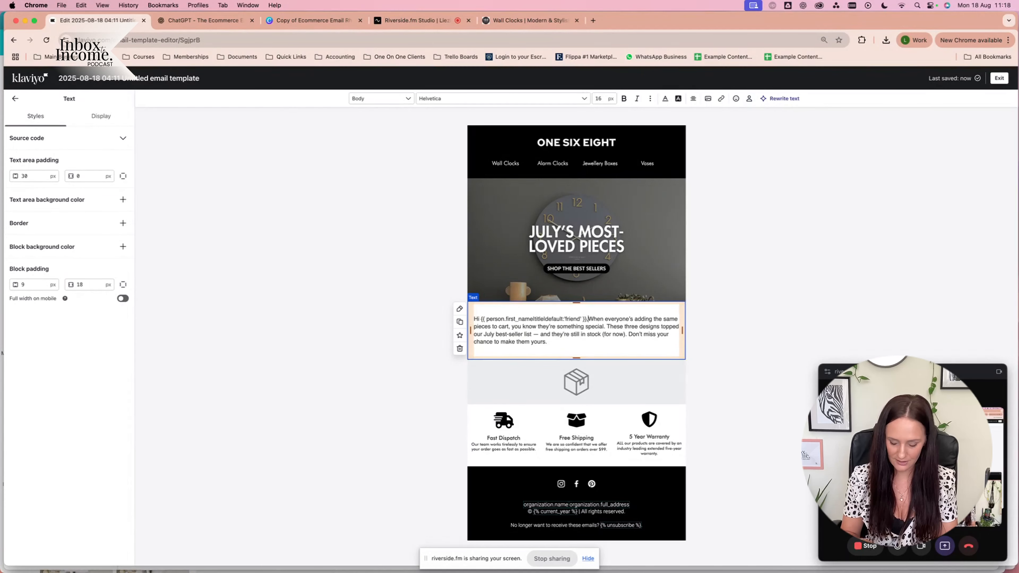
pyautogui.press('Return')
pyautogui.press('Return')
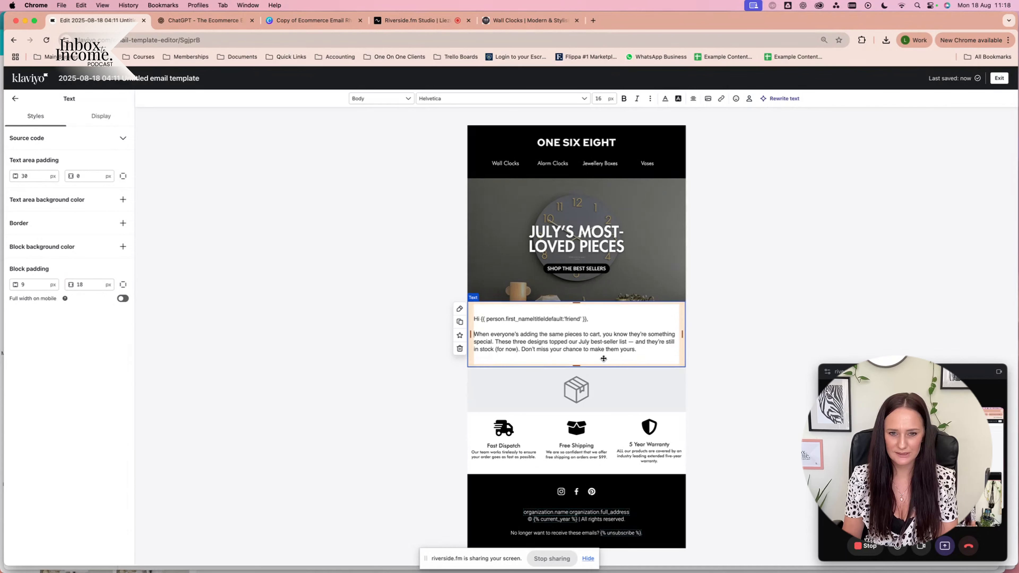
pyautogui.click(725, 422)
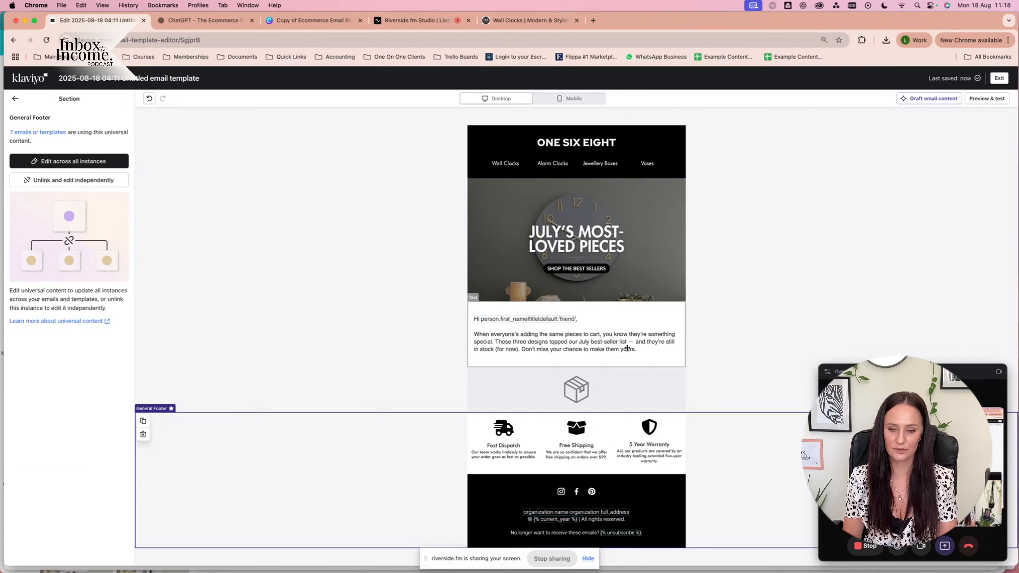
# - Make the phrase "July best-seller list" bold in the intro paragraph
pyautogui.click(589, 333)
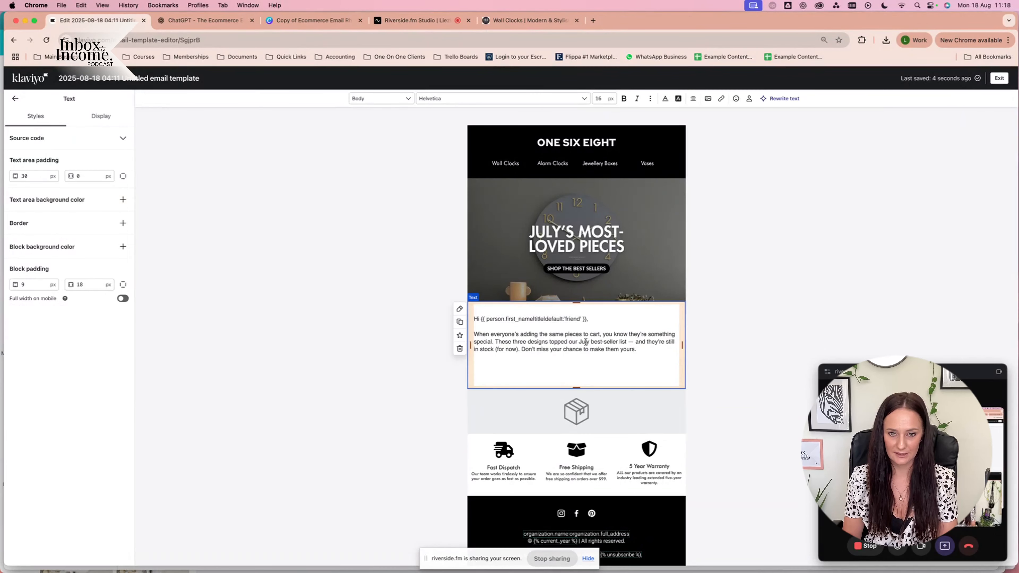
pyautogui.moveTo(579, 343); pyautogui.dragTo(628, 341)
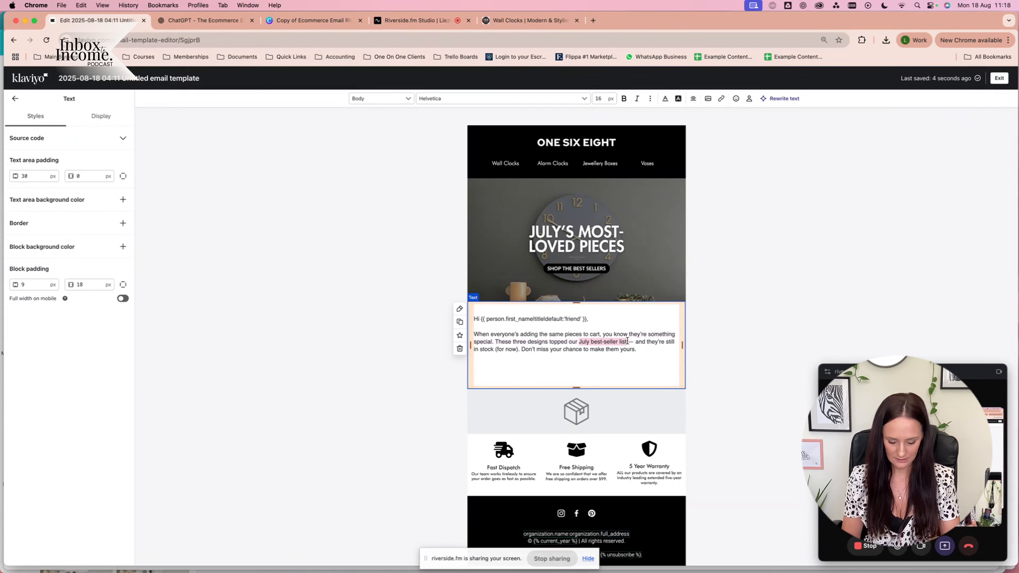
pyautogui.press('super+b')
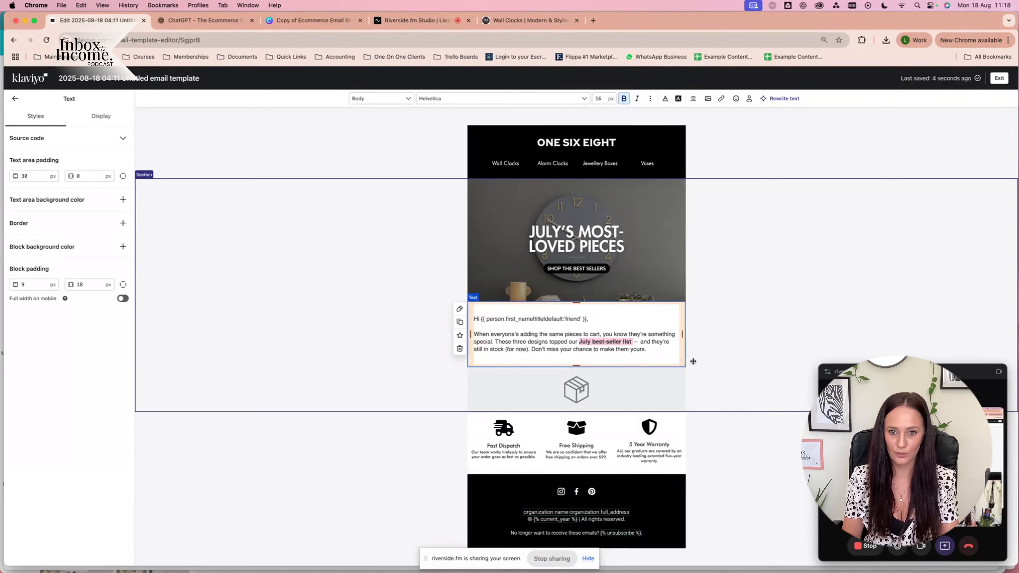
pyautogui.click(710, 387)
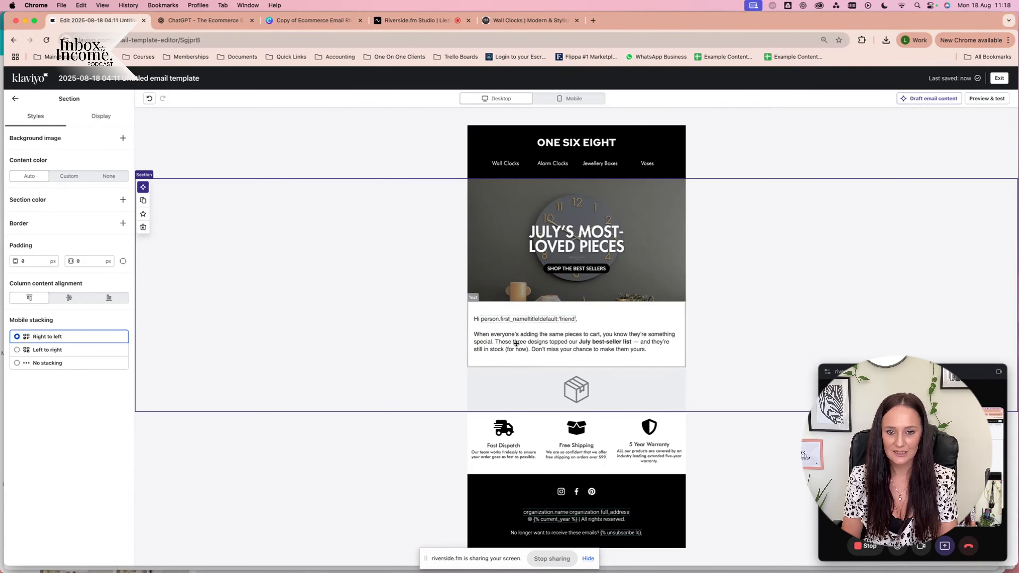
# - Italicize "(for now)" in the intro paragraph
pyautogui.click(504, 350)
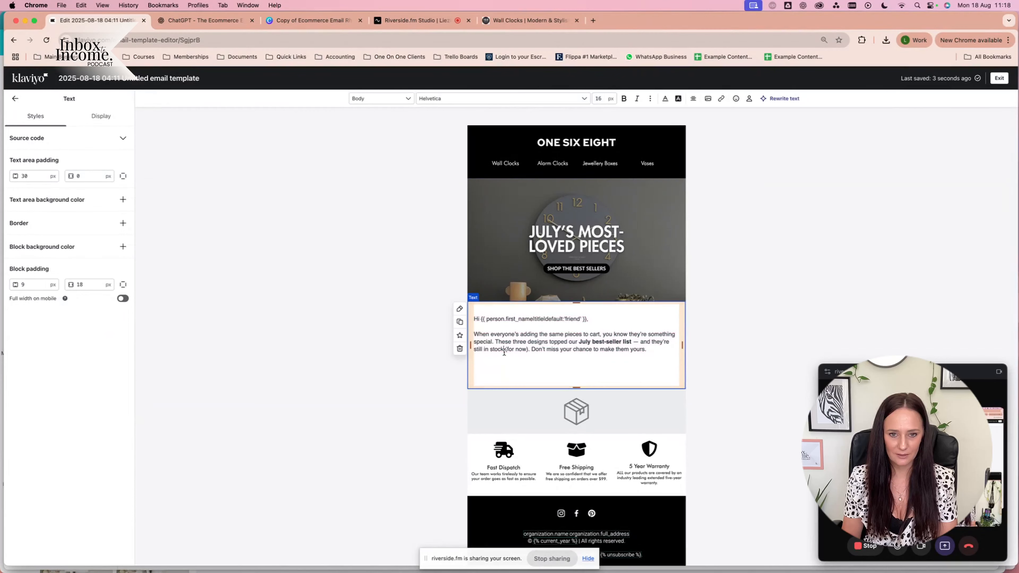
pyautogui.moveTo(505, 349); pyautogui.dragTo(527, 348)
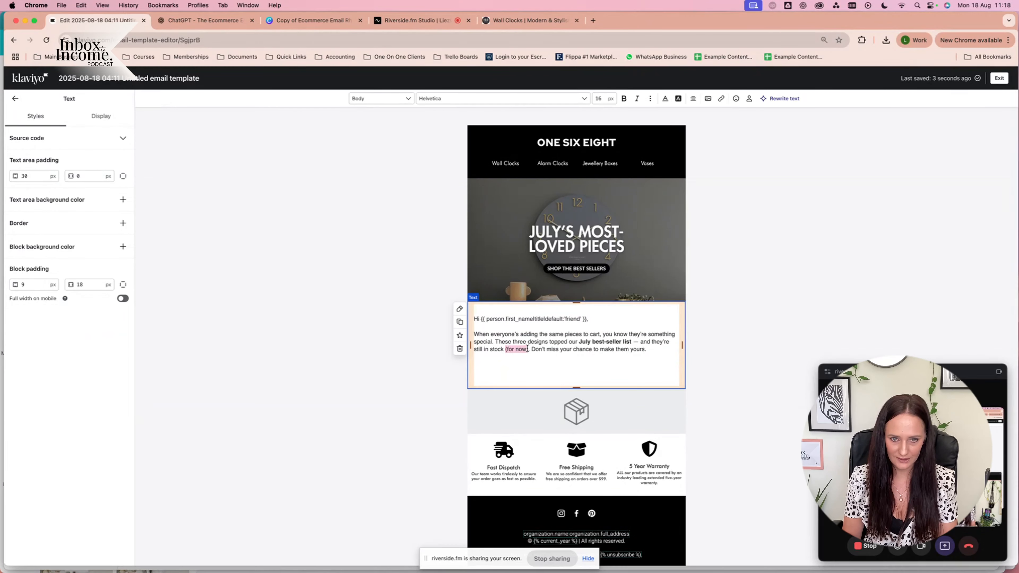
pyautogui.press('super+i')
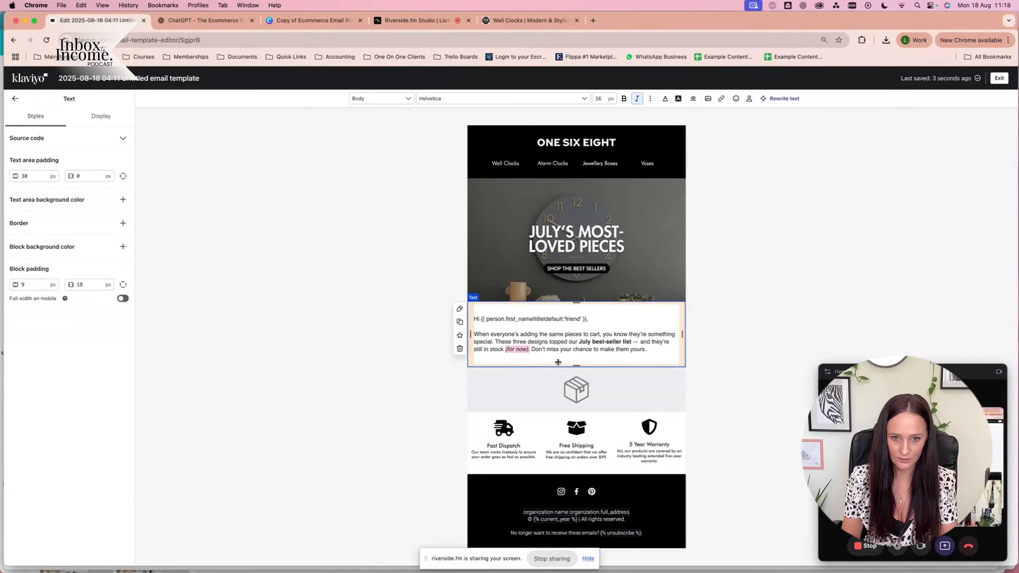
pyautogui.click(715, 372)
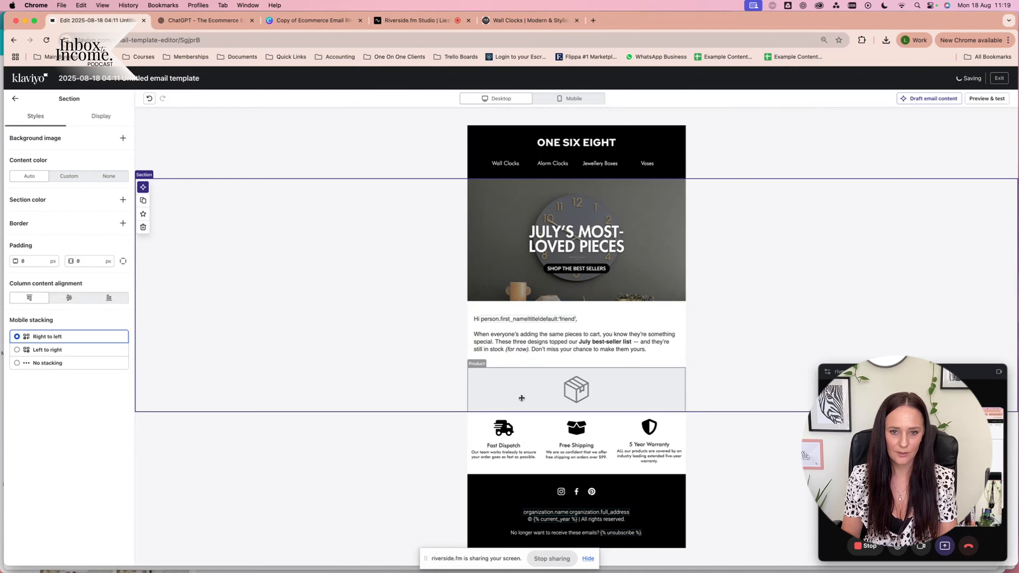
pyautogui.click(568, 399)
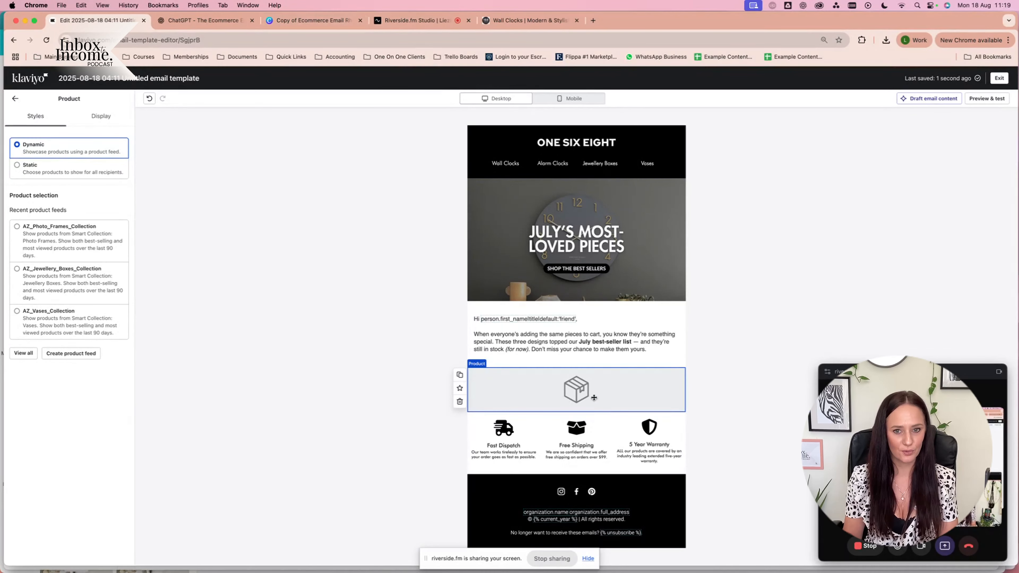
pyautogui.click(339, 208)
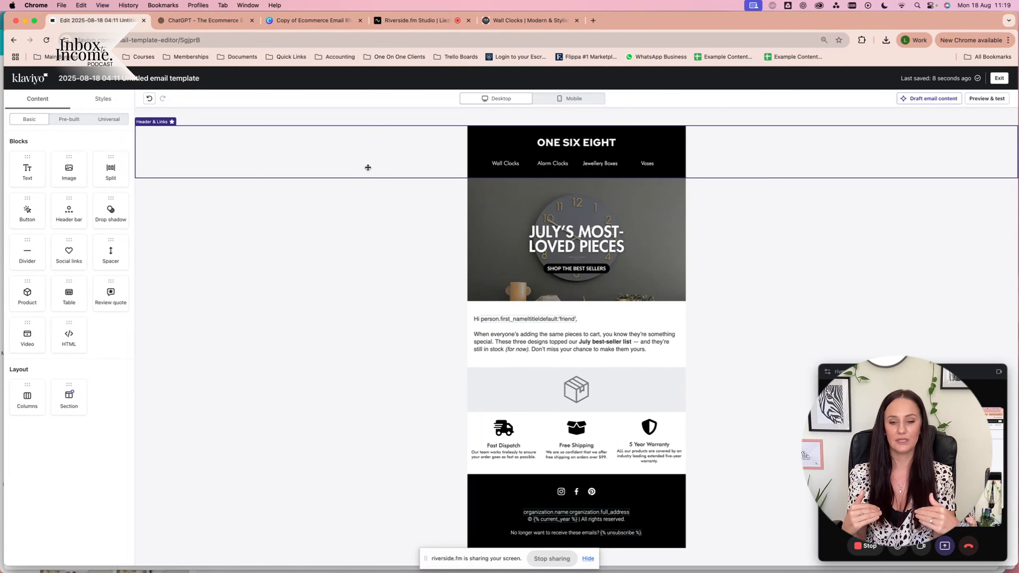
pyautogui.click(586, 386)
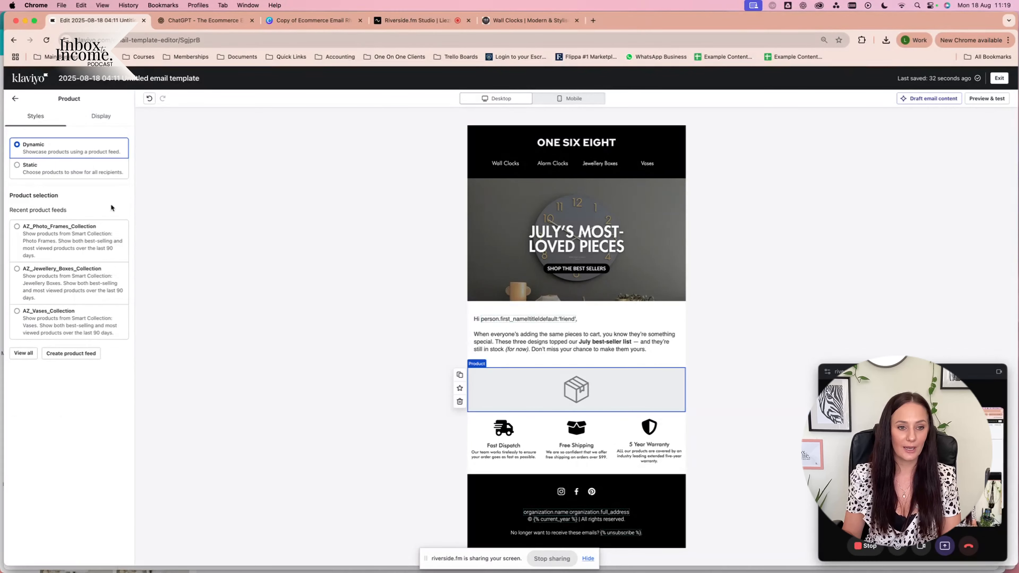
# - Add a two-column layout with equal widths below the intro text and move the product block into its left column
pyautogui.click(14, 99)
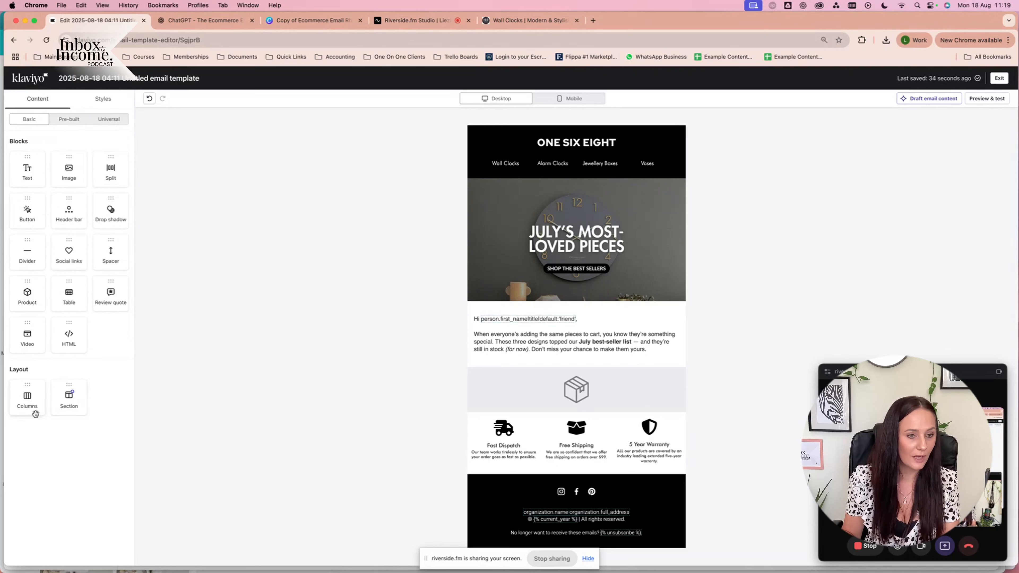
pyautogui.moveTo(28, 397); pyautogui.dragTo(578, 343)
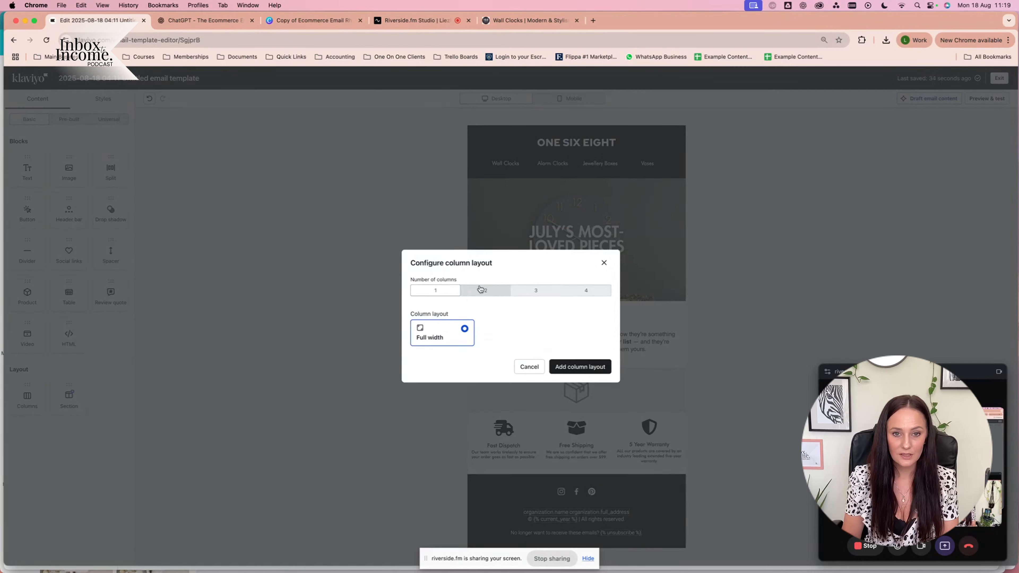
pyautogui.click(481, 289)
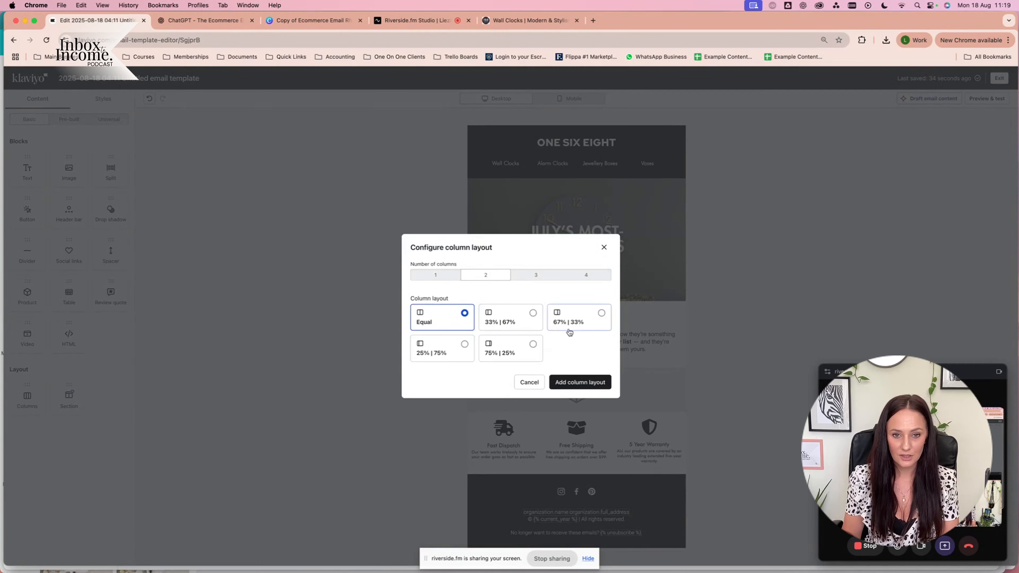
pyautogui.click(594, 382)
pyautogui.moveTo(612, 391); pyautogui.dragTo(519, 428)
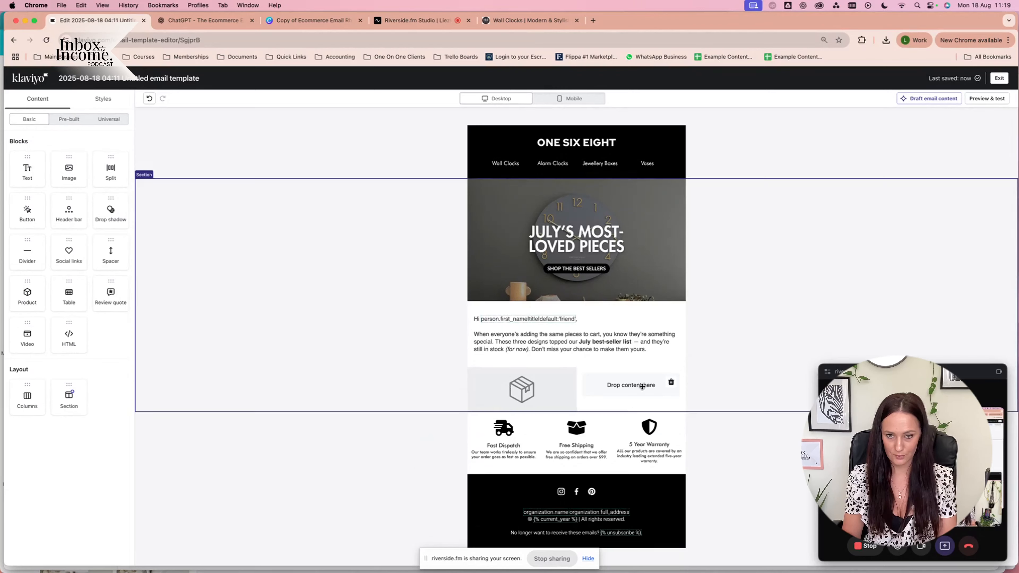
# - Add a text block to the right column beside the product block, with a button block beneath it
pyautogui.moveTo(28, 168); pyautogui.dragTo(662, 393)
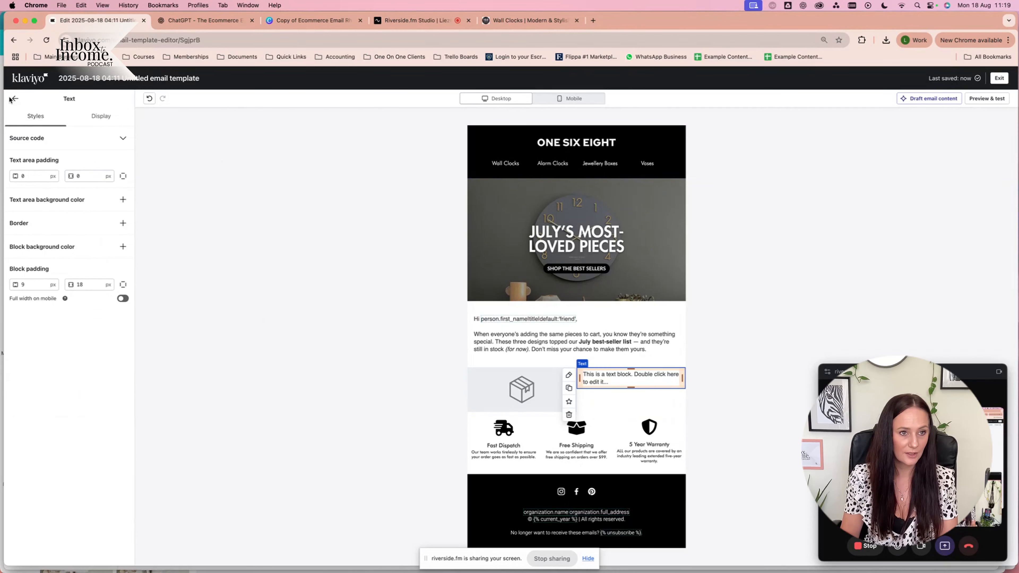
pyautogui.moveTo(28, 211); pyautogui.dragTo(631, 402)
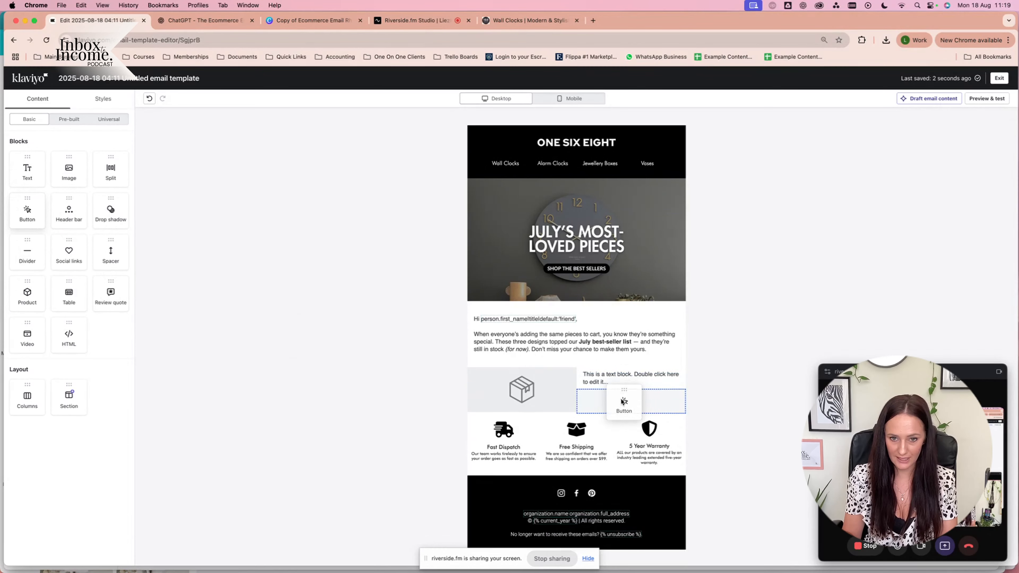
# - Make the product block static and add the KATELYN Charcoal Grey 60cm Metal Wall Clock from the catalog
pyautogui.click(521, 384)
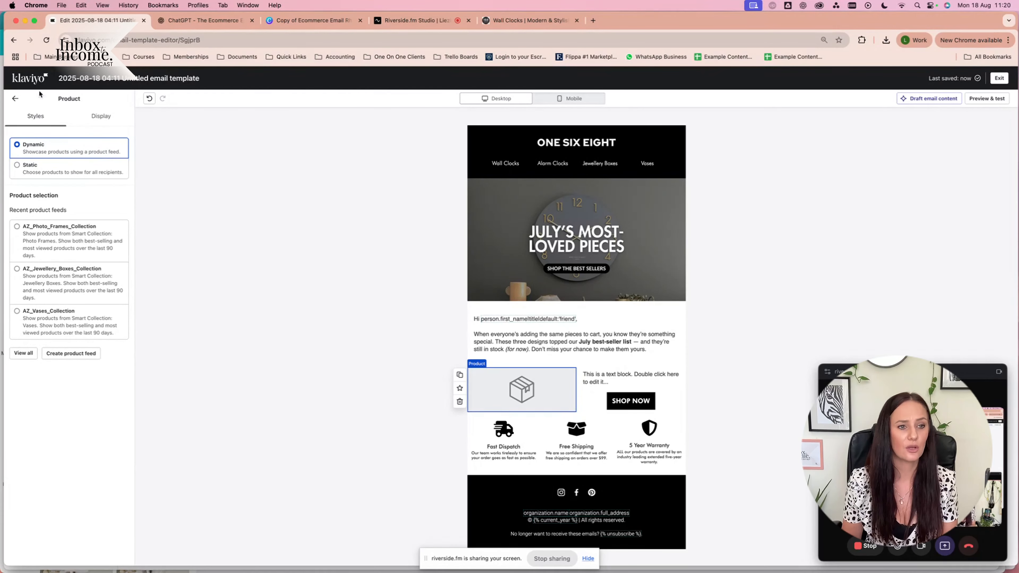
pyautogui.click(39, 171)
pyautogui.click(81, 196)
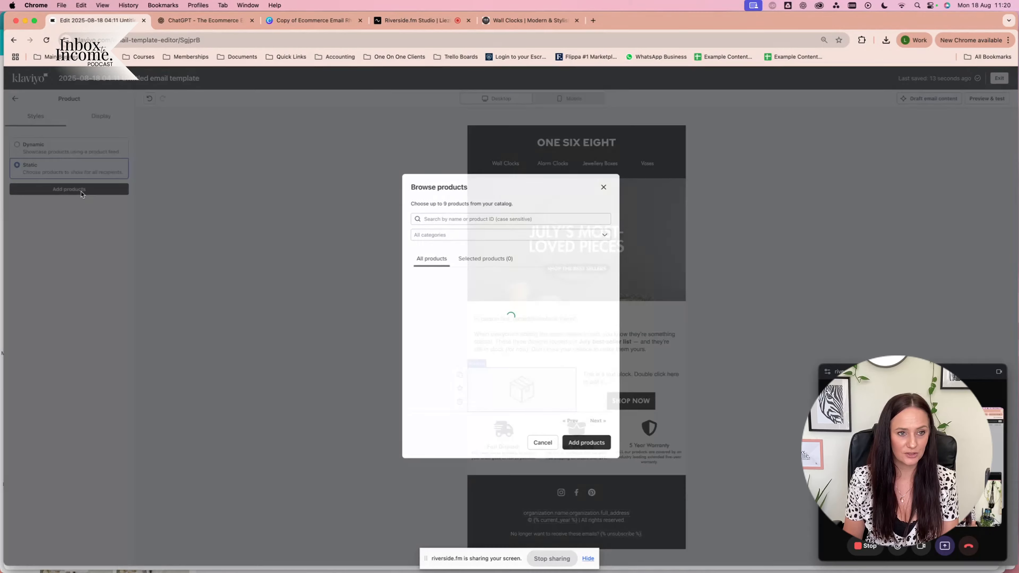
pyautogui.click(456, 217)
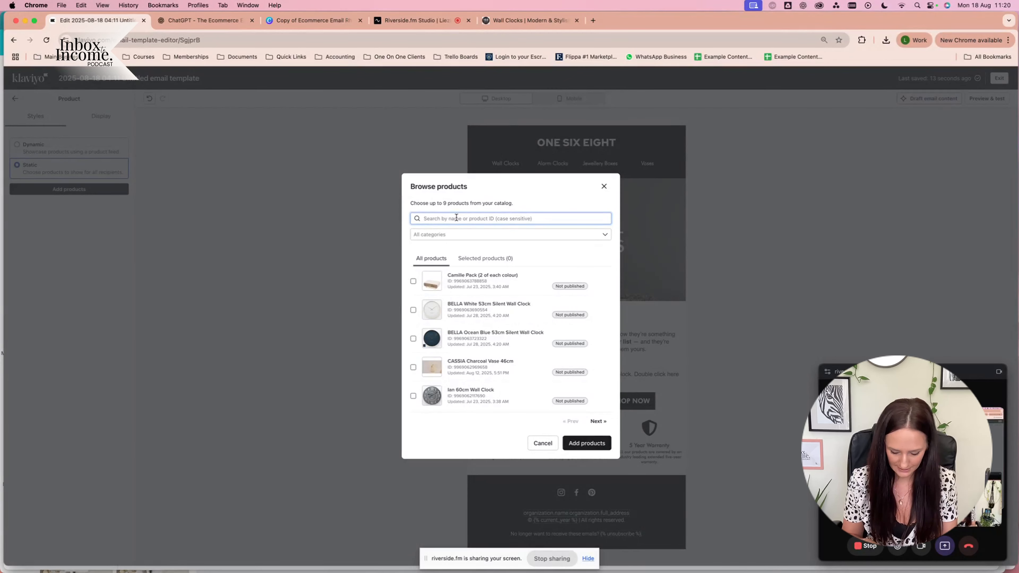
pyautogui.write('katelyn')
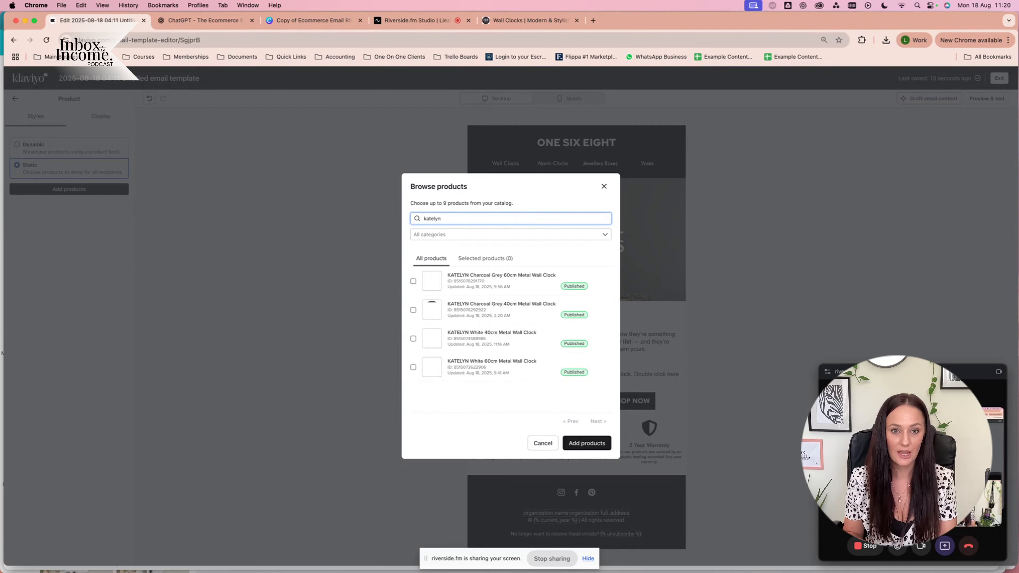
pyautogui.click(413, 281)
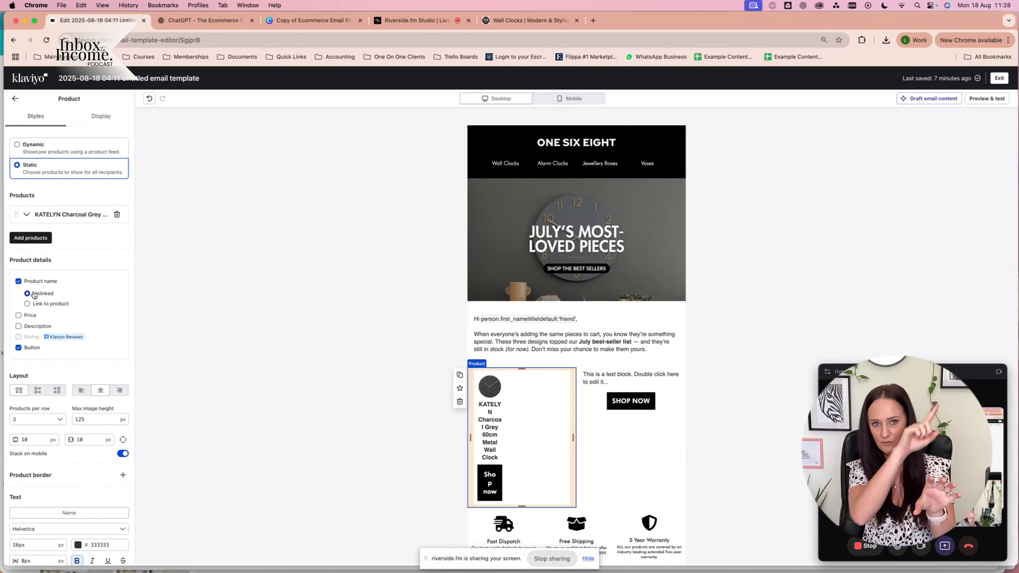
# - Hide the product block's name and button, and lay it out with 1 product per row and a maximum image height of 300 px
pyautogui.click(18, 281)
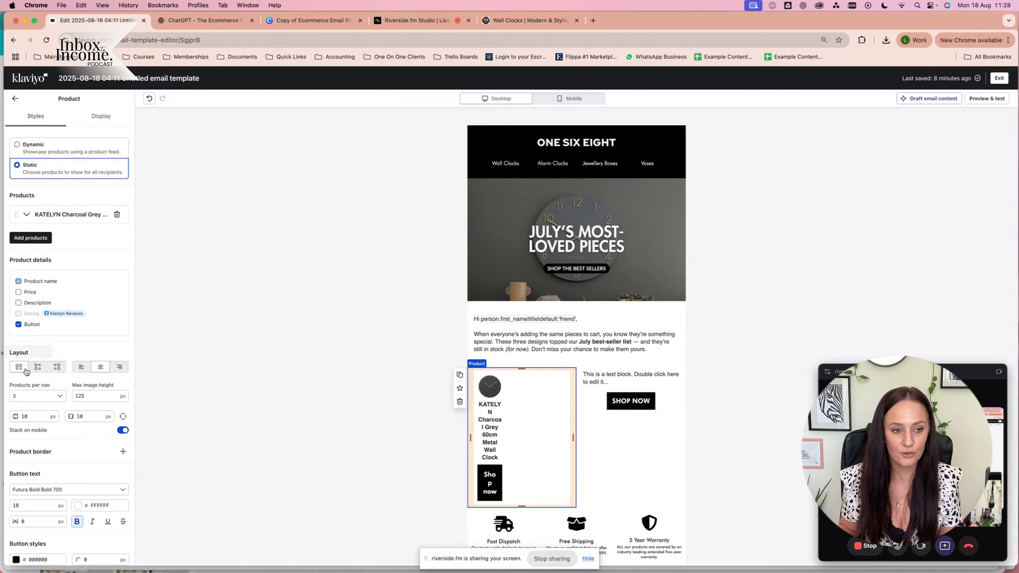
pyautogui.click(18, 324)
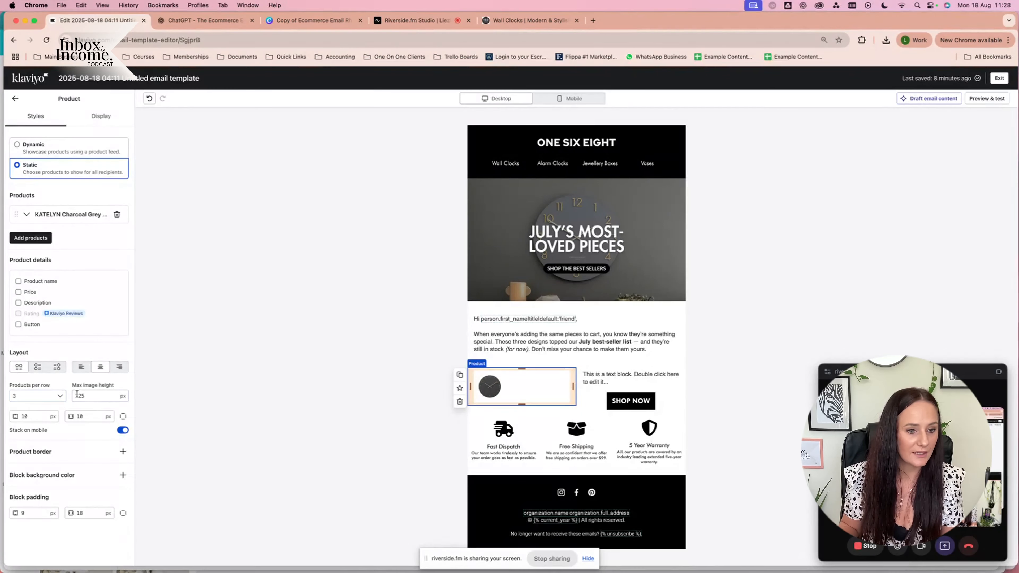
pyautogui.click(43, 397)
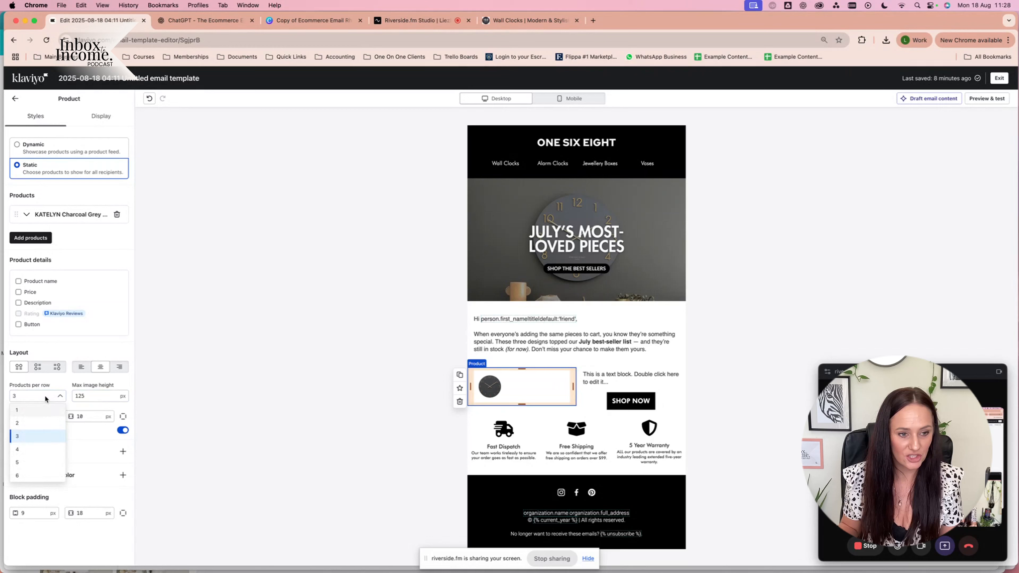
pyautogui.click(24, 409)
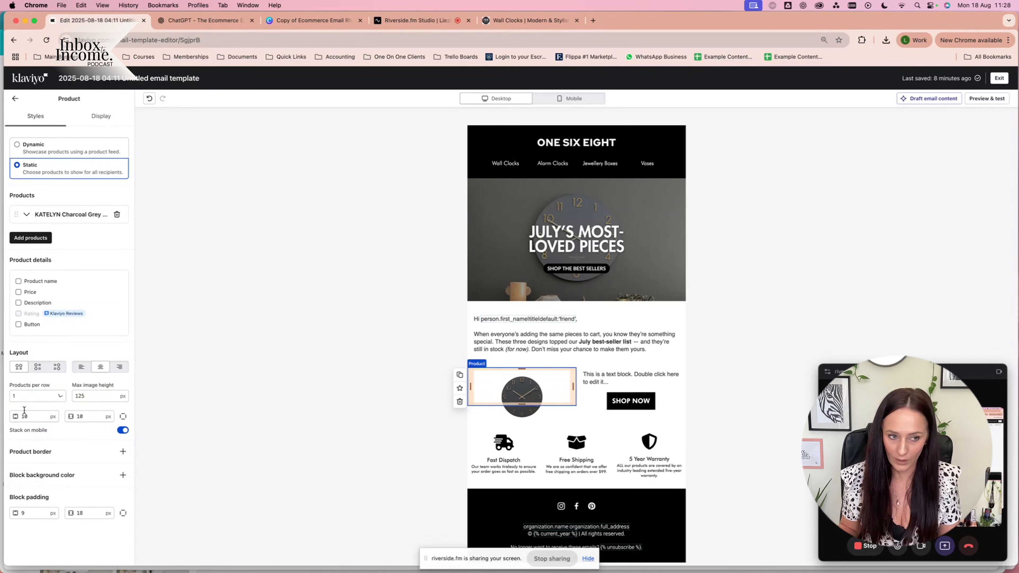
pyautogui.doubleClick(88, 396)
pyautogui.write('300')
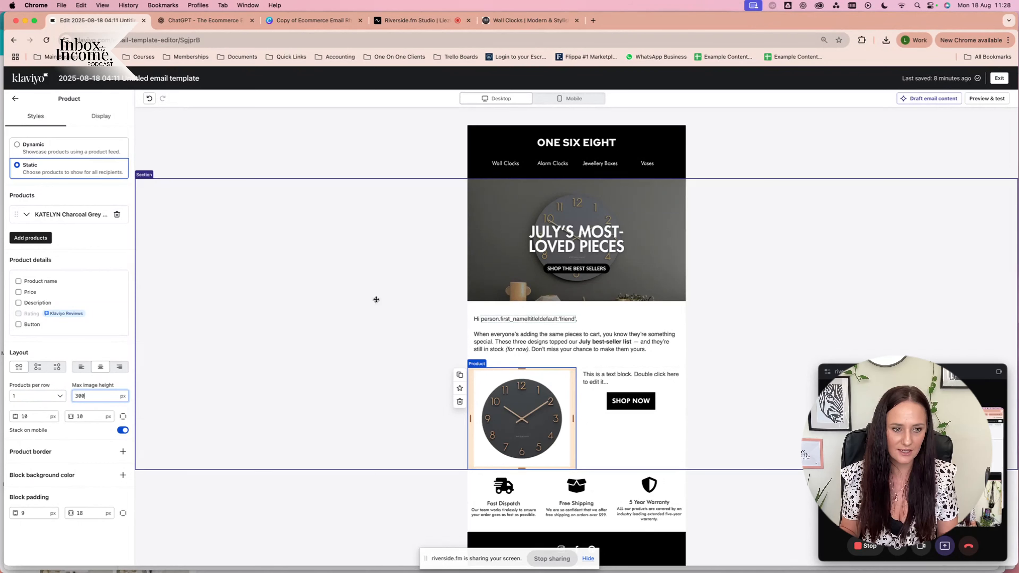
pyautogui.click(368, 458)
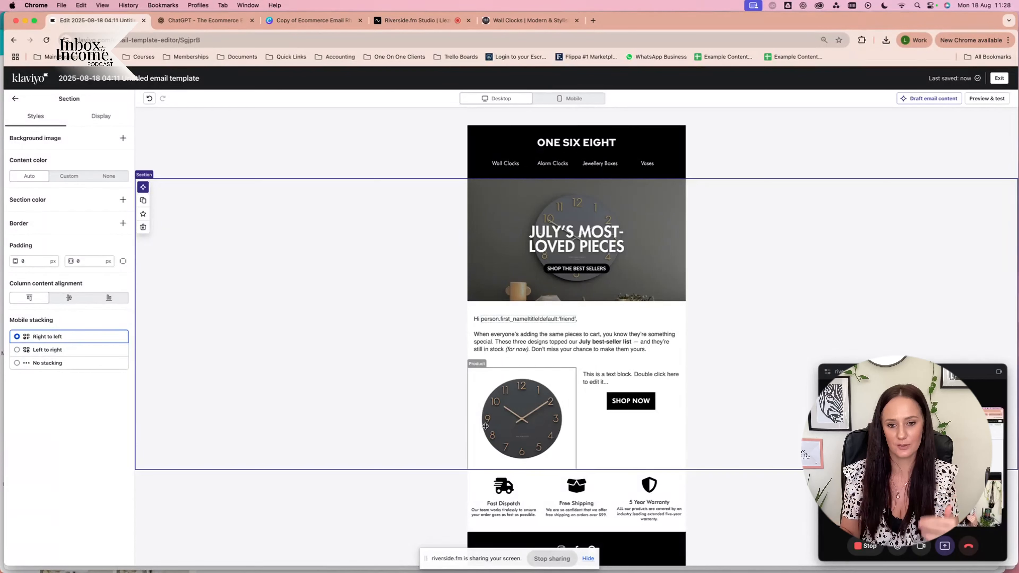
pyautogui.click(513, 388)
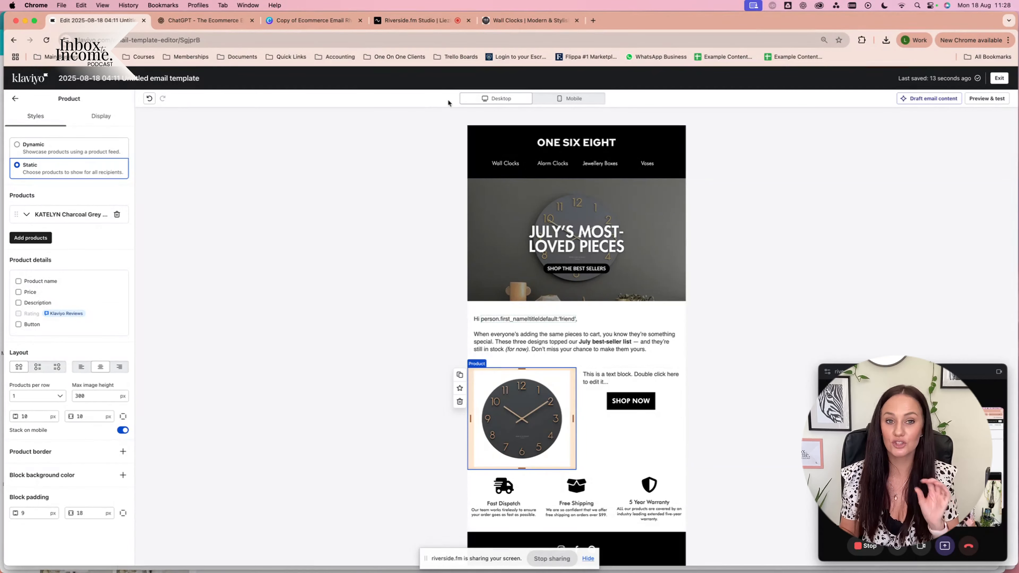
pyautogui.click(519, 22)
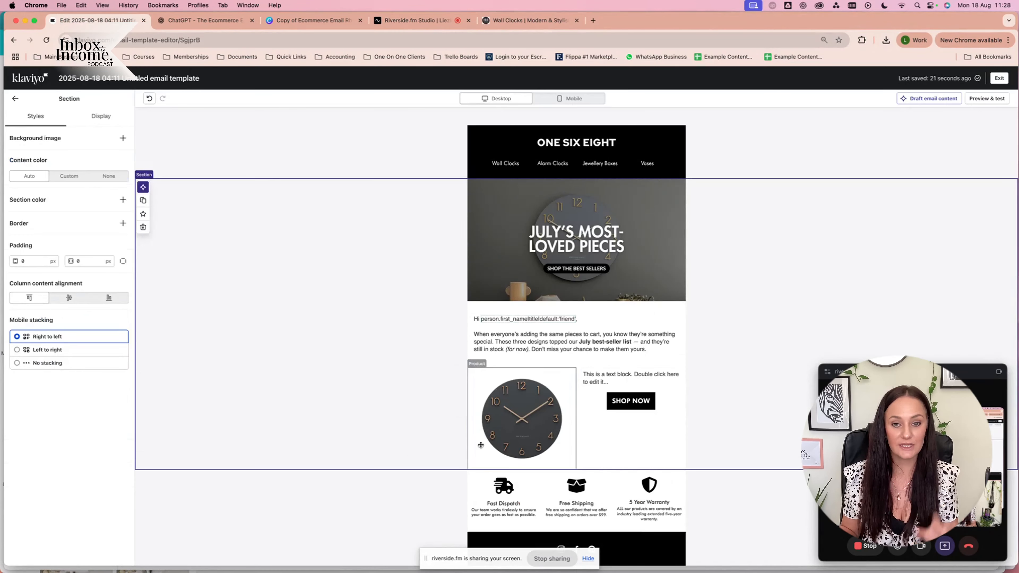
# - Delete the product block from the two-column layout and put an image block in its place
pyautogui.click(541, 411)
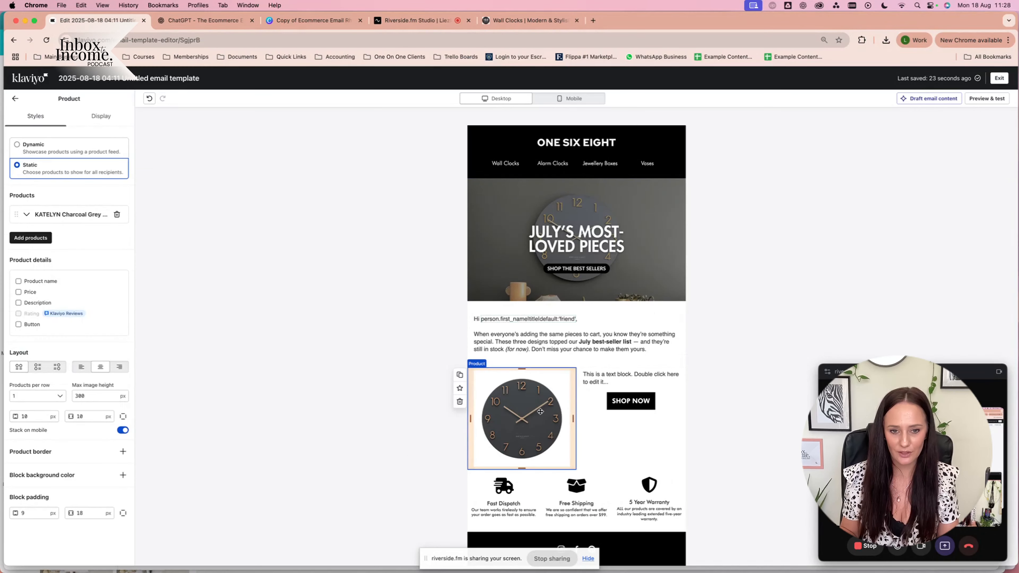
pyautogui.click(460, 402)
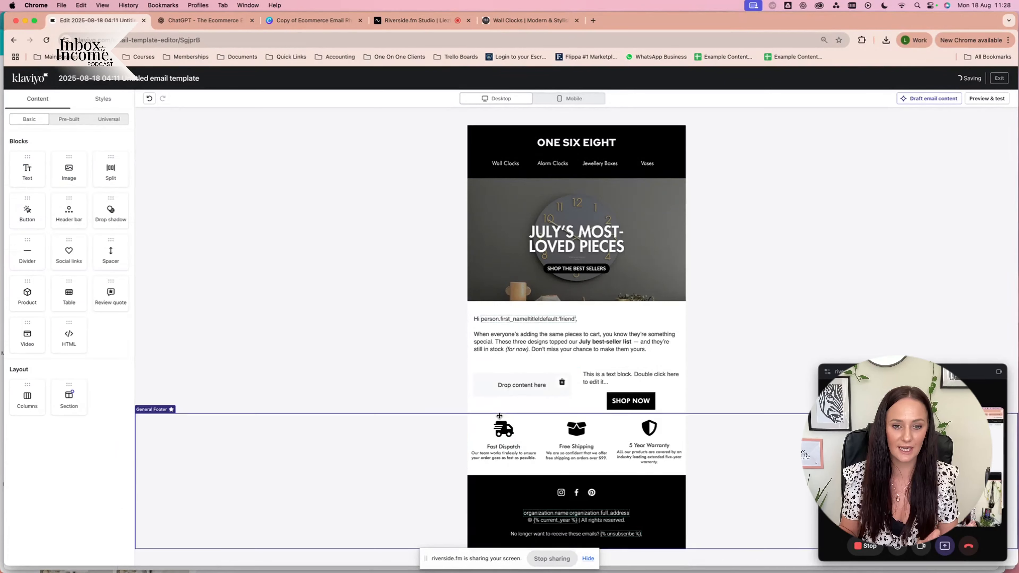
pyautogui.moveTo(69, 169); pyautogui.dragTo(560, 376)
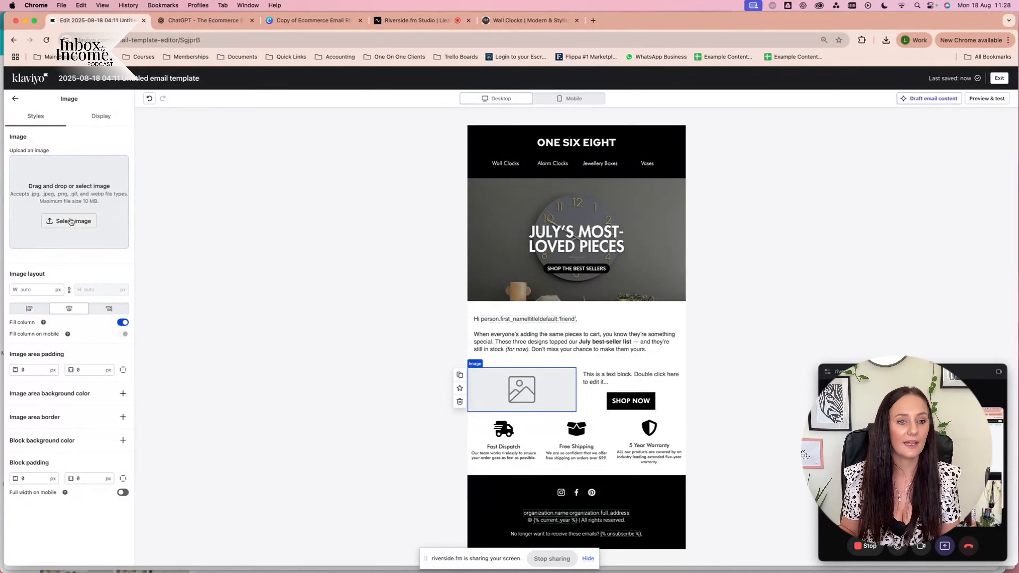
# - Fill the new image block with the wall clock lifestyle picture "1 (compressed)" from the image library
pyautogui.click(70, 220)
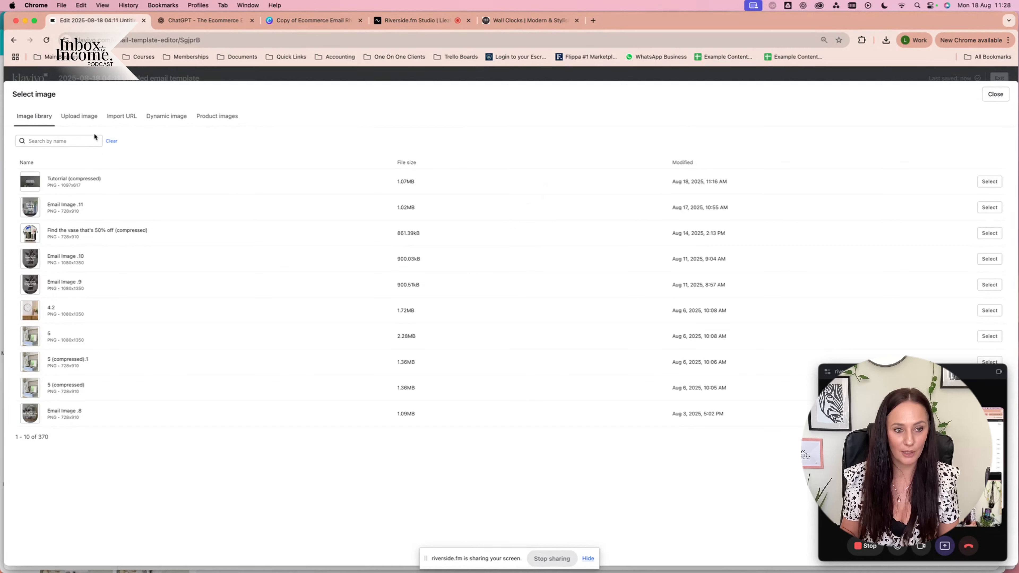
pyautogui.click(991, 437)
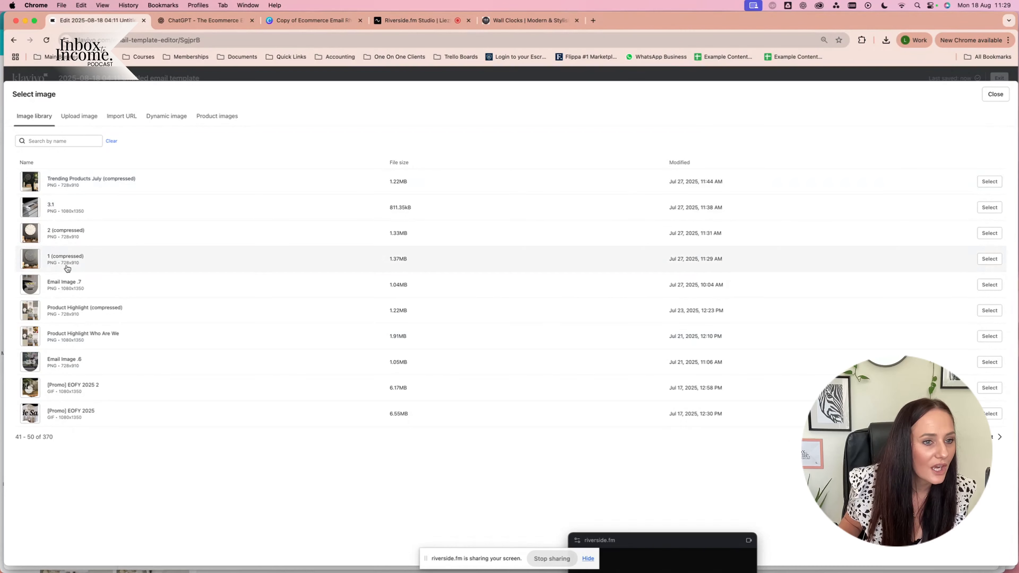
pyautogui.click(54, 262)
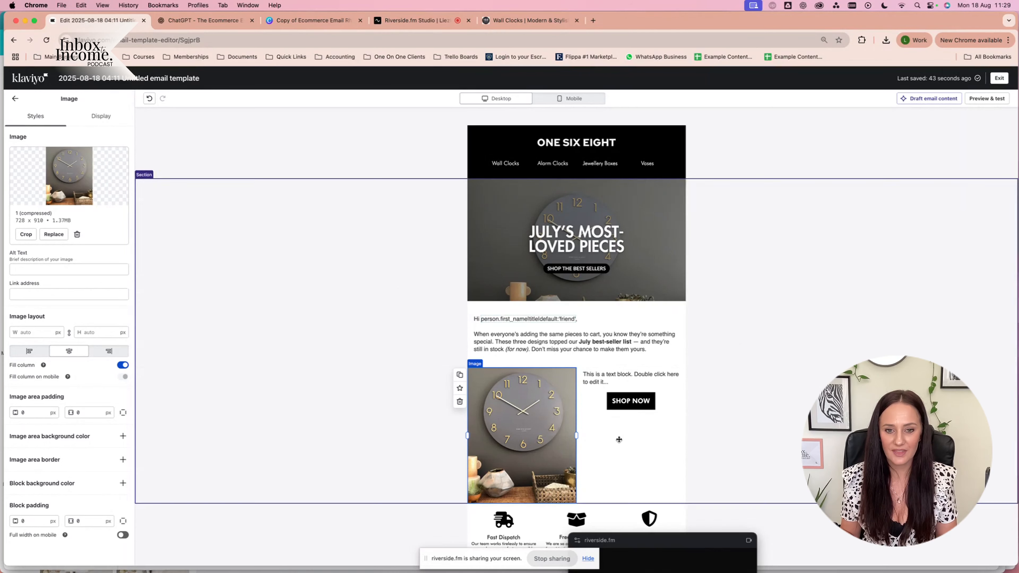
pyautogui.click(22, 295)
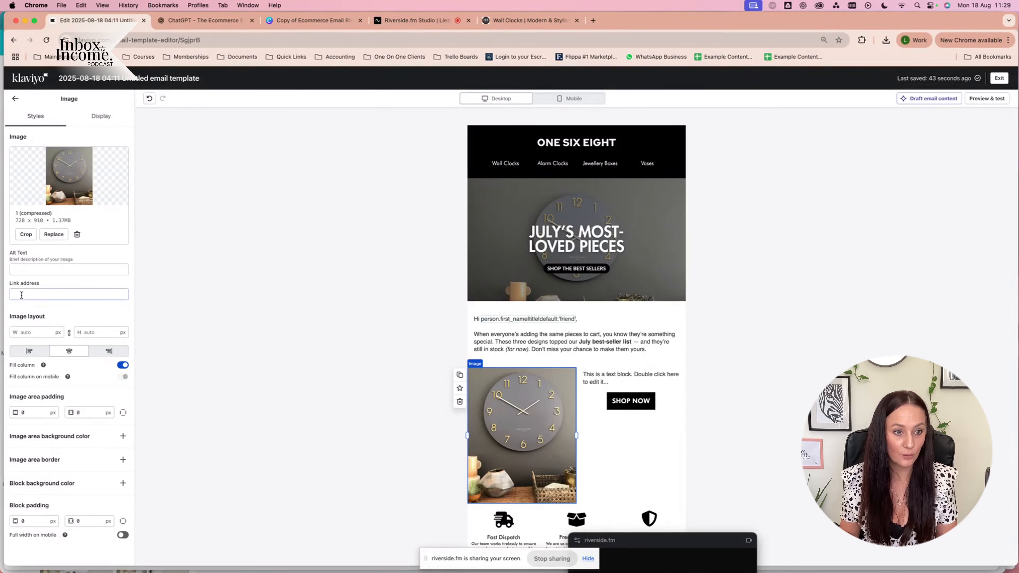
pyautogui.click(527, 21)
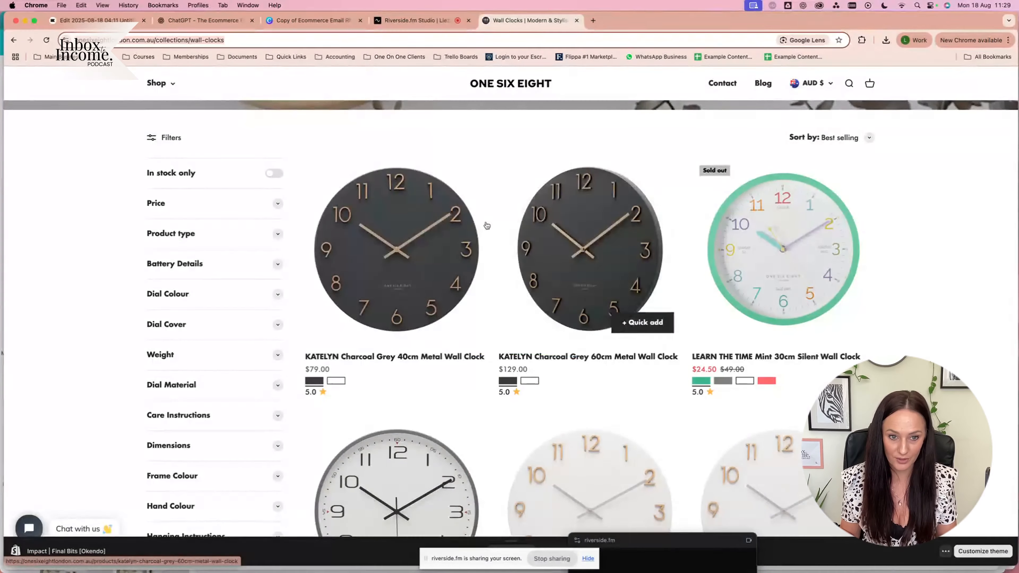
pyautogui.click(443, 356)
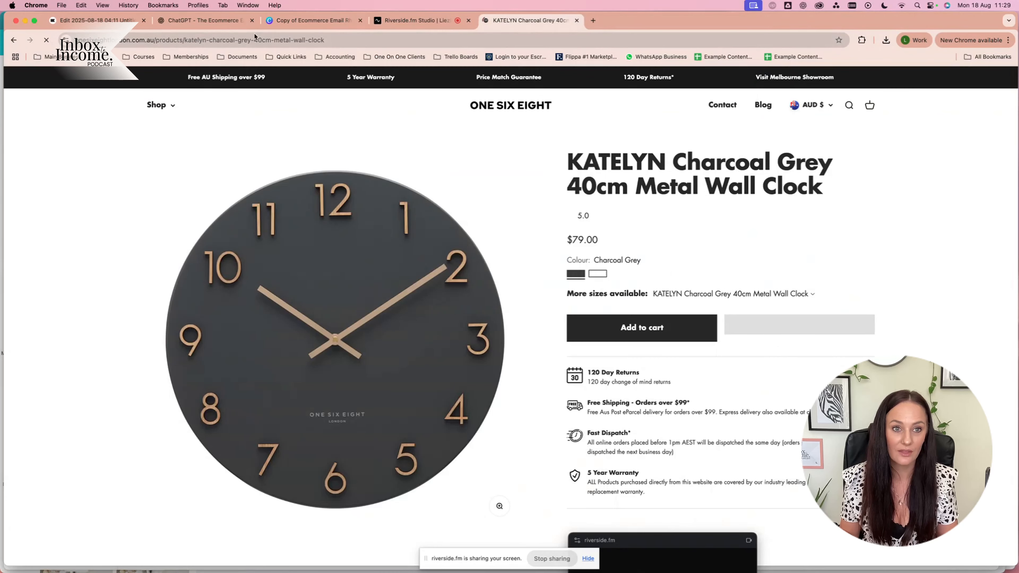
pyautogui.click(96, 20)
pyautogui.write('https://onesixeightlondon.com.au/products/katelyn-charcoal-grey-40cm-metal-wall-clock')
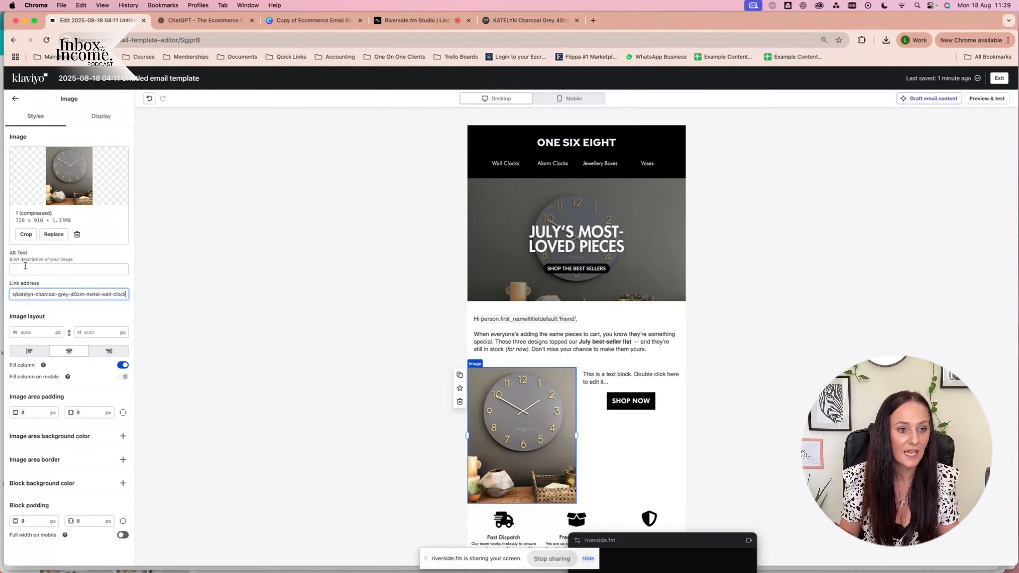
# - Set the clock image's alt text to the store page's product title, "KATELYN Charcoal Grey 40cm Metal Wall Clock"
pyautogui.click(31, 270)
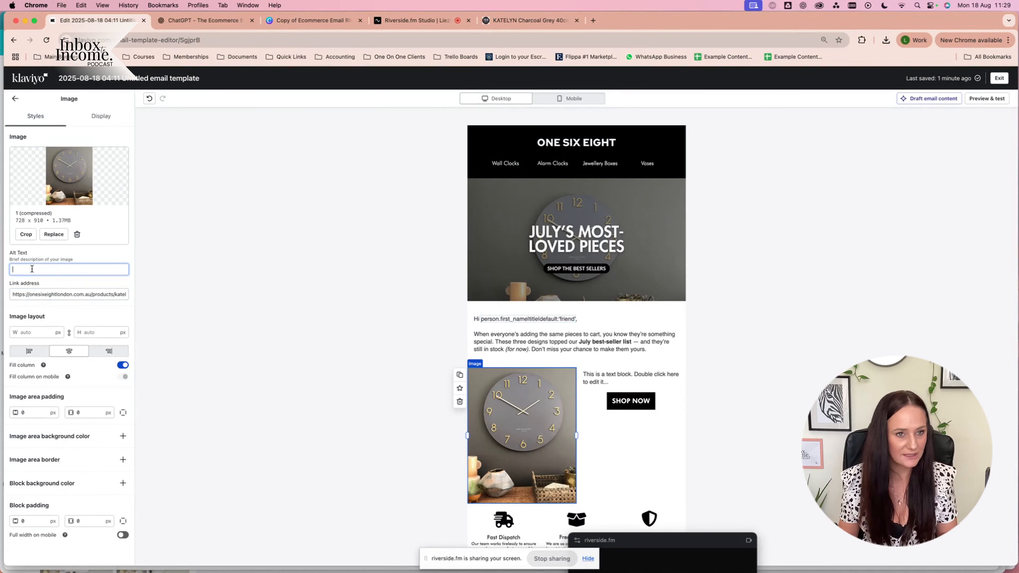
pyautogui.click(529, 20)
pyautogui.moveTo(568, 163); pyautogui.dragTo(840, 196)
pyautogui.press('super+c')
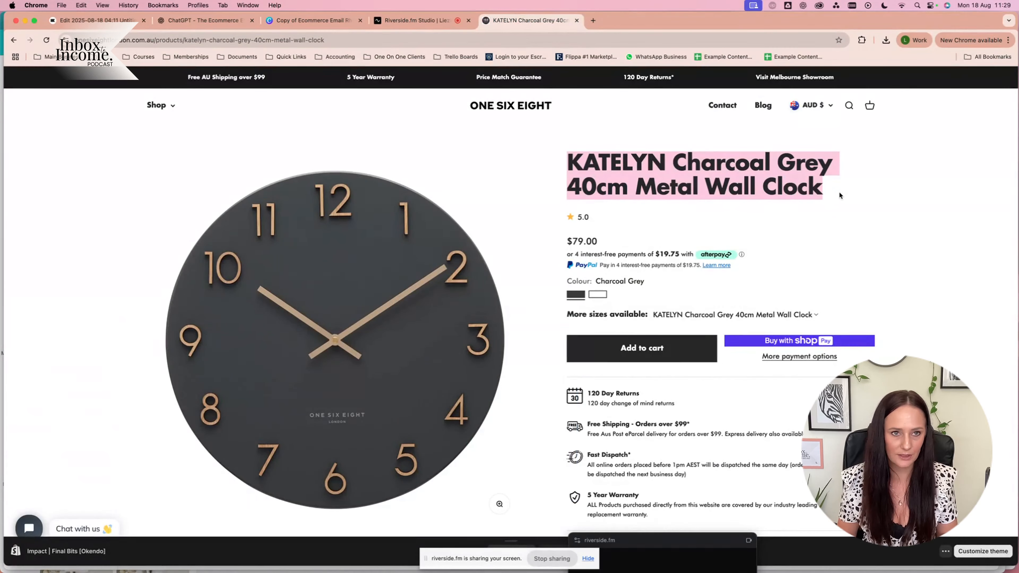
pyautogui.click(93, 20)
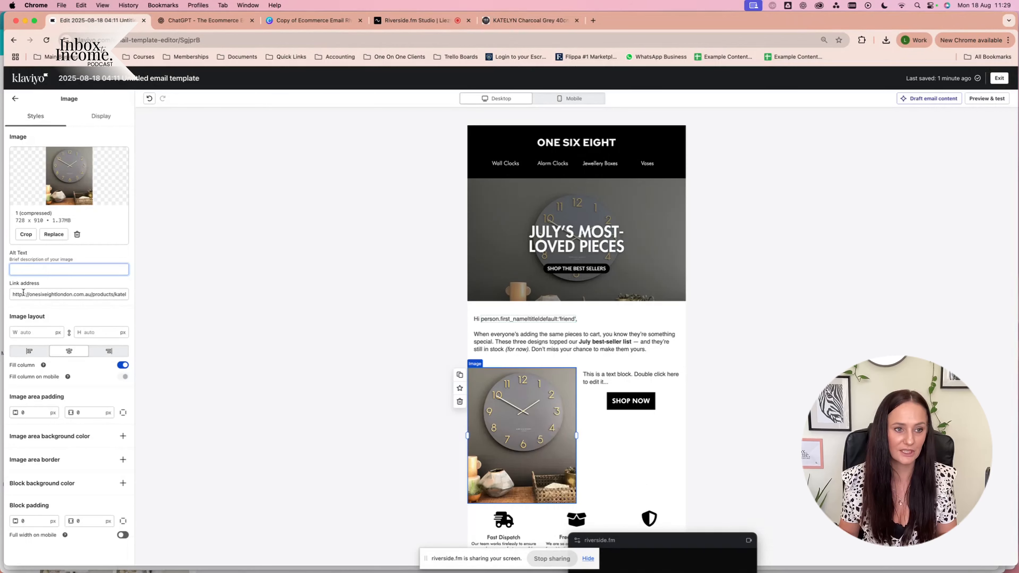
pyautogui.press('super+v')
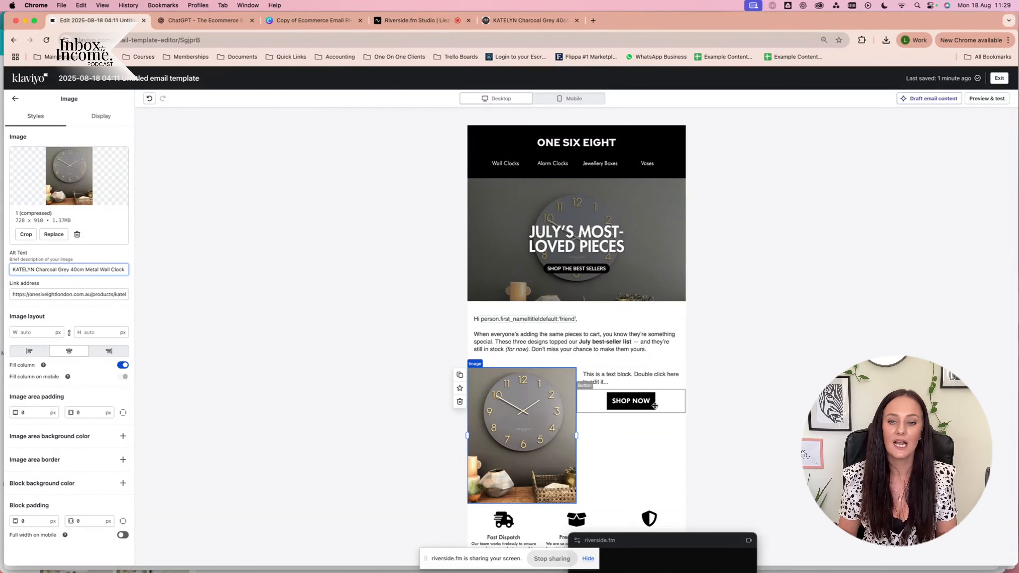
# - Replace the placeholder text beside the clock image with the heading "1. Katelyn Charcoal Grey 60cm Wall Clock" copied from the ChatGPT draft
pyautogui.click(656, 376)
pyautogui.click(194, 21)
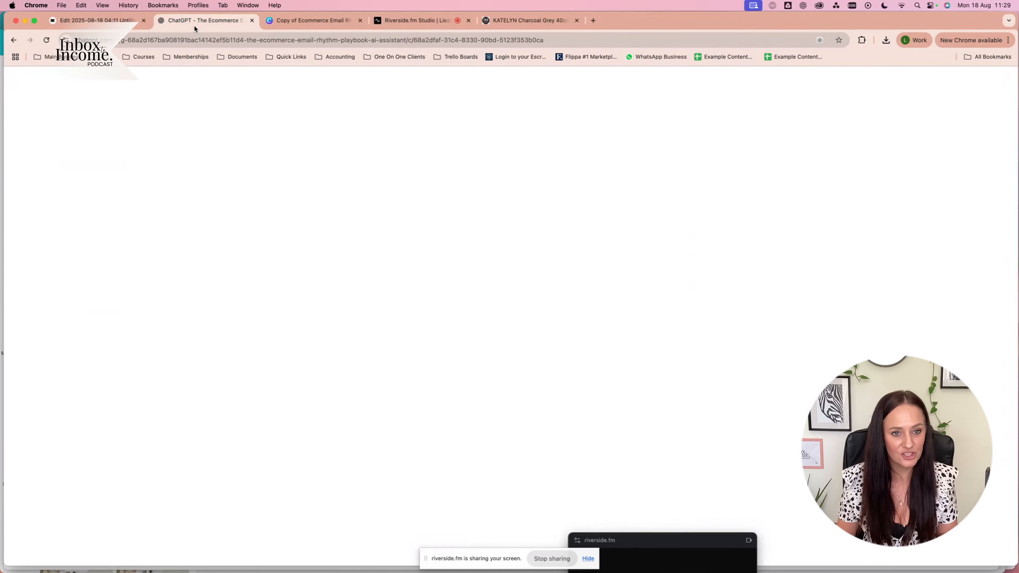
pyautogui.scroll(-3, 481, 389)
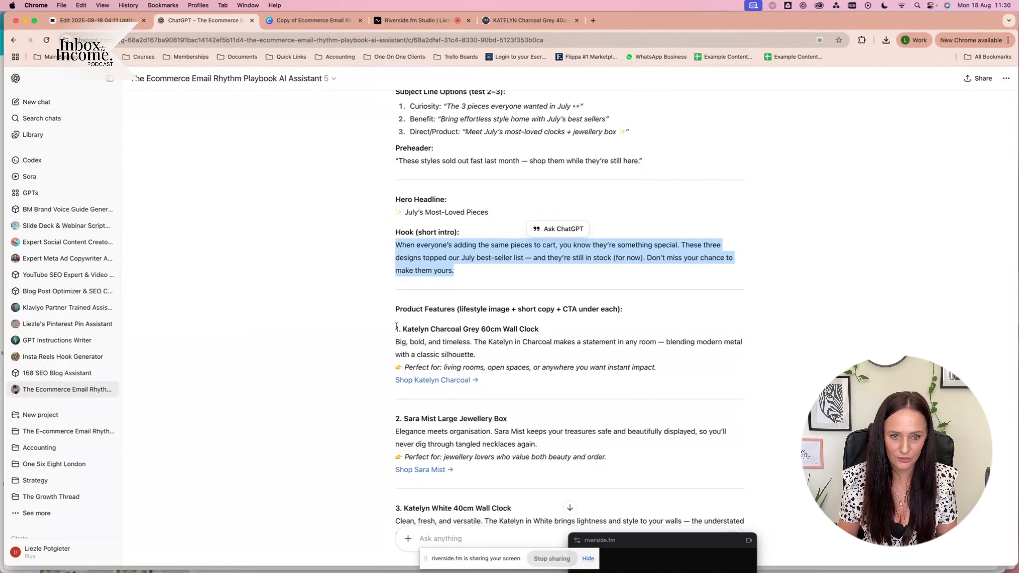
pyautogui.moveTo(397, 330); pyautogui.dragTo(562, 327)
pyautogui.press('super+c')
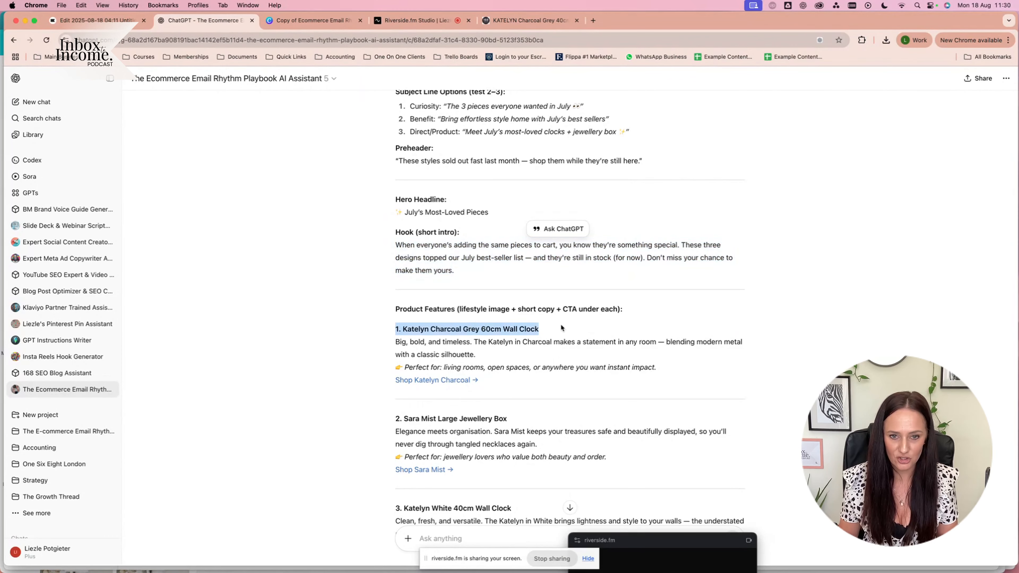
pyautogui.click(90, 21)
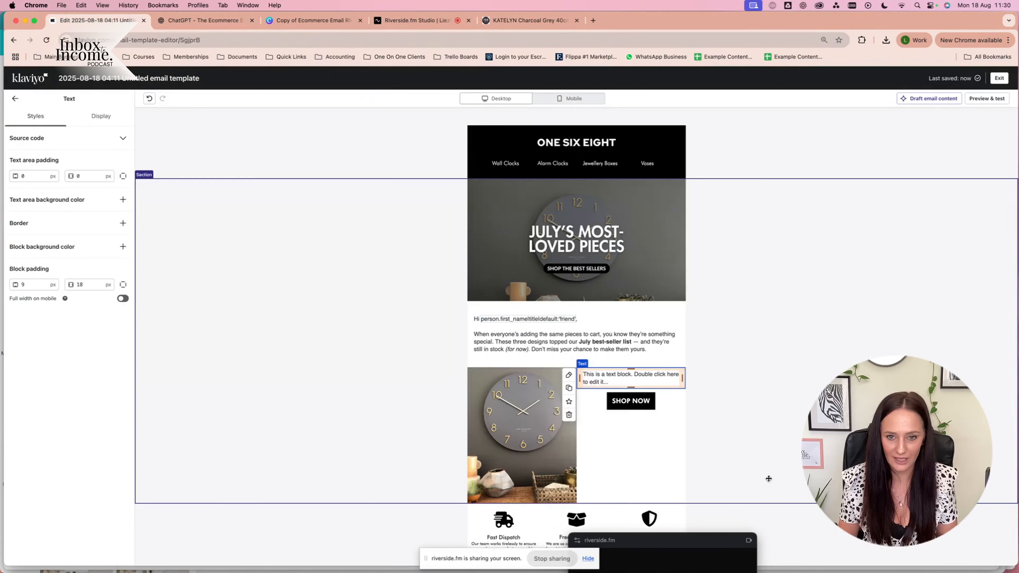
pyautogui.doubleClick(632, 381)
pyautogui.press('super+v')
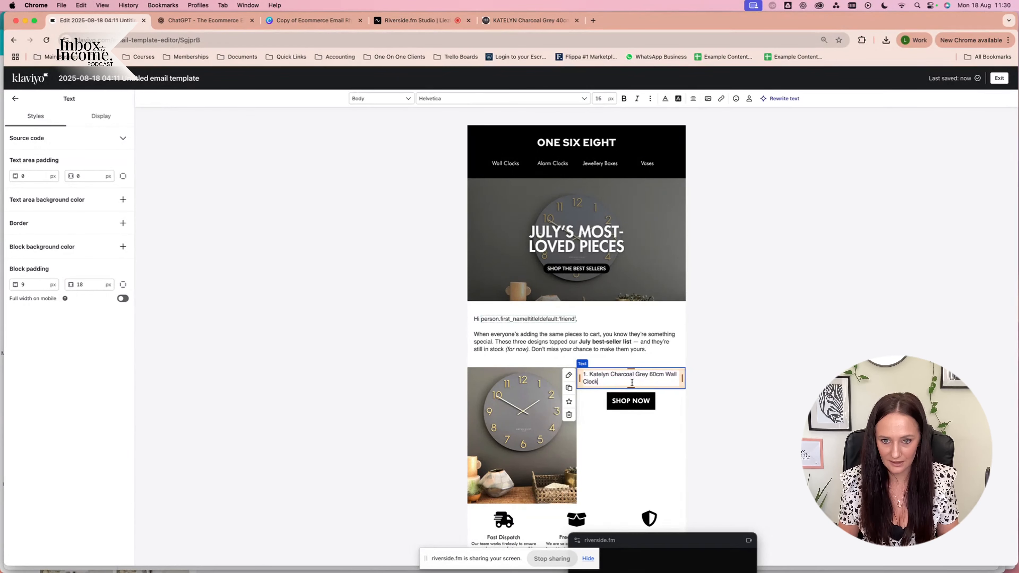
# - Format the first product heading in Futura Bold Bold 700 at 24 px
pyautogui.moveTo(601, 380); pyautogui.dragTo(584, 374)
pyautogui.press('super+c')
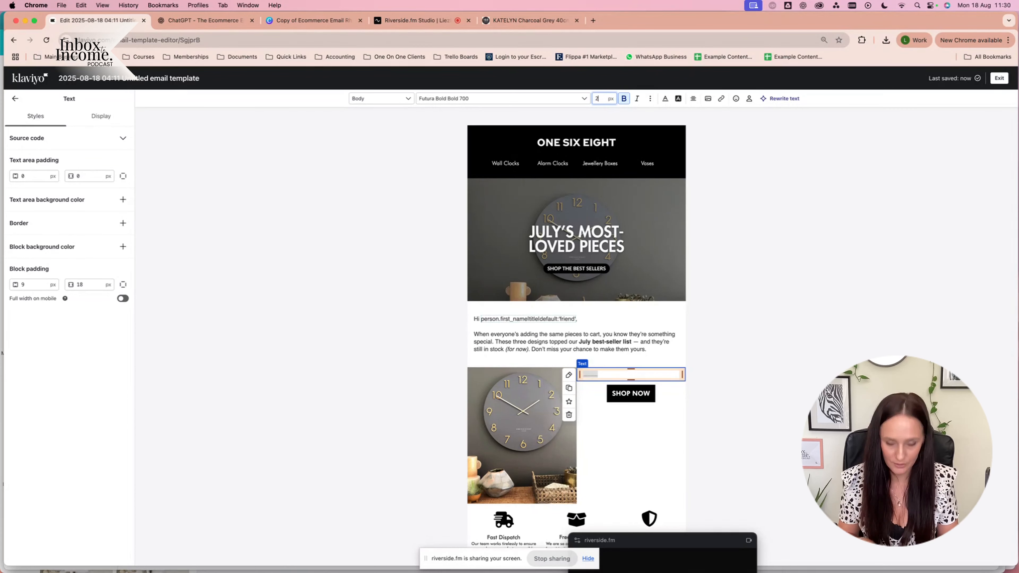
pyautogui.write('2')
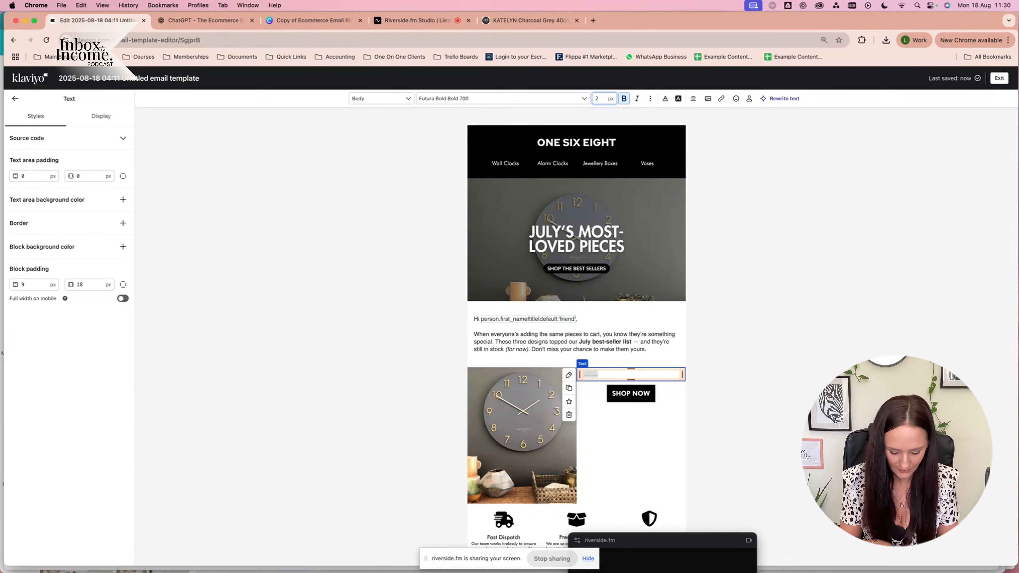
pyautogui.write('4')
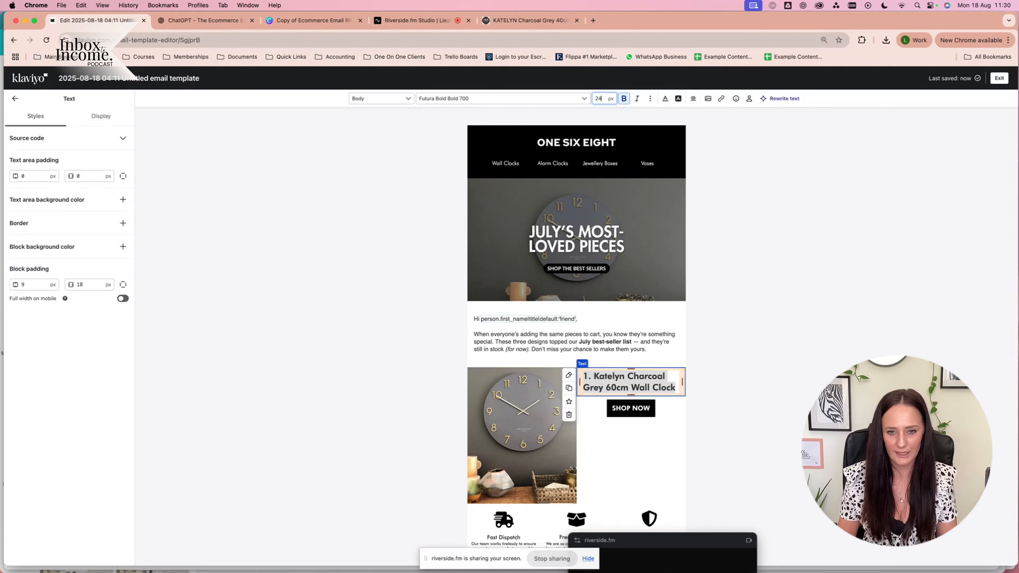
# - Add a text block between the first product heading and its Shop Now button
pyautogui.click(683, 408)
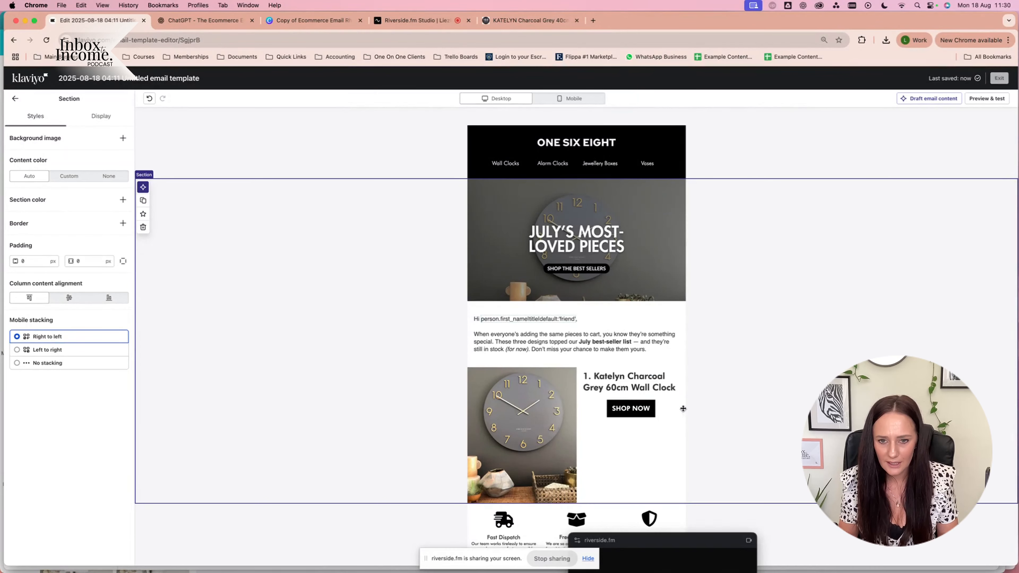
pyautogui.click(15, 99)
pyautogui.moveTo(32, 172); pyautogui.dragTo(636, 403)
# - Change the heading's number to "#1" and put it on its own line above the product name
pyautogui.click(585, 377)
pyautogui.write('#')
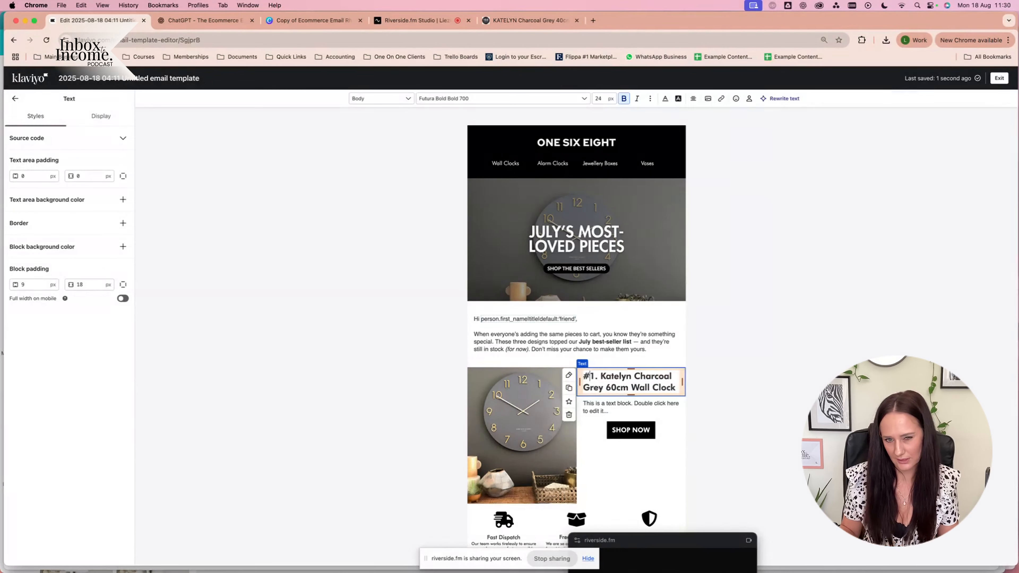
pyautogui.write('#1')
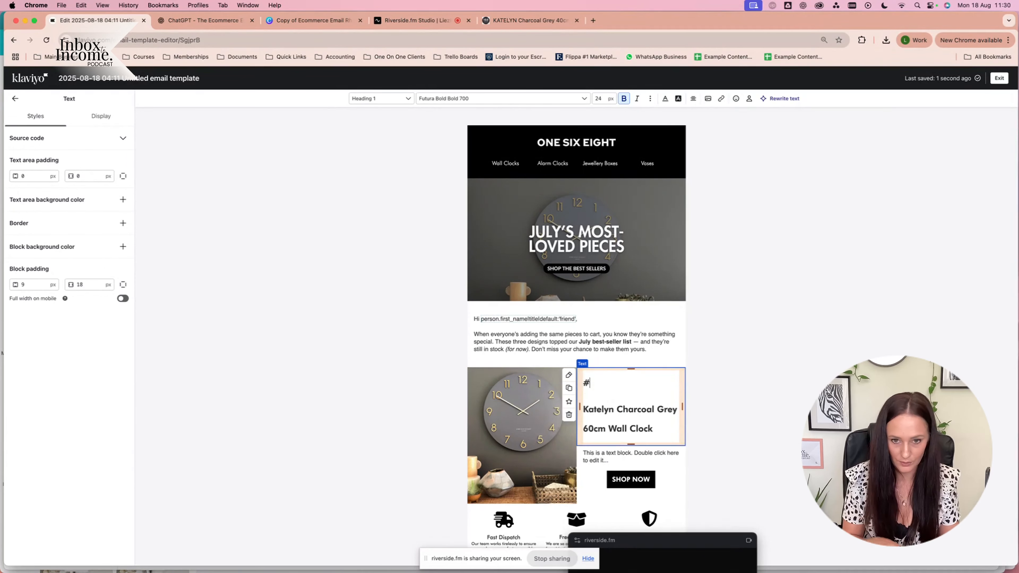
# - Set the "#1" line to 32 px and centre it
pyautogui.moveTo(605, 386); pyautogui.dragTo(547, 383)
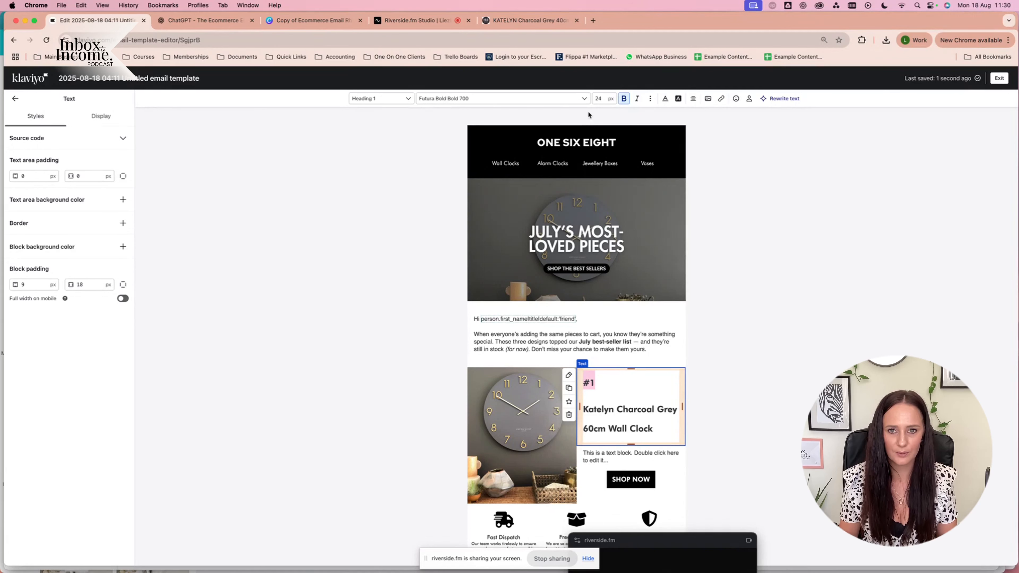
pyautogui.doubleClick(601, 98)
pyautogui.write('32')
pyautogui.click(694, 98)
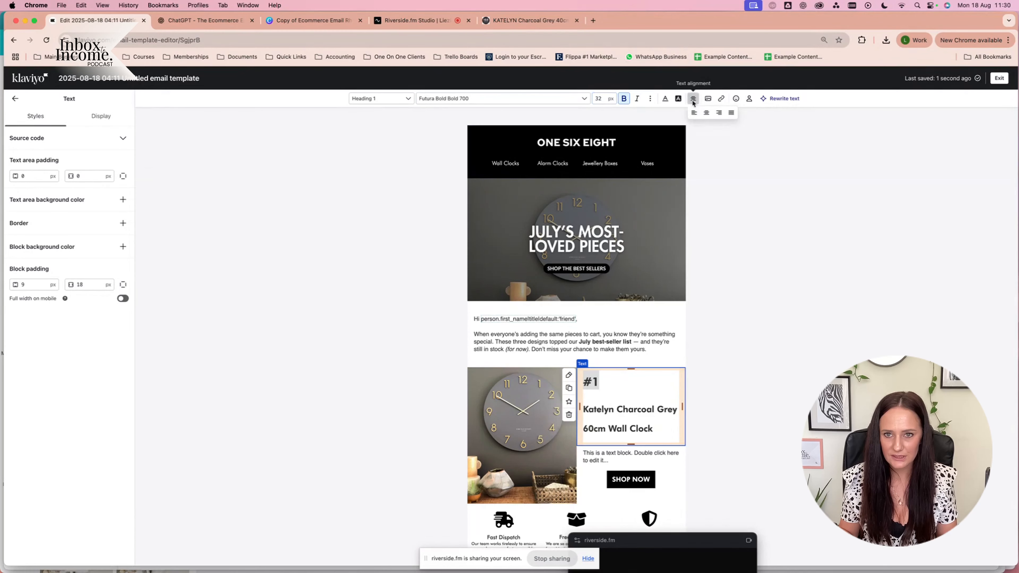
pyautogui.click(707, 114)
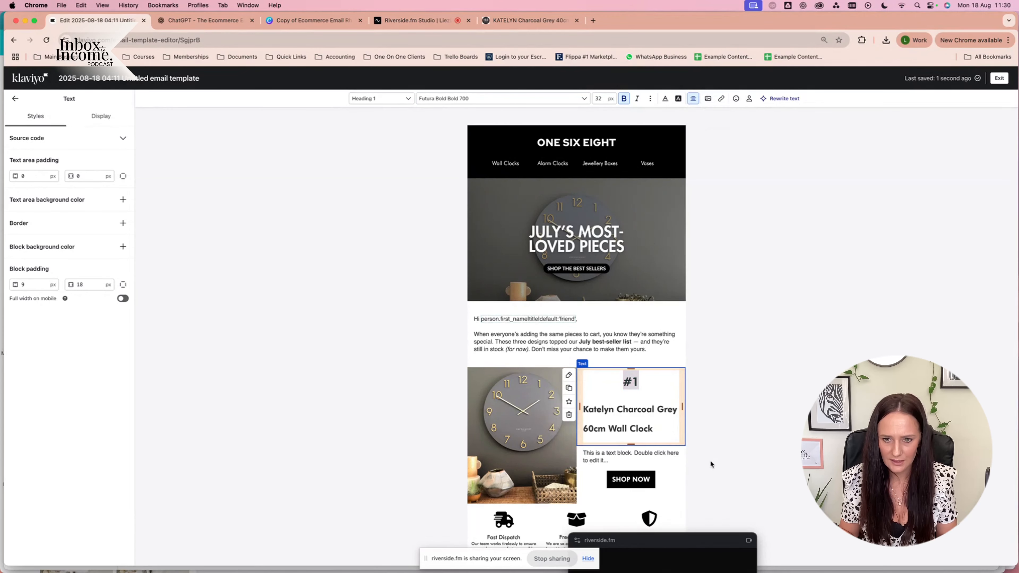
# - Re-enter the product name "Katelyn Charcoal Grey 60cm Wall Clock" below "#1" as Body-style text instead of Heading 1
pyautogui.click(666, 477)
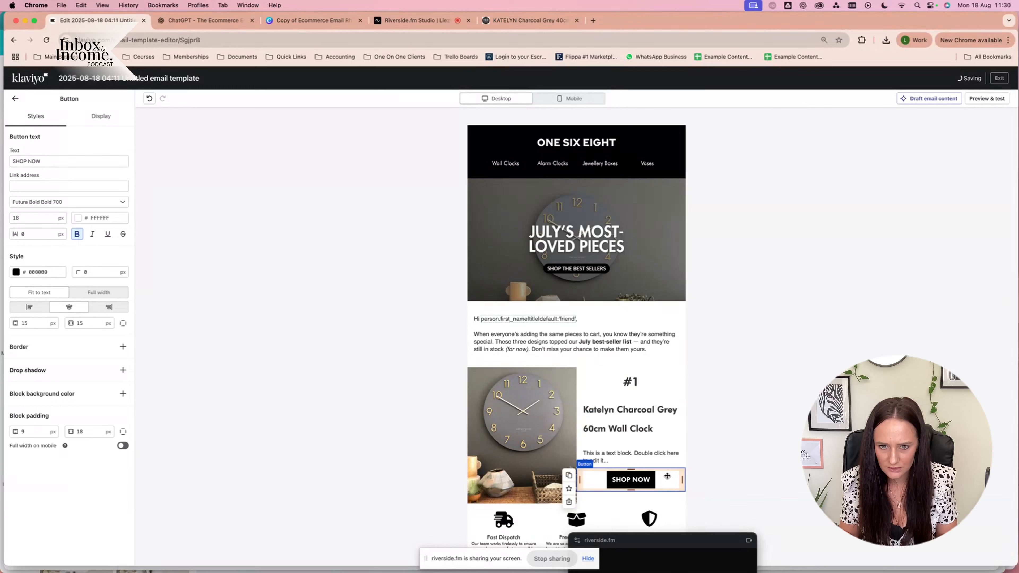
pyautogui.click(658, 456)
pyautogui.click(635, 420)
pyautogui.doubleClick(631, 422)
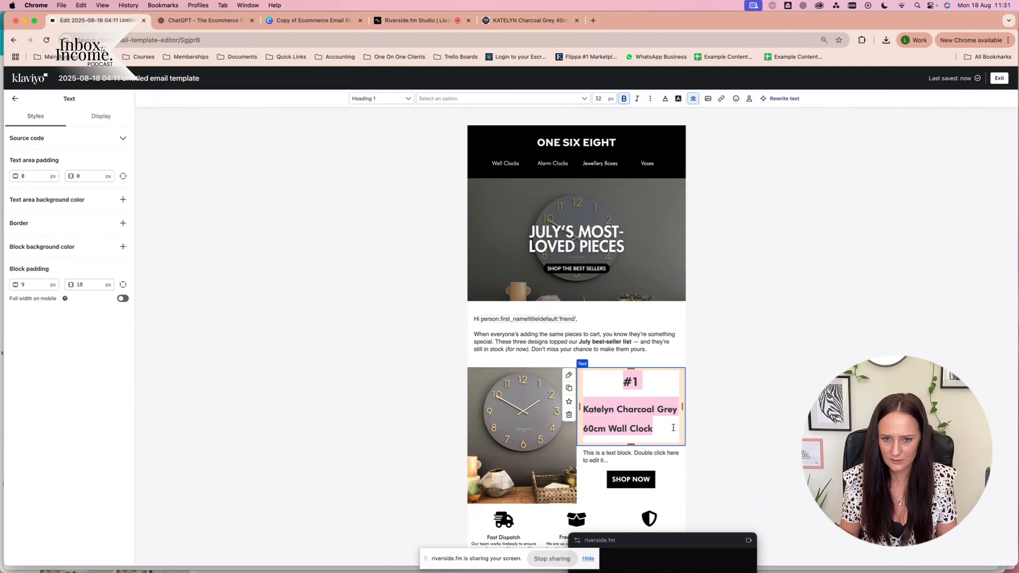
pyautogui.click(673, 431)
pyautogui.moveTo(671, 431); pyautogui.dragTo(553, 399)
pyautogui.press('super+shift+v')
pyautogui.press('BackSpace')
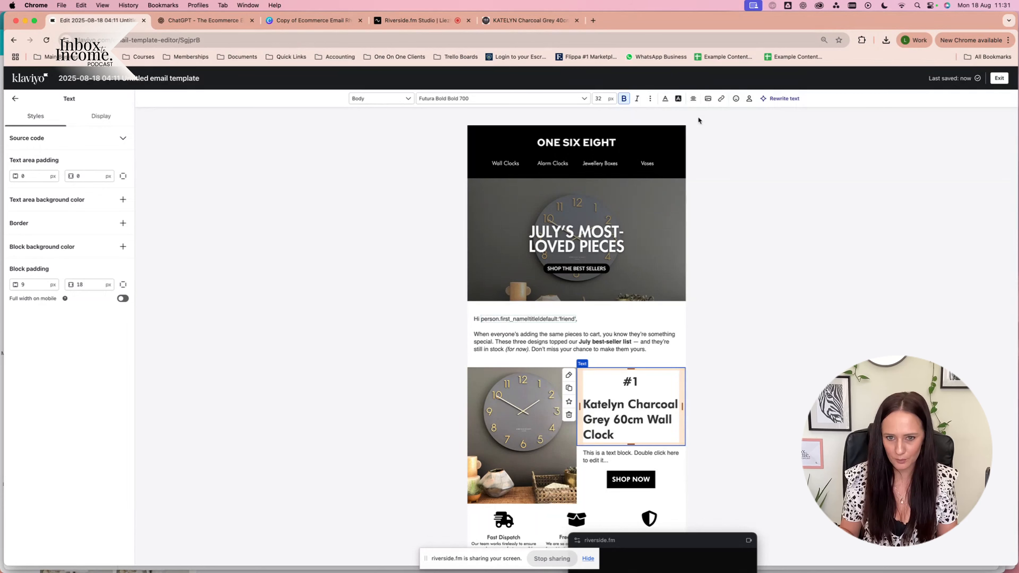
# - Set the product name's font size to 28 px after trying 30 px
pyautogui.tripleClick(644, 439)
pyautogui.moveTo(604, 96); pyautogui.dragTo(594, 100)
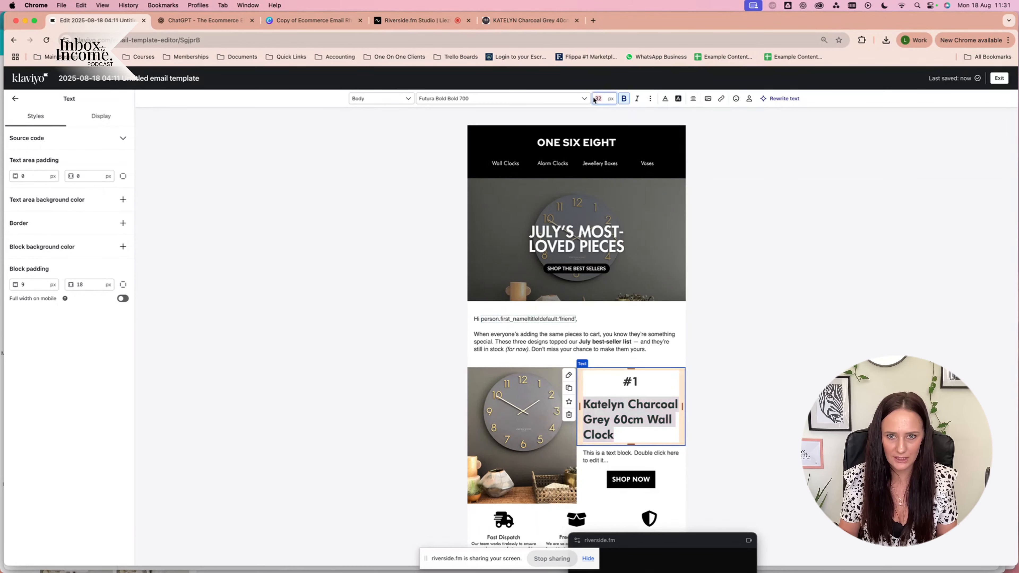
pyautogui.write('30')
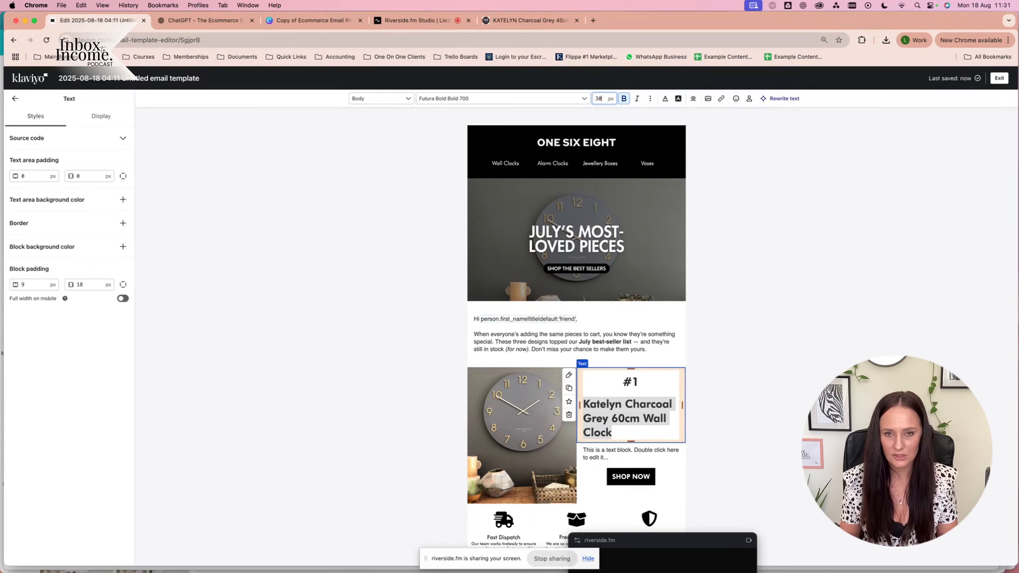
pyautogui.moveTo(604, 98); pyautogui.dragTo(586, 99)
pyautogui.write('28')
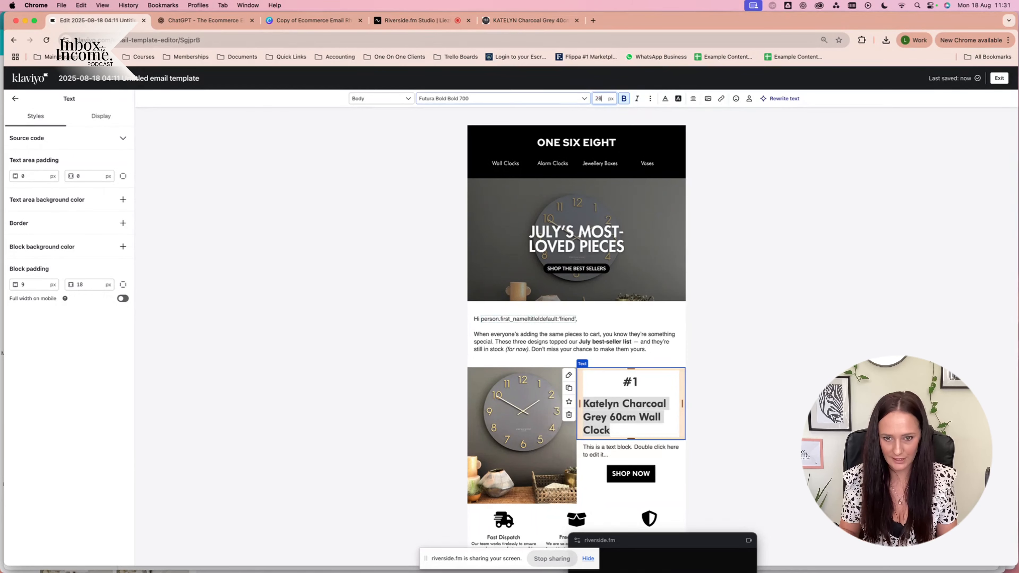
# - Centre-align all the text in the first product's heading block
pyautogui.click(687, 469)
pyautogui.doubleClick(660, 415)
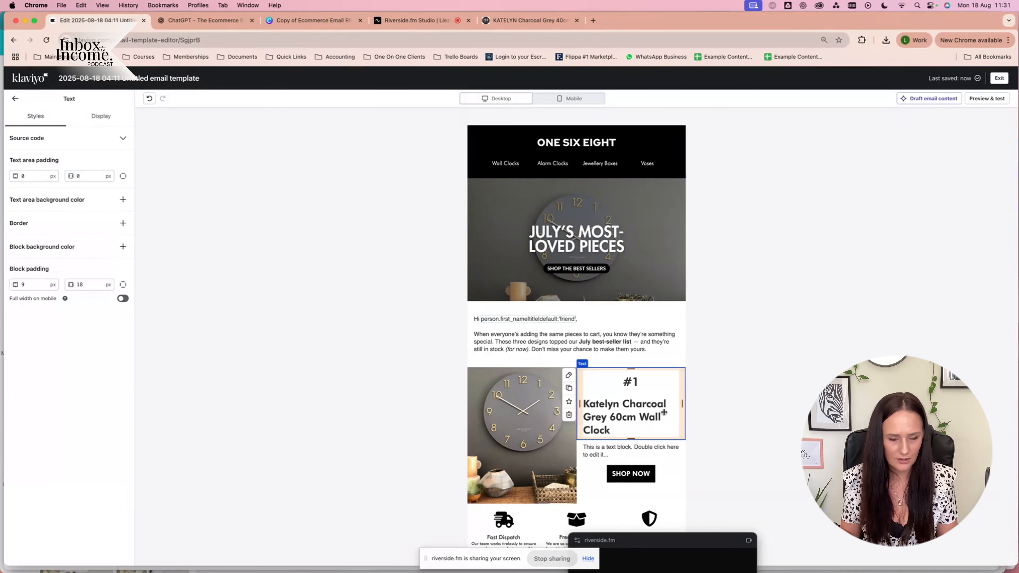
pyautogui.click(693, 98)
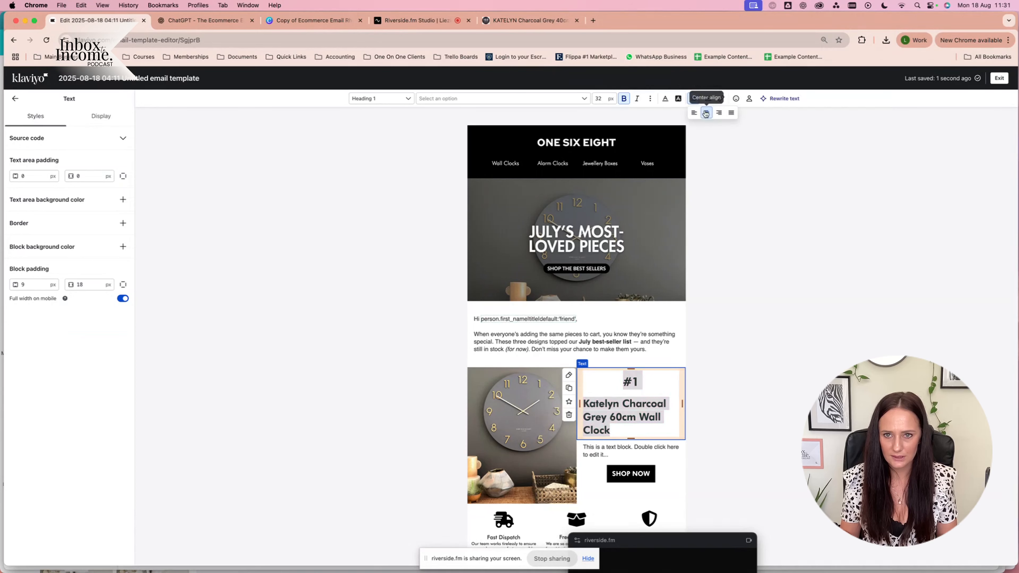
pyautogui.click(705, 113)
pyautogui.click(694, 465)
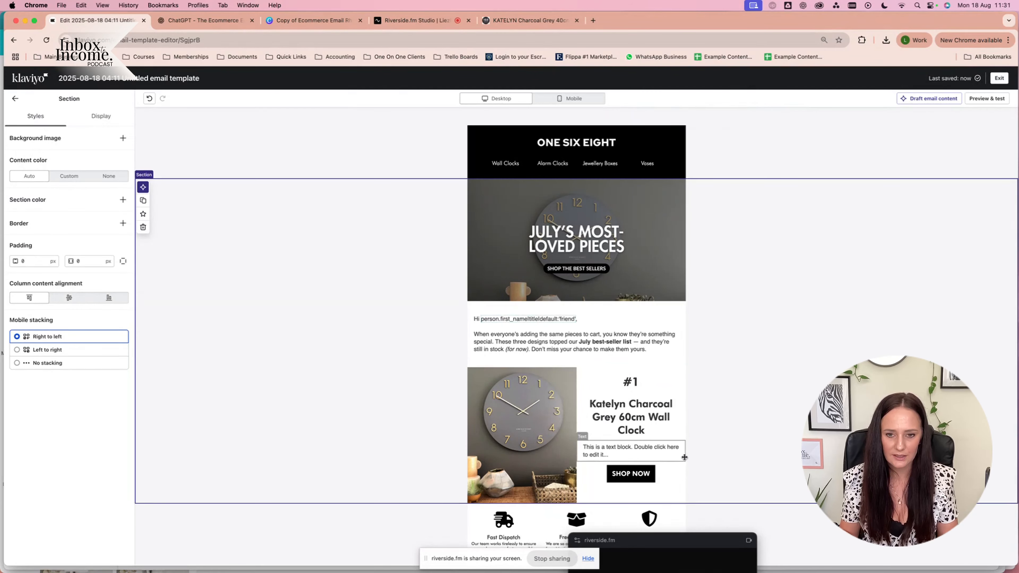
# - Replace the placeholder text below the heading with the Katelyn Charcoal description and "Perfect for" line from the ChatGPT draft, keeping the source formatting
pyautogui.click(203, 20)
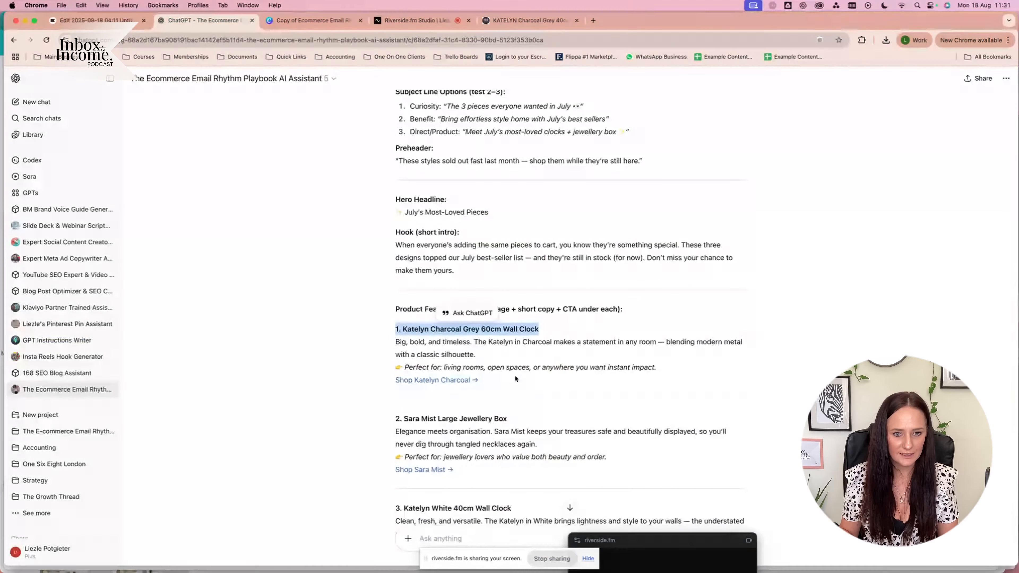
pyautogui.moveTo(395, 342); pyautogui.dragTo(703, 361)
pyautogui.press('super+c')
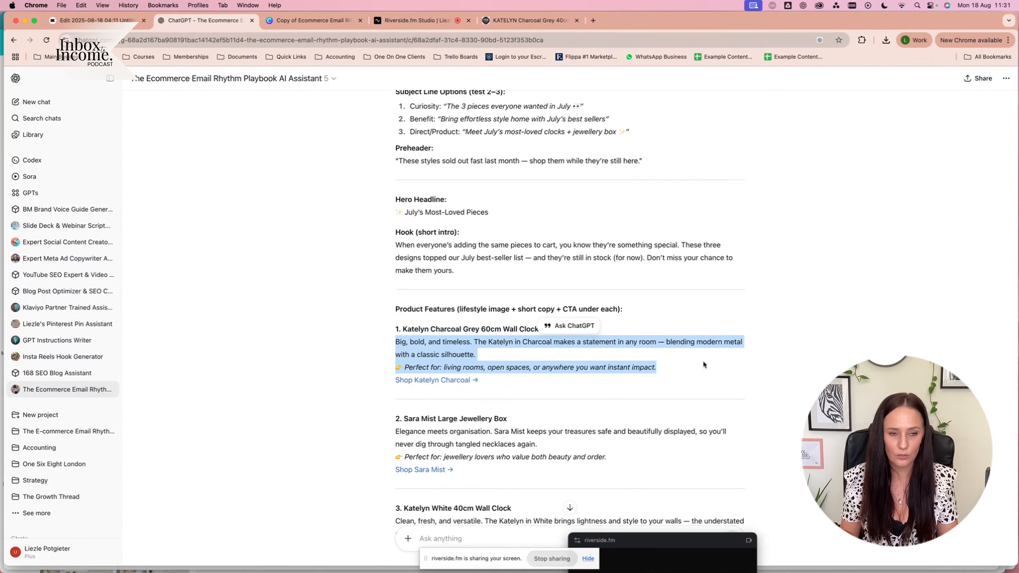
pyautogui.click(96, 20)
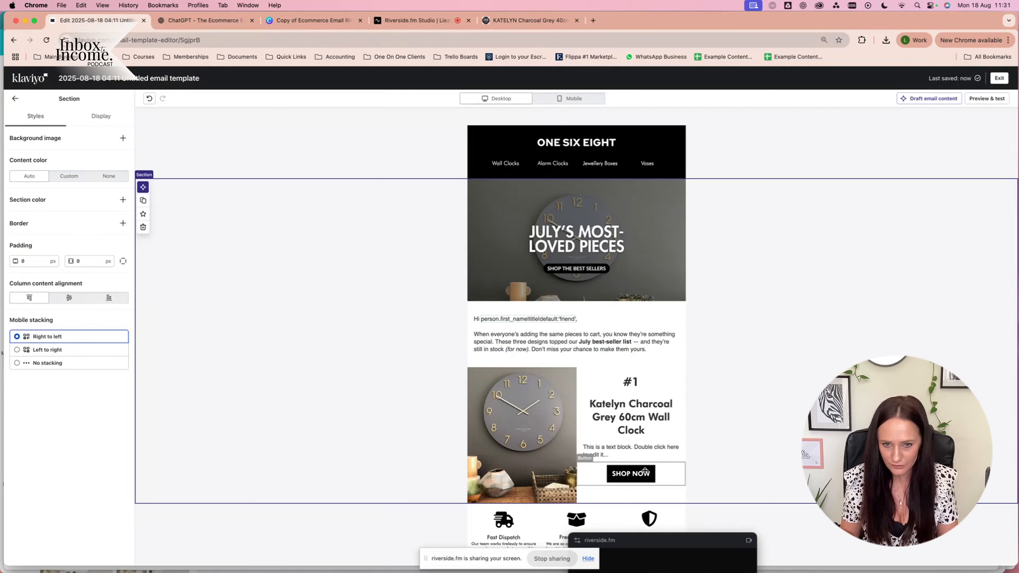
pyautogui.doubleClick(606, 456)
pyautogui.press('super+v')
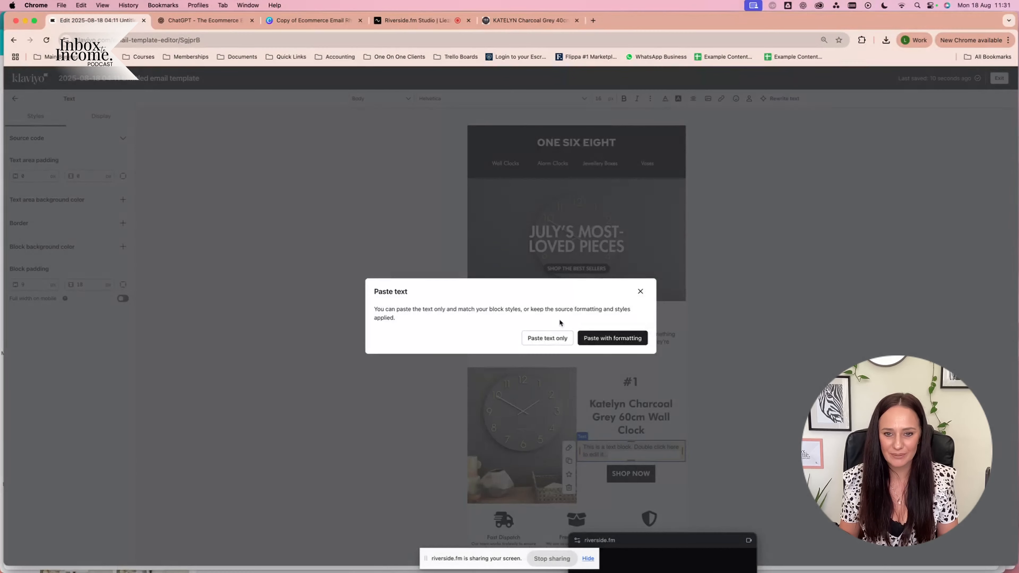
pyautogui.click(613, 339)
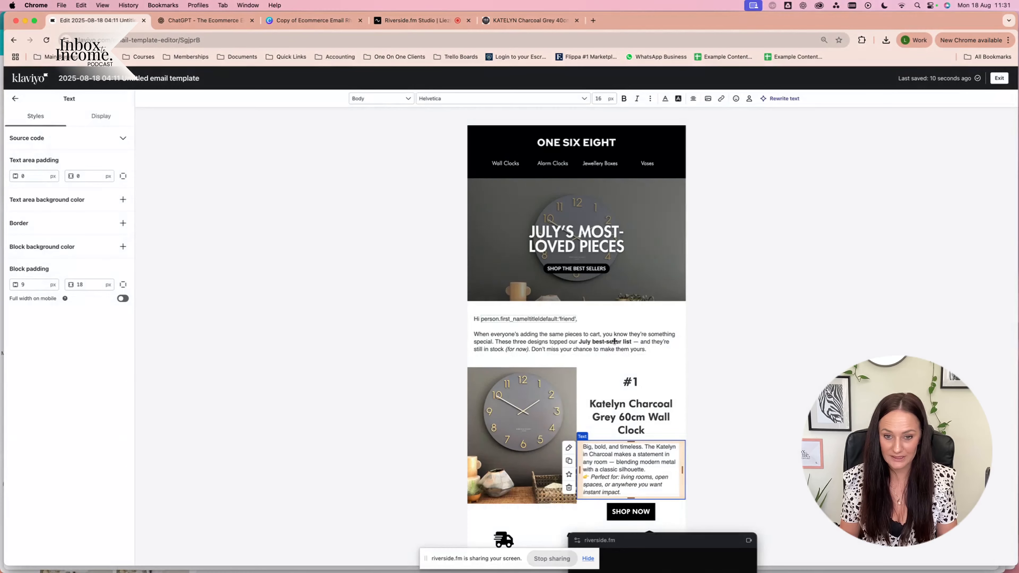
# - Insert a blank line between the clock description and the "Perfect for" line
pyautogui.click(652, 468)
pyautogui.press('Return')
pyautogui.scroll(-5, 621, 459)
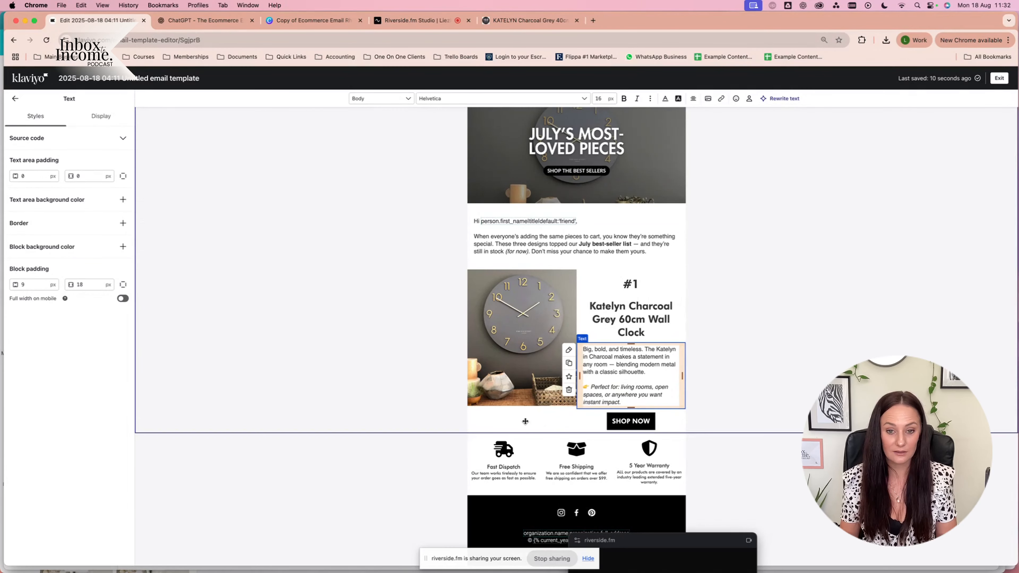
# - Set the whole clock description block to the Futura Normal 400 font
pyautogui.click(612, 314)
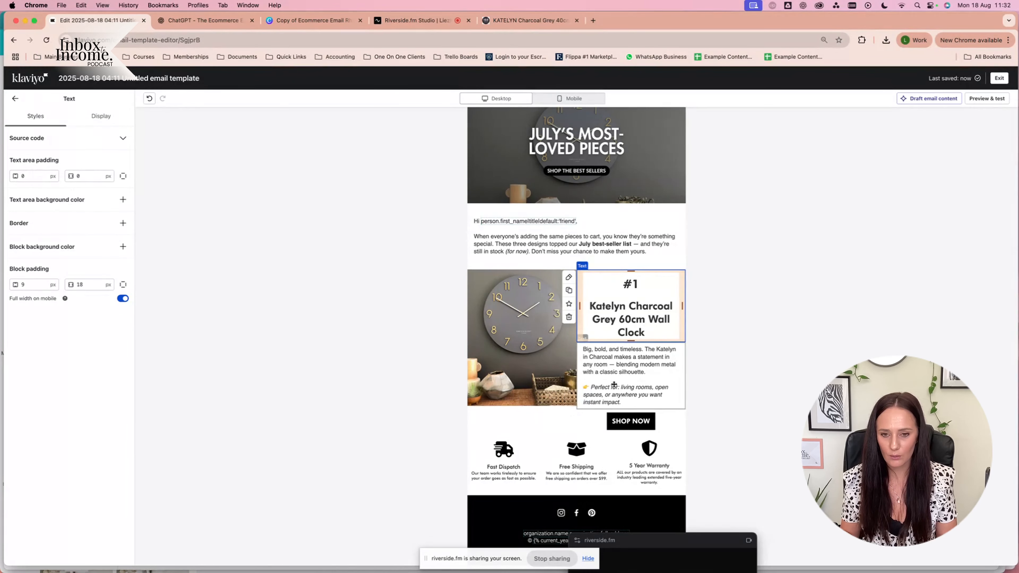
pyautogui.click(624, 387)
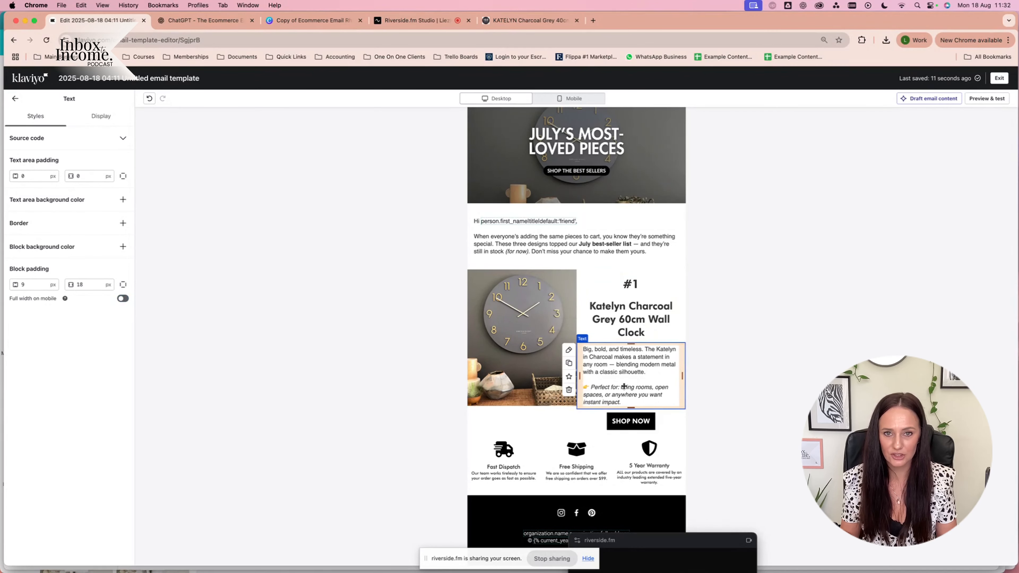
pyautogui.click(624, 386)
pyautogui.press('super+a')
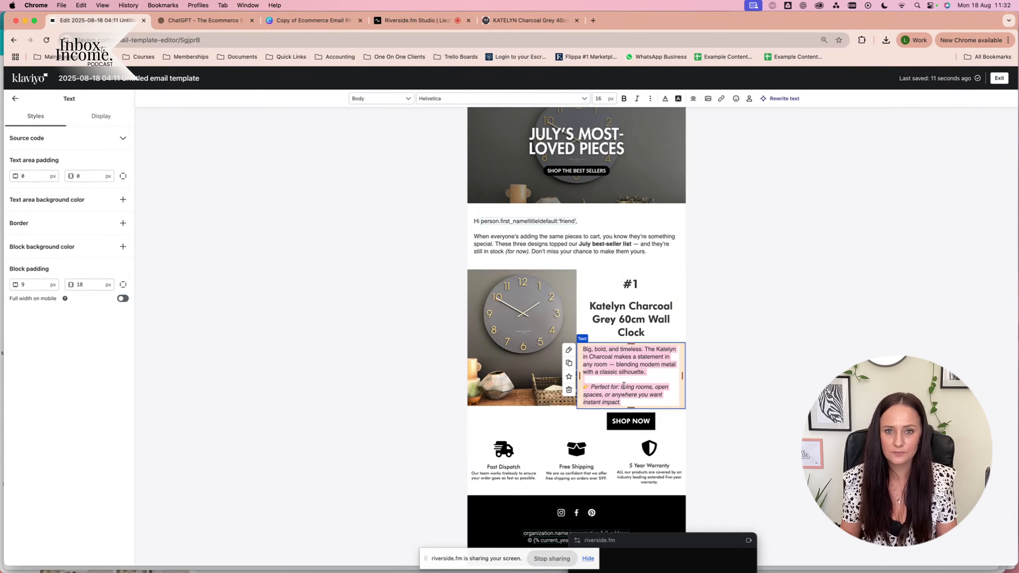
pyautogui.click(459, 100)
pyautogui.scroll(5, 490, 138)
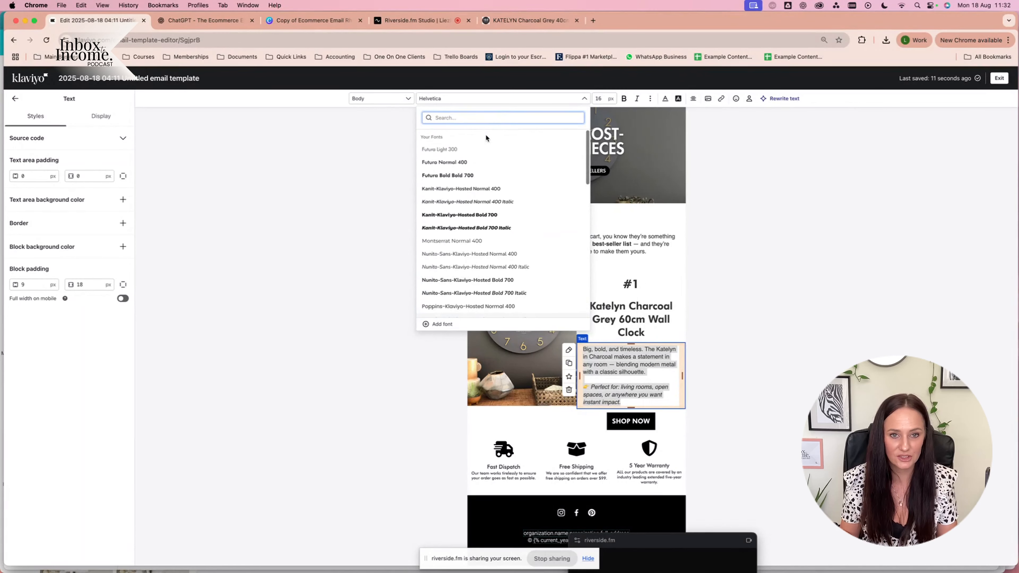
pyautogui.click(444, 162)
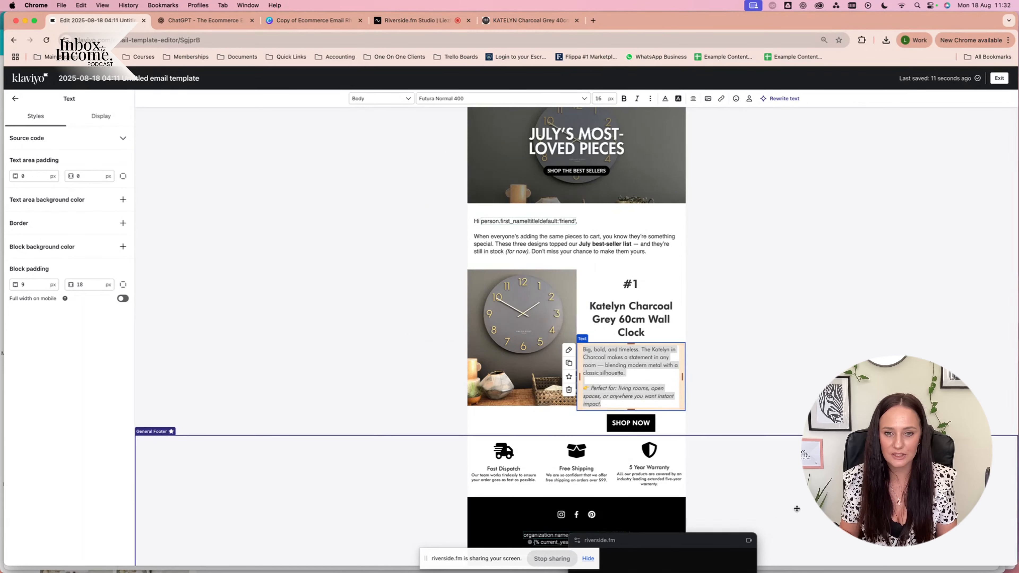
pyautogui.click(507, 421)
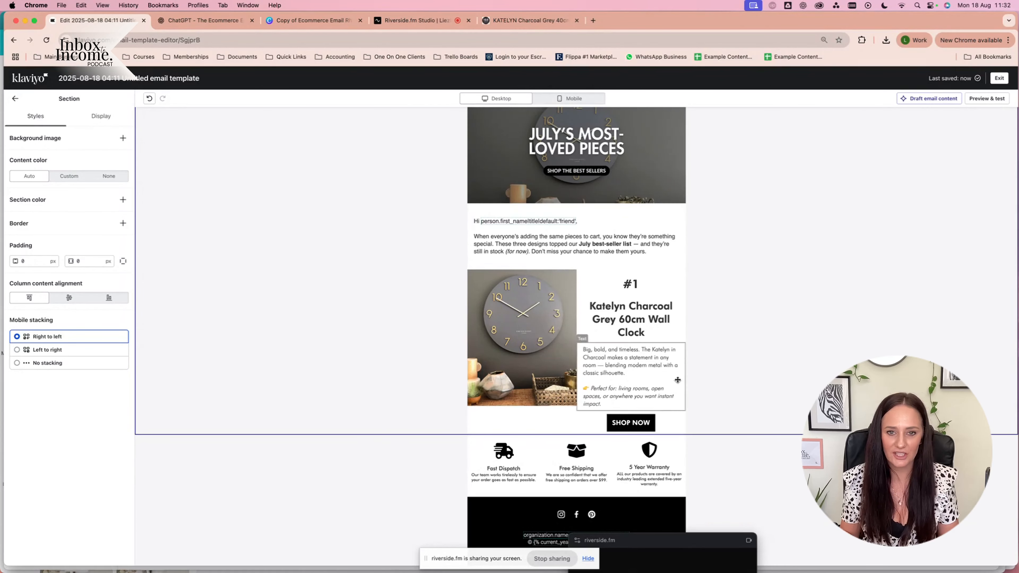
# - Set the template's default Body text font to Futura Light 300 in the email-wide styles
pyautogui.click(17, 100)
pyautogui.click(104, 101)
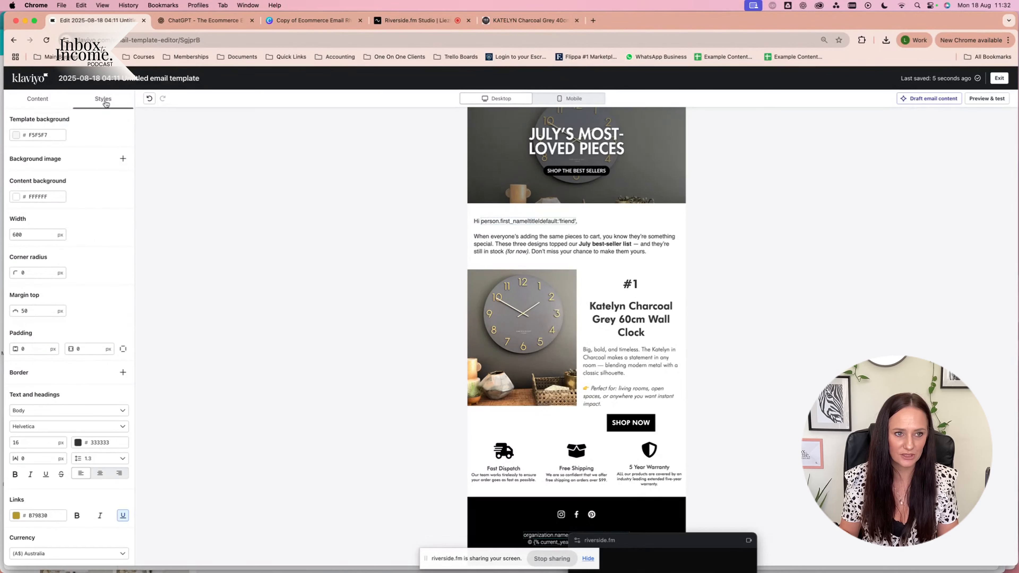
pyautogui.click(44, 105)
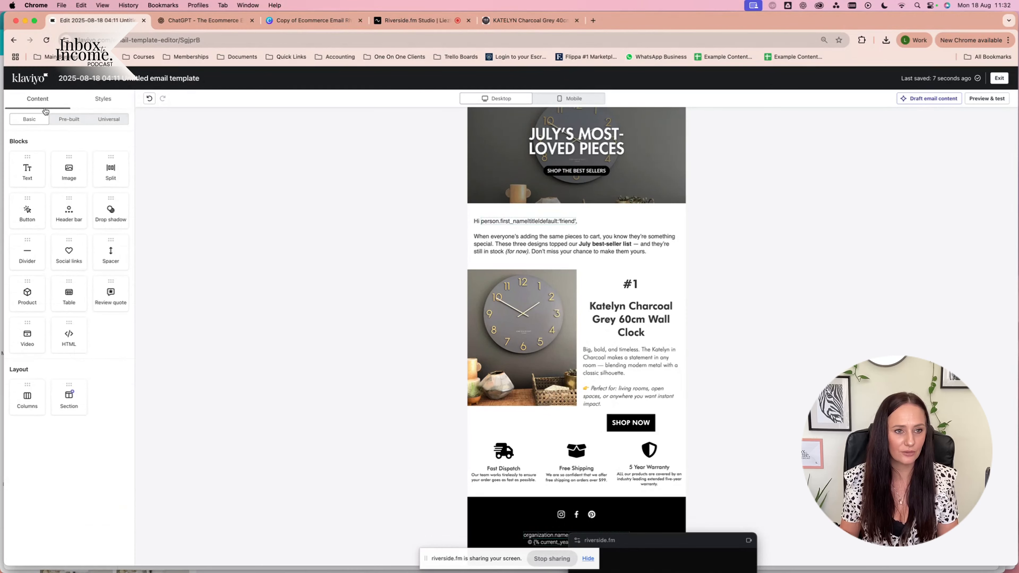
pyautogui.click(101, 100)
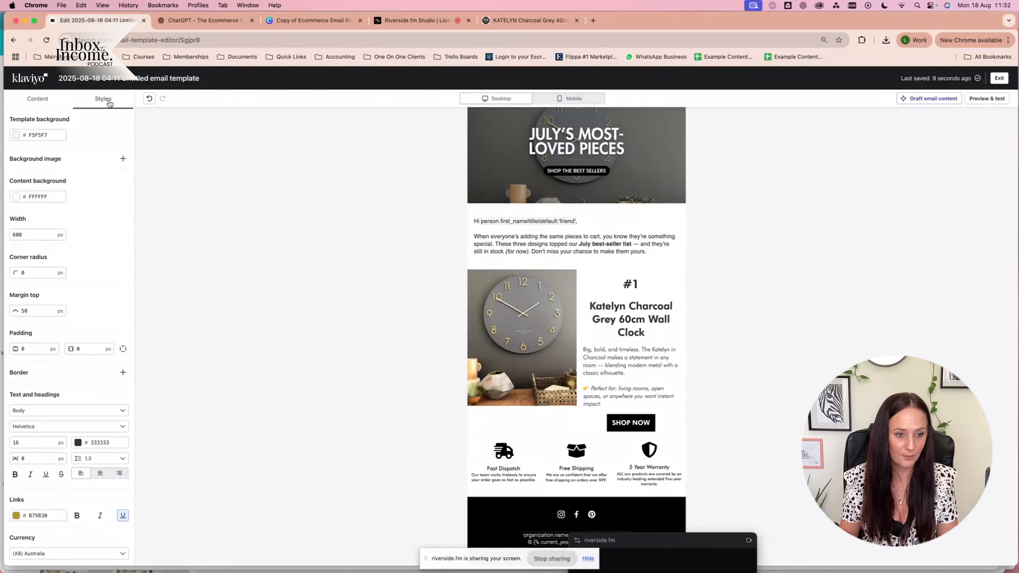
pyautogui.scroll(-3, 24, 364)
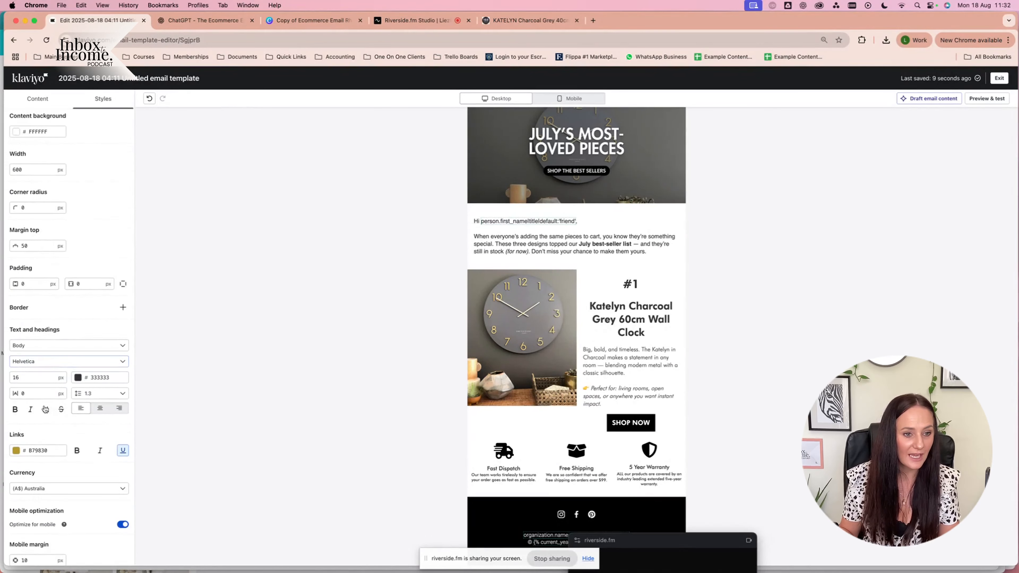
pyautogui.click(44, 359)
pyautogui.scroll(5, 28, 189)
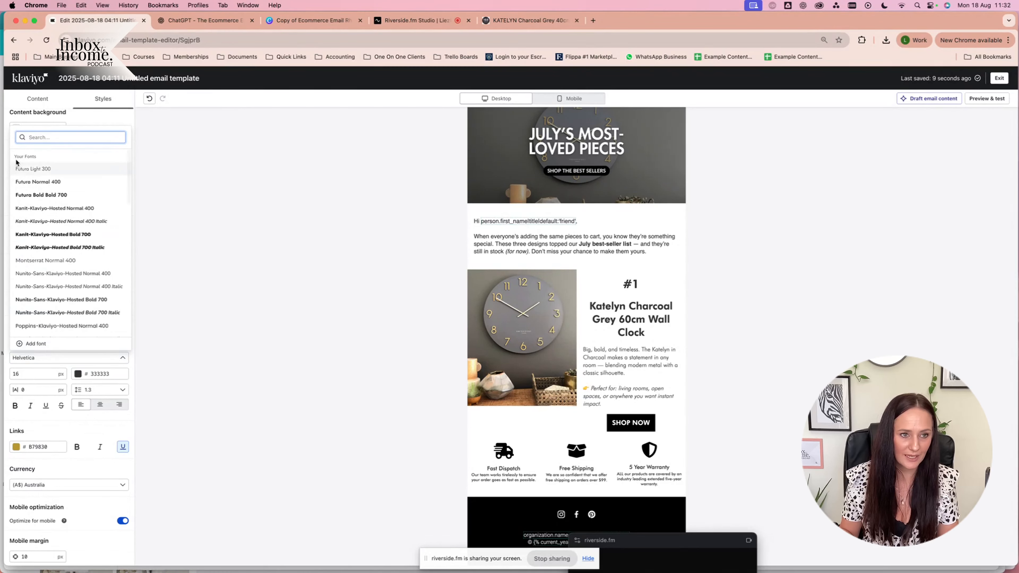
pyautogui.click(35, 169)
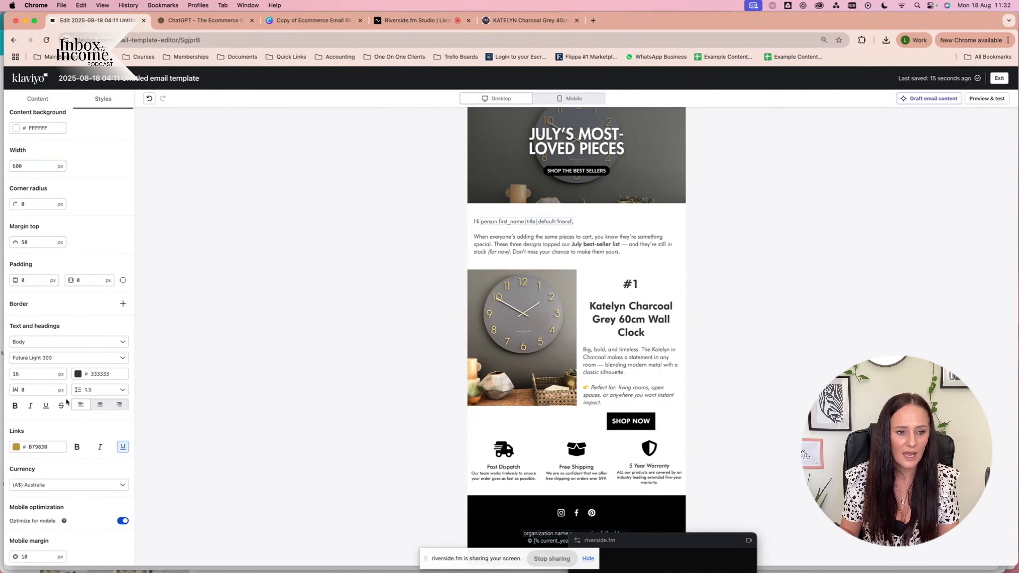
pyautogui.scroll(-3, 53, 354)
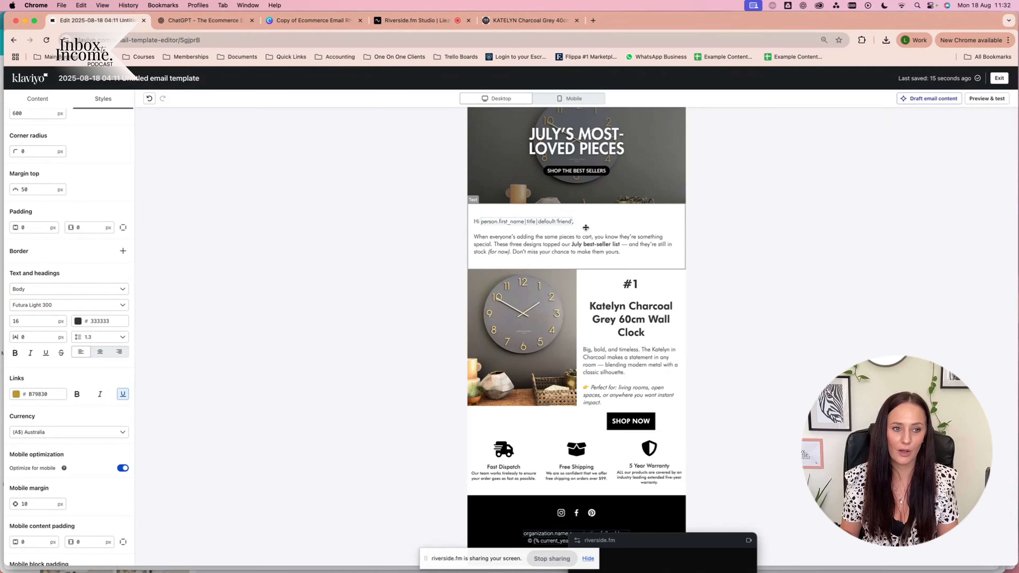
pyautogui.scroll(-5, 66, 416)
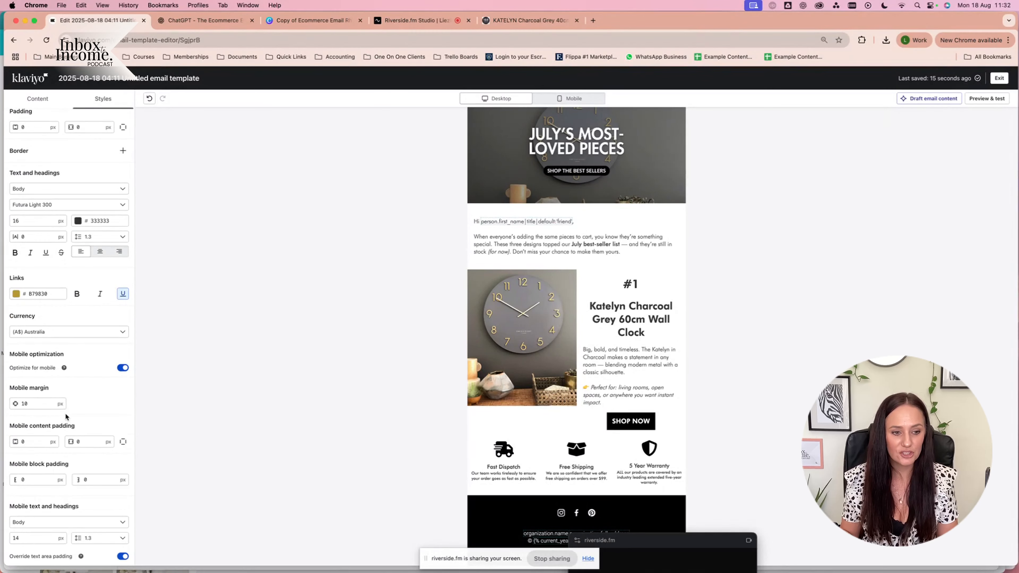
# - Set the email-wide mobile Body text size to 16 px and return to the content blocks
pyautogui.click(36, 538)
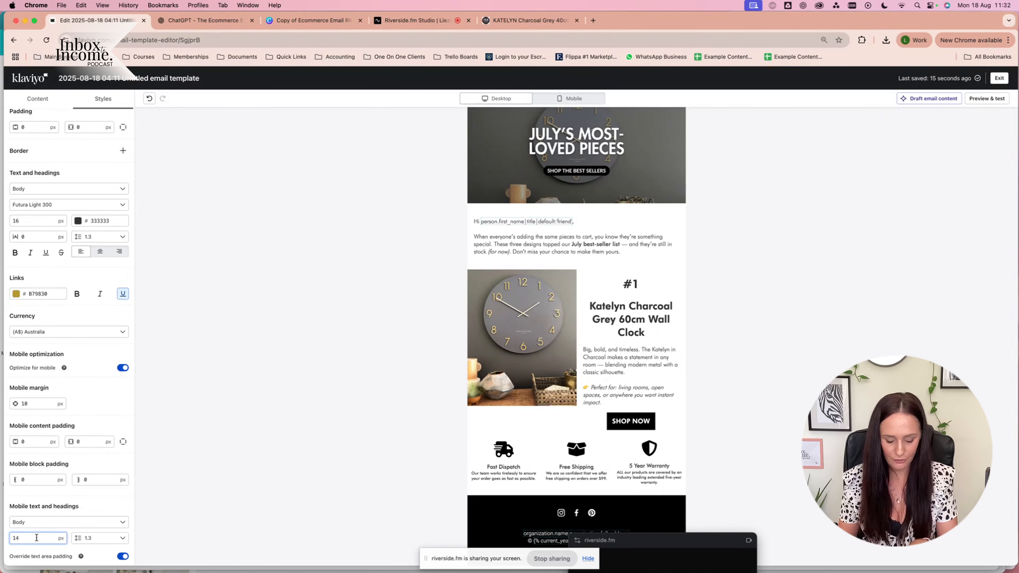
pyautogui.press('BackSpace')
pyautogui.write('6')
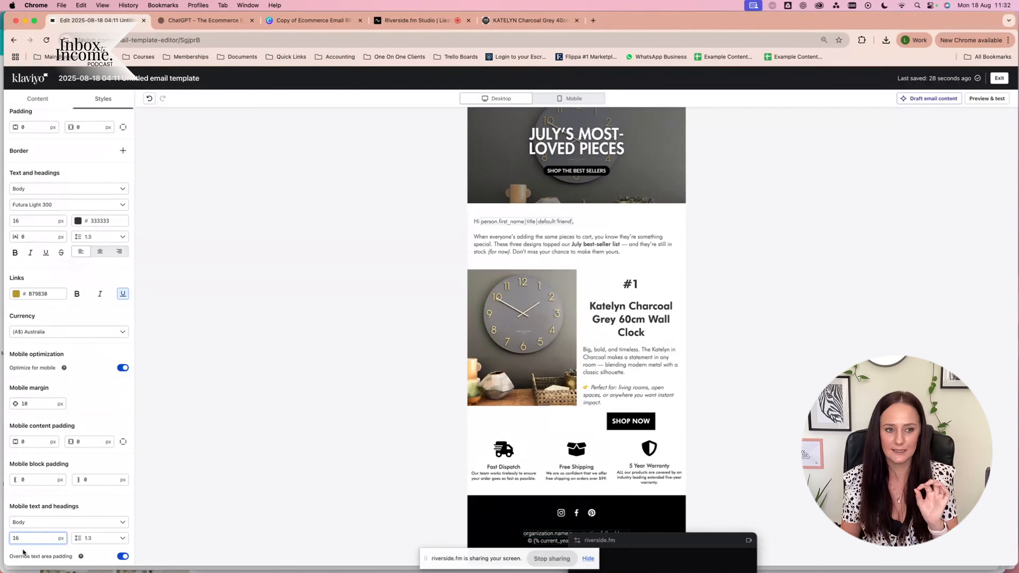
pyautogui.click(43, 551)
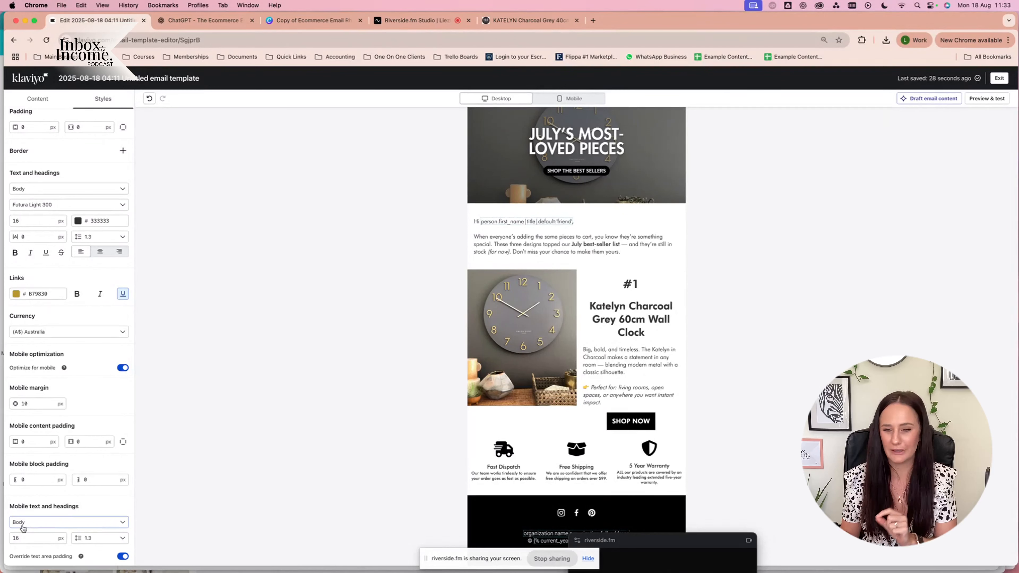
pyautogui.scroll(6, 26, 527)
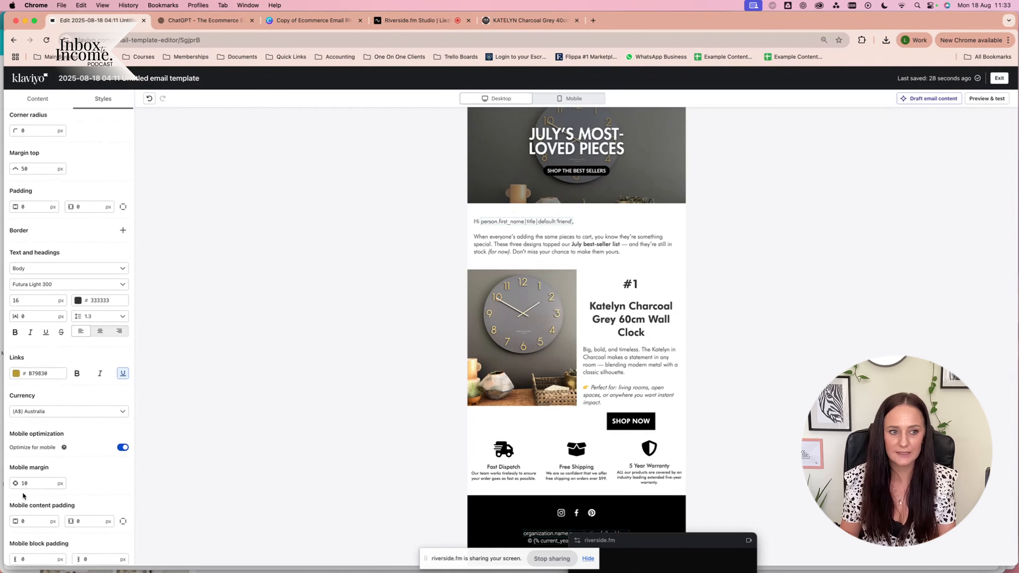
pyautogui.scroll(-6, 12, 428)
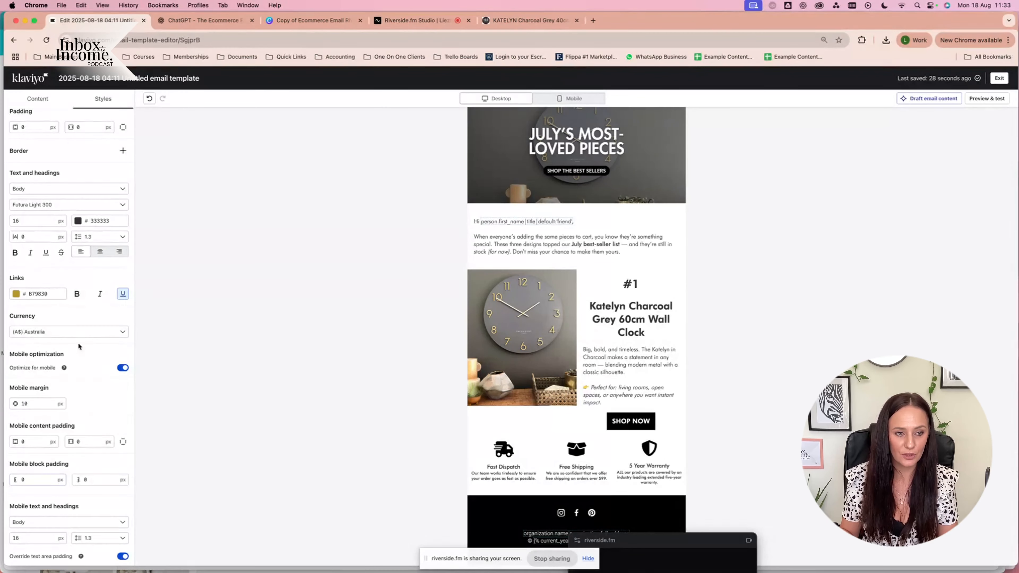
pyautogui.scroll(5, 59, 384)
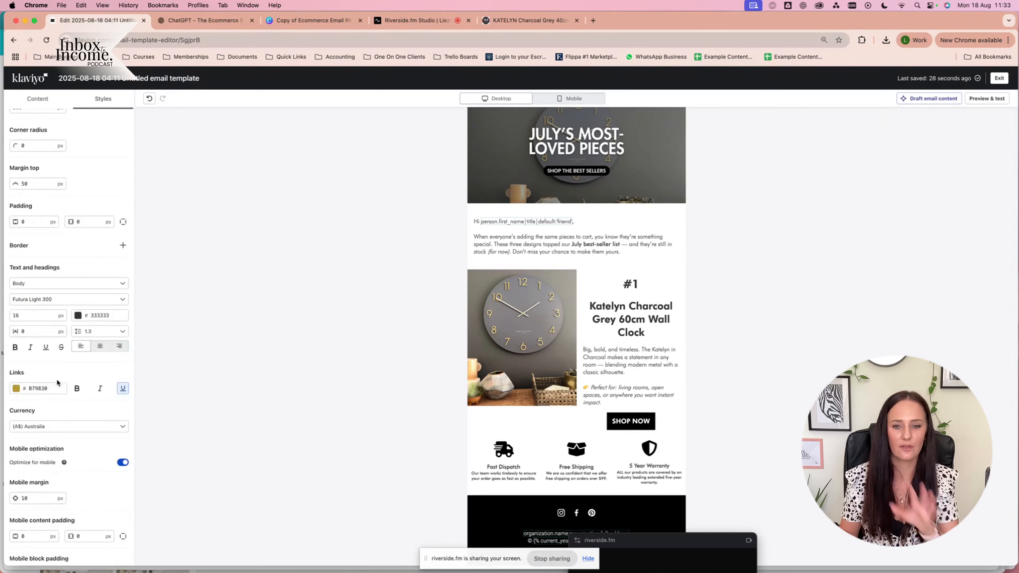
pyautogui.click(37, 98)
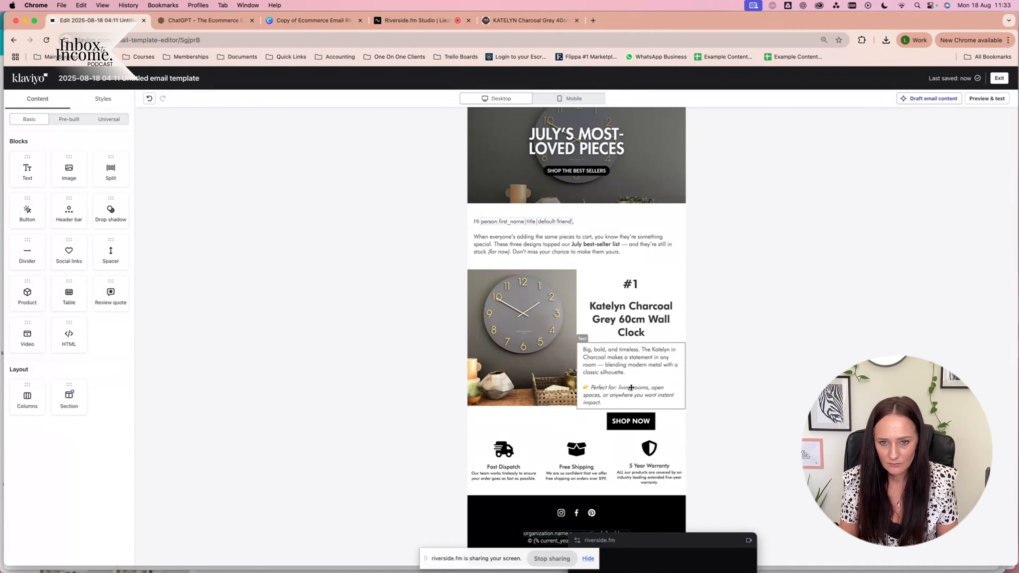
# - Set the "Katelyn Charcoal Grey 60cm Wall Clock" title to a font size of 24 px
pyautogui.click(633, 323)
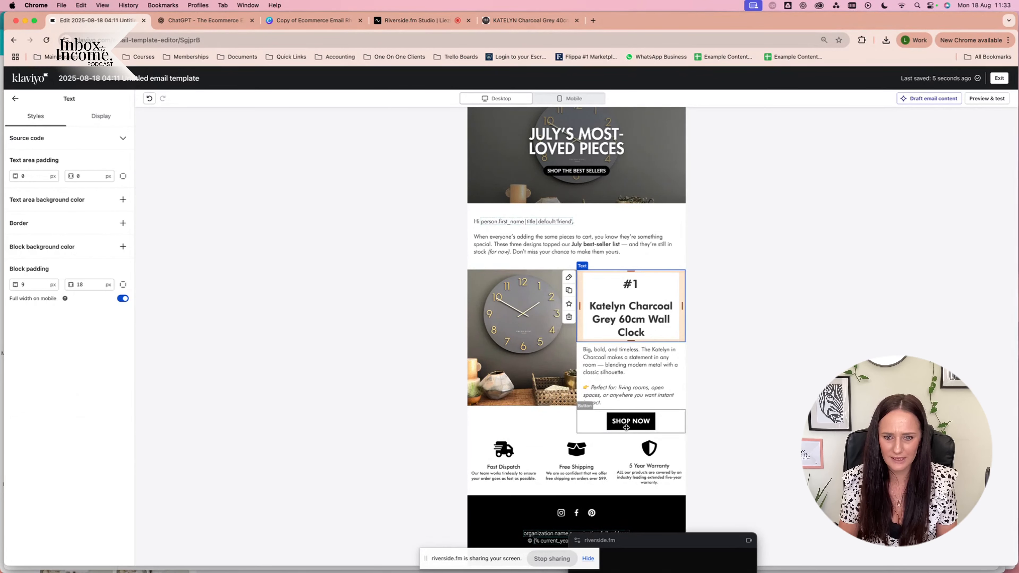
pyautogui.tripleClick(633, 333)
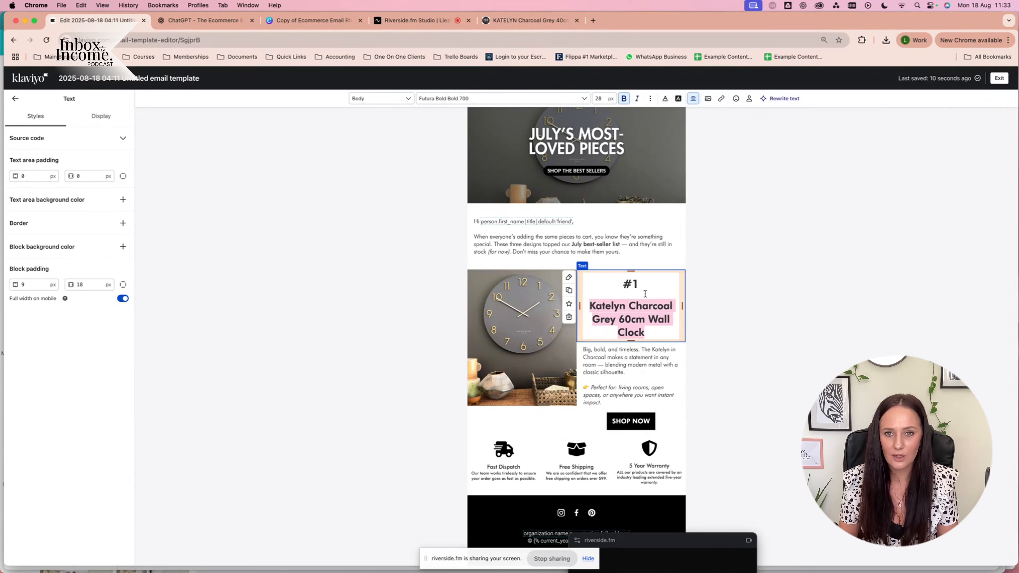
pyautogui.click(603, 97)
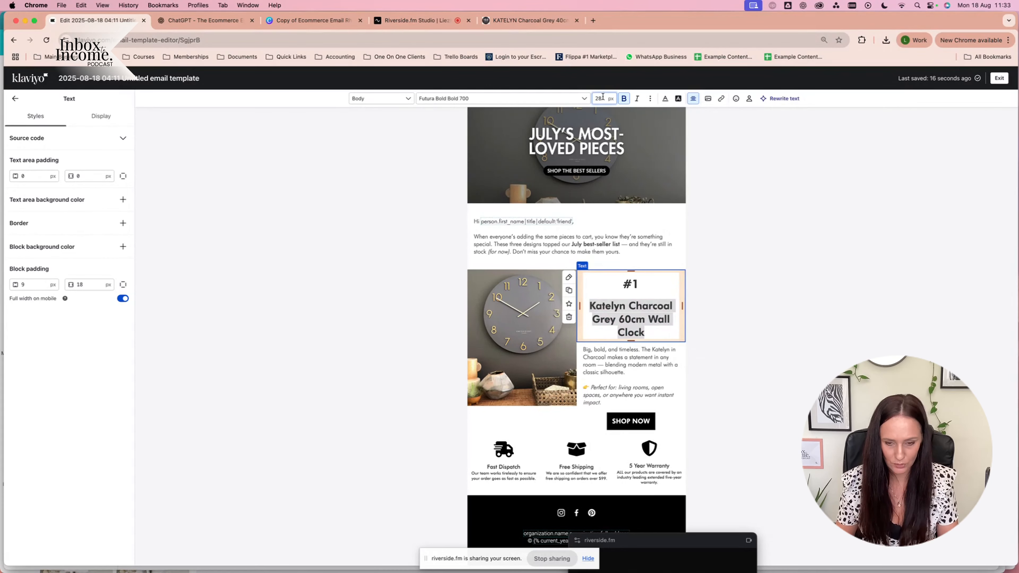
pyautogui.press('BackSpace')
pyautogui.write('4')
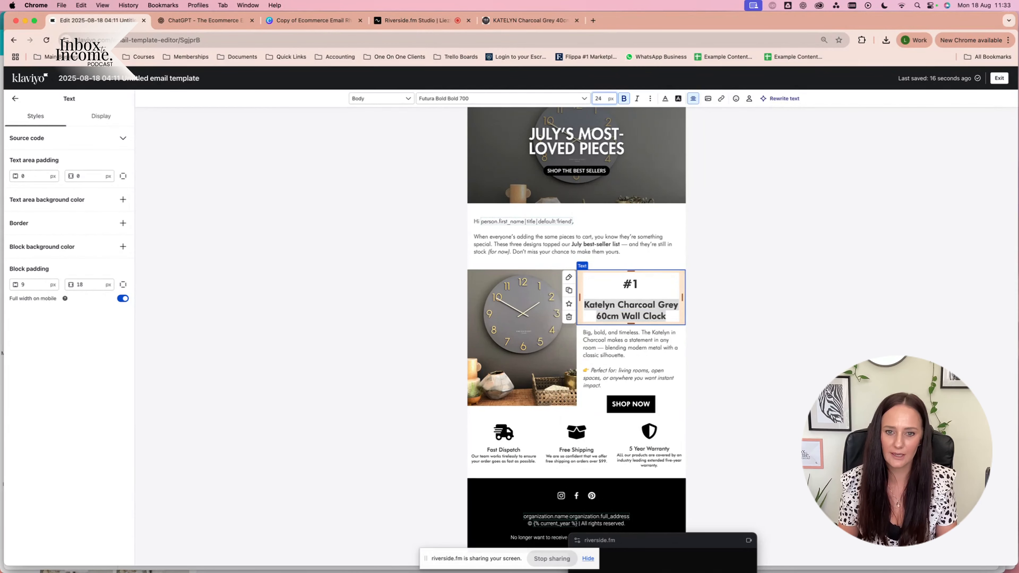
pyautogui.click(625, 364)
pyautogui.press('super+a')
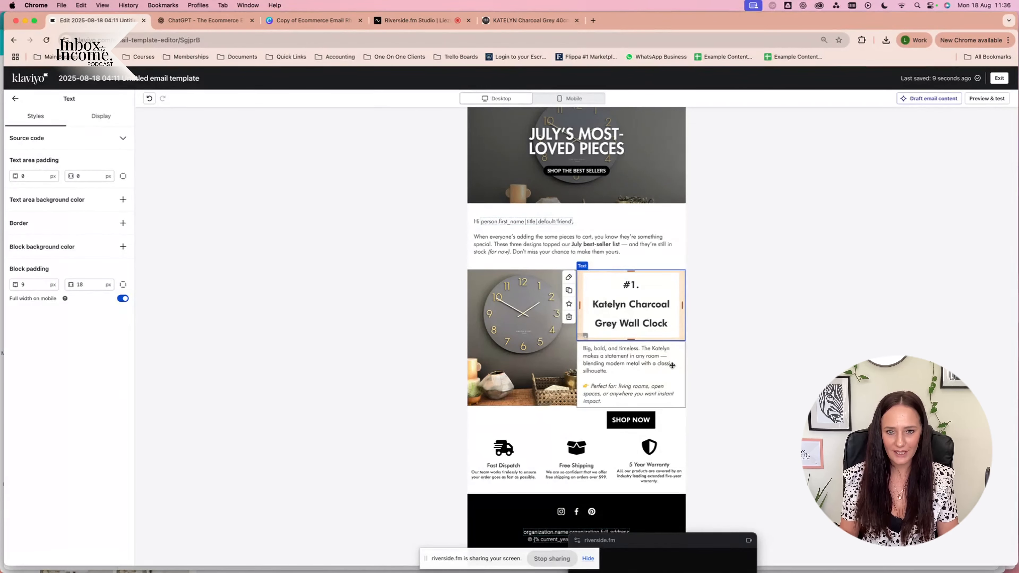
# - Set the clock heading block's padding to 0 px vertical and 9 px horizontal
pyautogui.click(629, 398)
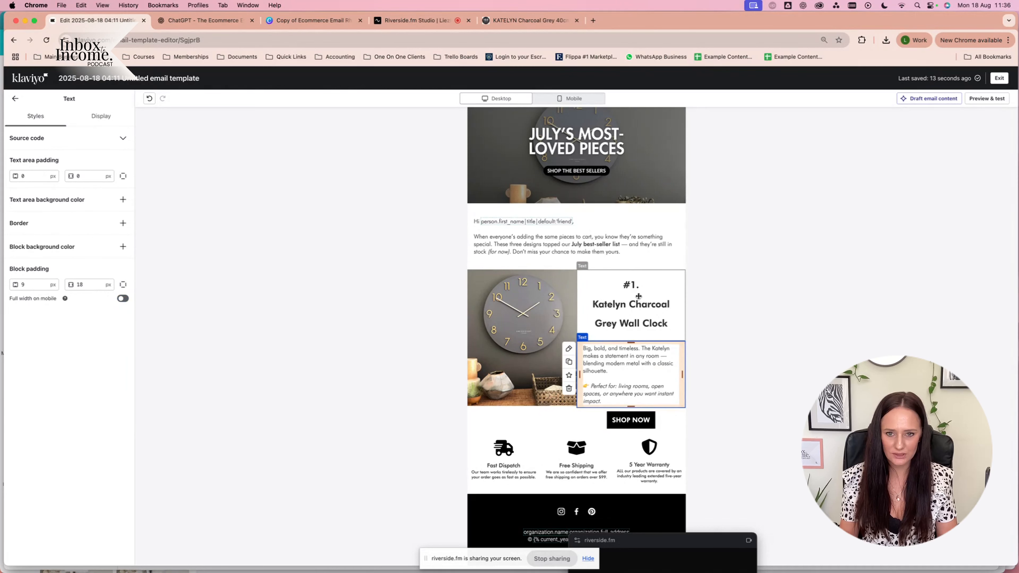
pyautogui.click(647, 332)
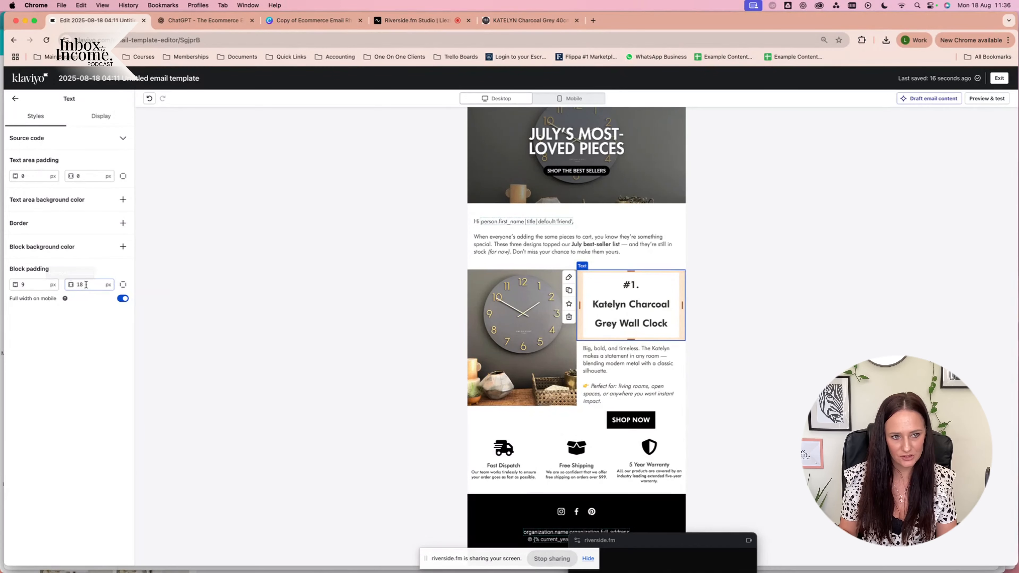
pyautogui.doubleClick(78, 283)
pyautogui.write('9')
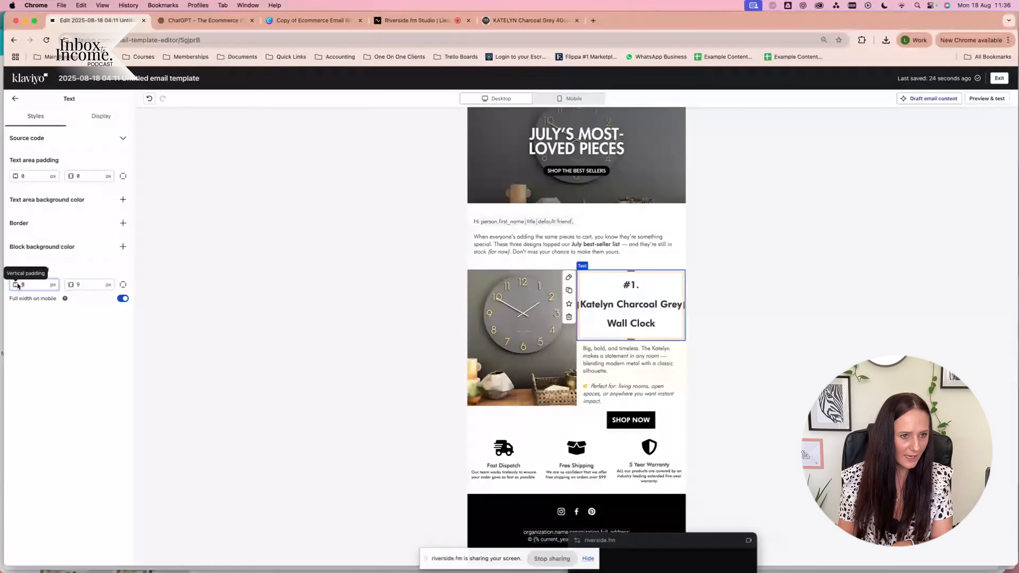
pyautogui.click(29, 287)
pyautogui.write('0')
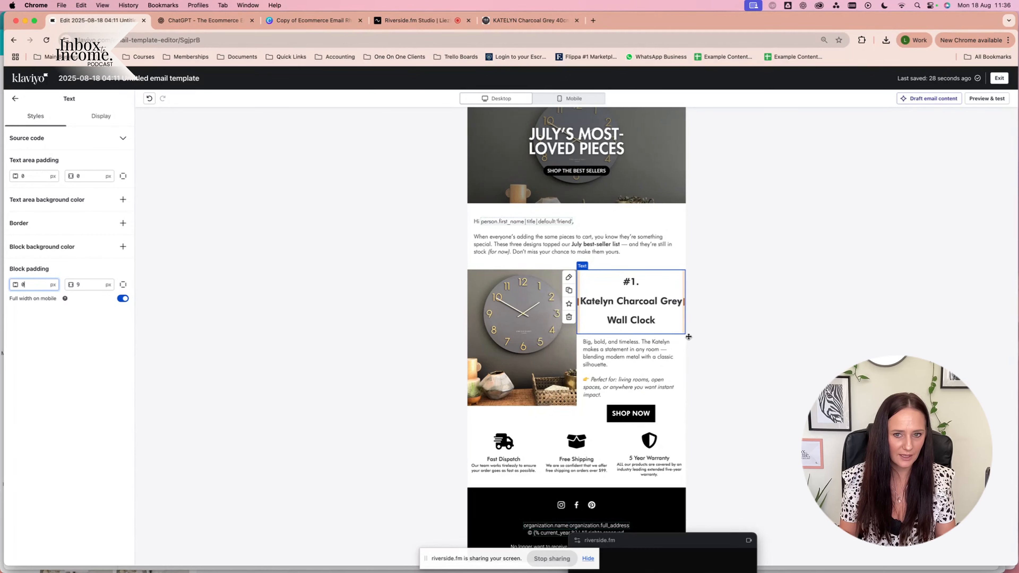
pyautogui.click(675, 349)
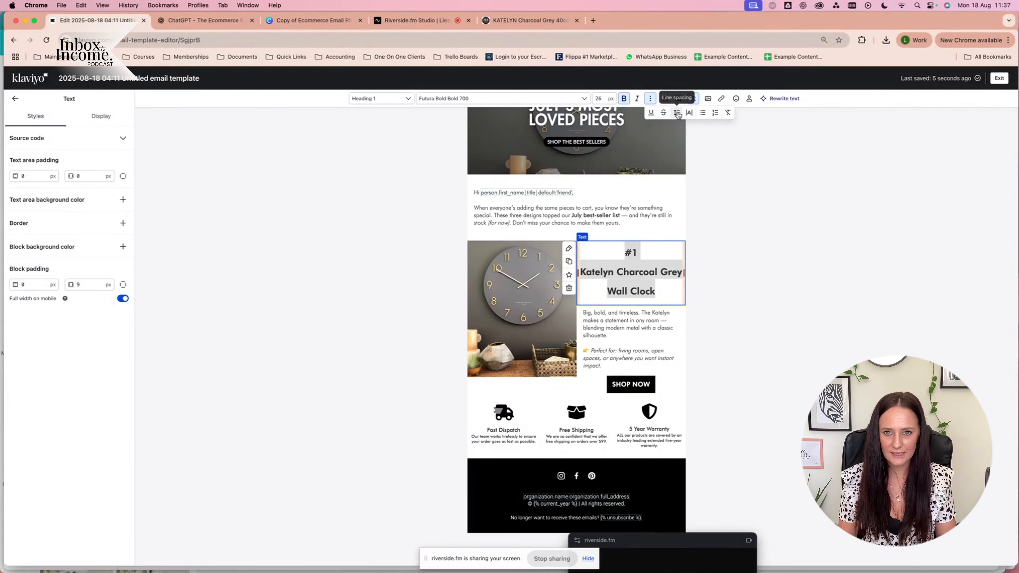
# - Set the line spacing of the "#1 Katelyn Charcoal Grey Wall Clock" heading to 50%
pyautogui.click(678, 114)
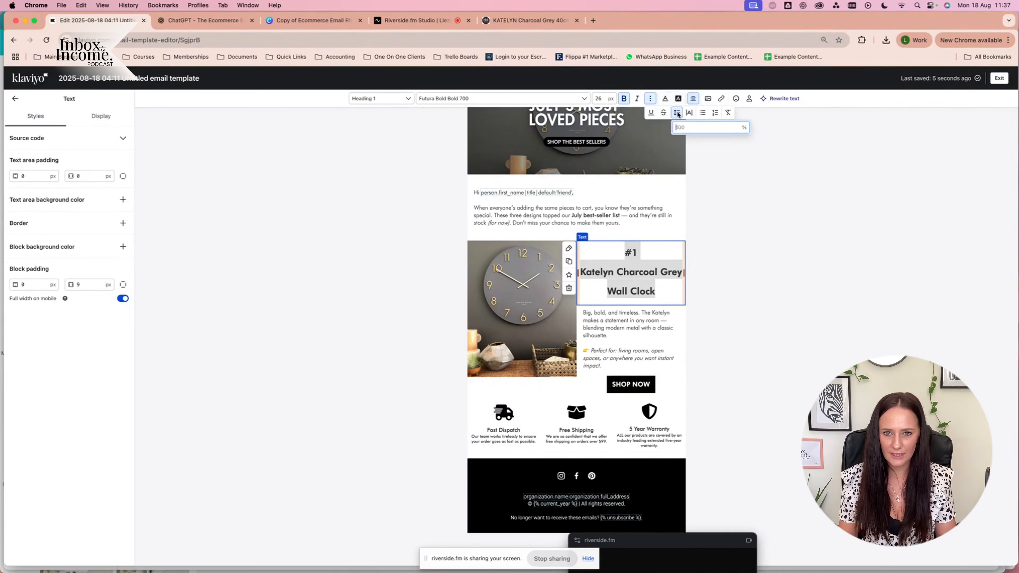
pyautogui.write('150')
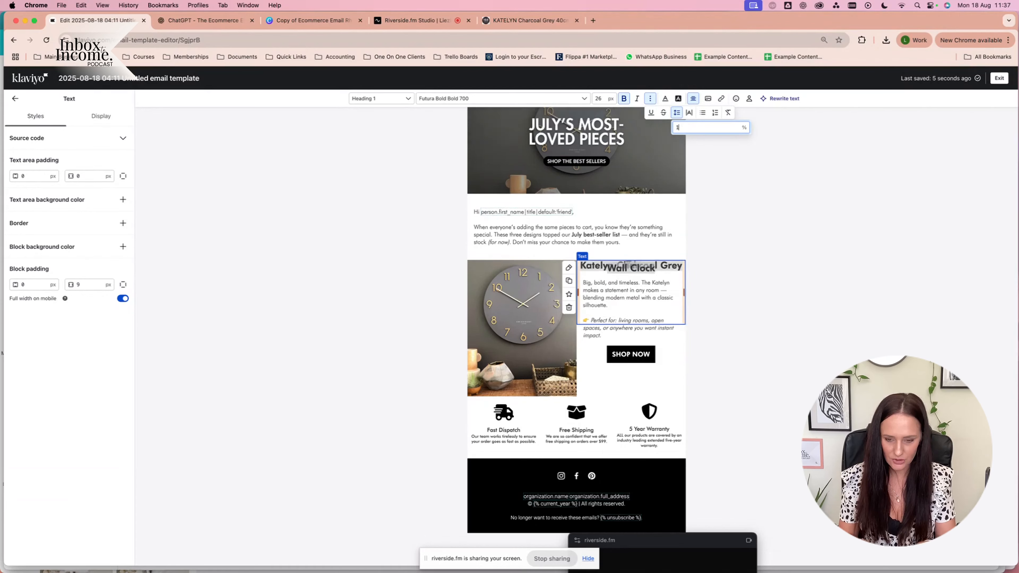
pyautogui.press('BackSpace')
pyautogui.press('BackSpace')
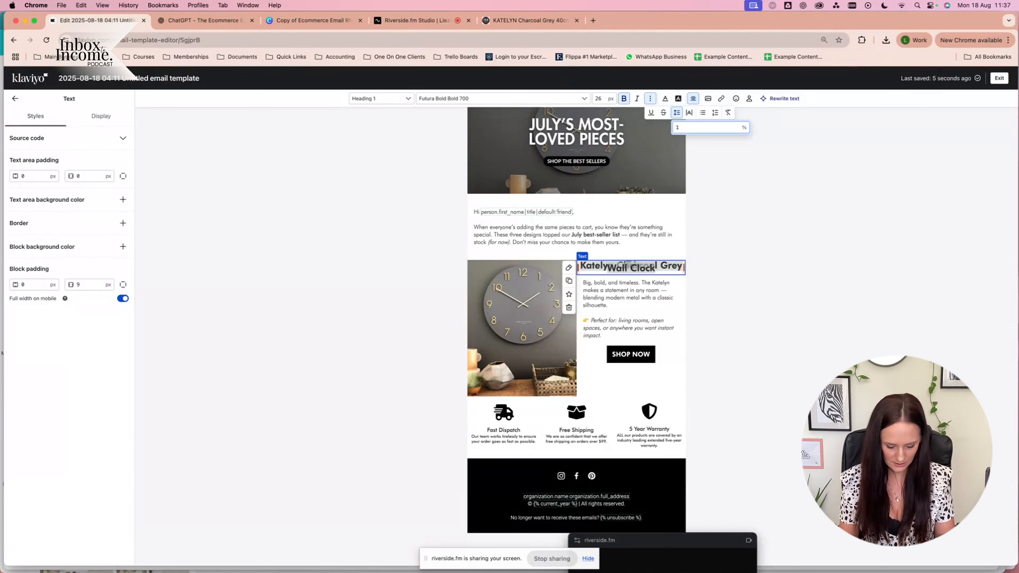
pyautogui.press('BackSpace')
pyautogui.write('50')
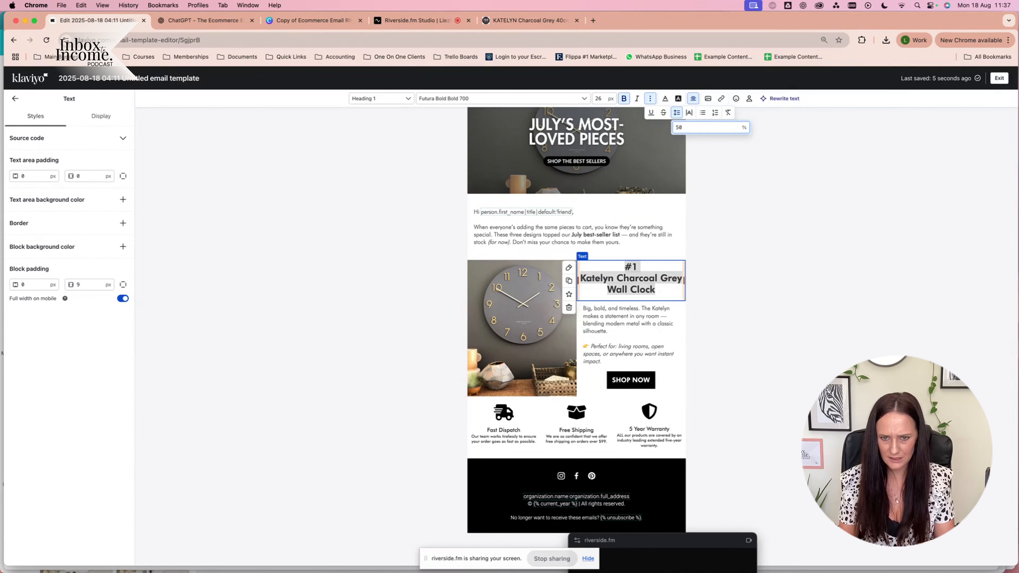
pyautogui.click(643, 344)
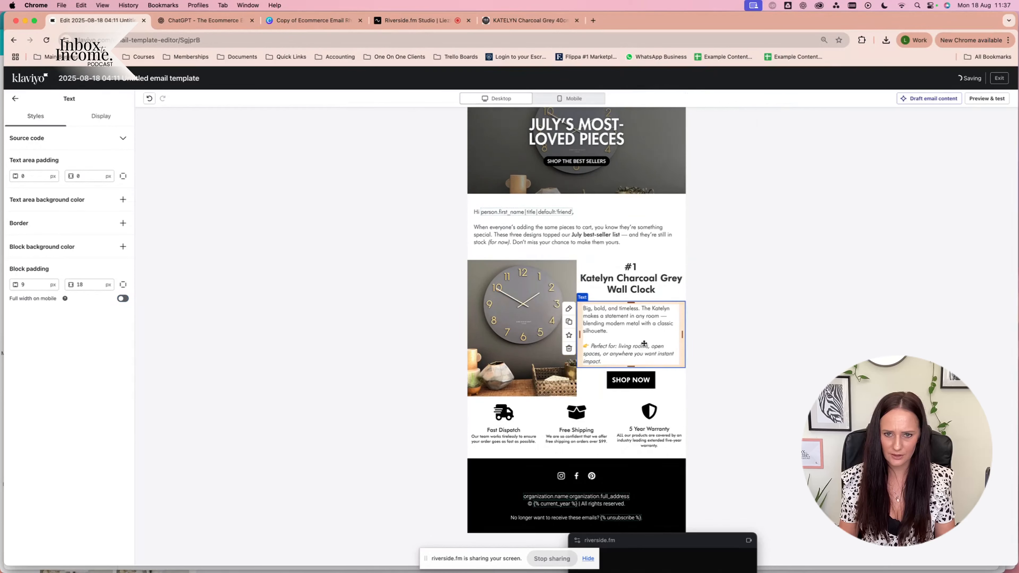
# - Check the clock section in the mobile preview, then review its heading, description and button blocks in desktop view
pyautogui.click(678, 387)
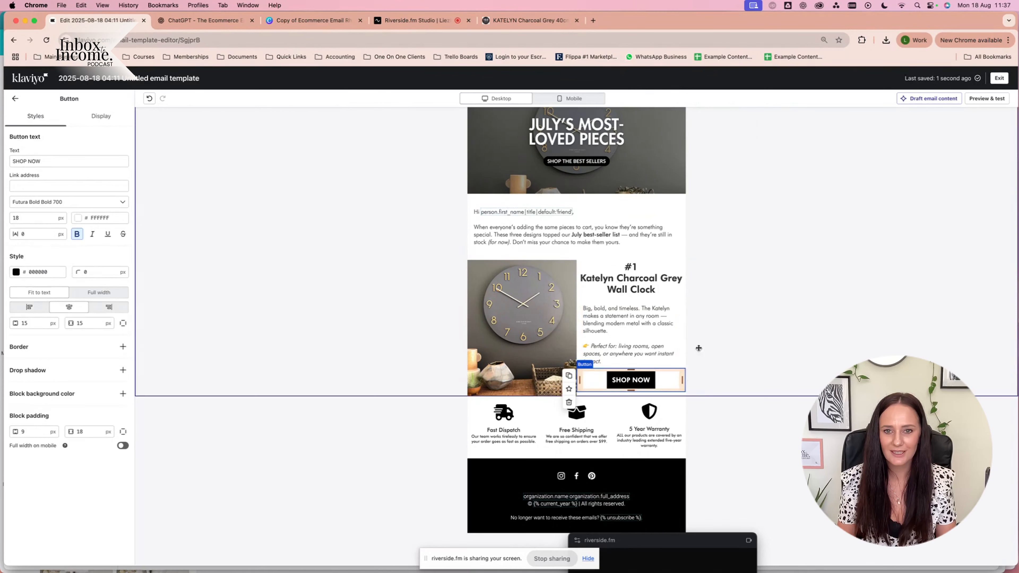
pyautogui.click(565, 99)
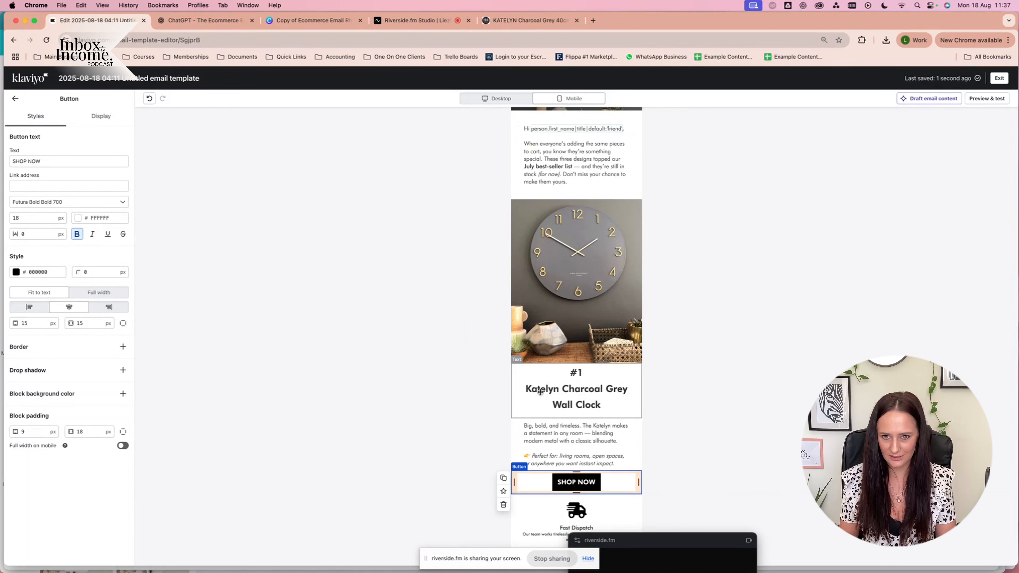
pyautogui.click(497, 95)
pyautogui.click(632, 282)
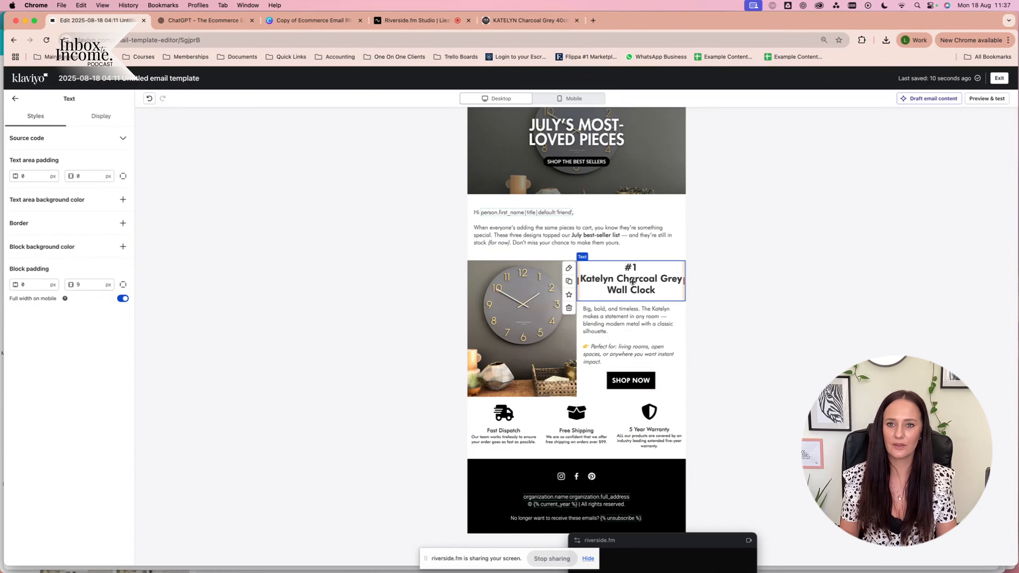
pyautogui.click(638, 309)
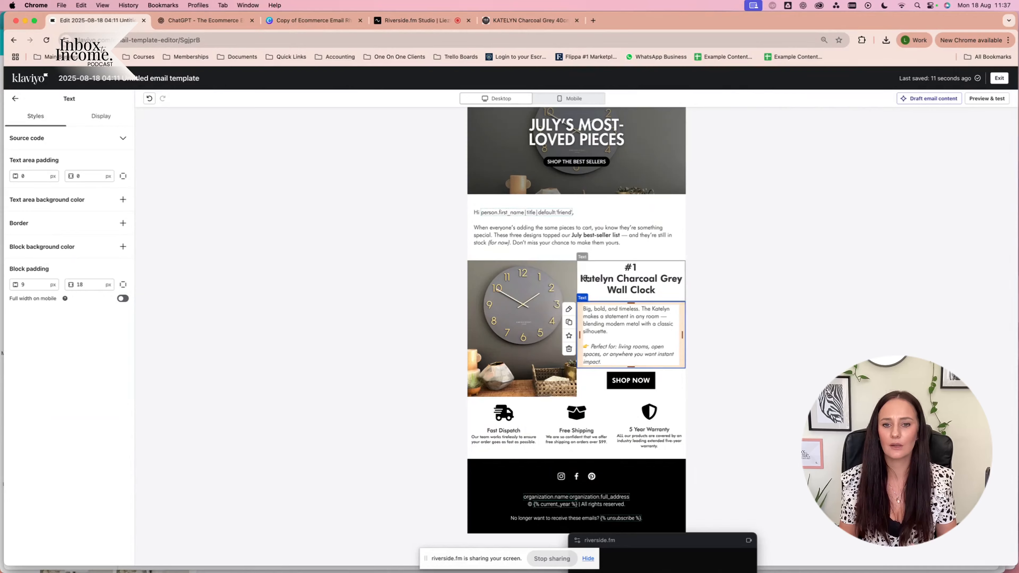
pyautogui.click(593, 391)
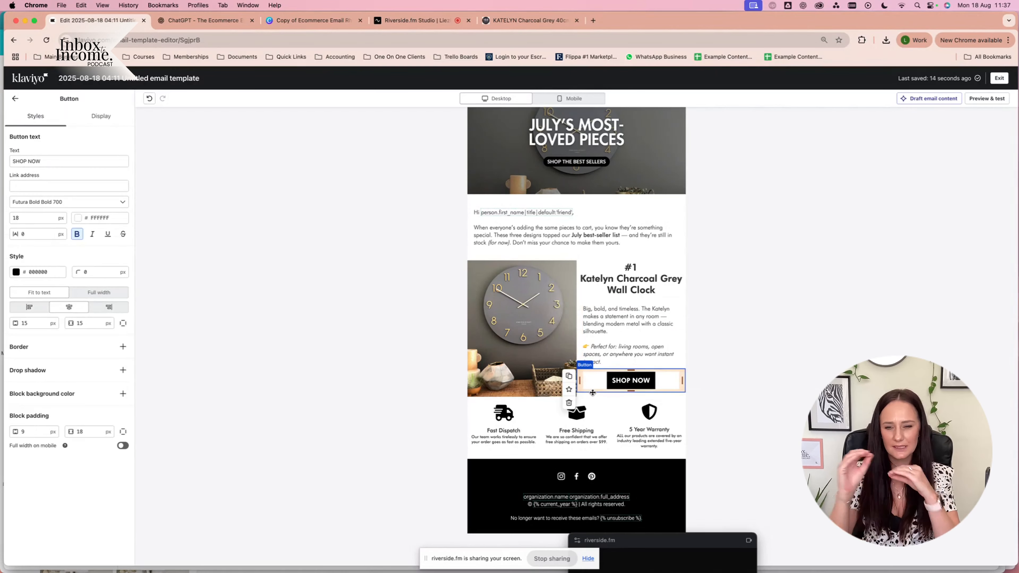
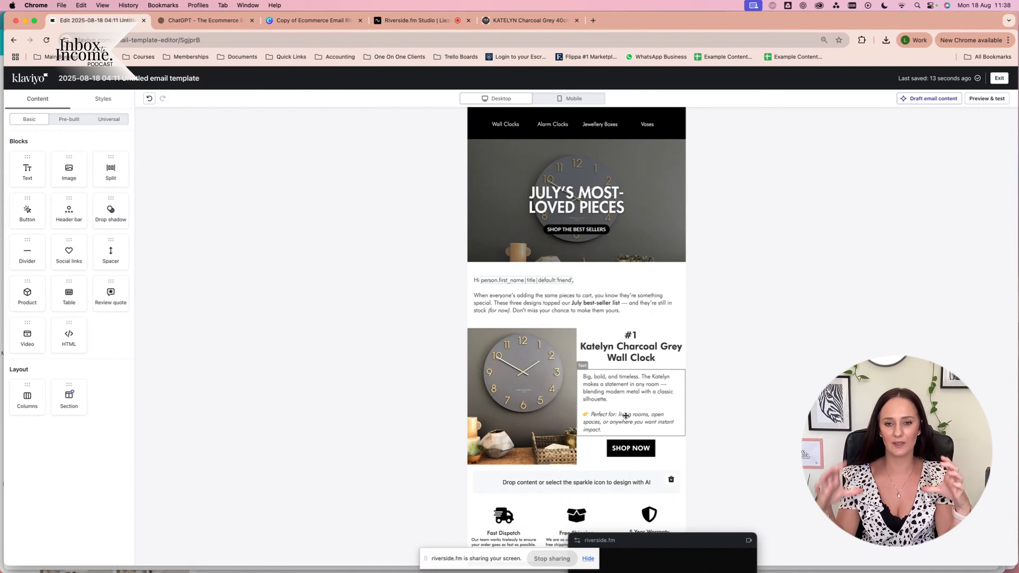
# - Compare the clock section's stacked mobile layout with its two-column desktop layout
pyautogui.click(566, 99)
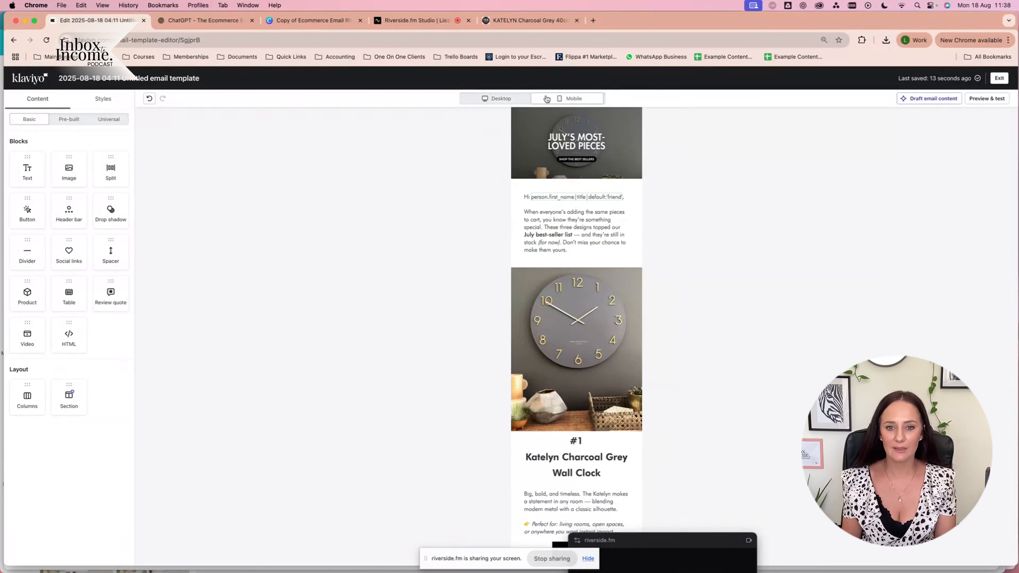
pyautogui.scroll(-3, 613, 362)
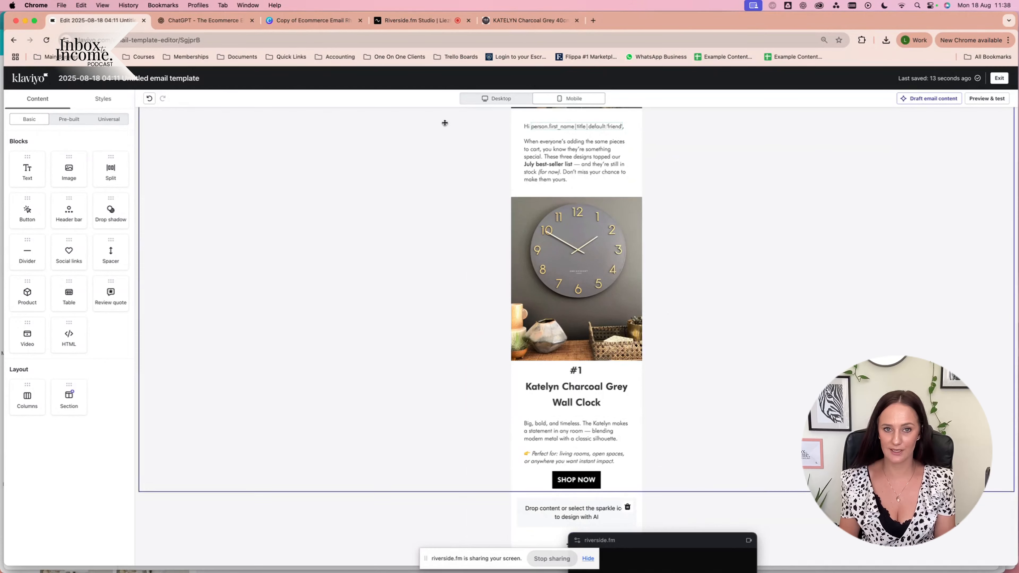
pyautogui.click(500, 99)
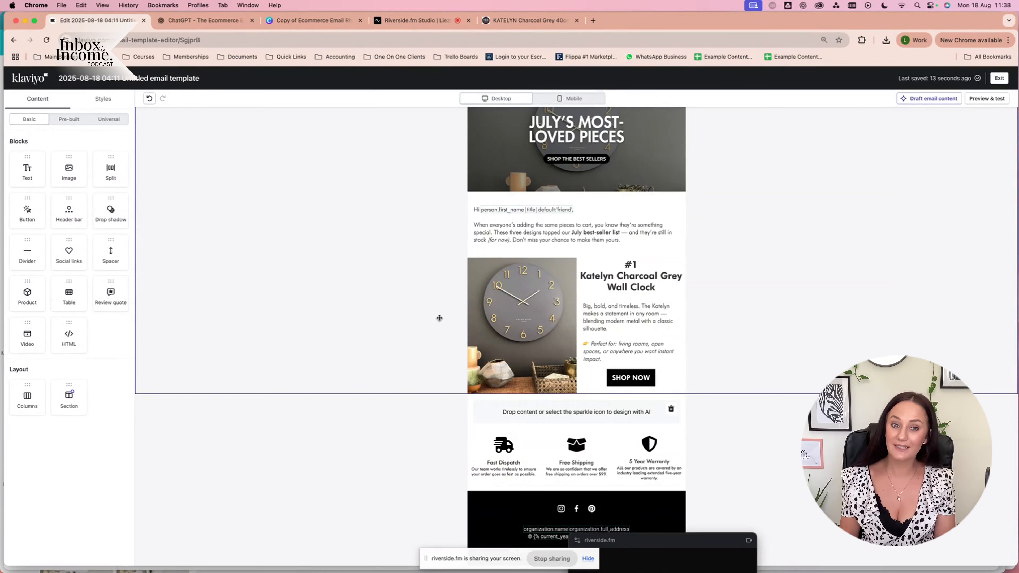
# - Insert an empty section between the navigation header and the hero image, and open its settings
pyautogui.scroll(3, 441, 315)
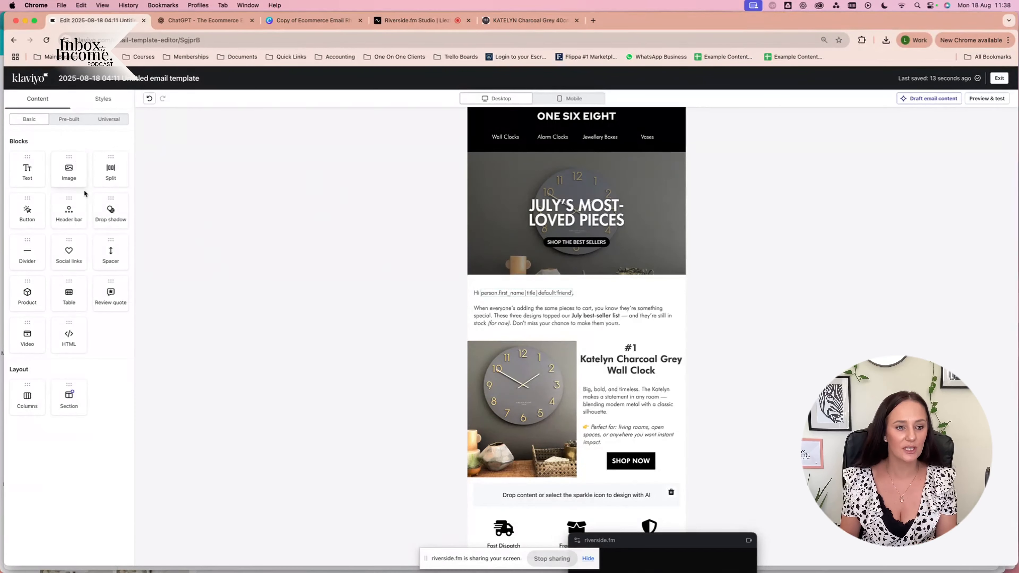
pyautogui.moveTo(64, 399); pyautogui.dragTo(594, 194)
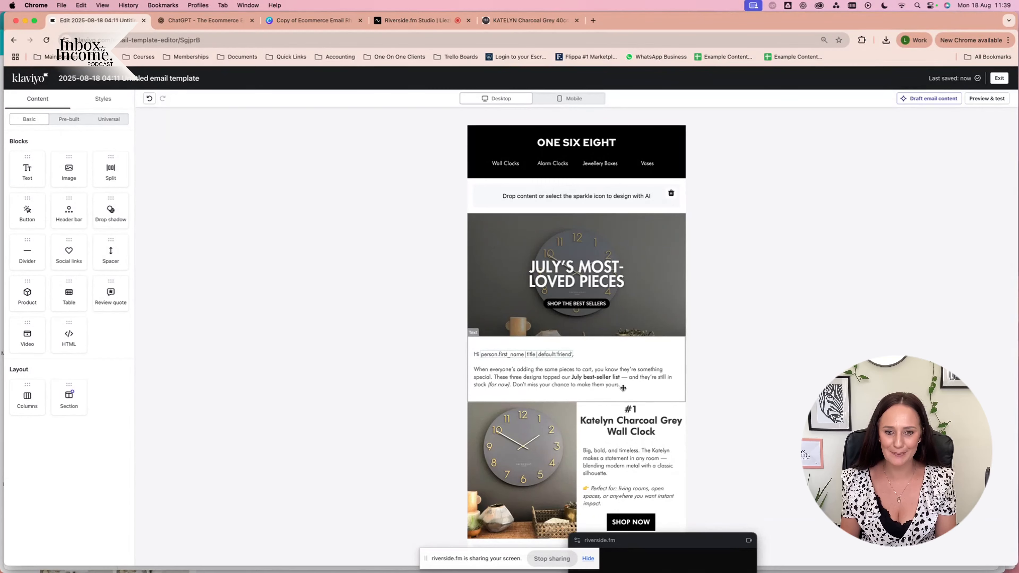
pyautogui.scroll(-2, 623, 388)
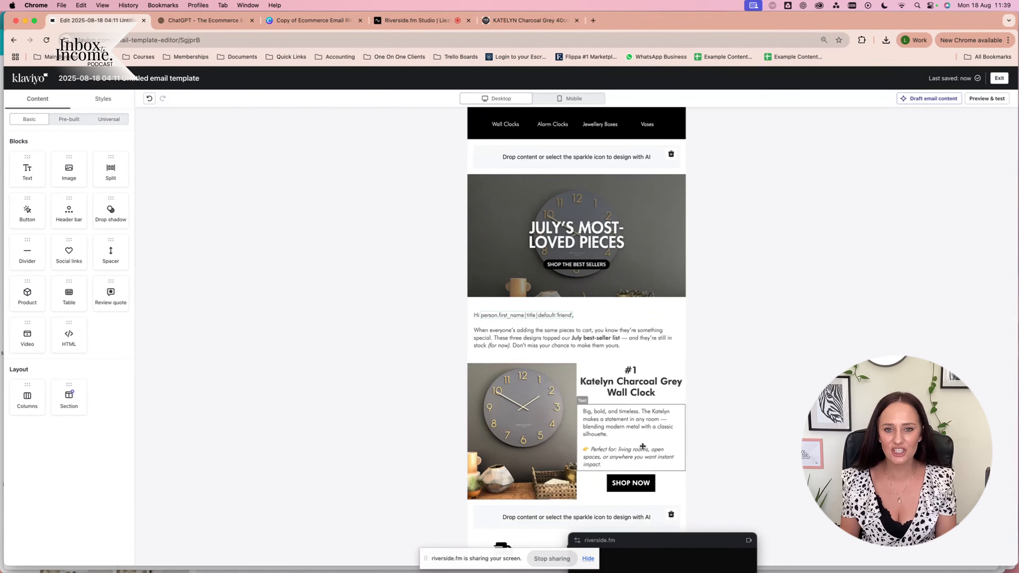
pyautogui.click(579, 258)
pyautogui.click(316, 151)
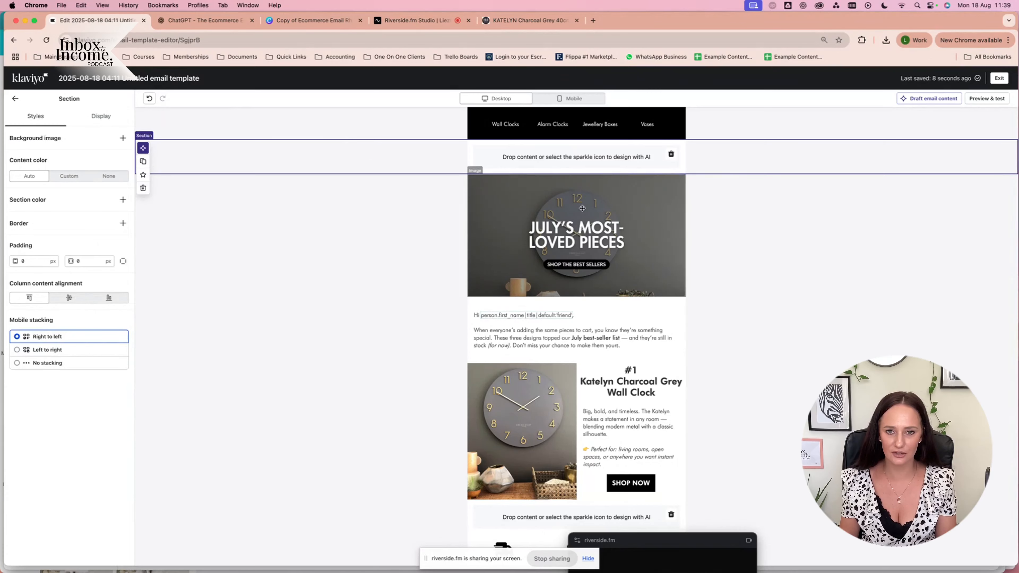
# - Move the hero image and the intro text into the new section below the header, and delete the emptied section above the clock
pyautogui.moveTo(574, 243)
pyautogui.mouseDown()
pyautogui.moveTo(582, 189)
pyautogui.moveTo(586, 233)
pyautogui.mouseUp()
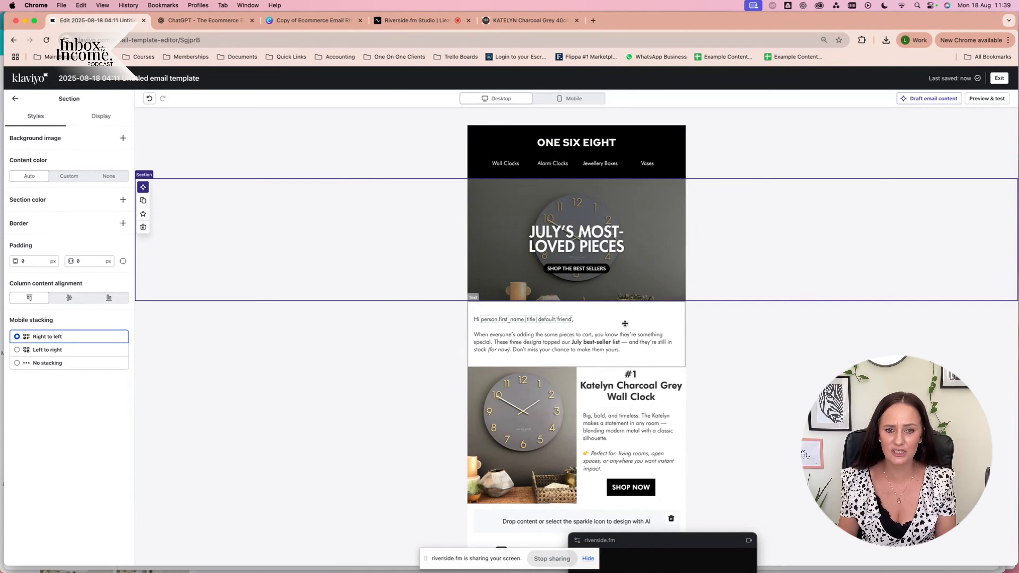
pyautogui.moveTo(574, 352); pyautogui.dragTo(574, 310)
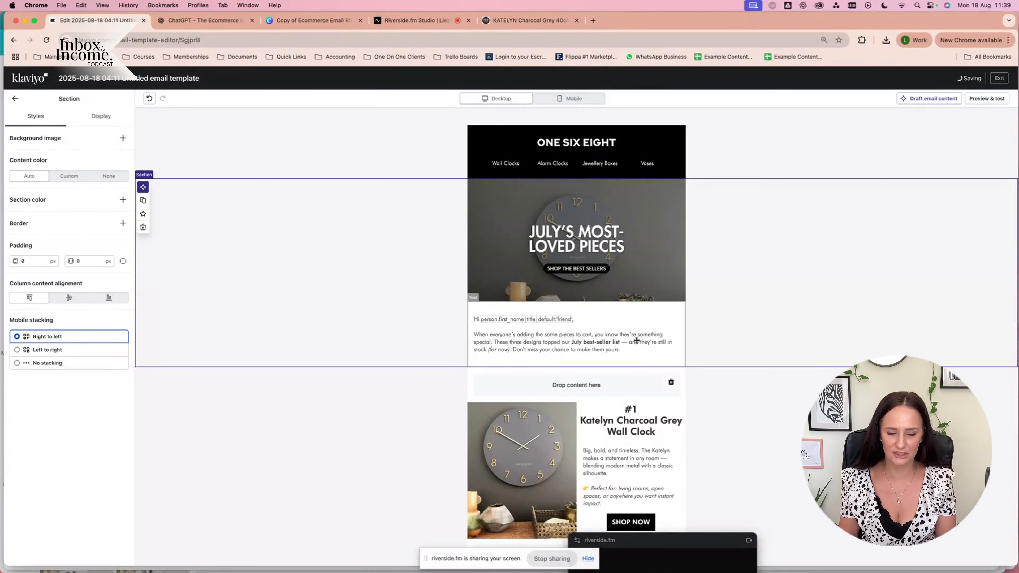
pyautogui.scroll(-5, 250, 326)
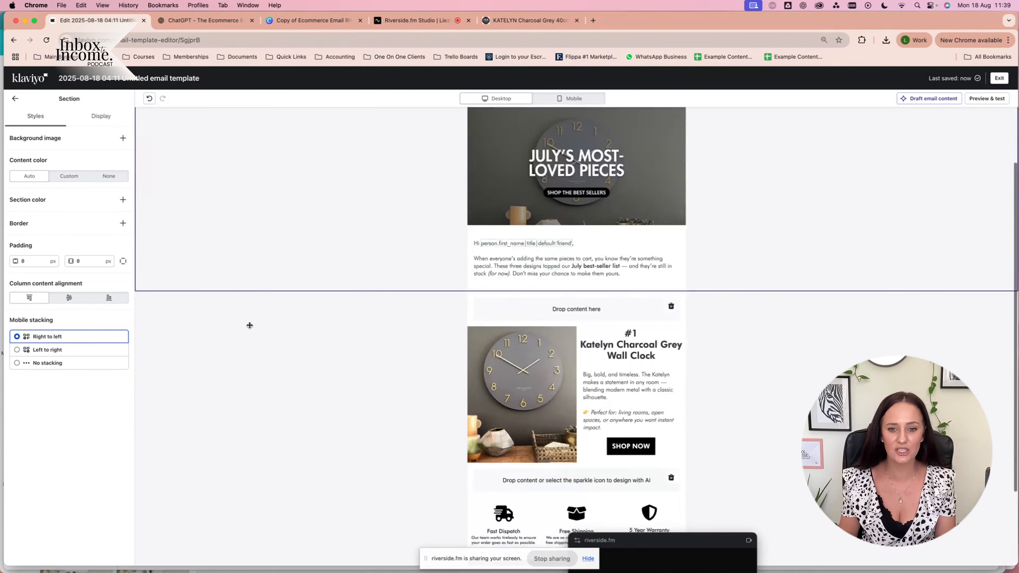
pyautogui.click(671, 204)
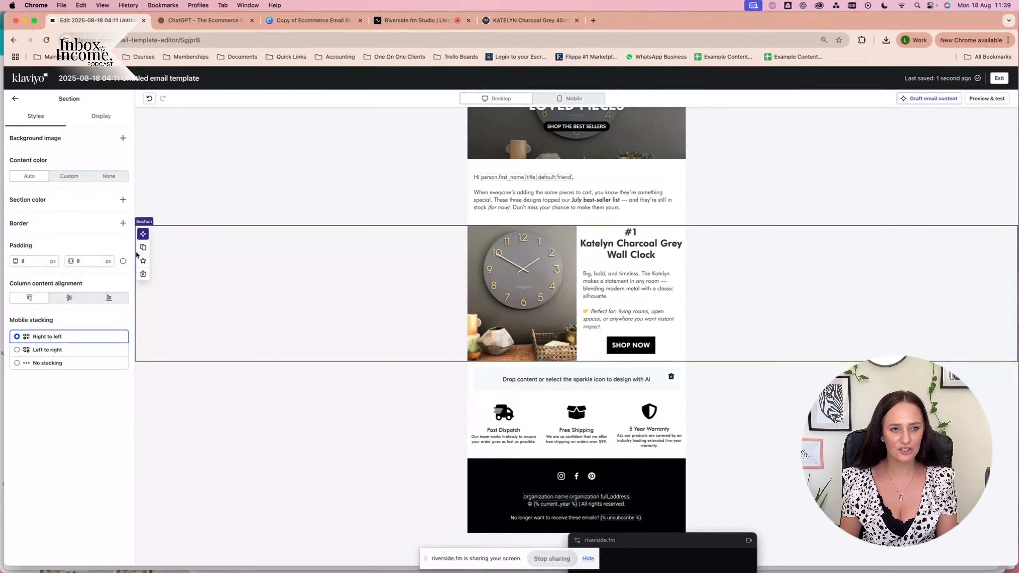
# - Duplicate the "#1 Katelyn Charcoal Grey Wall Clock" product section
pyautogui.click(144, 248)
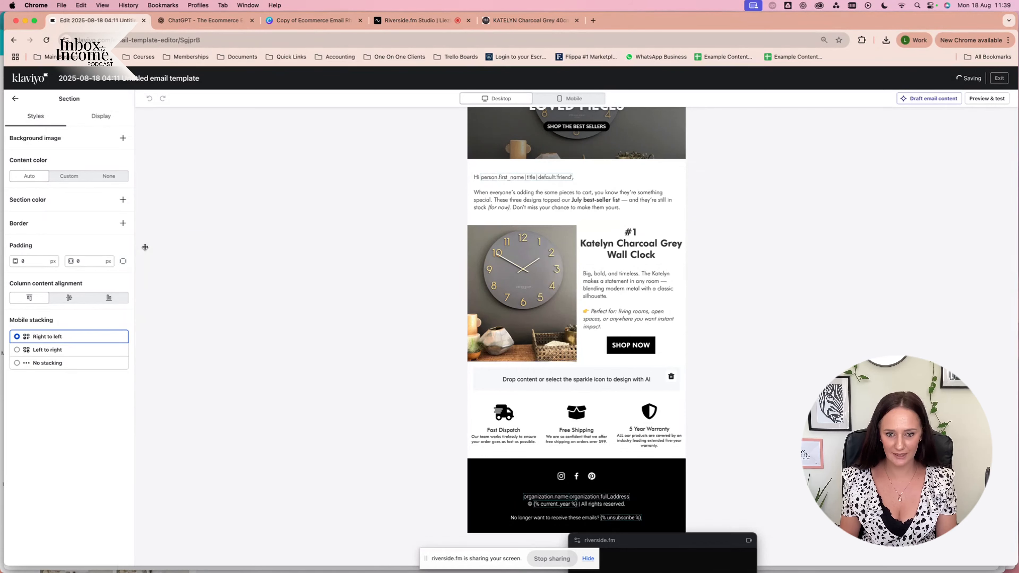
pyautogui.scroll(-2, 578, 406)
pyautogui.scroll(-1, 578, 406)
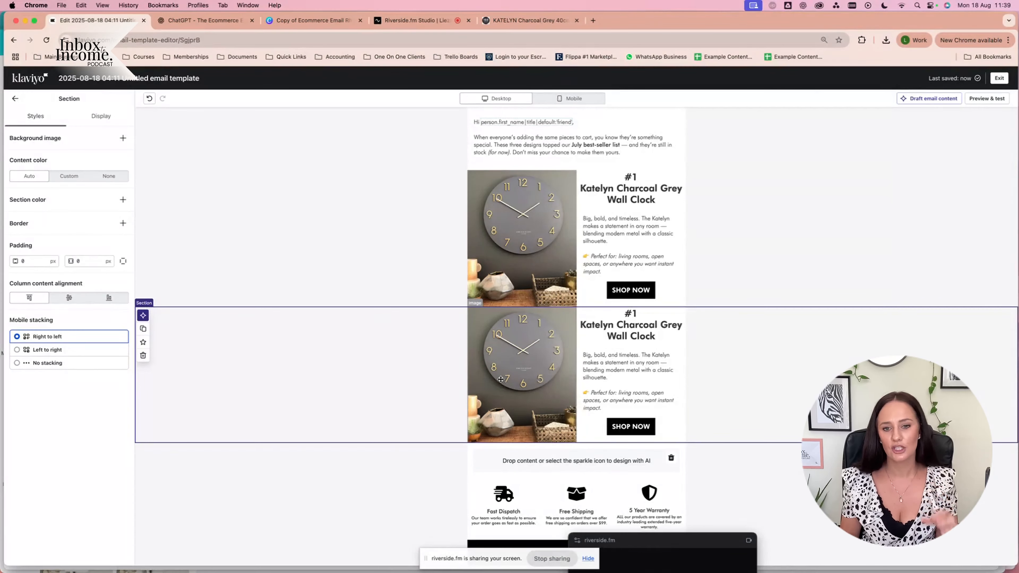
# - Mirror the duplicated section's layout, with the heading, description and button in the left column and the image in the right column
pyautogui.moveTo(495, 368); pyautogui.dragTo(639, 315)
pyautogui.moveTo(639, 463); pyautogui.dragTo(513, 309)
pyautogui.scroll(-2, 522, 334)
pyautogui.moveTo(631, 402); pyautogui.dragTo(523, 366)
pyautogui.click(638, 292)
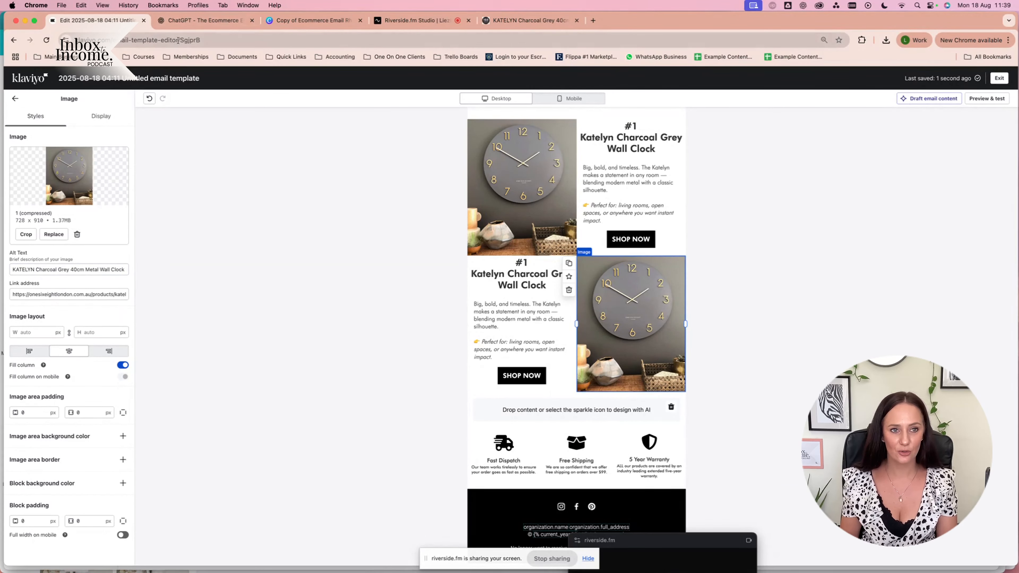
# - Using the second product name from the ChatGPT copy, change the duplicated section's heading to "#2 Sara Mist Jewellery Box"
pyautogui.click(193, 21)
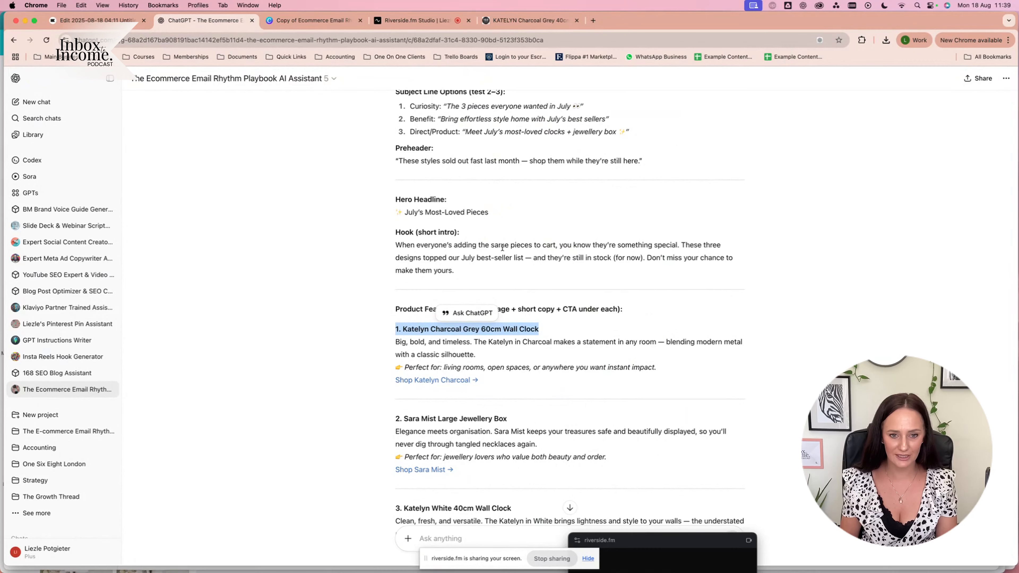
pyautogui.scroll(-2, 502, 248)
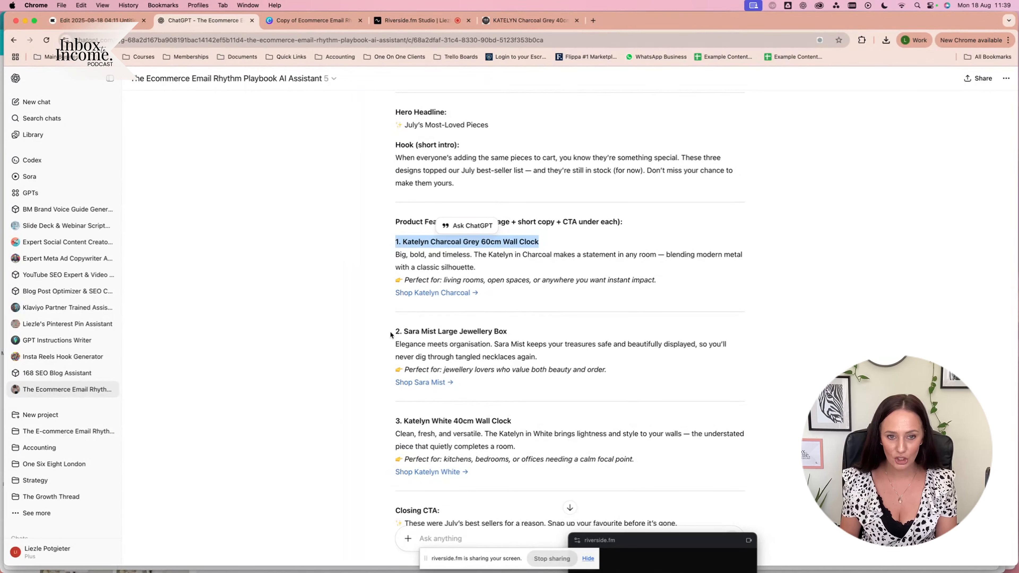
pyautogui.moveTo(396, 331); pyautogui.dragTo(576, 330)
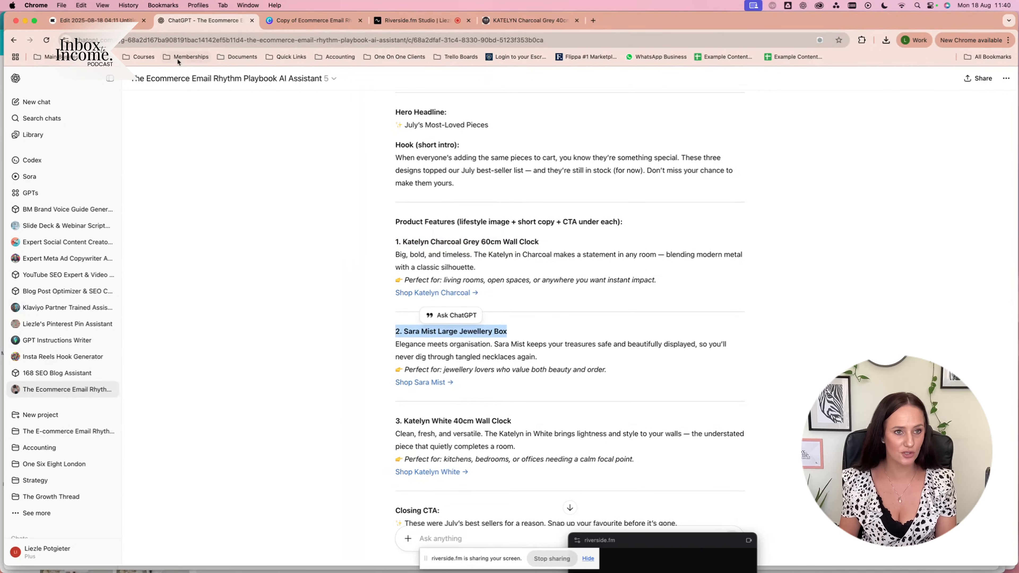
pyautogui.click(97, 20)
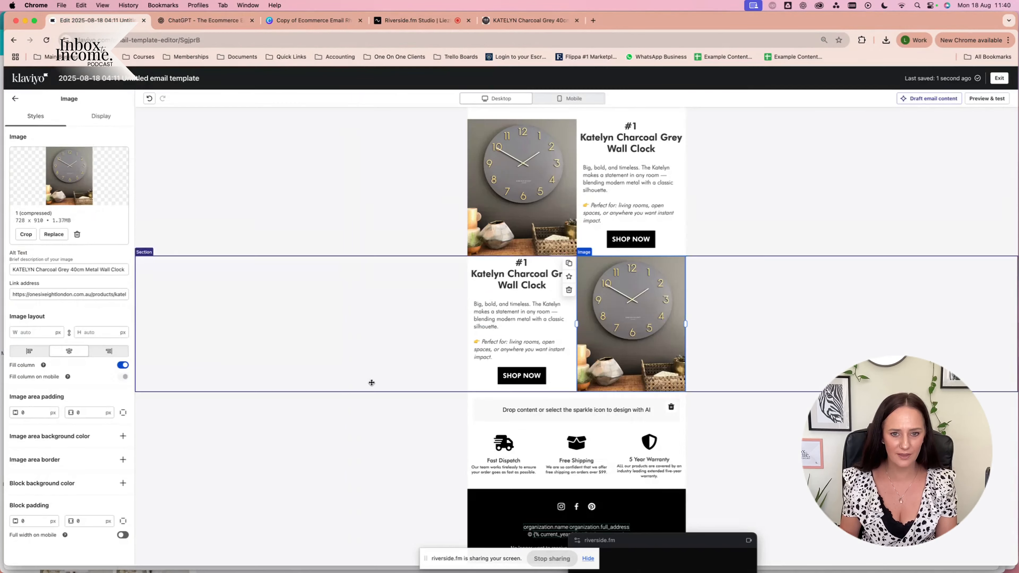
pyautogui.click(522, 286)
pyautogui.click(530, 264)
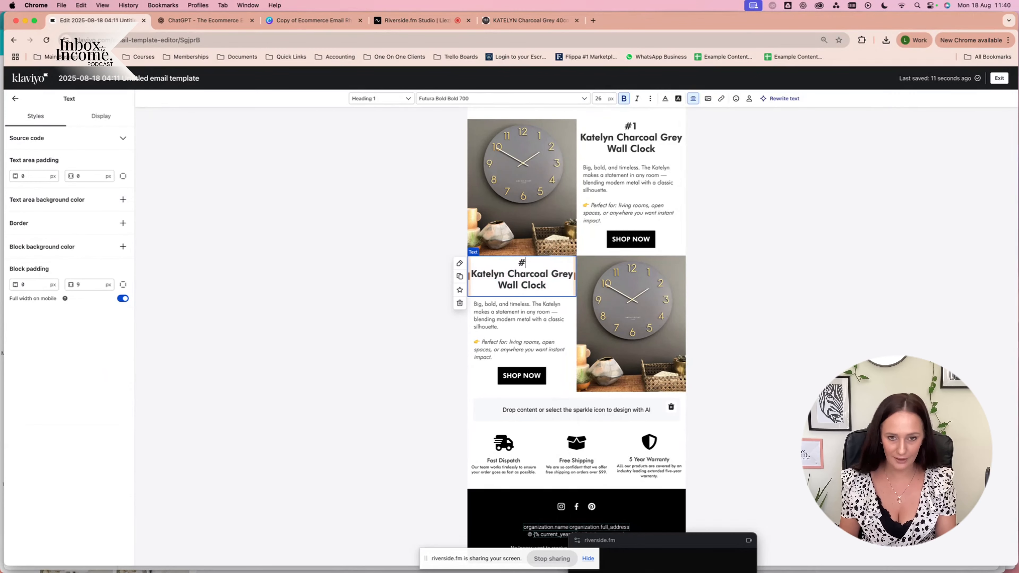
pyautogui.moveTo(472, 274); pyautogui.dragTo(574, 289)
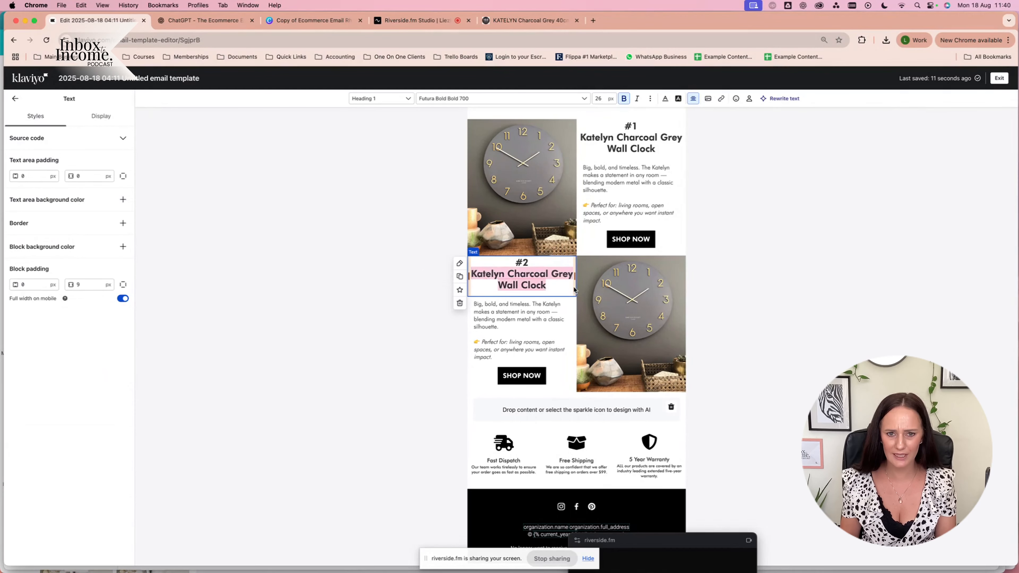
pyautogui.write('Sara Mist')
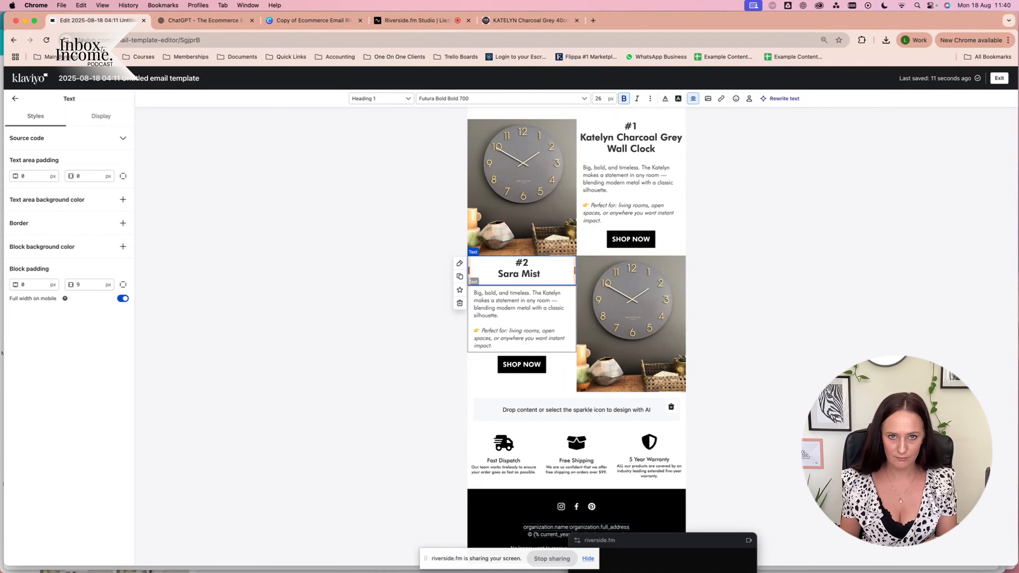
pyautogui.click(204, 20)
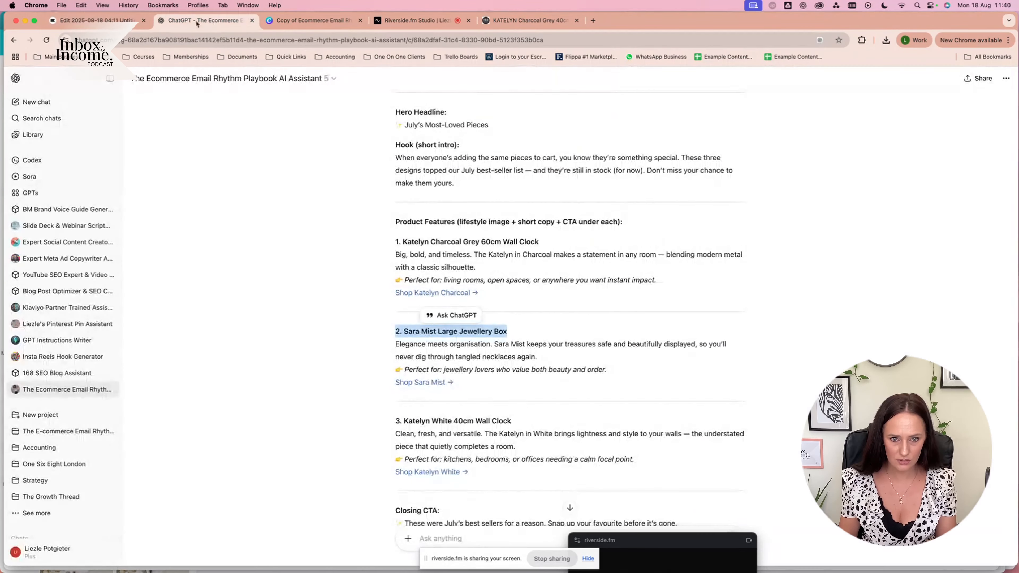
pyautogui.click(65, 21)
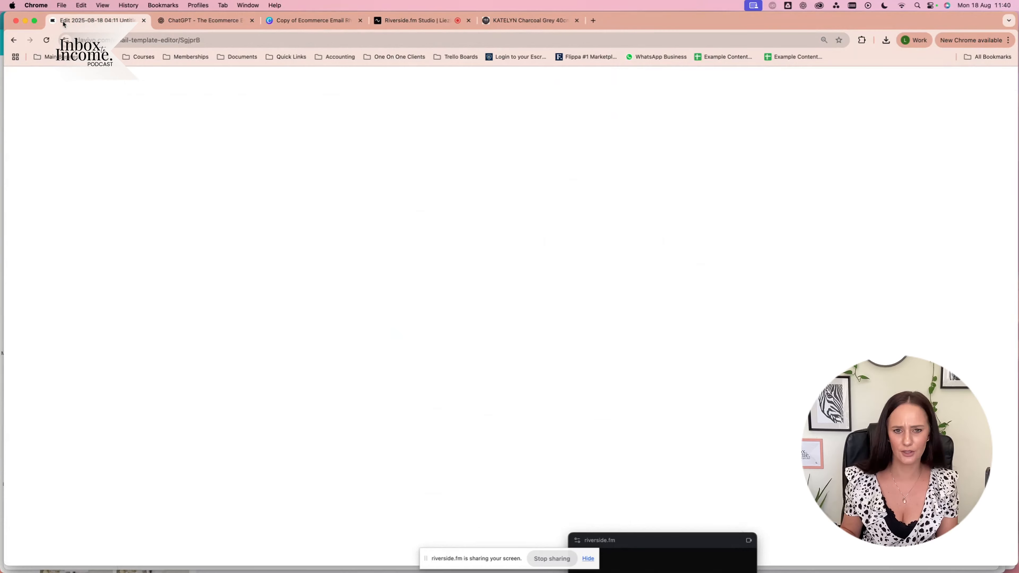
pyautogui.write('a Mist Jewe')
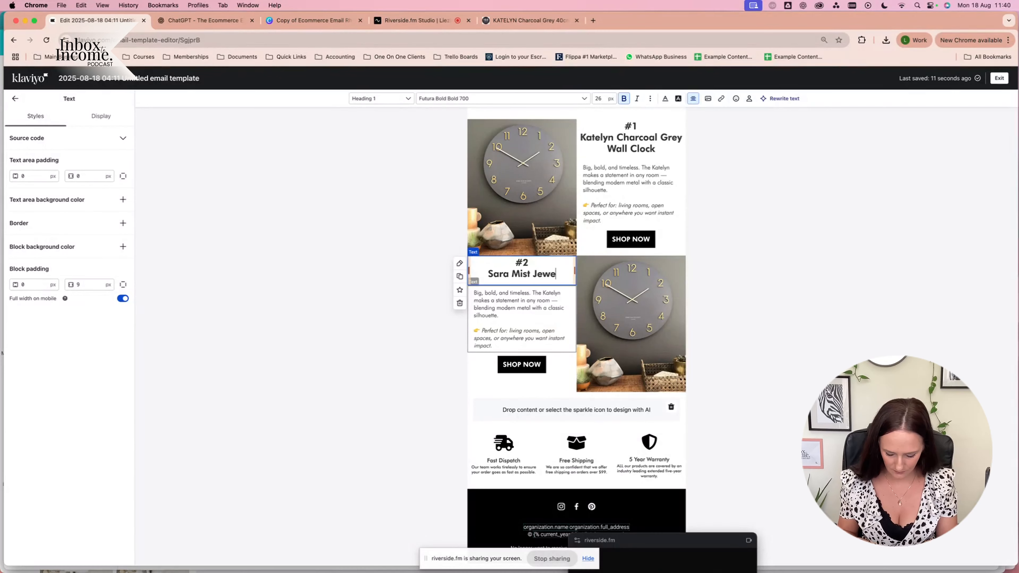
pyautogui.write('llery Box')
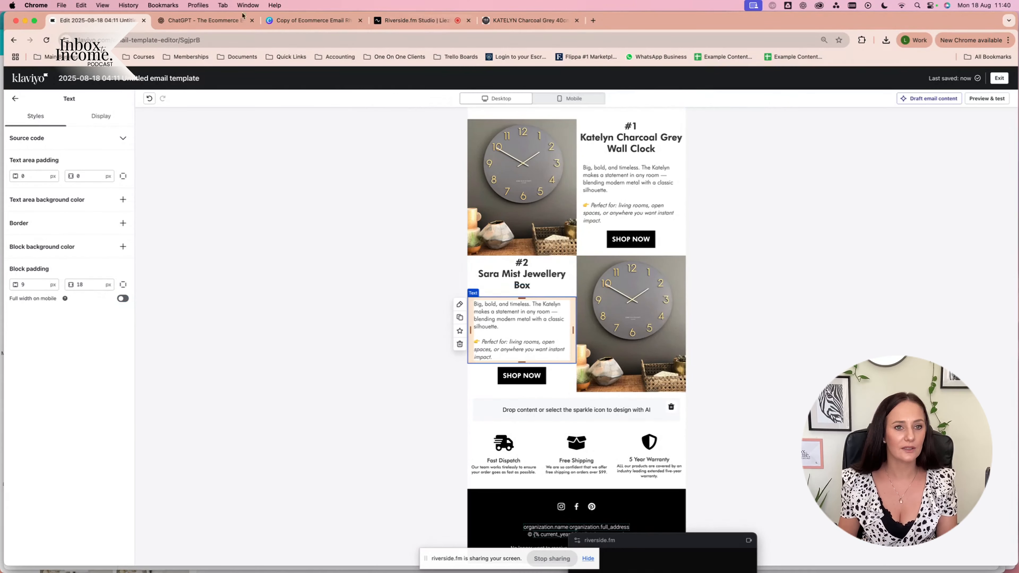
# - Replace the duplicated description with ChatGPT's Sara Mist copy, keeping its formatting, and add a blank line before the "Perfect for" sentence
pyautogui.click(202, 21)
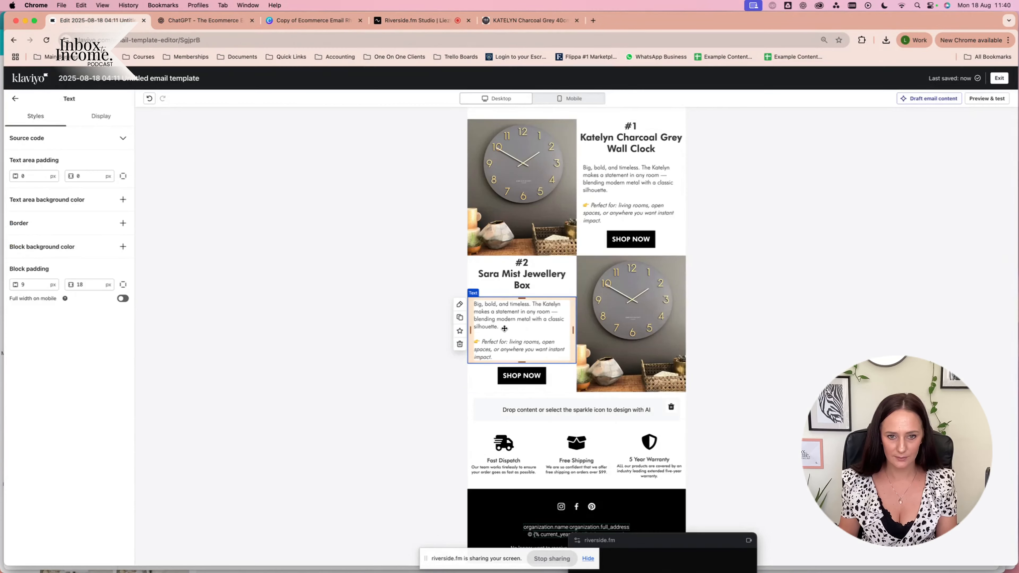
pyautogui.click(505, 328)
pyautogui.press('super+a')
pyautogui.press('super+v')
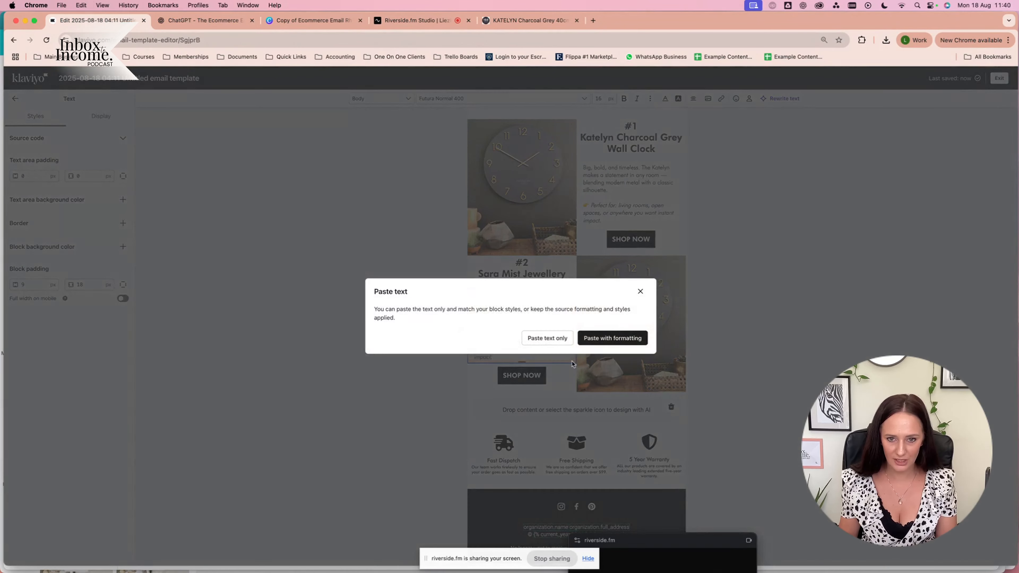
pyautogui.click(599, 338)
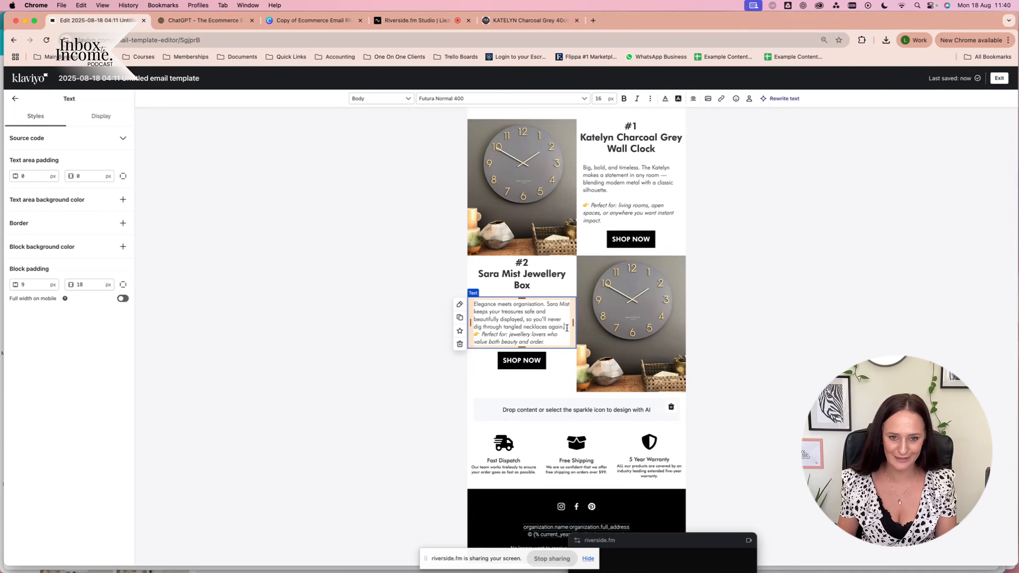
pyautogui.press('Return')
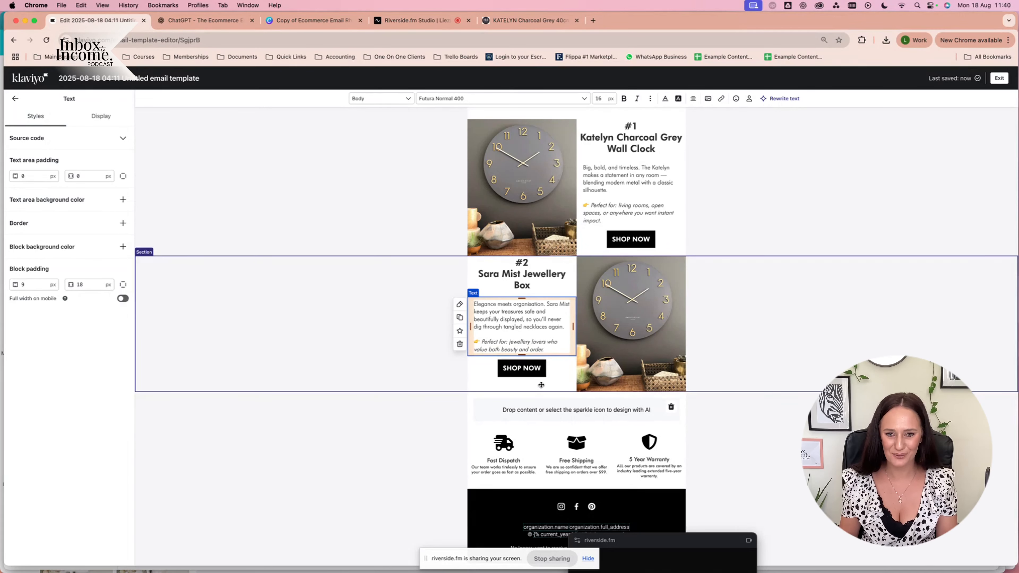
# - Replace the clock image in section #2 with the jewellery box lifestyle photo from the image library
pyautogui.click(658, 306)
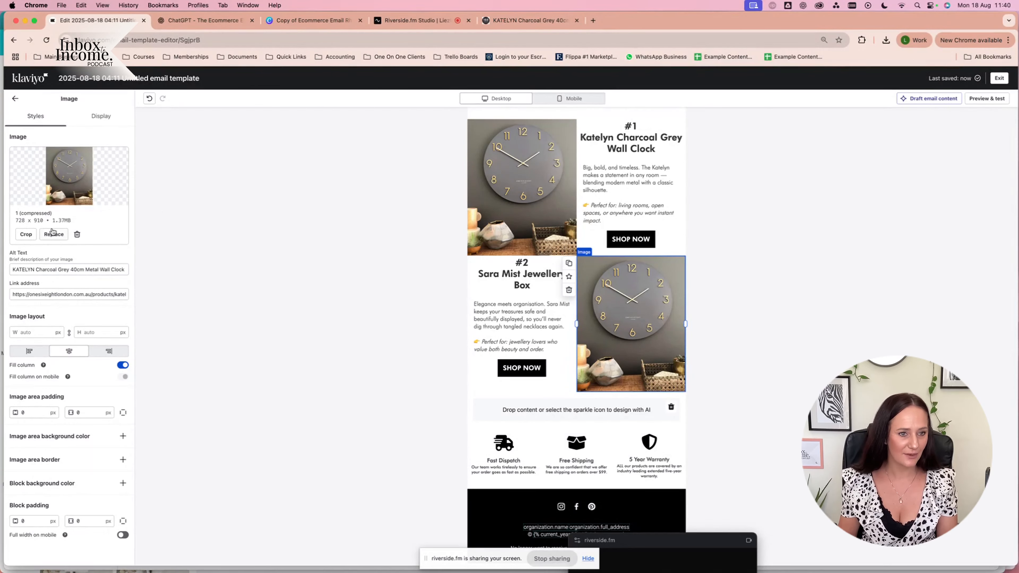
pyautogui.click(53, 234)
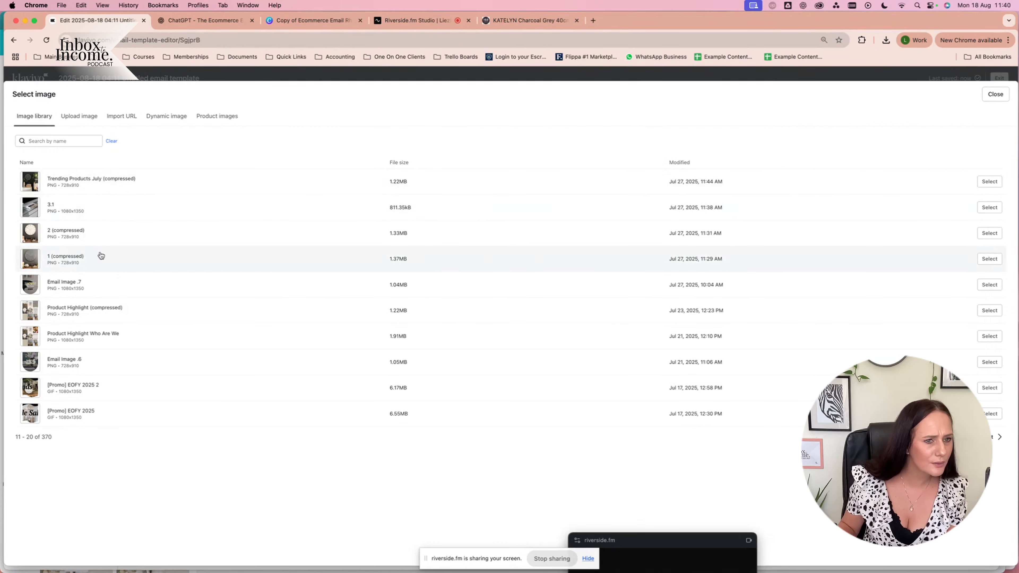
pyautogui.click(989, 336)
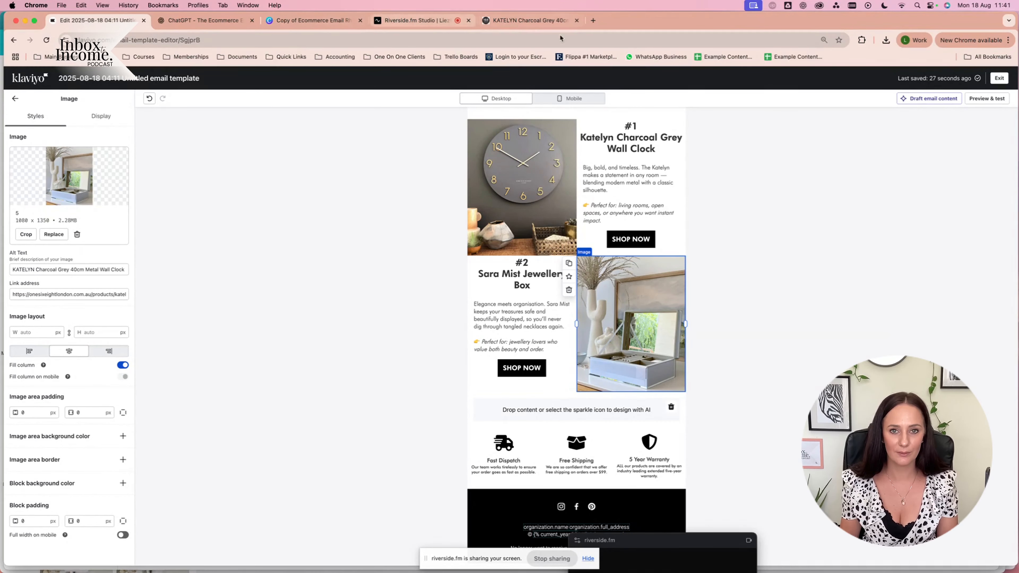
# - Search the One Six Eight store for "sara mist" and link the section #2 image to the large jewellery box's product page
pyautogui.click(533, 21)
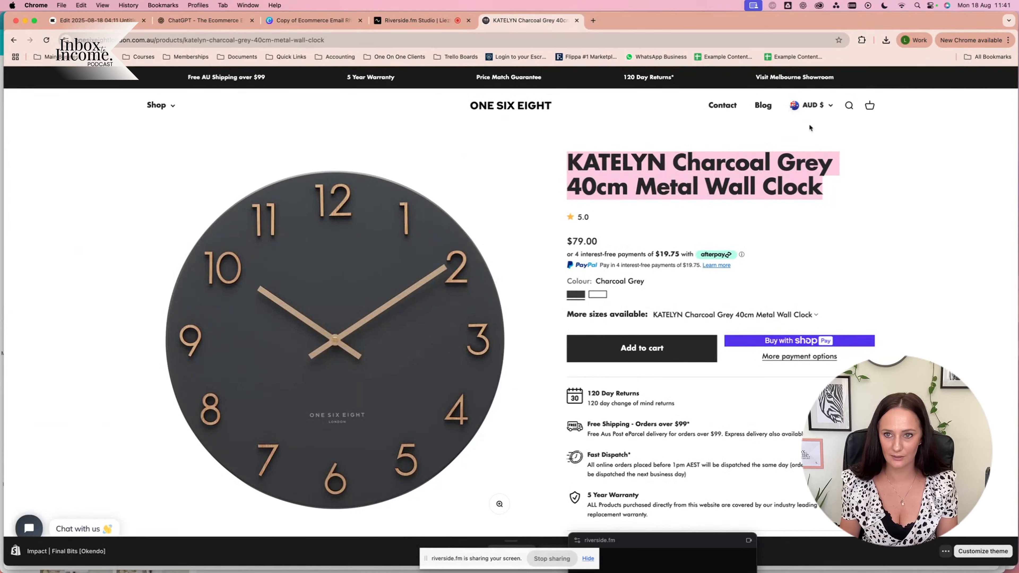
pyautogui.click(846, 106)
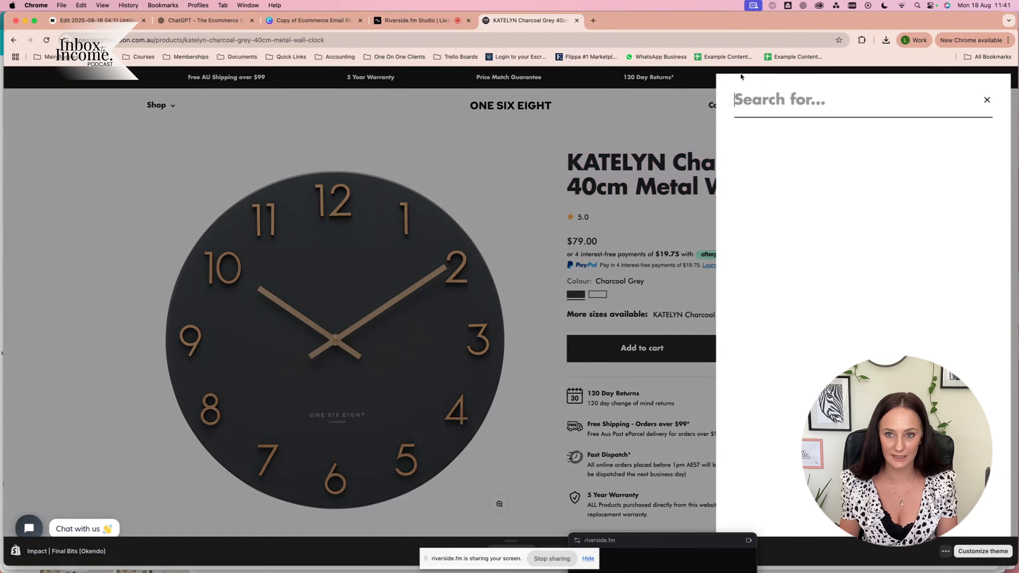
pyautogui.write('sara mist')
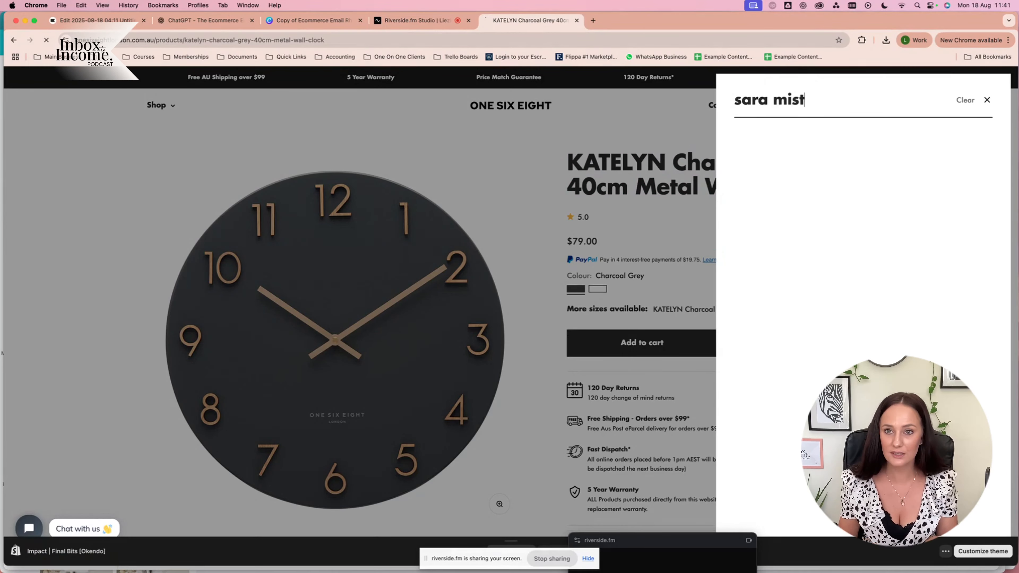
pyautogui.press('Return')
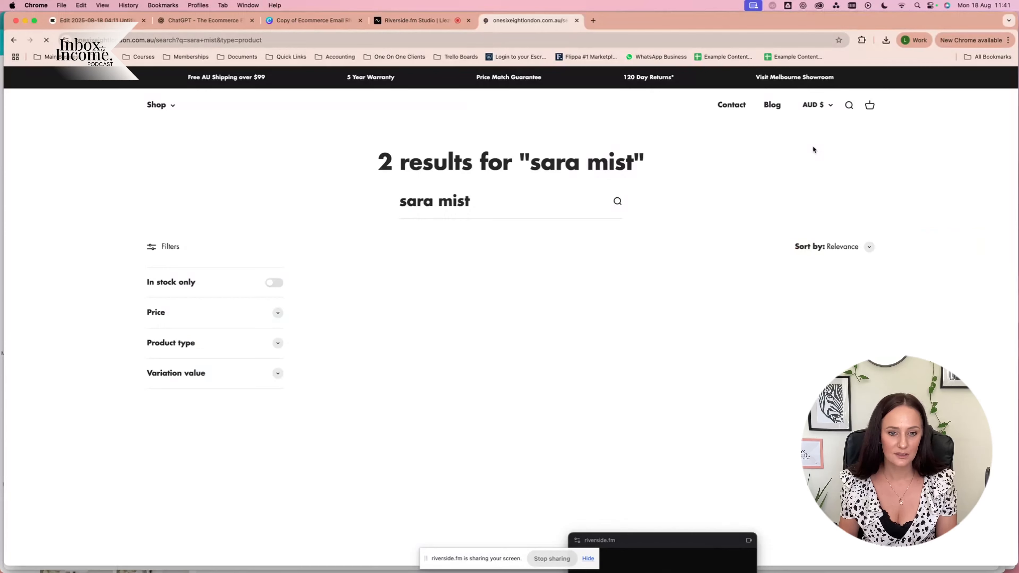
pyautogui.click(413, 421)
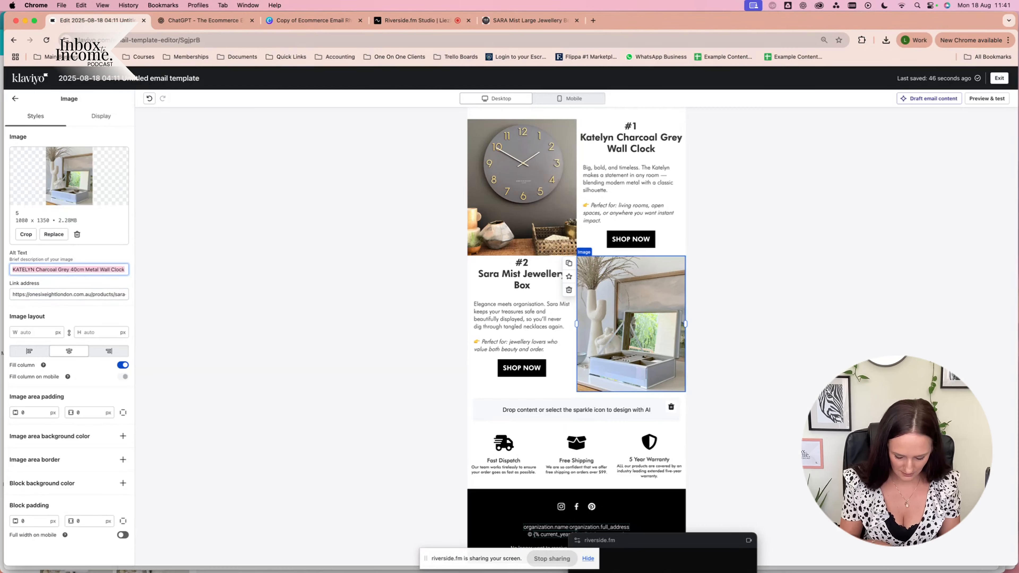
# - Set the section #2 image's alt text to "sara mist large jewellery box"
pyautogui.write('sara mist')
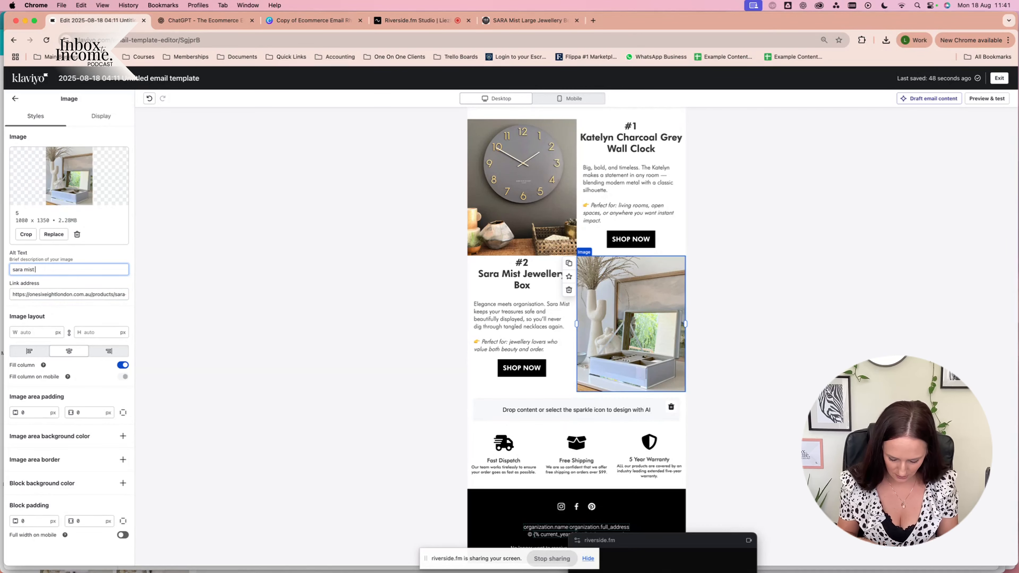
pyautogui.write(' l')
pyautogui.write('arge jewellery box')
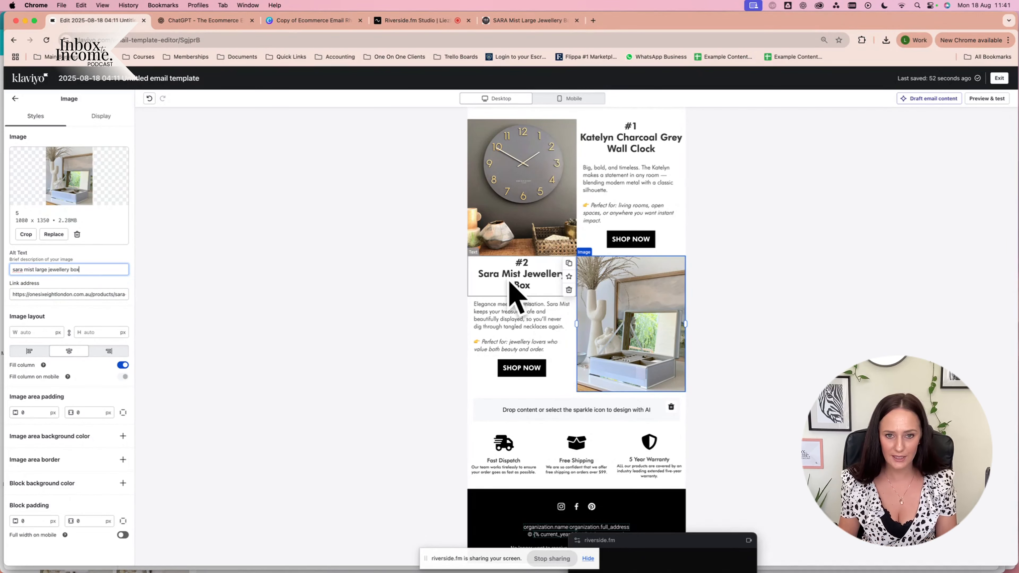
pyautogui.click(527, 326)
pyautogui.click(625, 340)
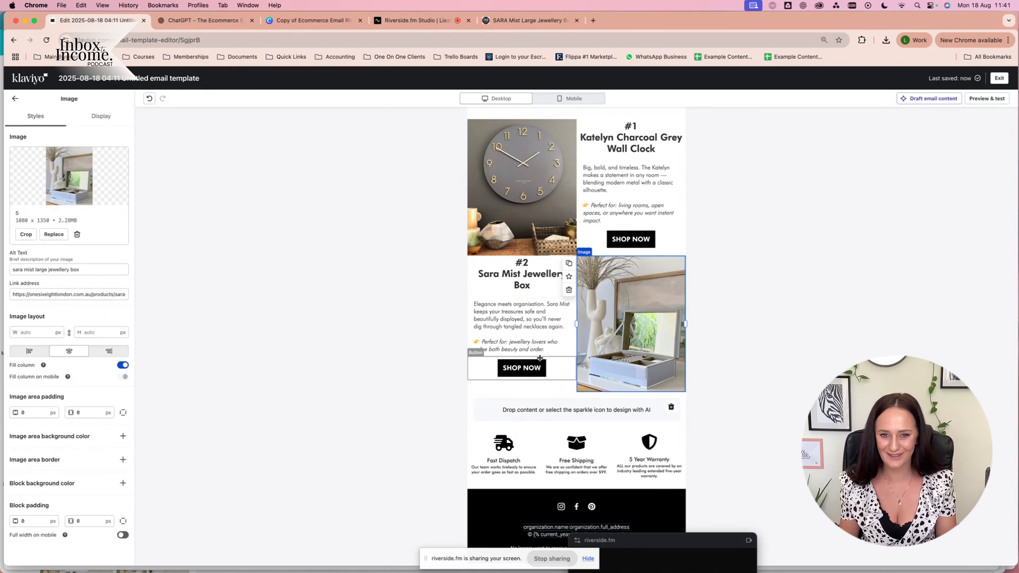
# - Link section #2's SHOP NOW button to the Sara Mist jewellery box product page, reusing the link address of the adjacent image
pyautogui.click(483, 362)
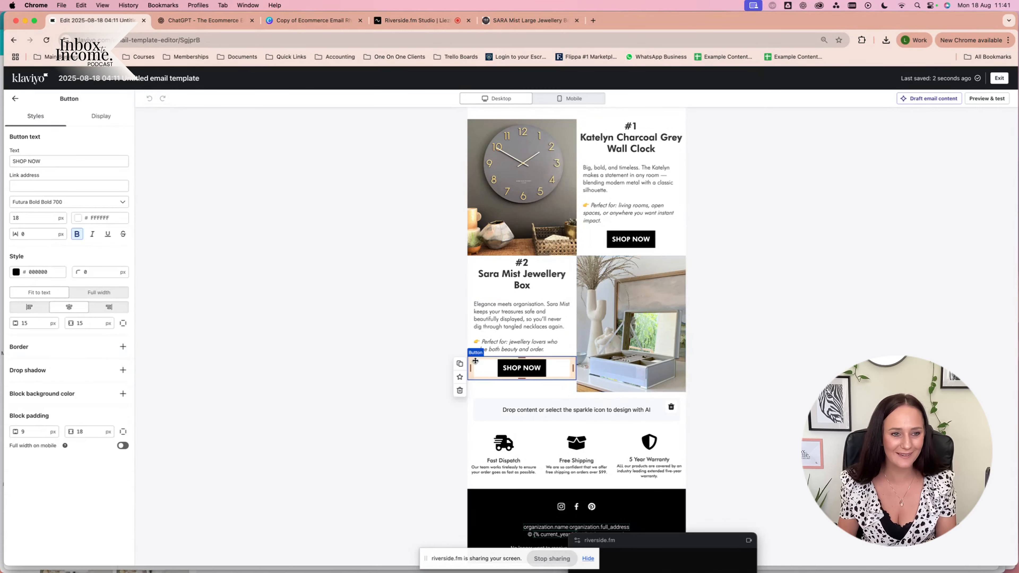
pyautogui.click(644, 319)
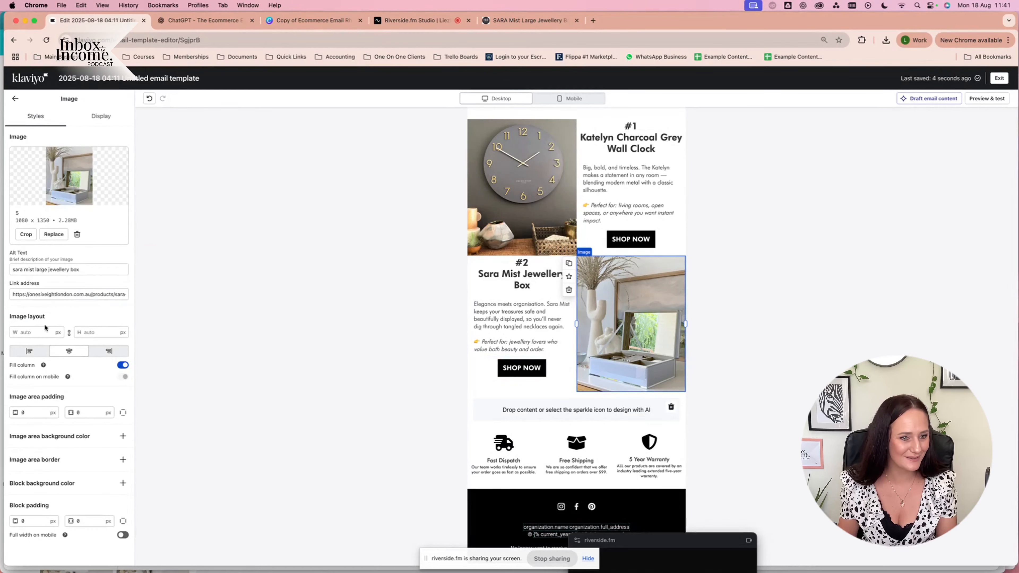
pyautogui.tripleClick(61, 294)
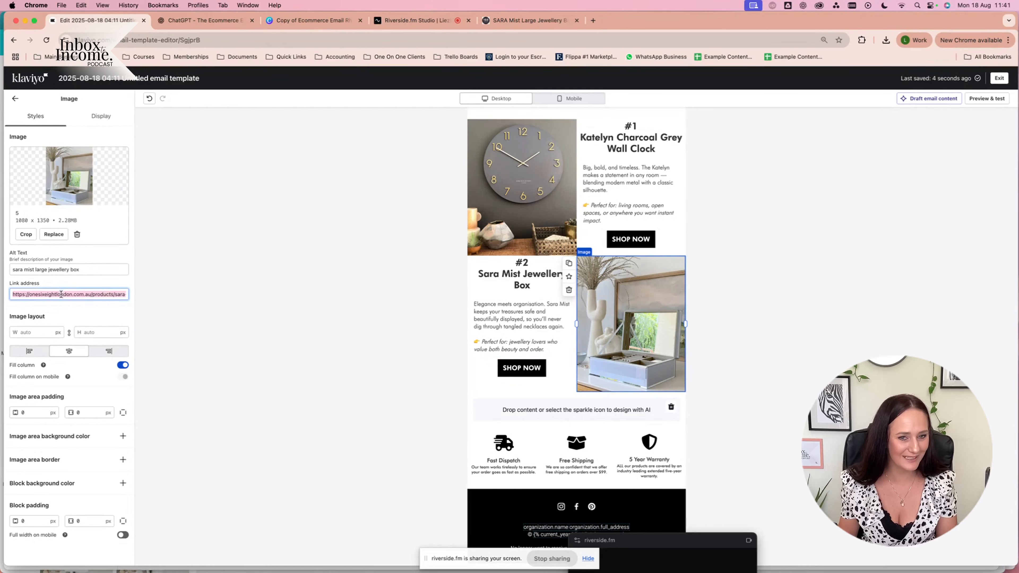
pyautogui.click(487, 372)
pyautogui.click(56, 186)
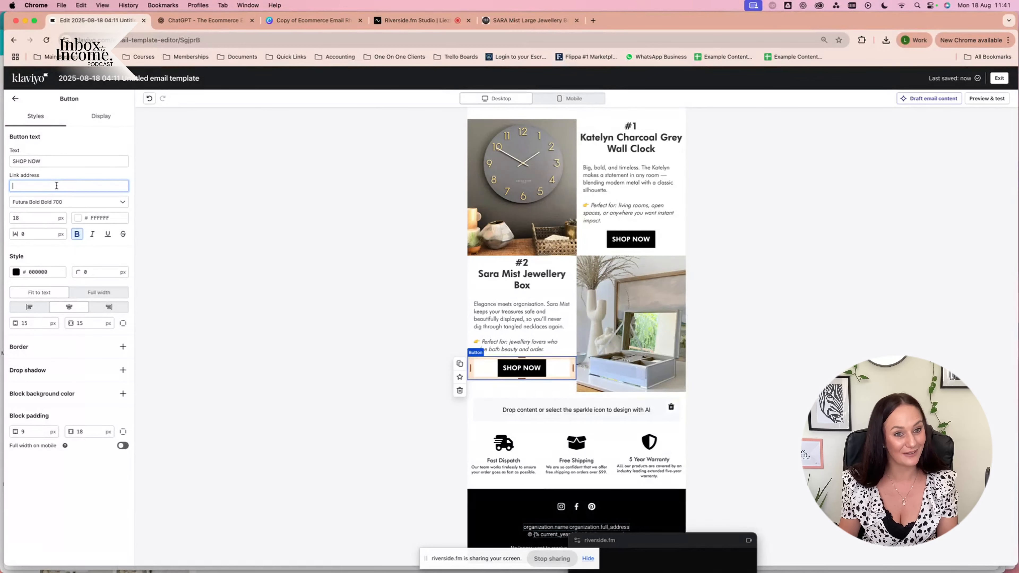
pyautogui.press('super+v')
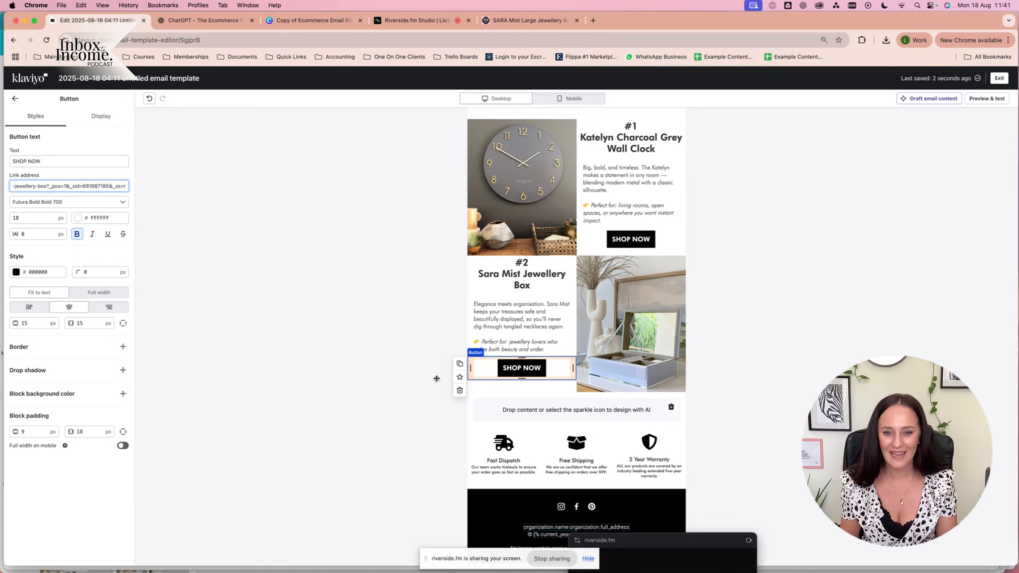
pyautogui.click(395, 365)
# - Link section #1's SHOP NOW button to the Katelyn Charcoal Grey clock's product page, copying the link address from the clock image
pyautogui.click(614, 248)
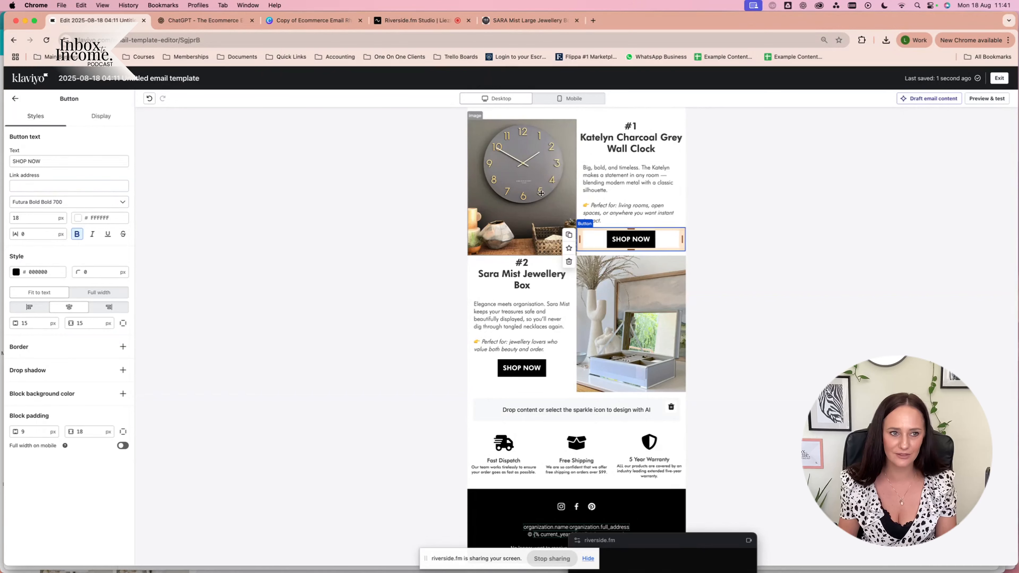
pyautogui.click(522, 189)
pyautogui.tripleClick(46, 292)
pyautogui.press('super+c')
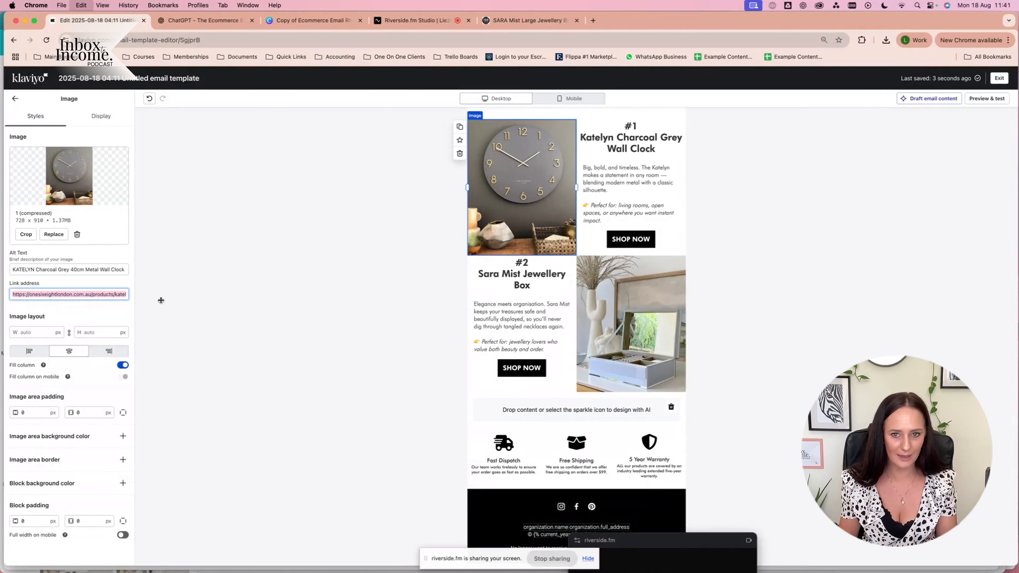
pyautogui.click(597, 245)
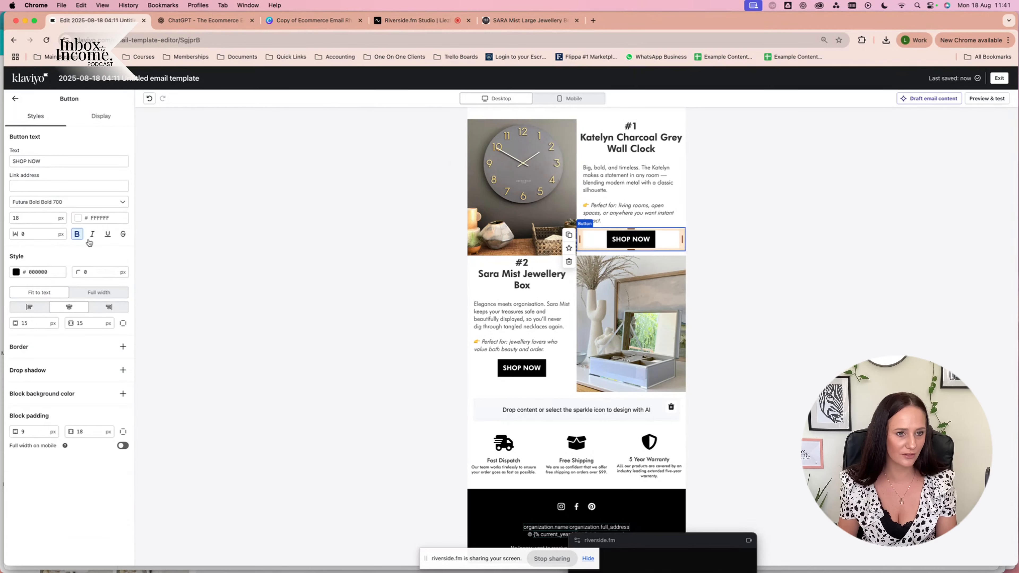
pyautogui.click(27, 185)
pyautogui.press('super+v')
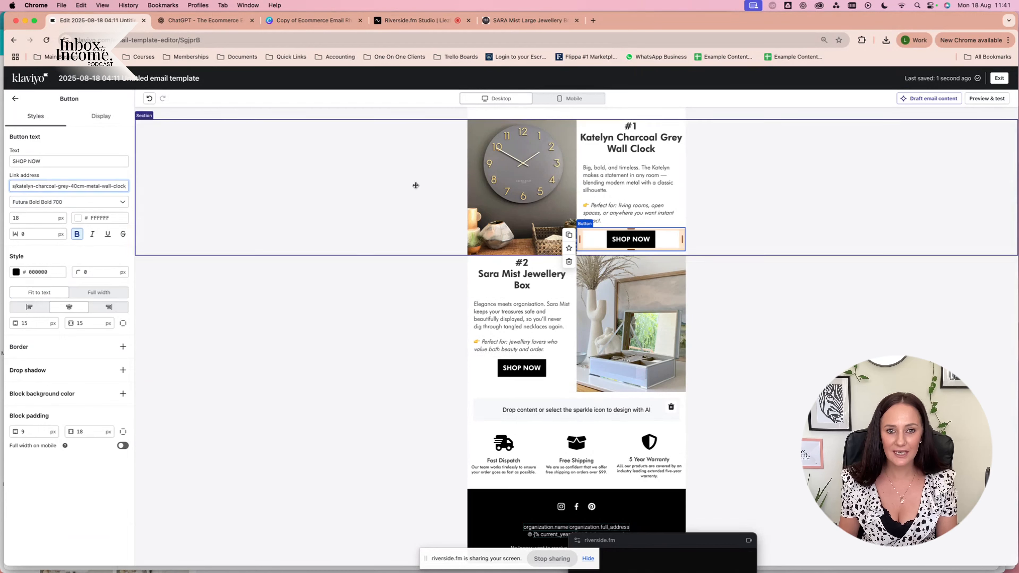
pyautogui.click(358, 326)
# - Duplicate the Katelyn Charcoal Grey section to below the Sara Mist section and delete the empty section between them
pyautogui.click(278, 186)
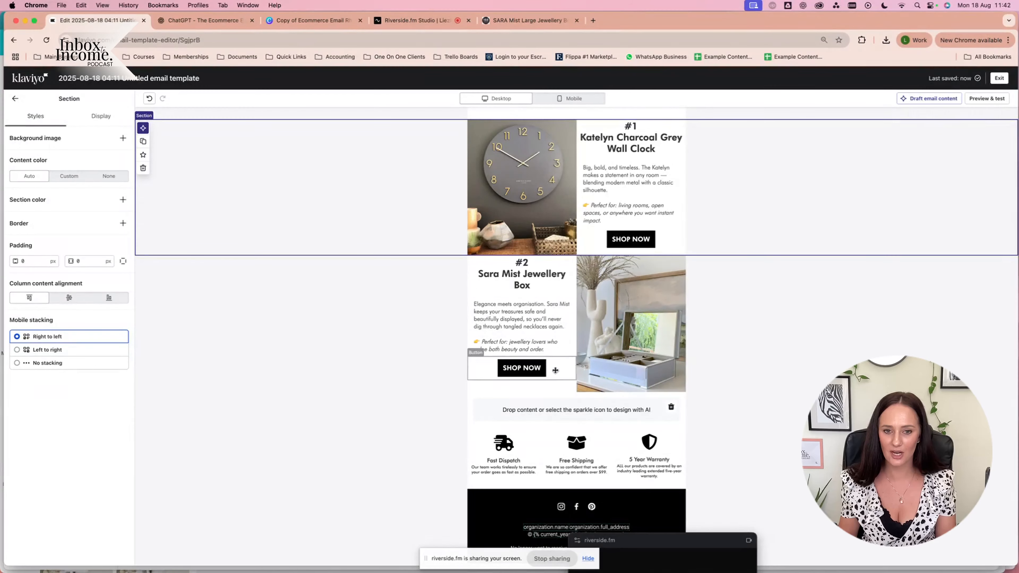
pyautogui.click(142, 141)
pyautogui.scroll(-4, 448, 350)
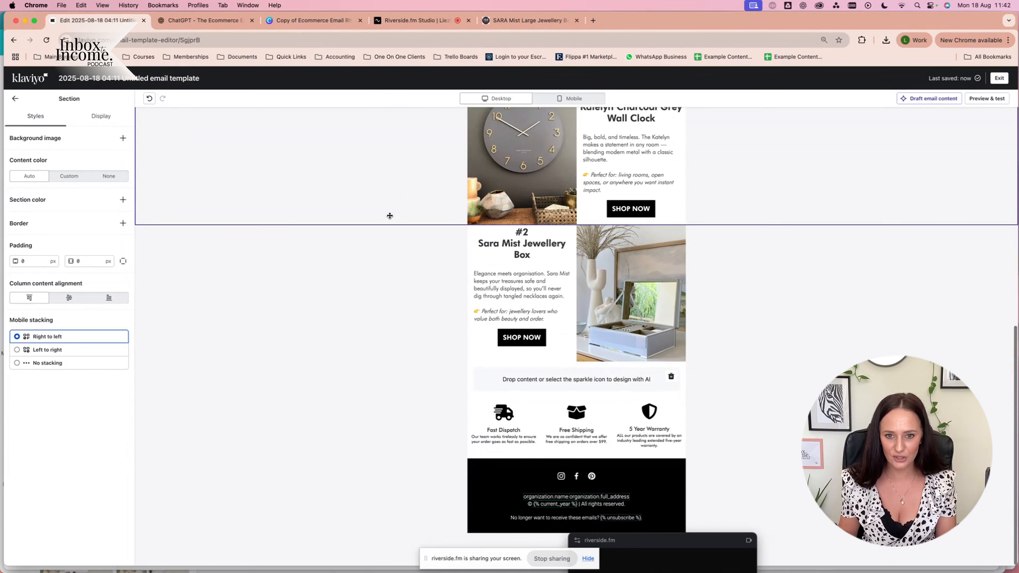
pyautogui.moveTo(389, 216); pyautogui.dragTo(393, 417)
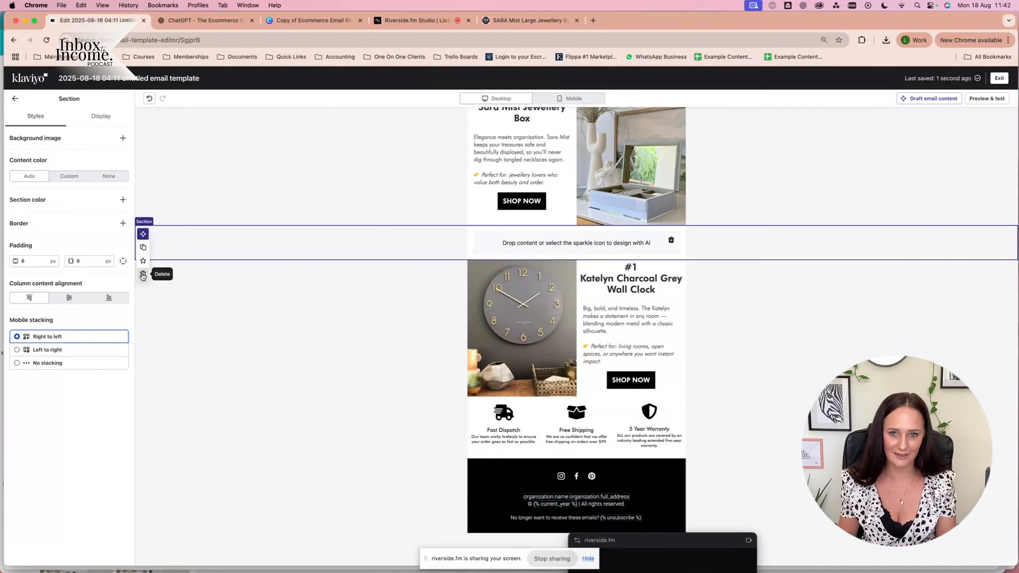
pyautogui.click(144, 276)
# - Replace the duplicated section's description with ChatGPT's Katelyn White copy, keeping its formatting, and change the product title to "Katelyn White Wall Clock"
pyautogui.click(522, 329)
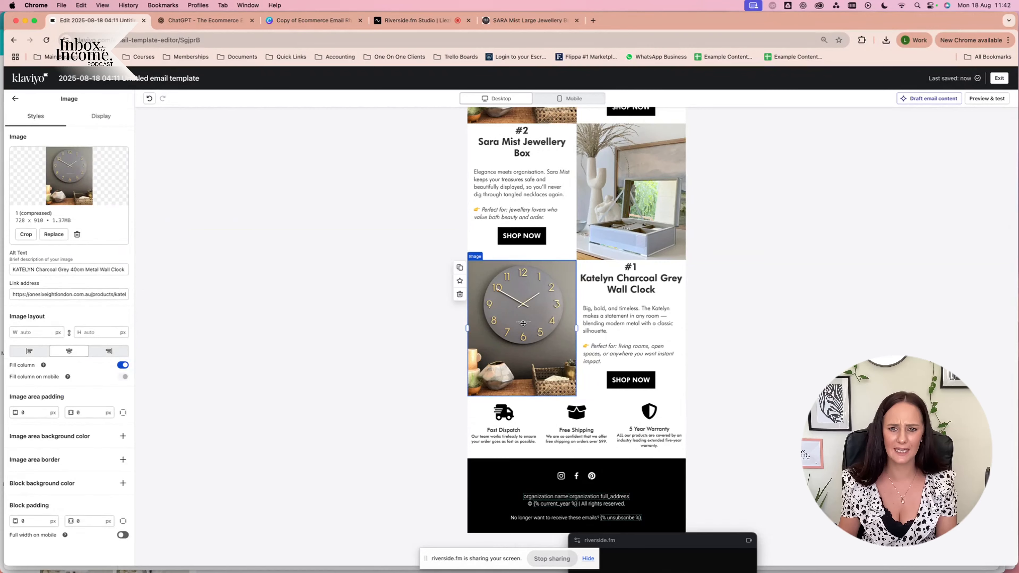
pyautogui.scroll(1, 281, 313)
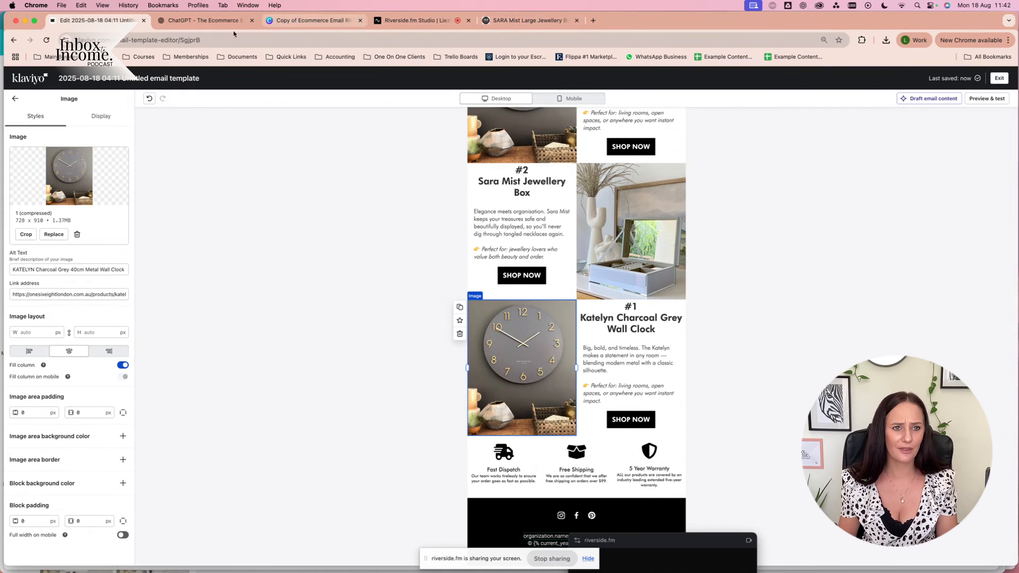
pyautogui.click(205, 20)
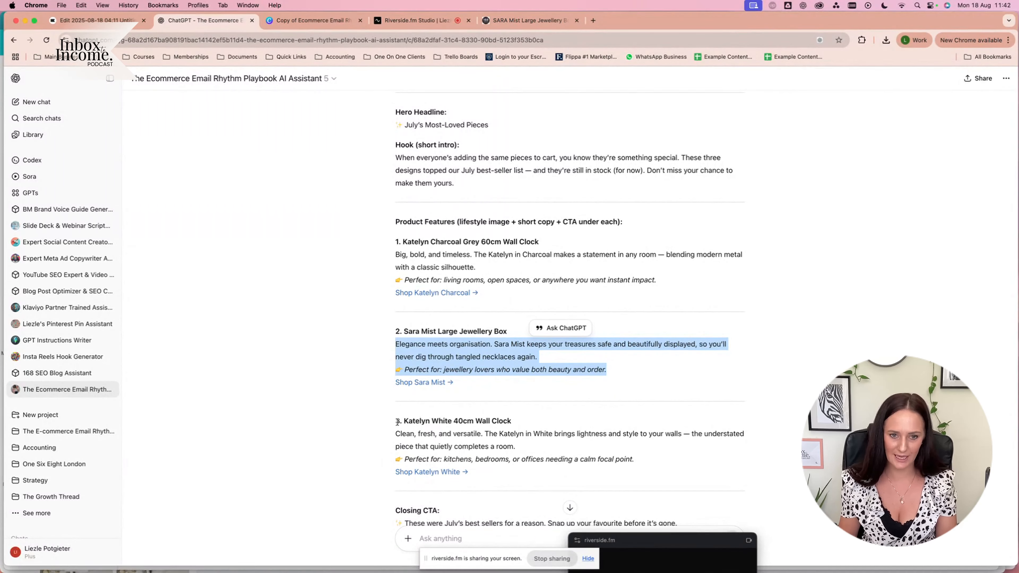
pyautogui.moveTo(406, 420); pyautogui.dragTo(642, 459)
pyautogui.press('super+c')
pyautogui.press('super+a')
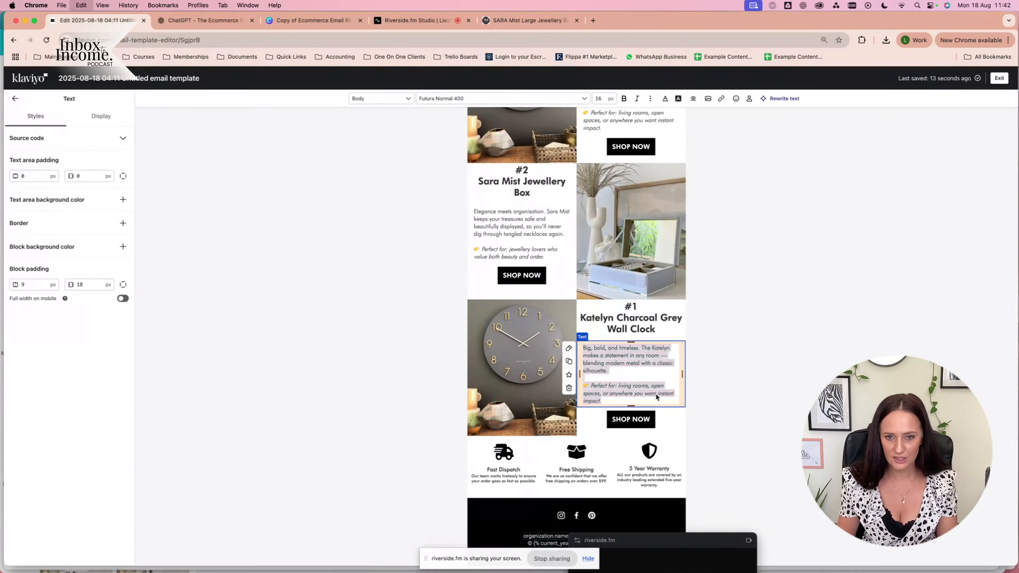
pyautogui.press('super+v')
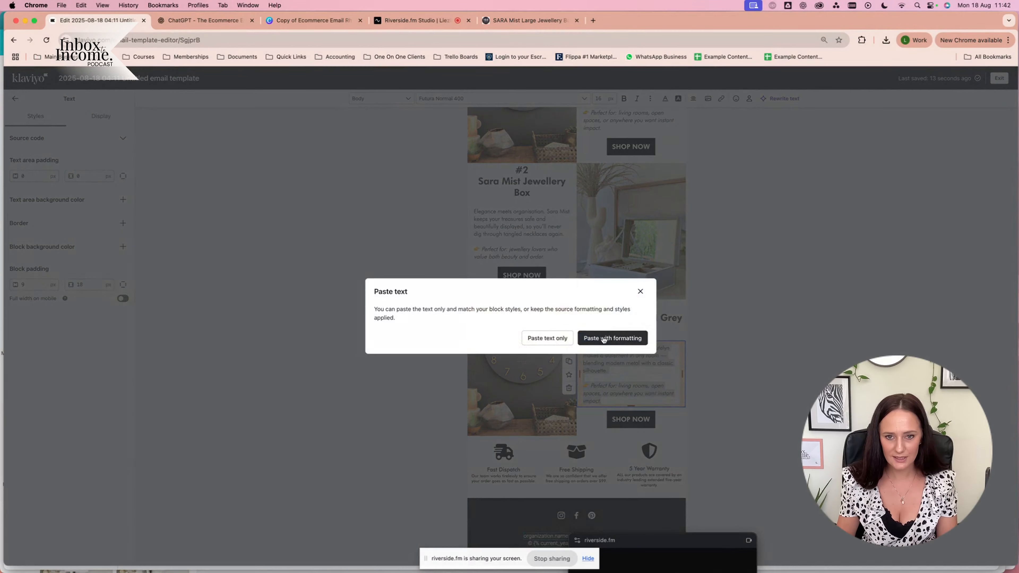
pyautogui.click(603, 339)
pyautogui.moveTo(618, 319); pyautogui.dragTo(684, 320)
pyautogui.write('White Wall Clock')
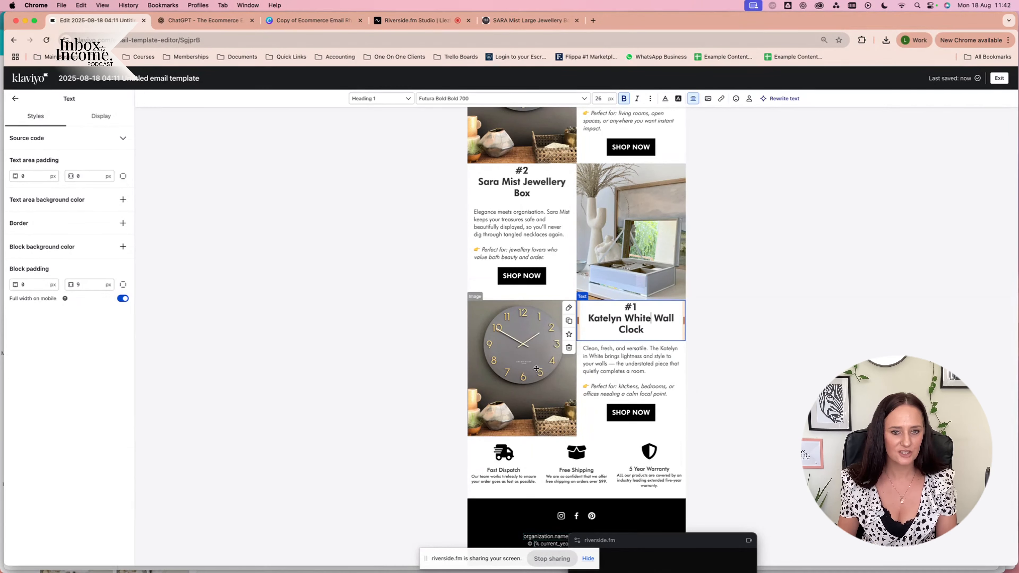
# - Replace the grey clock image in the Katelyn White section with "2 (compressed)" from the image library
pyautogui.click(536, 369)
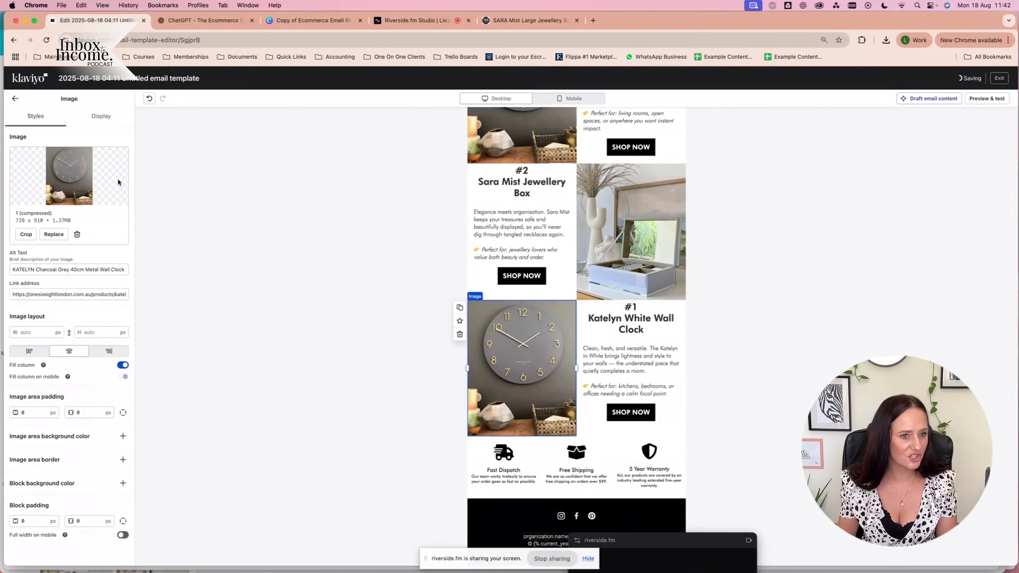
pyautogui.click(54, 235)
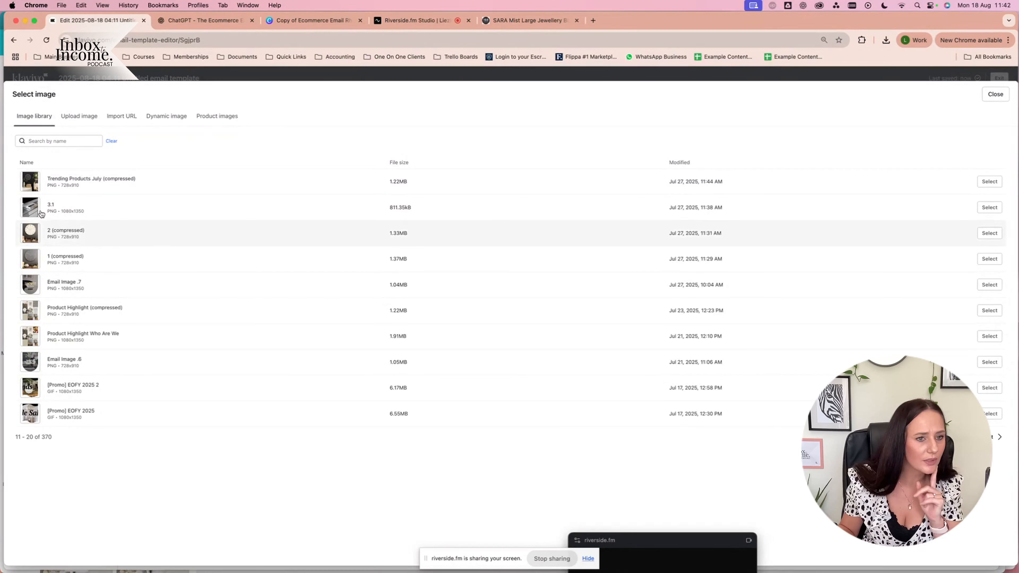
pyautogui.click(989, 233)
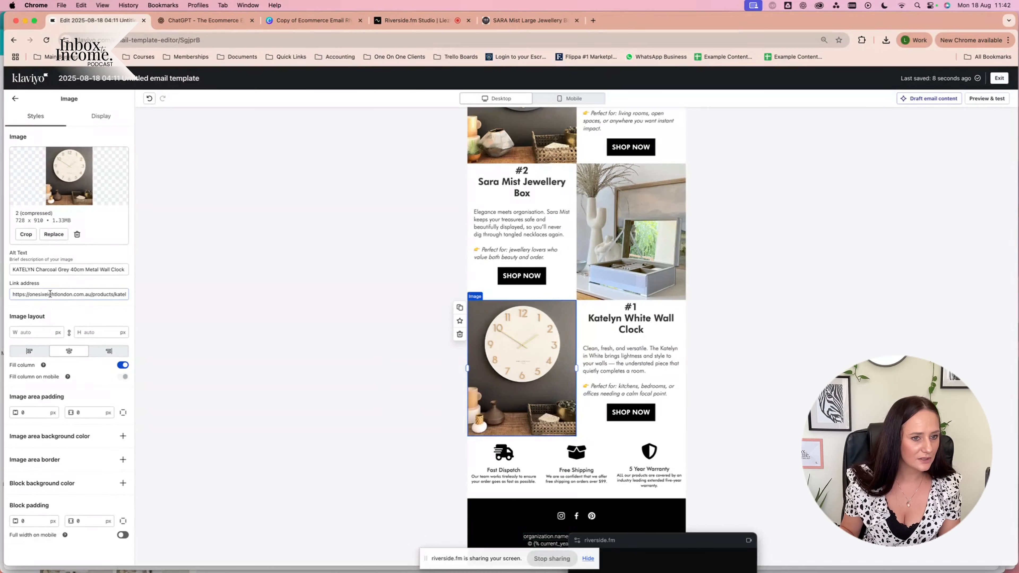
# - Search the One Six Eight store for "katelyn", link the white clock image to its 40cm product page with alt text "KATELYN White Metal Wall Clock"
pyautogui.click(525, 21)
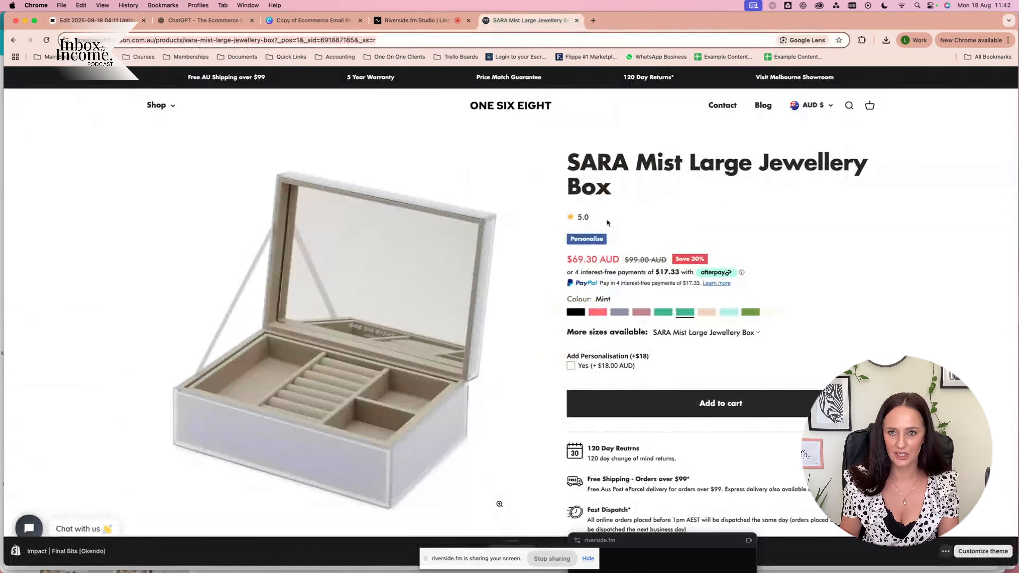
pyautogui.click(849, 105)
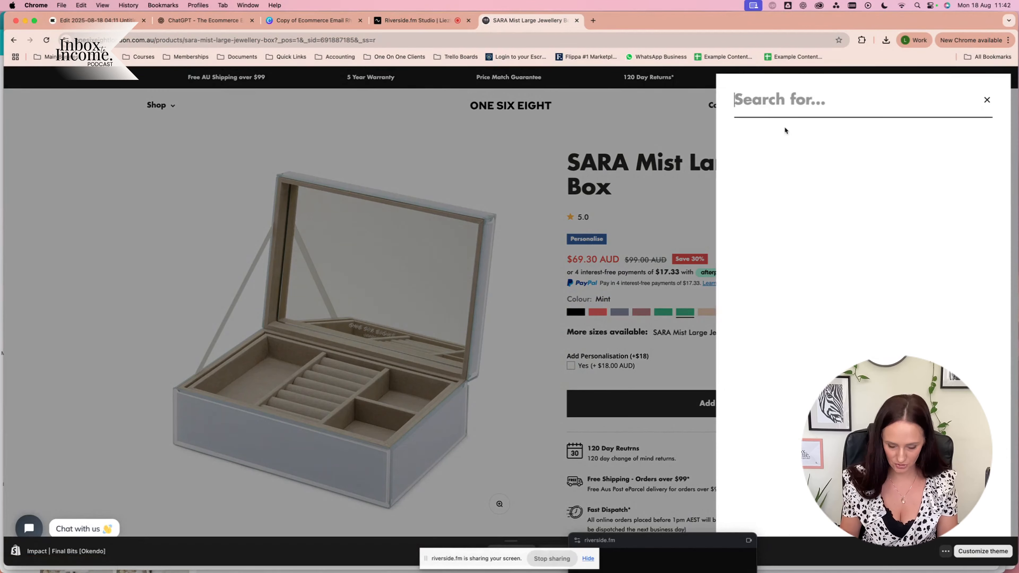
pyautogui.write('katelyn')
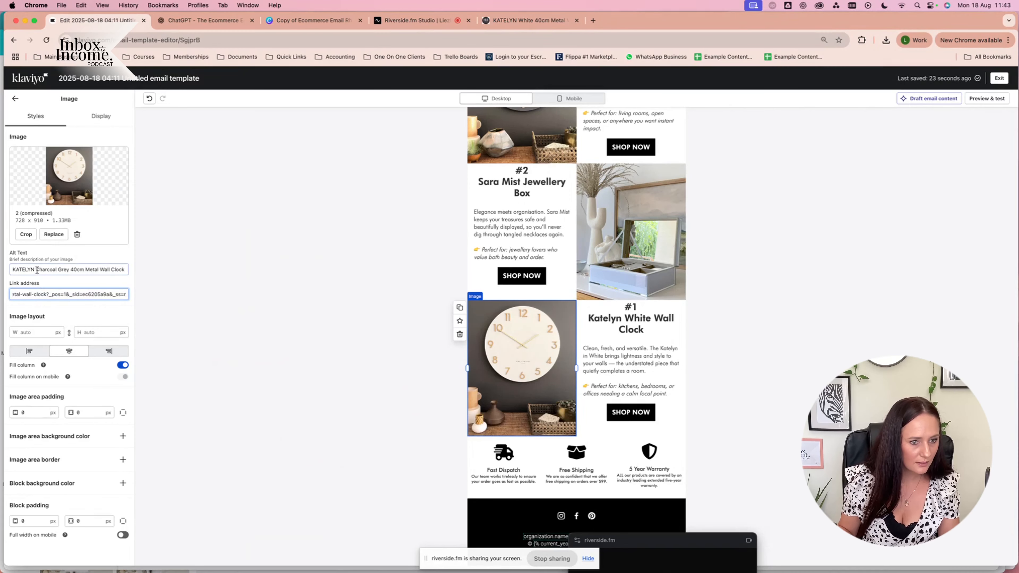
pyautogui.moveTo(37, 270); pyautogui.dragTo(127, 270)
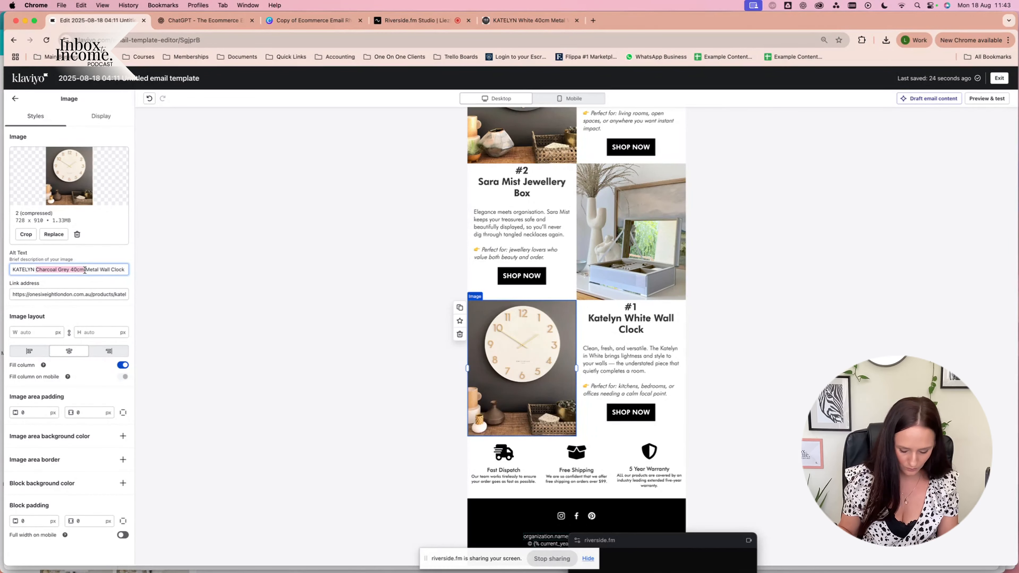
pyautogui.write('White')
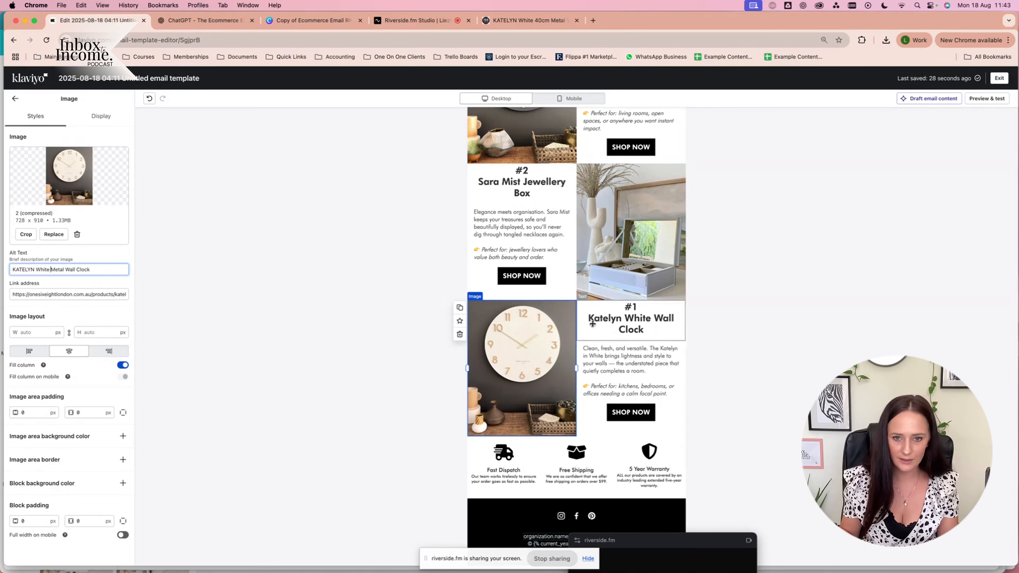
# - Link the Katelyn White section's SHOP NOW button to the same Katelyn White 40cm clock product page
pyautogui.click(636, 383)
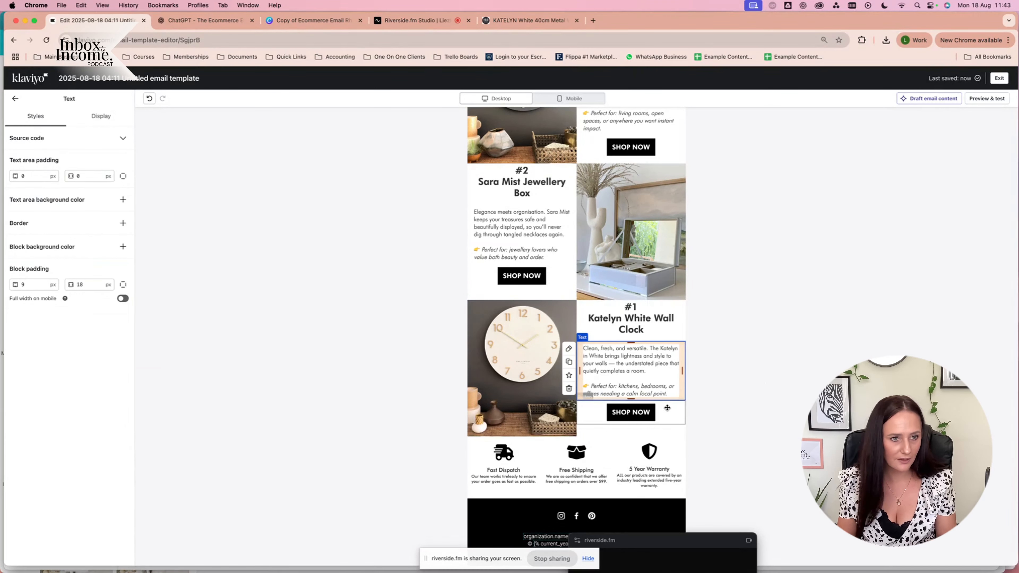
pyautogui.click(630, 412)
pyautogui.tripleClick(51, 185)
pyautogui.press('super+v')
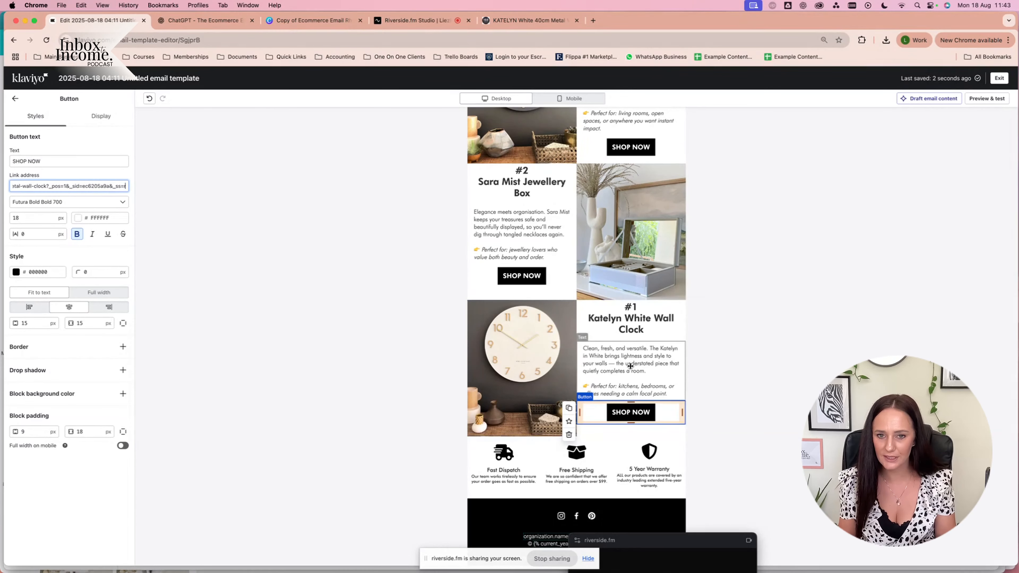
pyautogui.click(386, 383)
# - Review the email from the hero image through the three product sections, and check ChatGPT's closing CTA copy
pyautogui.scroll(10, 386, 382)
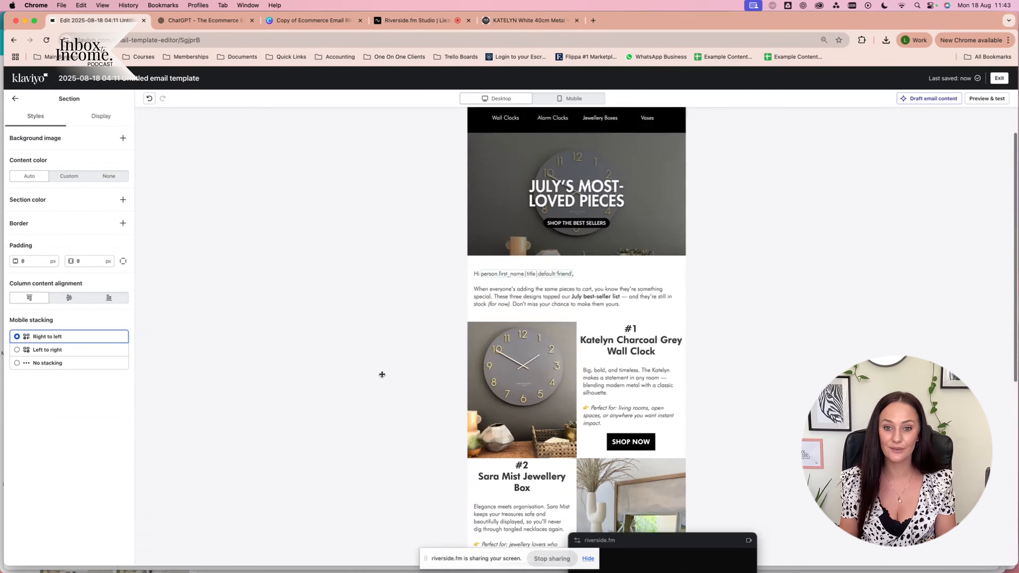
pyautogui.scroll(-9, 386, 383)
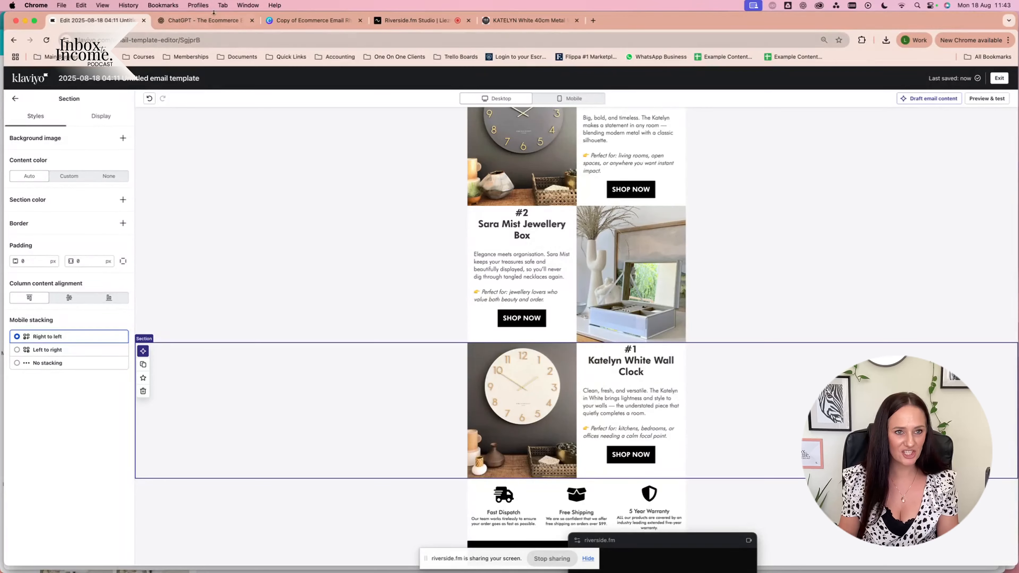
pyautogui.click(201, 20)
pyautogui.scroll(-5, 679, 422)
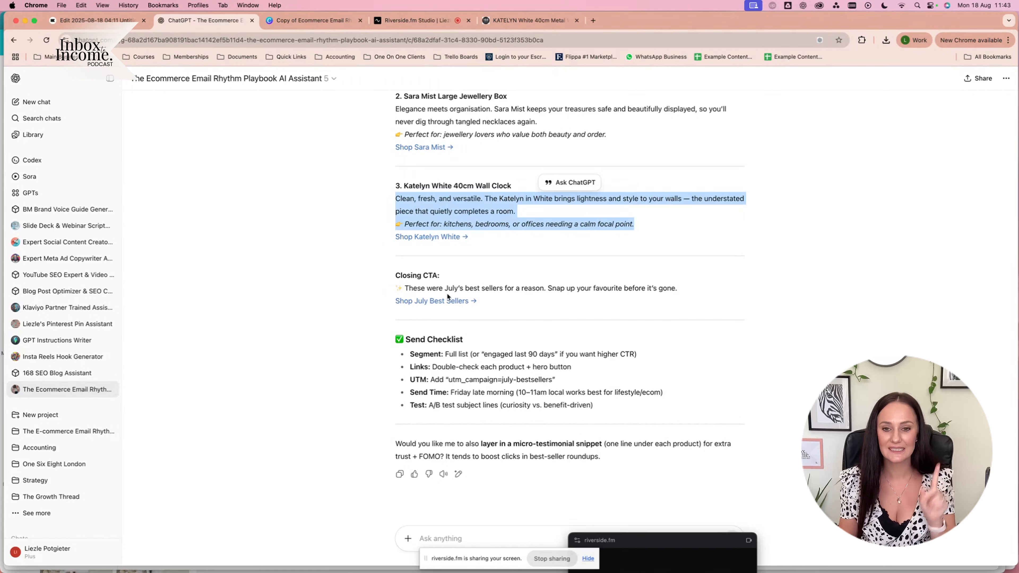
pyautogui.click(395, 291)
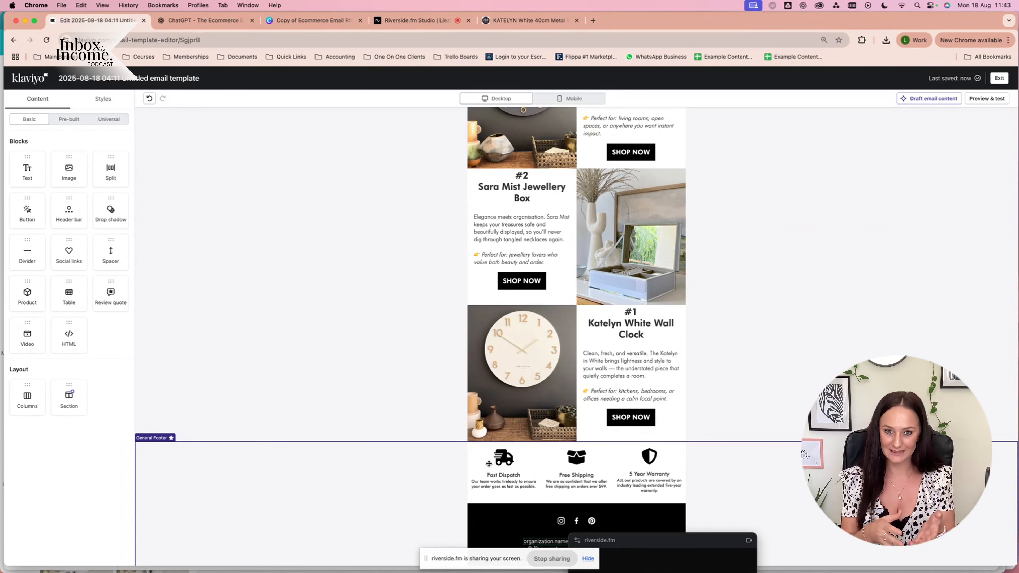
pyautogui.scroll(6, 584, 338)
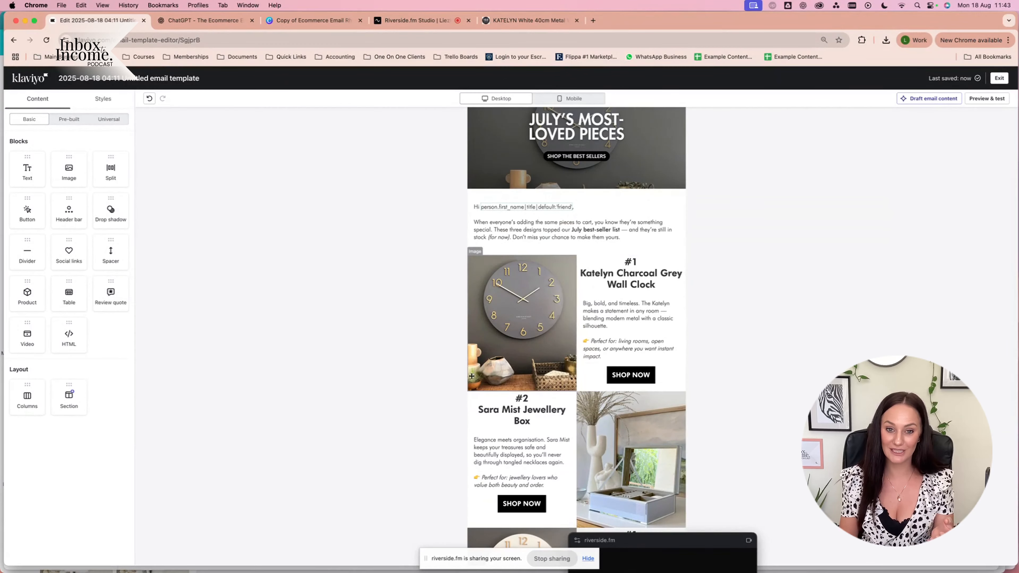
pyautogui.scroll(-2, 368, 355)
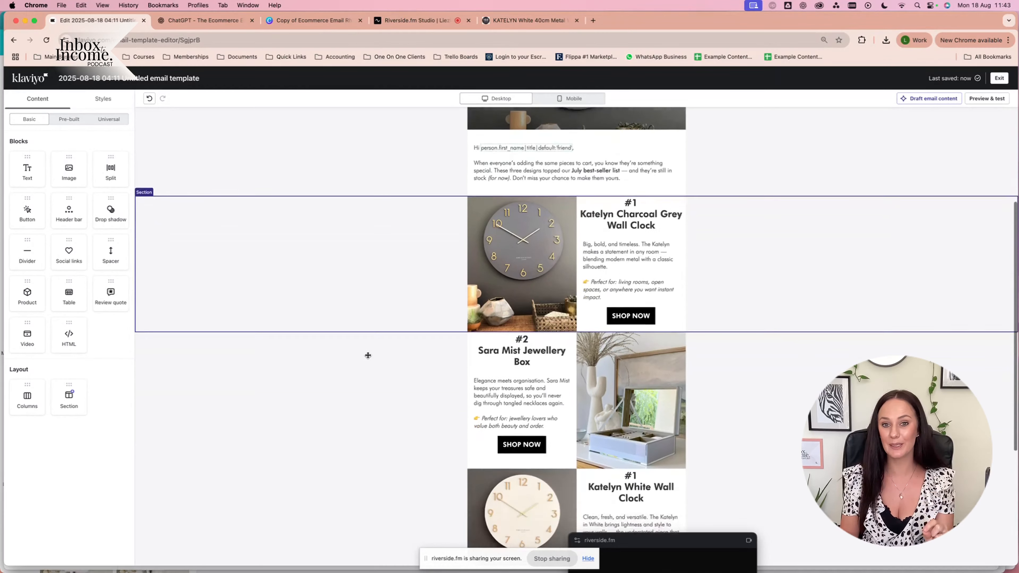
pyautogui.scroll(2, 367, 356)
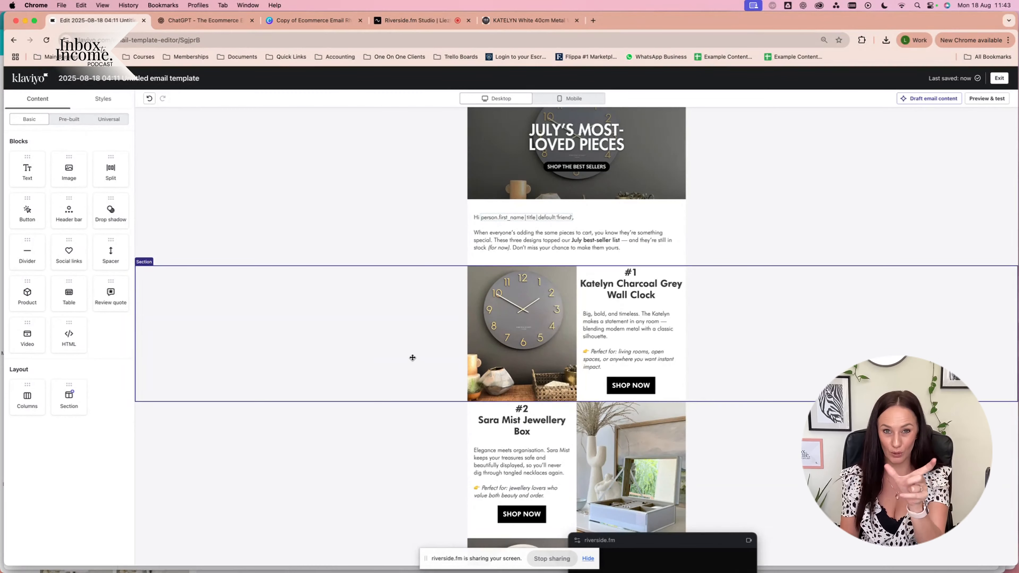
# - Add a section with a text block above the footer, paste ChatGPT's closing CTA copy, and insert a blank line before "Shop July Best Sellers →"
pyautogui.scroll(-7, 412, 358)
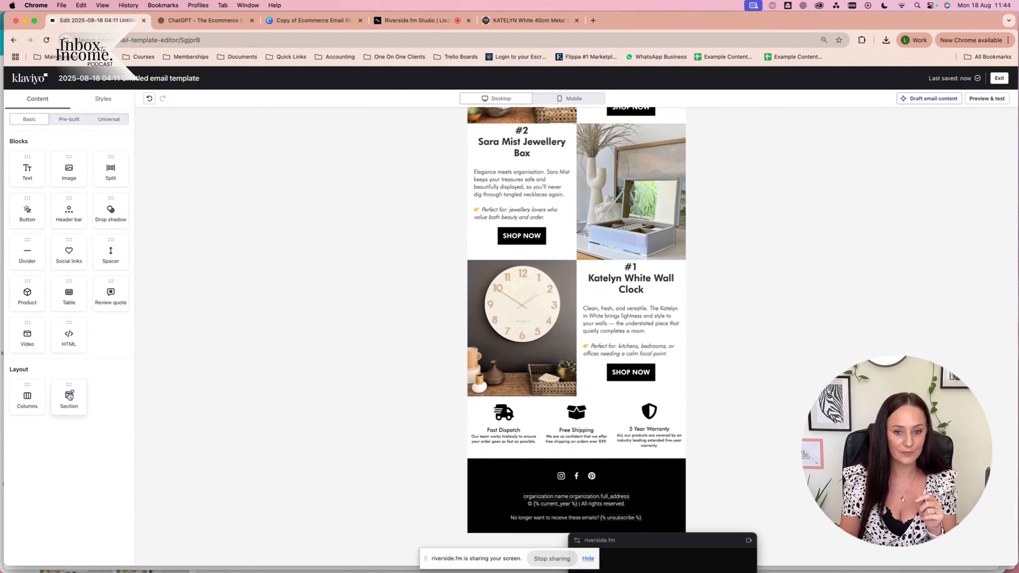
pyautogui.moveTo(69, 397); pyautogui.dragTo(578, 426)
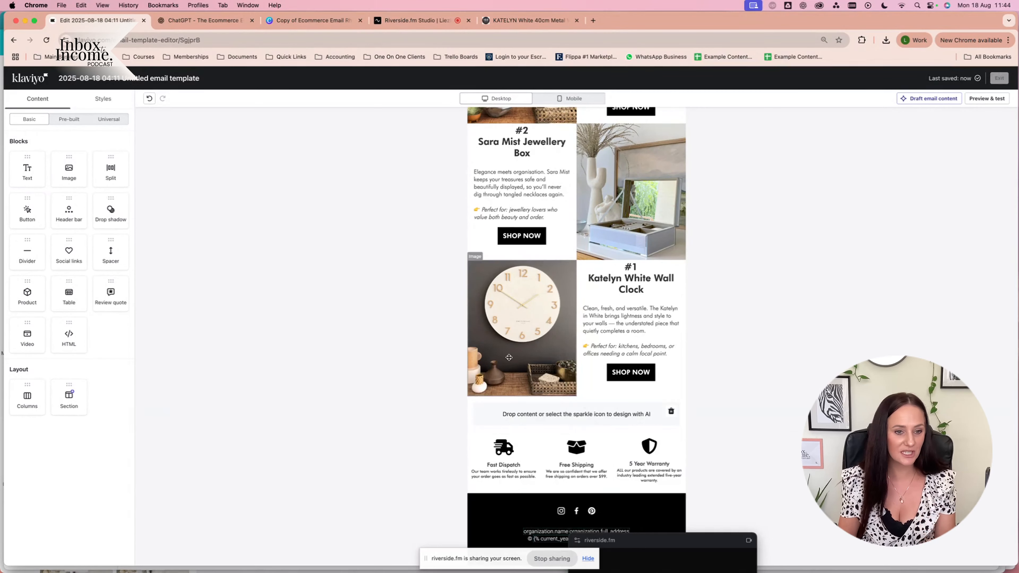
pyautogui.moveTo(539, 385); pyautogui.dragTo(526, 420)
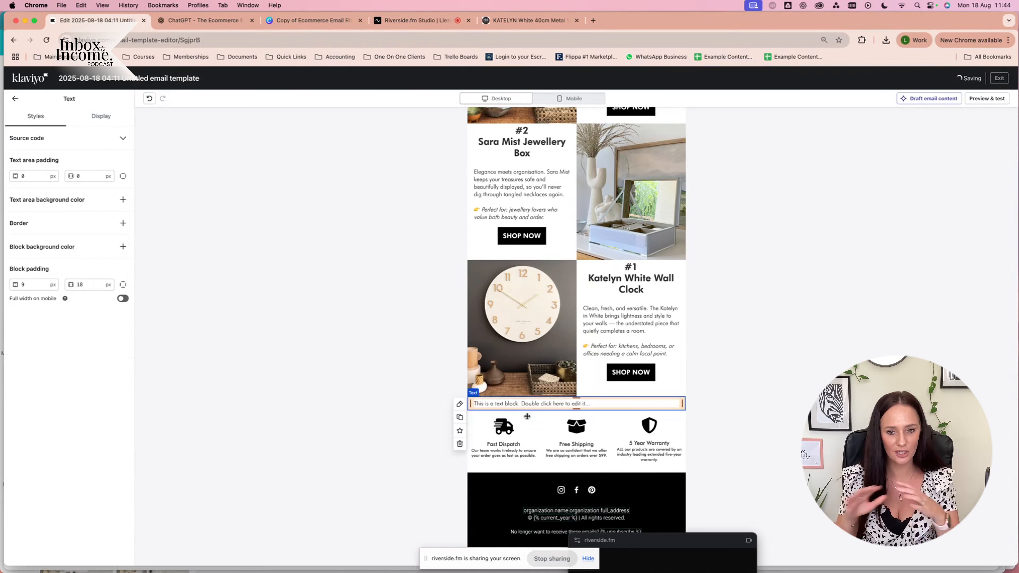
pyautogui.doubleClick(510, 404)
pyautogui.press('super+v')
pyautogui.press('Return')
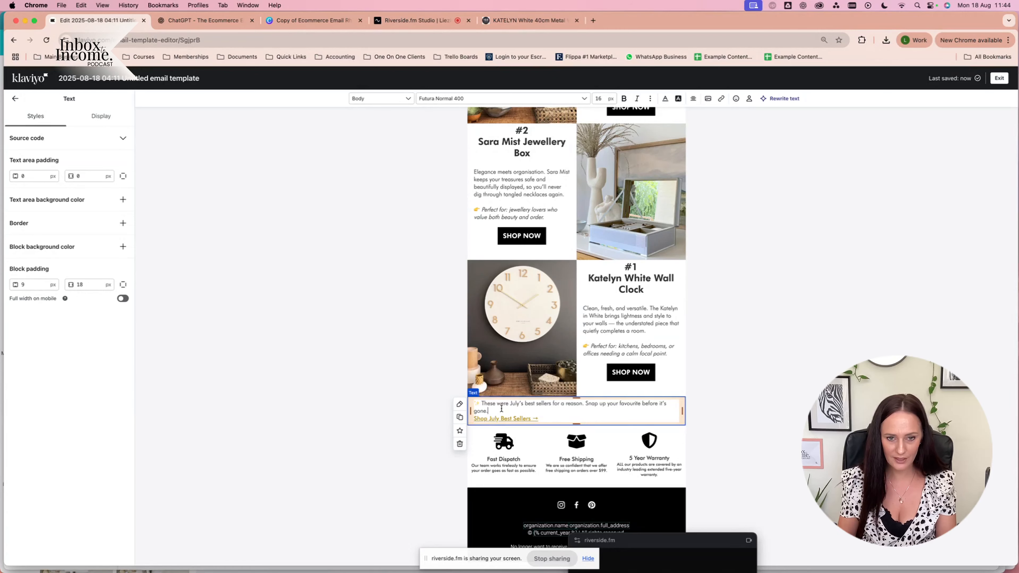
pyautogui.press('Return')
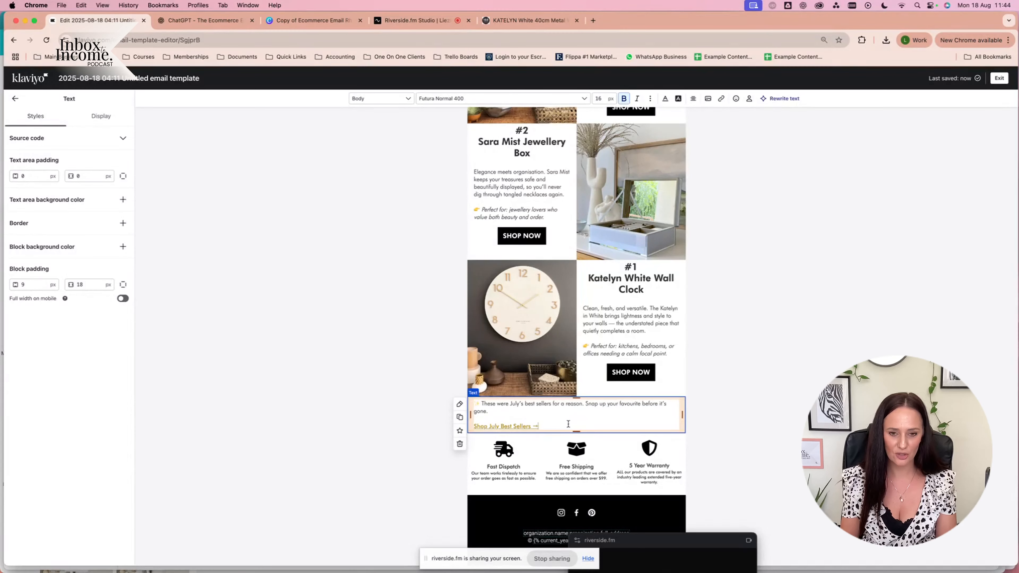
pyautogui.moveTo(571, 426); pyautogui.dragTo(329, 426)
pyautogui.click(443, 442)
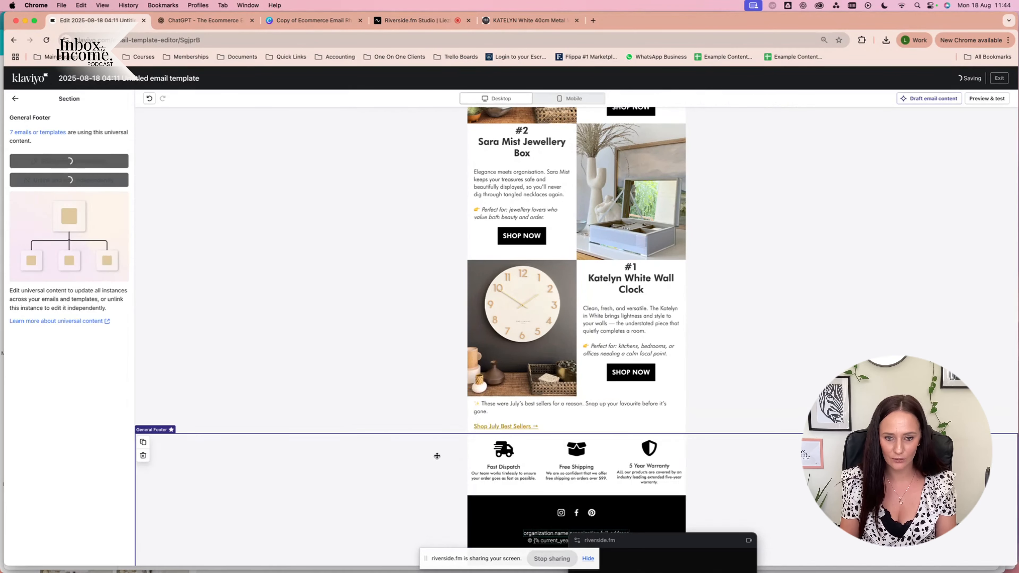
# - Set the closing text block's vertical block padding to 20 px
pyautogui.click(592, 401)
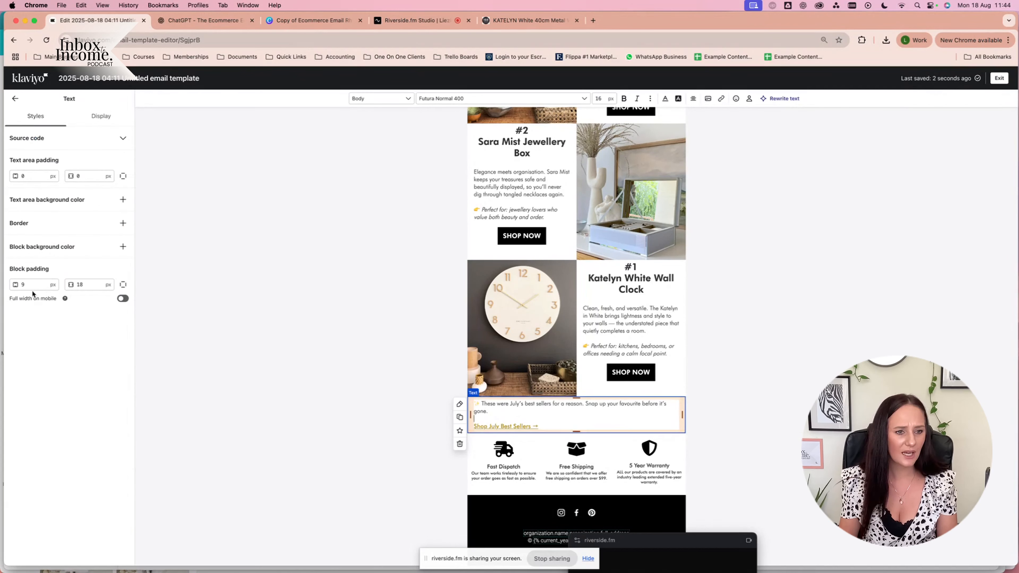
pyautogui.click(358, 415)
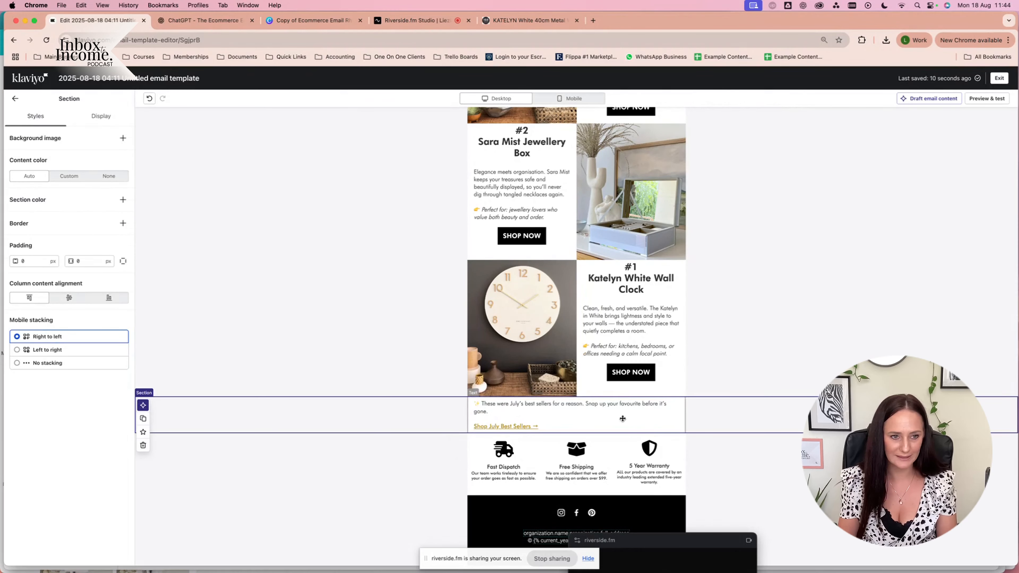
pyautogui.click(476, 419)
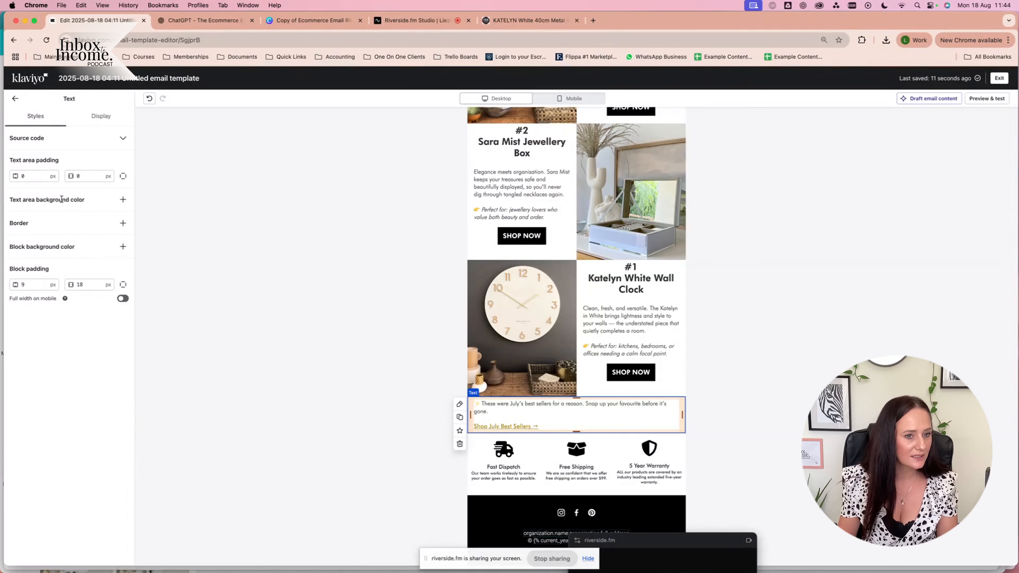
pyautogui.click(34, 283)
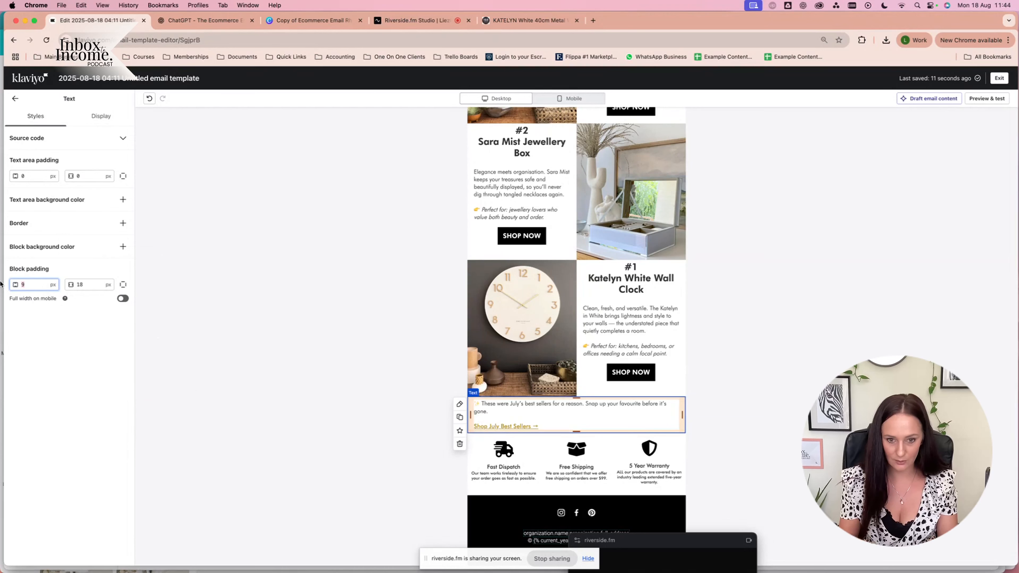
pyautogui.write('20')
pyautogui.click(401, 520)
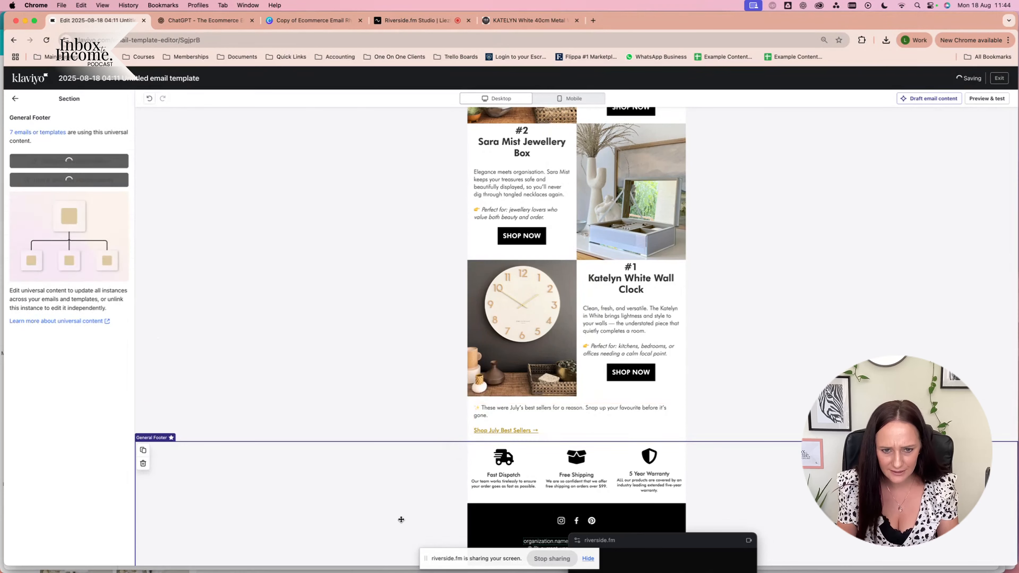
# - Add the sign-off "Happy decorating," followed by the sender's first name below the "Shop July Best Sellers →" link
pyautogui.click(501, 438)
pyautogui.press('Return')
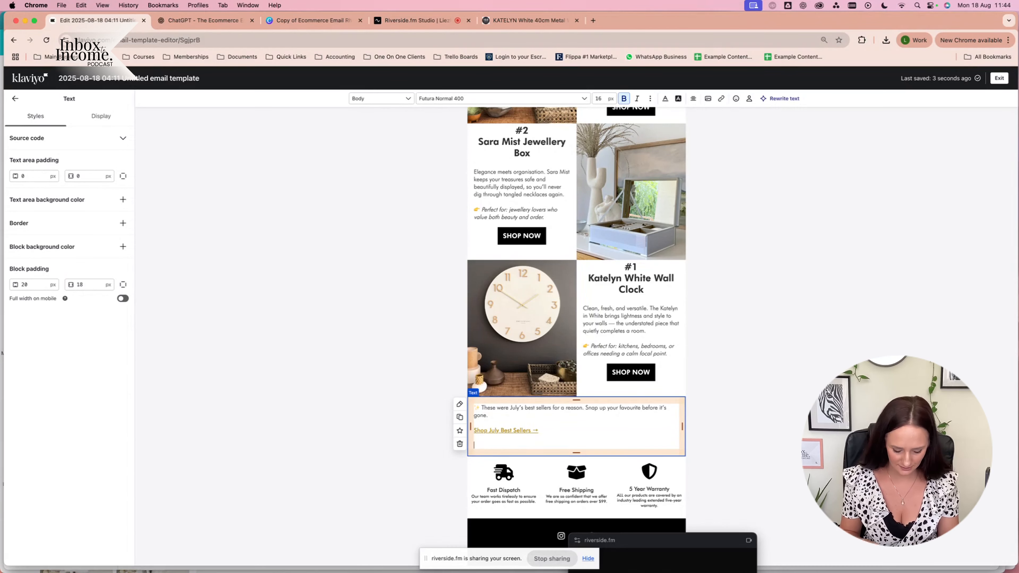
pyautogui.write('Happy decorat')
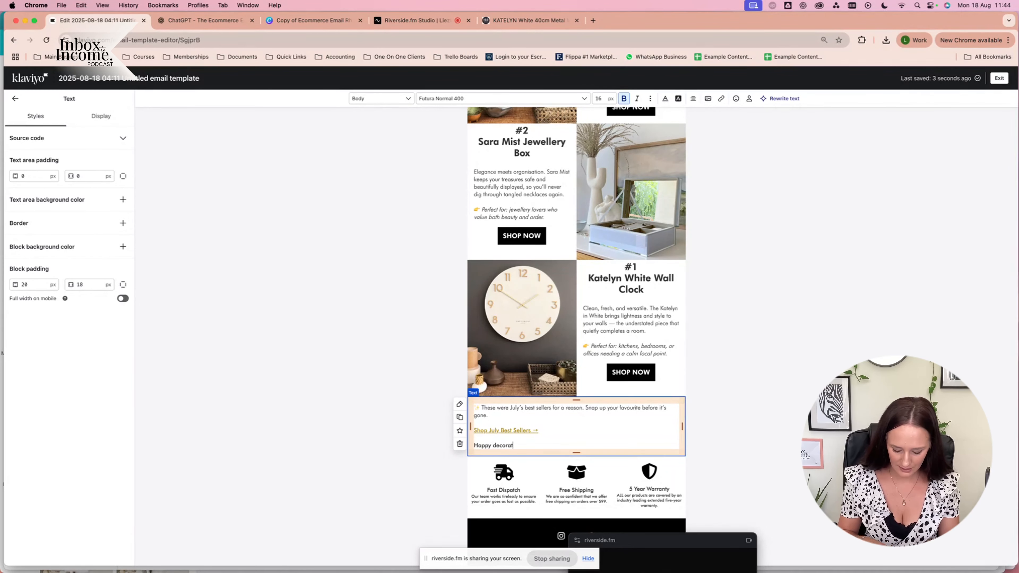
pyautogui.write('ing,')
pyautogui.press('Return')
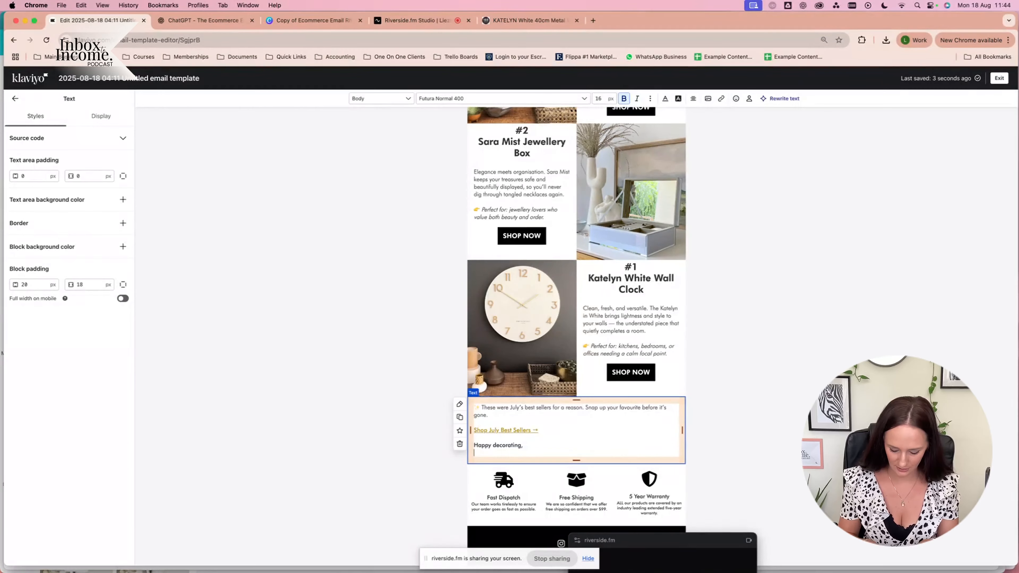
pyautogui.click(386, 506)
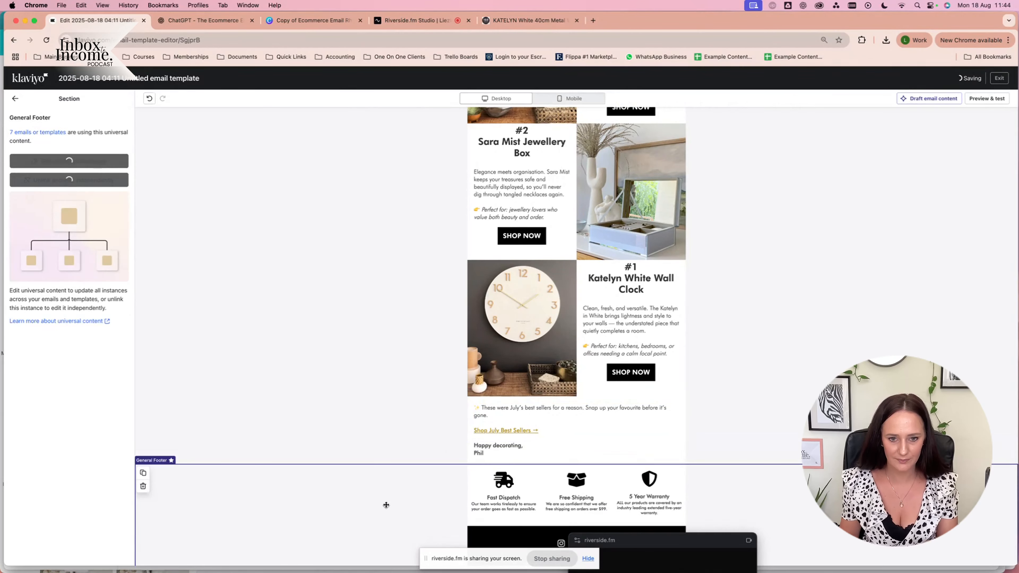
# - Review the finished email from hero to footer, checking the alt text and links on the hero and product images
pyautogui.scroll(10, 563, 220)
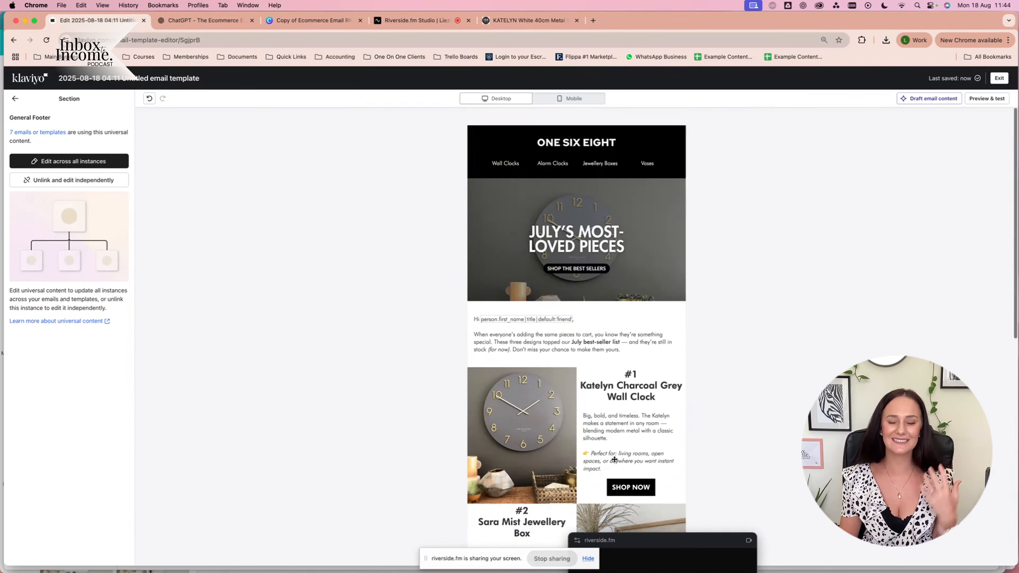
pyautogui.click(567, 246)
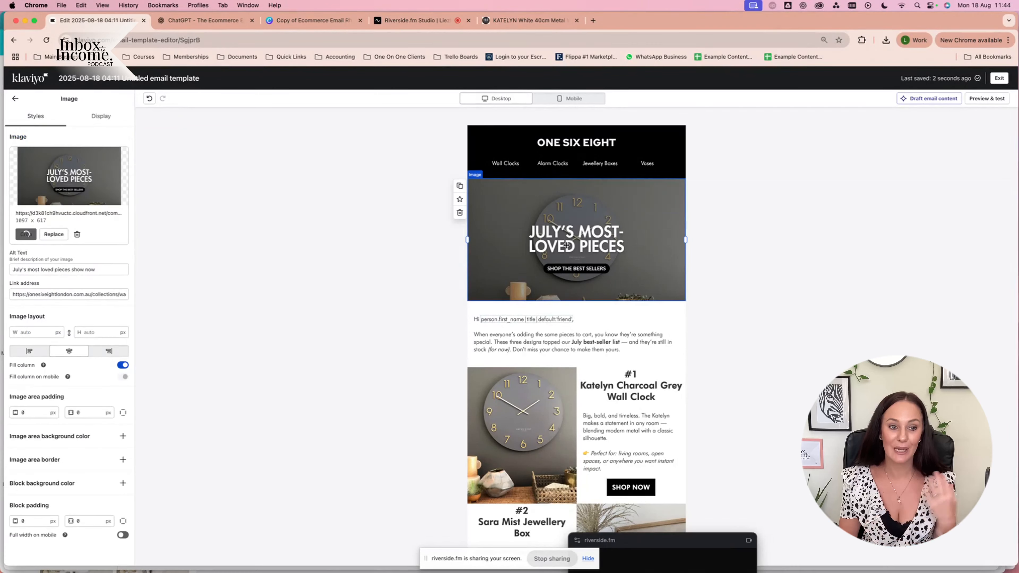
pyautogui.click(82, 265)
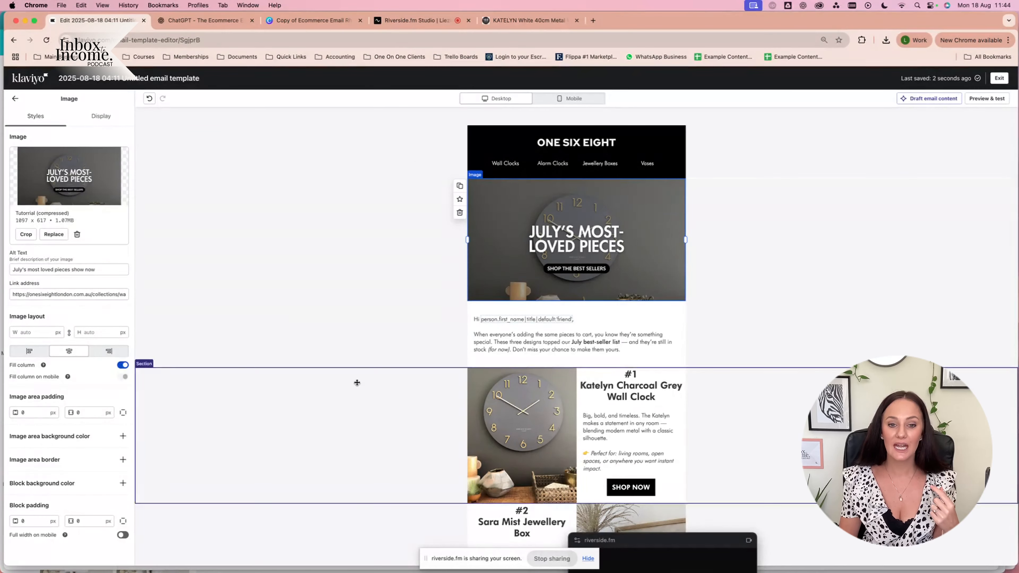
pyautogui.scroll(-10, 521, 349)
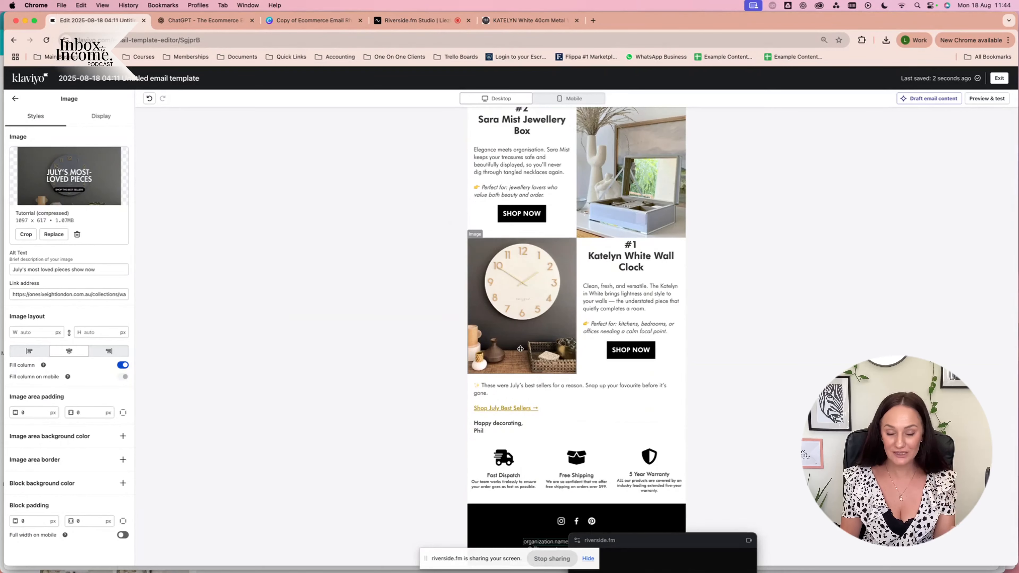
pyautogui.scroll(3, 636, 271)
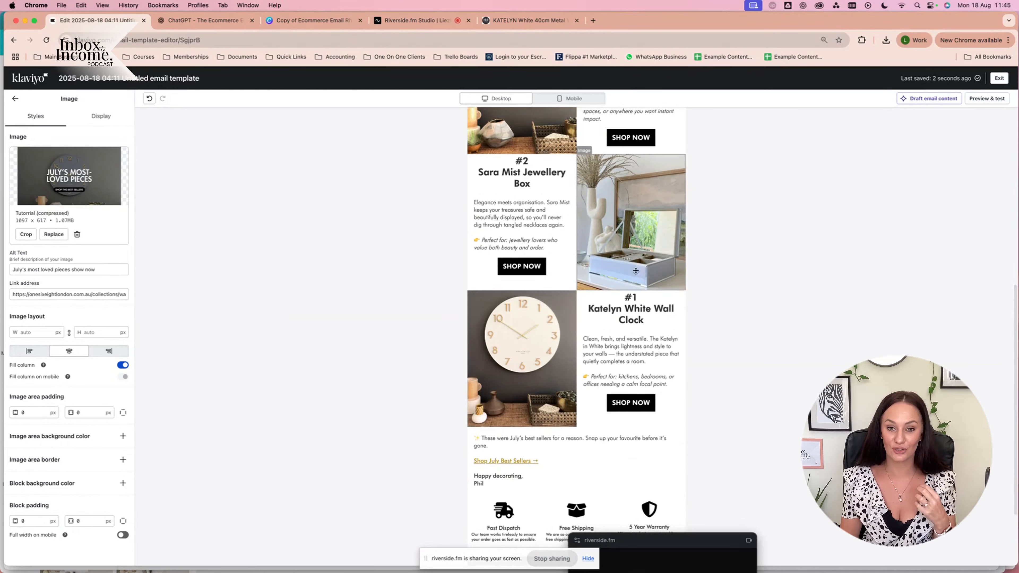
pyautogui.click(541, 391)
pyautogui.click(649, 257)
pyautogui.scroll(6, 648, 257)
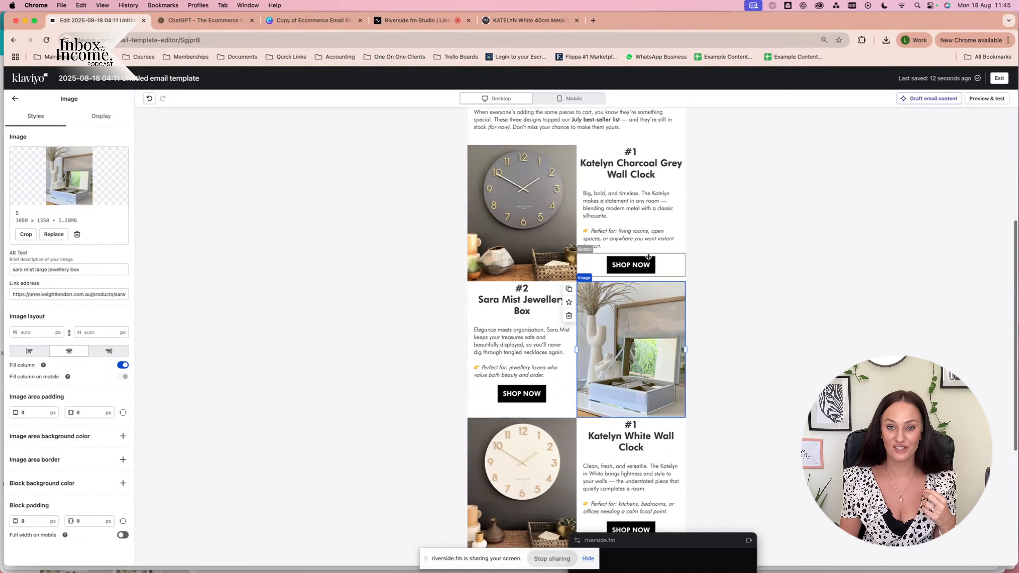
pyautogui.scroll(-10, 525, 366)
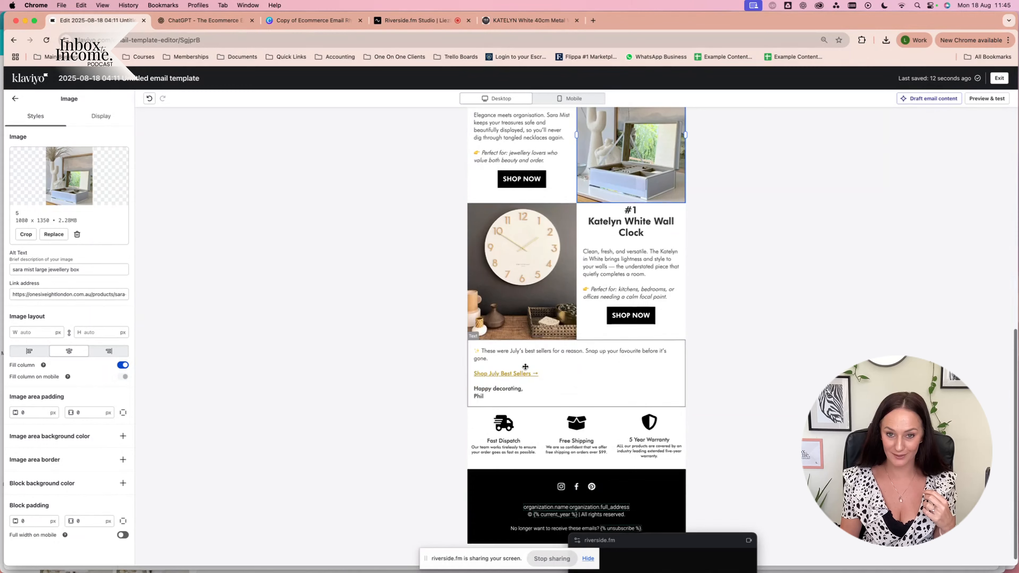
pyautogui.scroll(12, 525, 367)
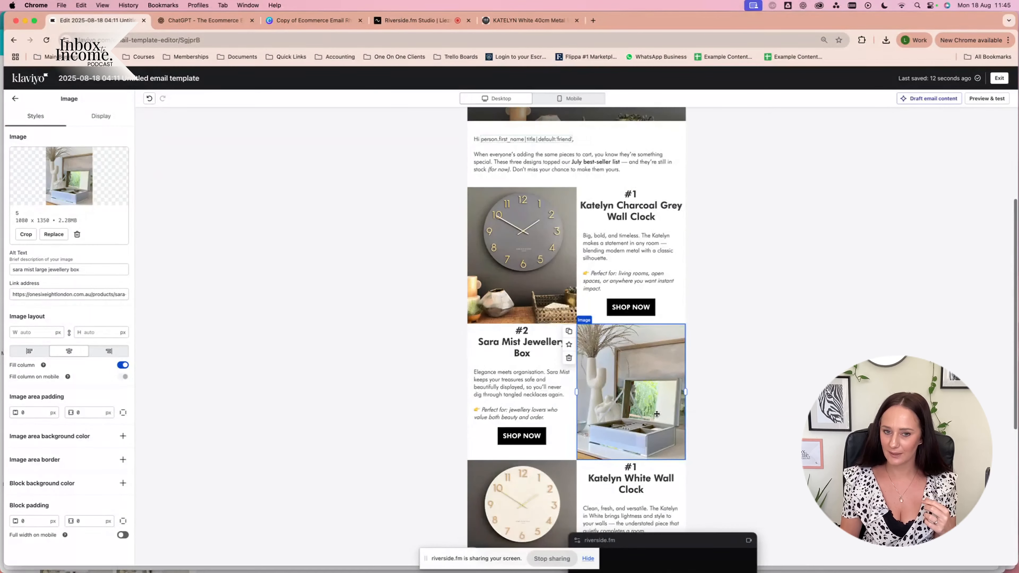
# - Renumber the Katelyn White Wall Clock heading as #3
pyautogui.scroll(-4, 573, 278)
pyautogui.click(638, 414)
pyautogui.click(639, 362)
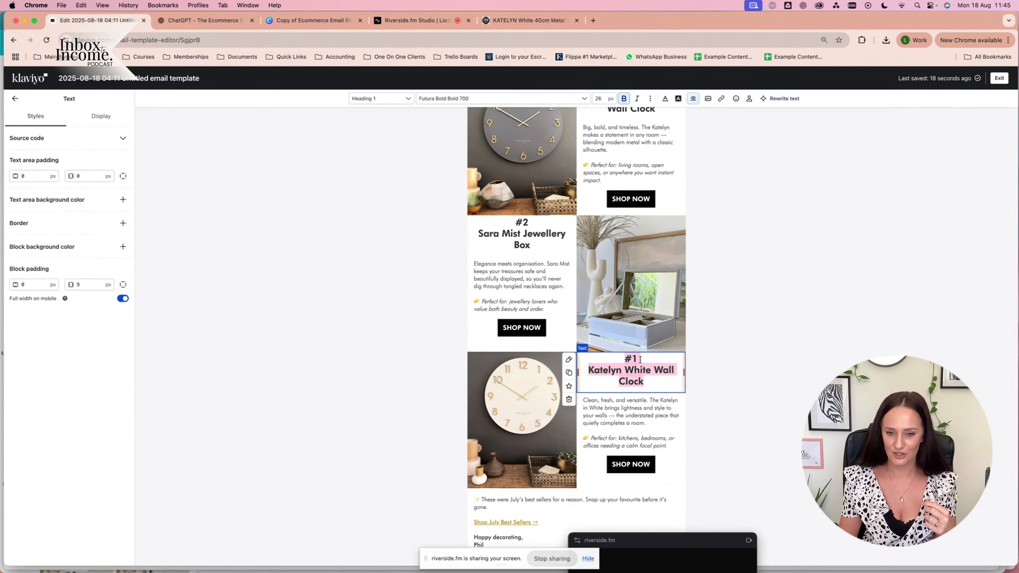
pyautogui.press('BackSpace')
pyautogui.write('3')
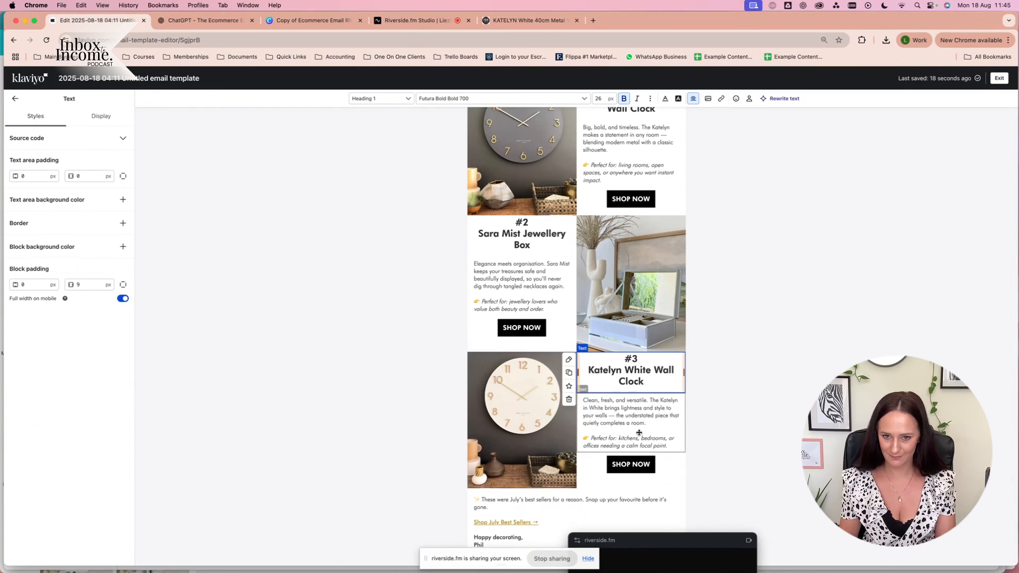
pyautogui.click(624, 440)
pyautogui.click(378, 457)
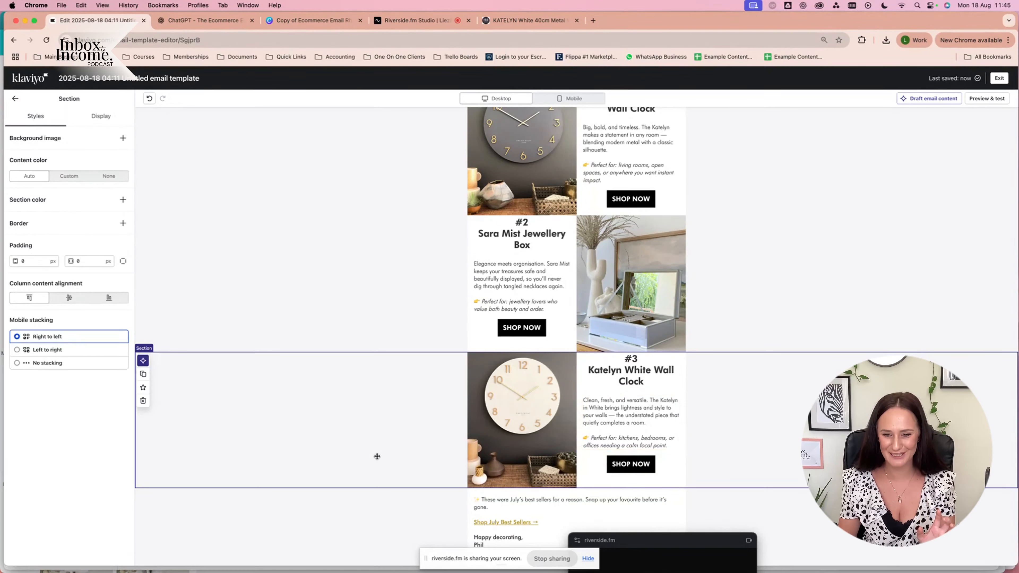
# - Switch to the mobile preview and set the Sara Mist Jewellery Box section's mobile stacking to Left to right
pyautogui.scroll(-4, 376, 455)
pyautogui.scroll(-3, 401, 438)
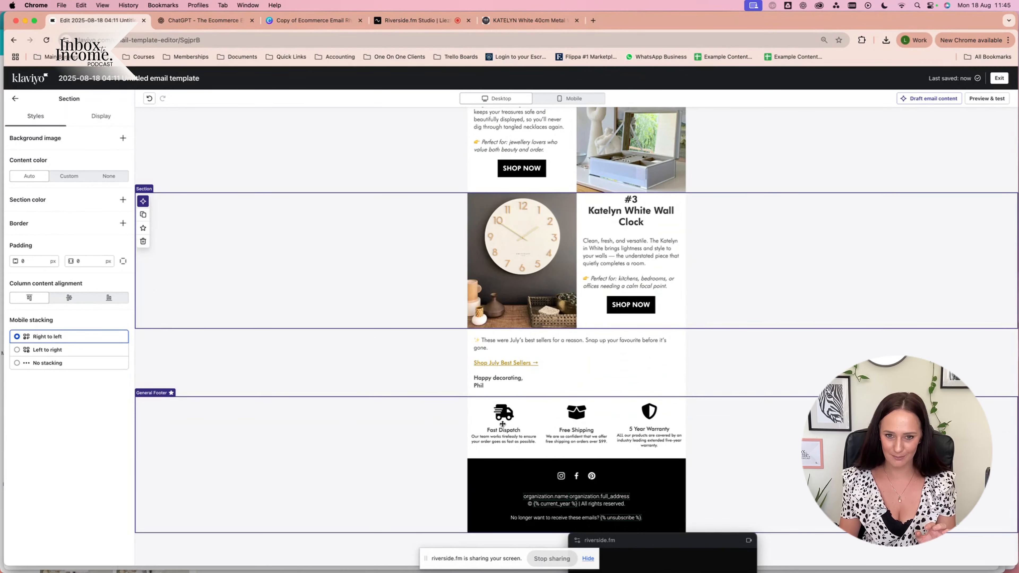
pyautogui.click(260, 404)
pyautogui.scroll(10, 280, 421)
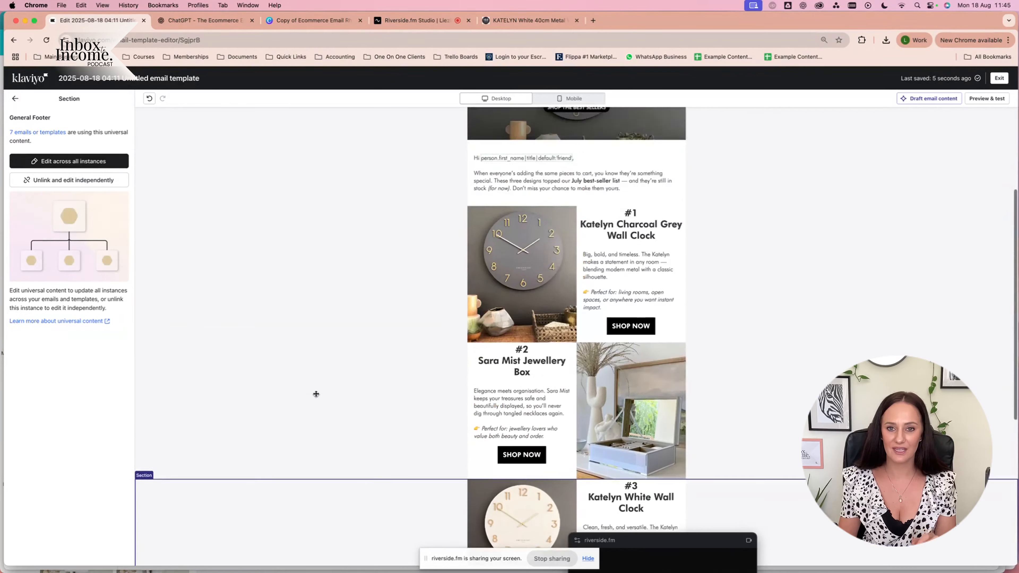
pyautogui.click(571, 99)
pyautogui.scroll(2, 574, 172)
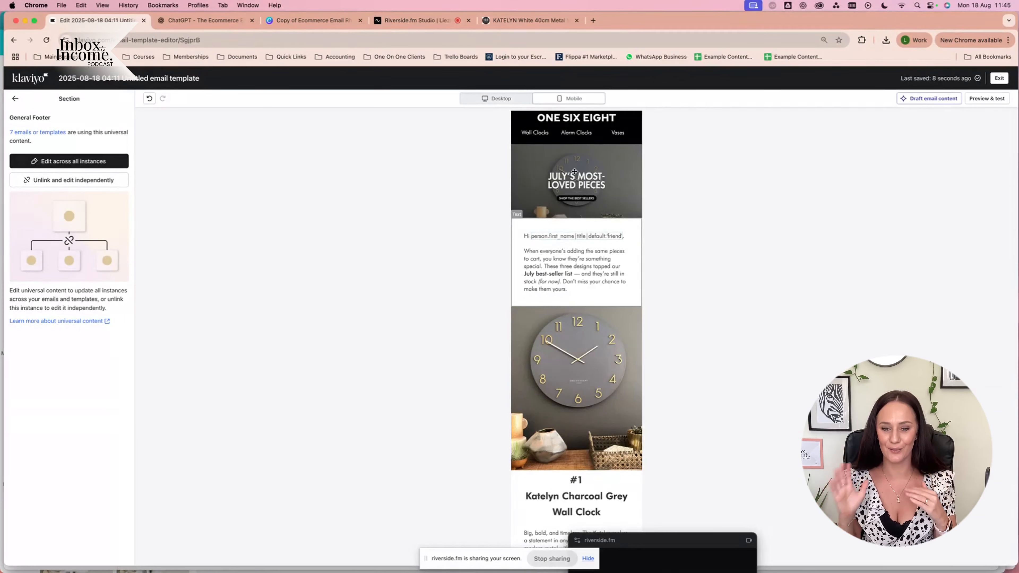
pyautogui.scroll(-8, 575, 171)
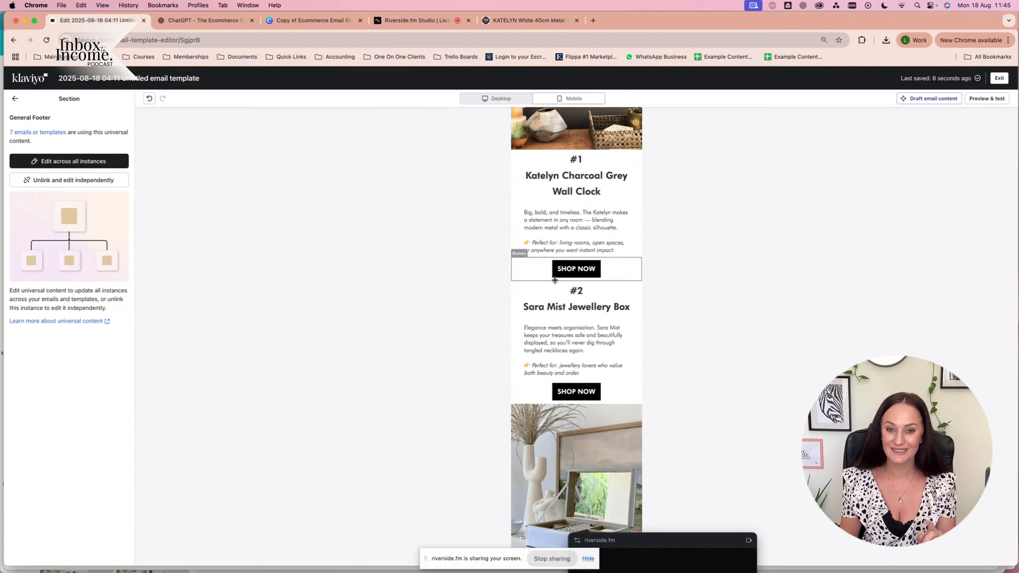
pyautogui.scroll(-2, 580, 483)
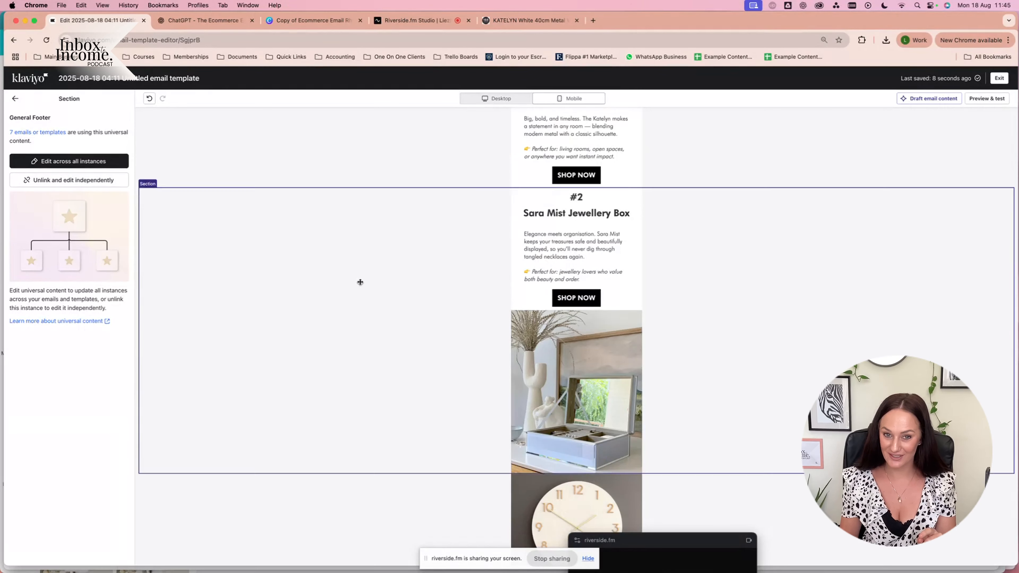
pyautogui.click(368, 330)
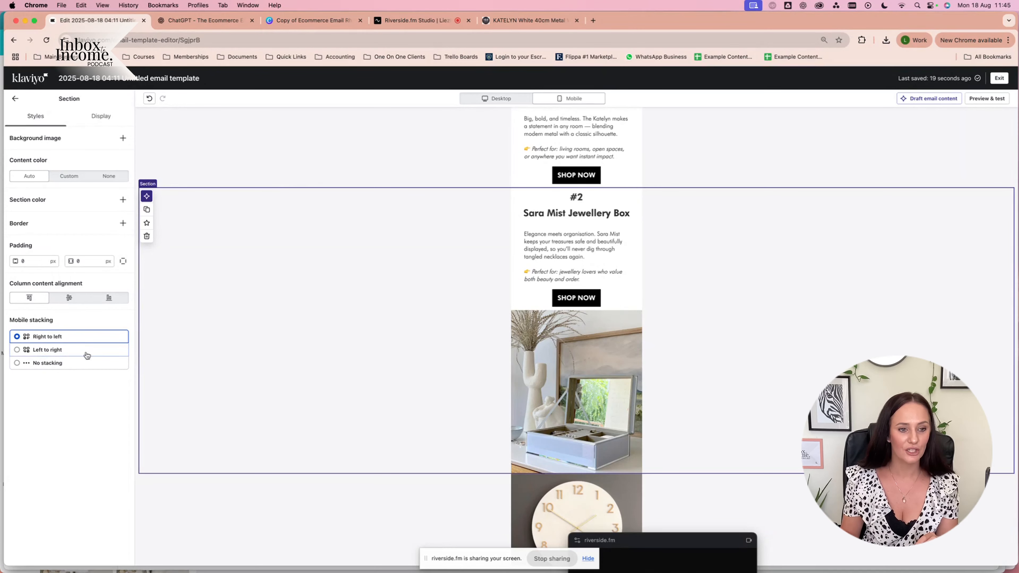
pyautogui.click(55, 353)
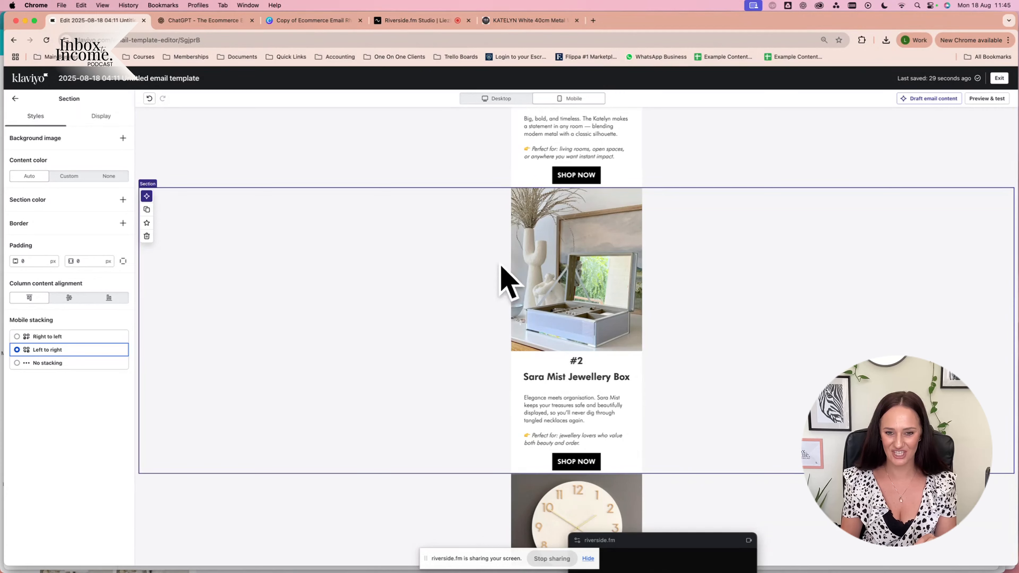
# - Open the link settings for the "Shop July Best Sellers →" text in the closing block
pyautogui.scroll(-7, 511, 422)
pyautogui.scroll(-2, 511, 422)
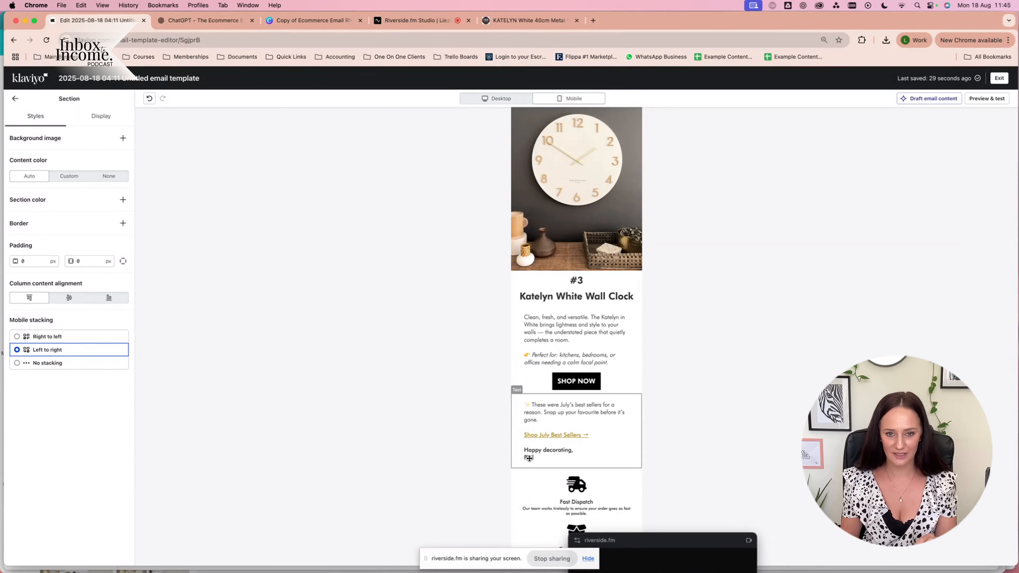
pyautogui.scroll(-4, 529, 458)
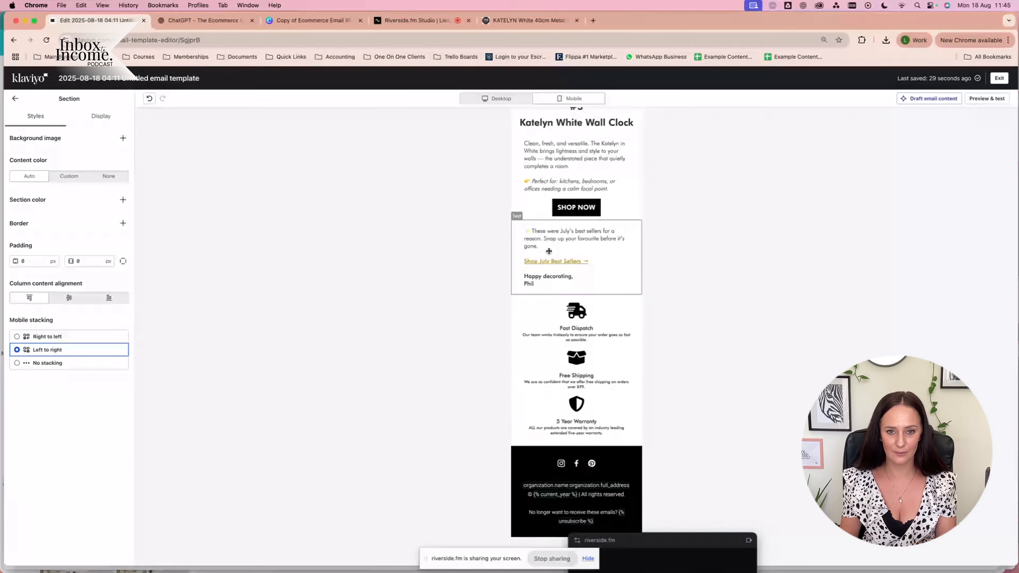
pyautogui.click(530, 265)
pyautogui.click(530, 266)
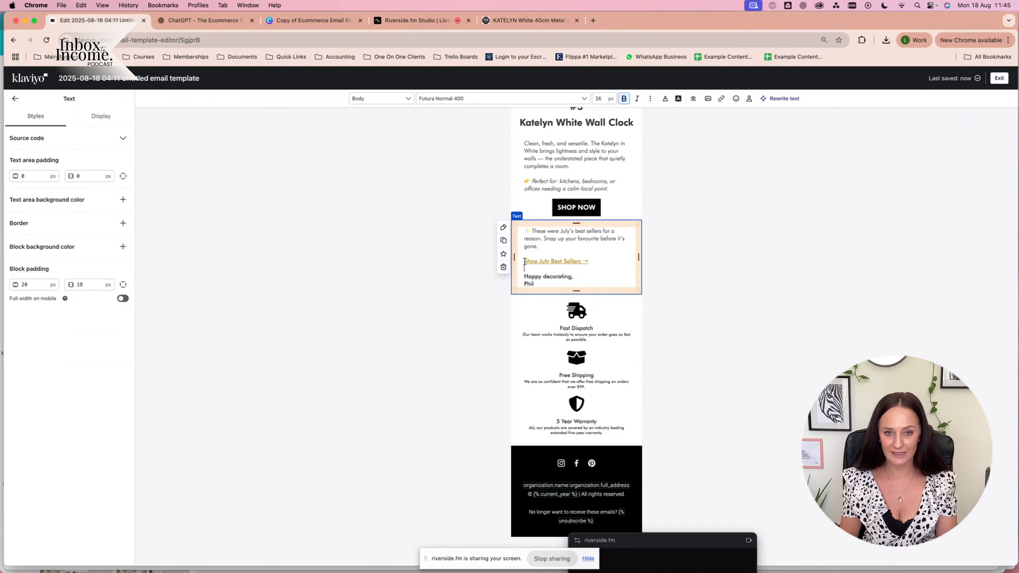
pyautogui.tripleClick(614, 260)
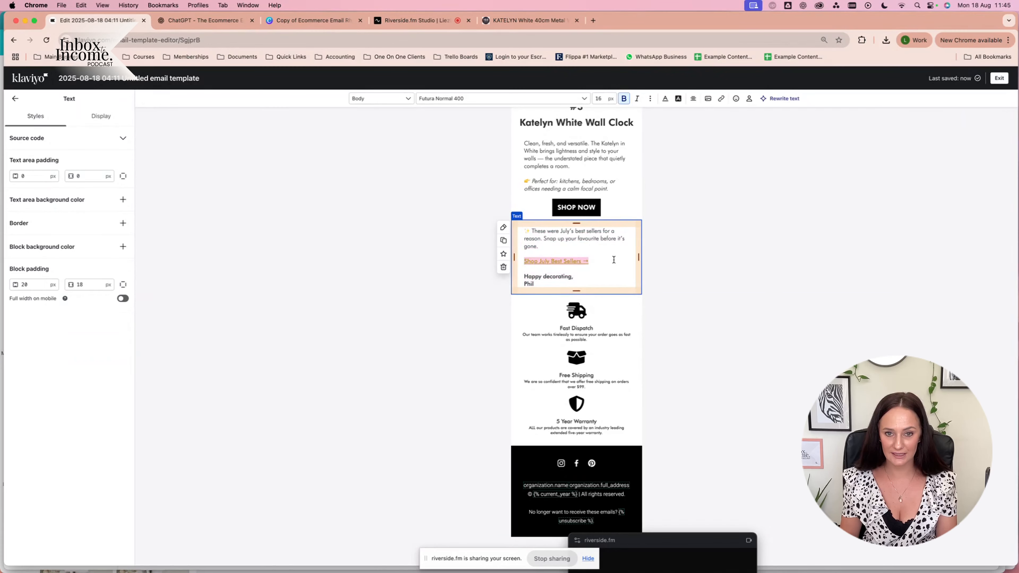
pyautogui.click(720, 100)
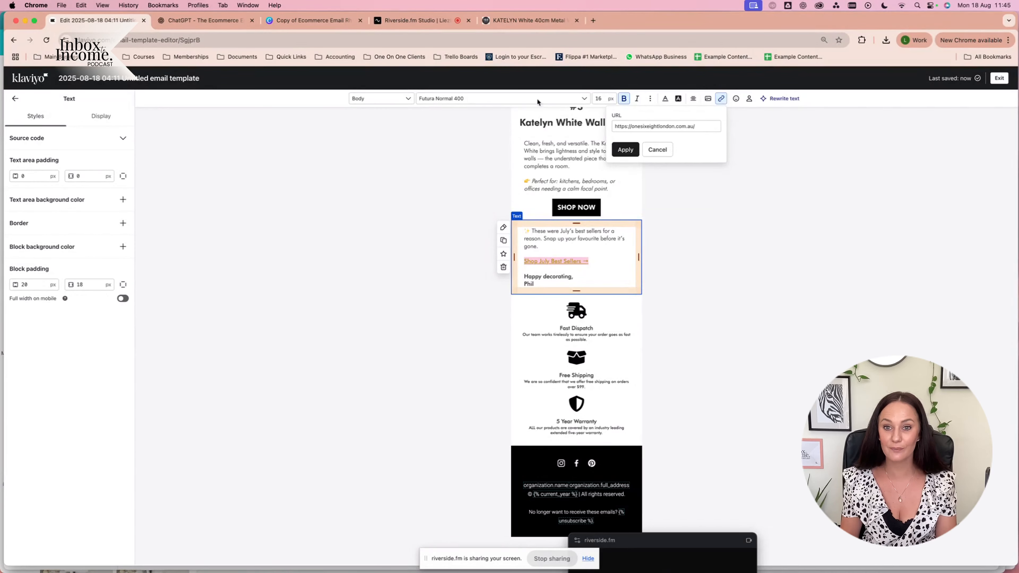